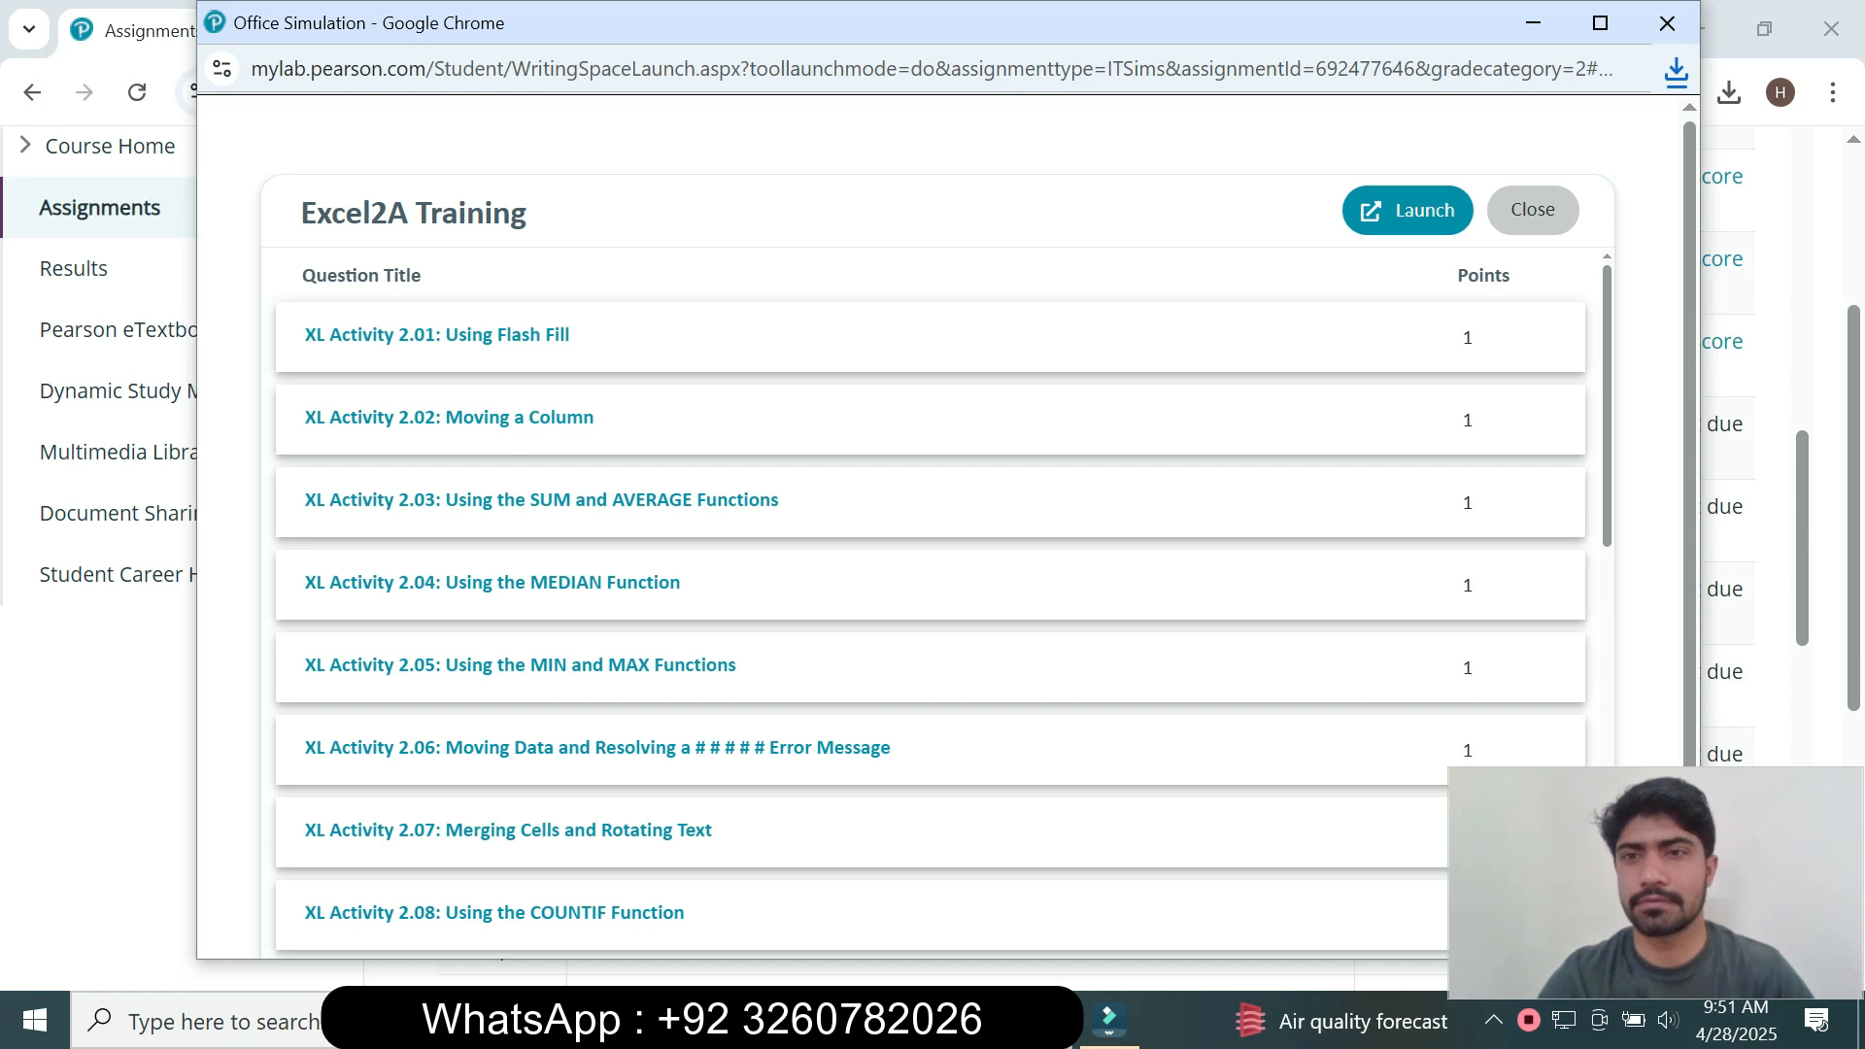
Launch the Excel2A Training simulation
left_click(1411, 211)
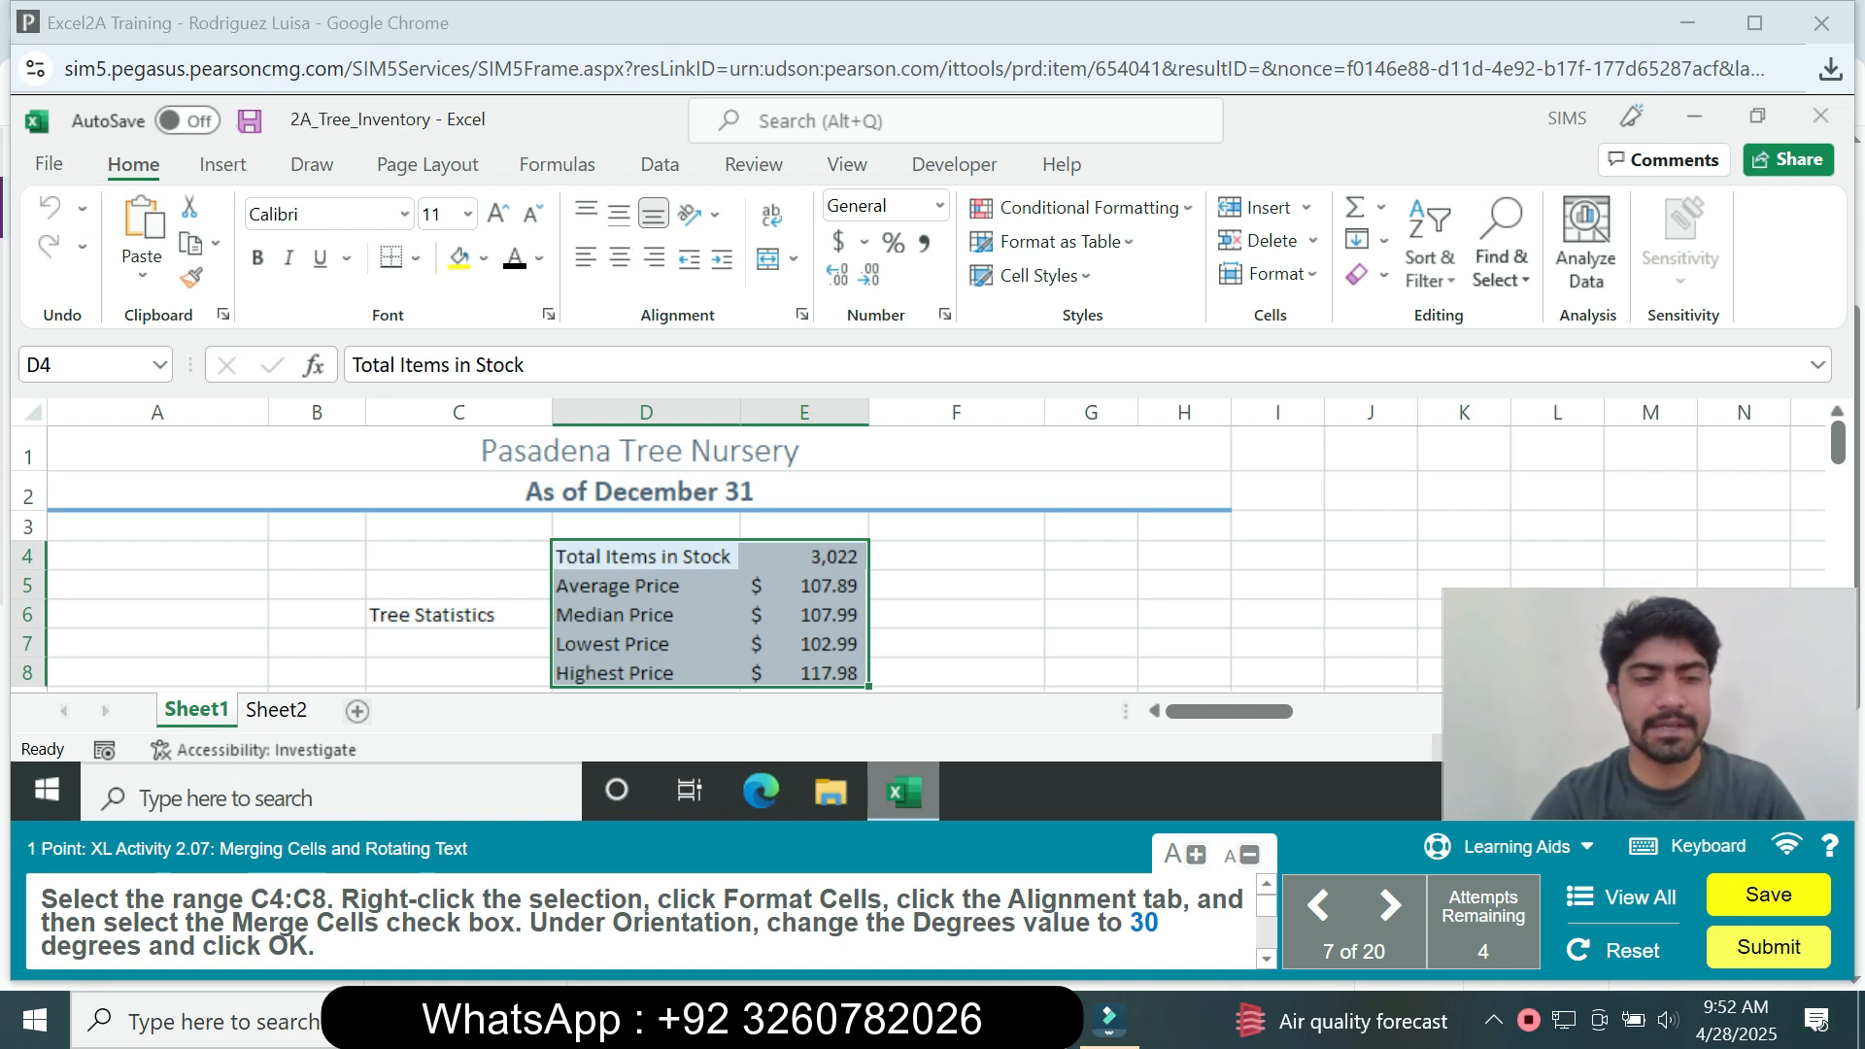
Merge the range C4:C8 and rotate its Tree Statistics text to 30 degrees
left_click_drag(252, 899, 327, 900)
key("ctrl+c")
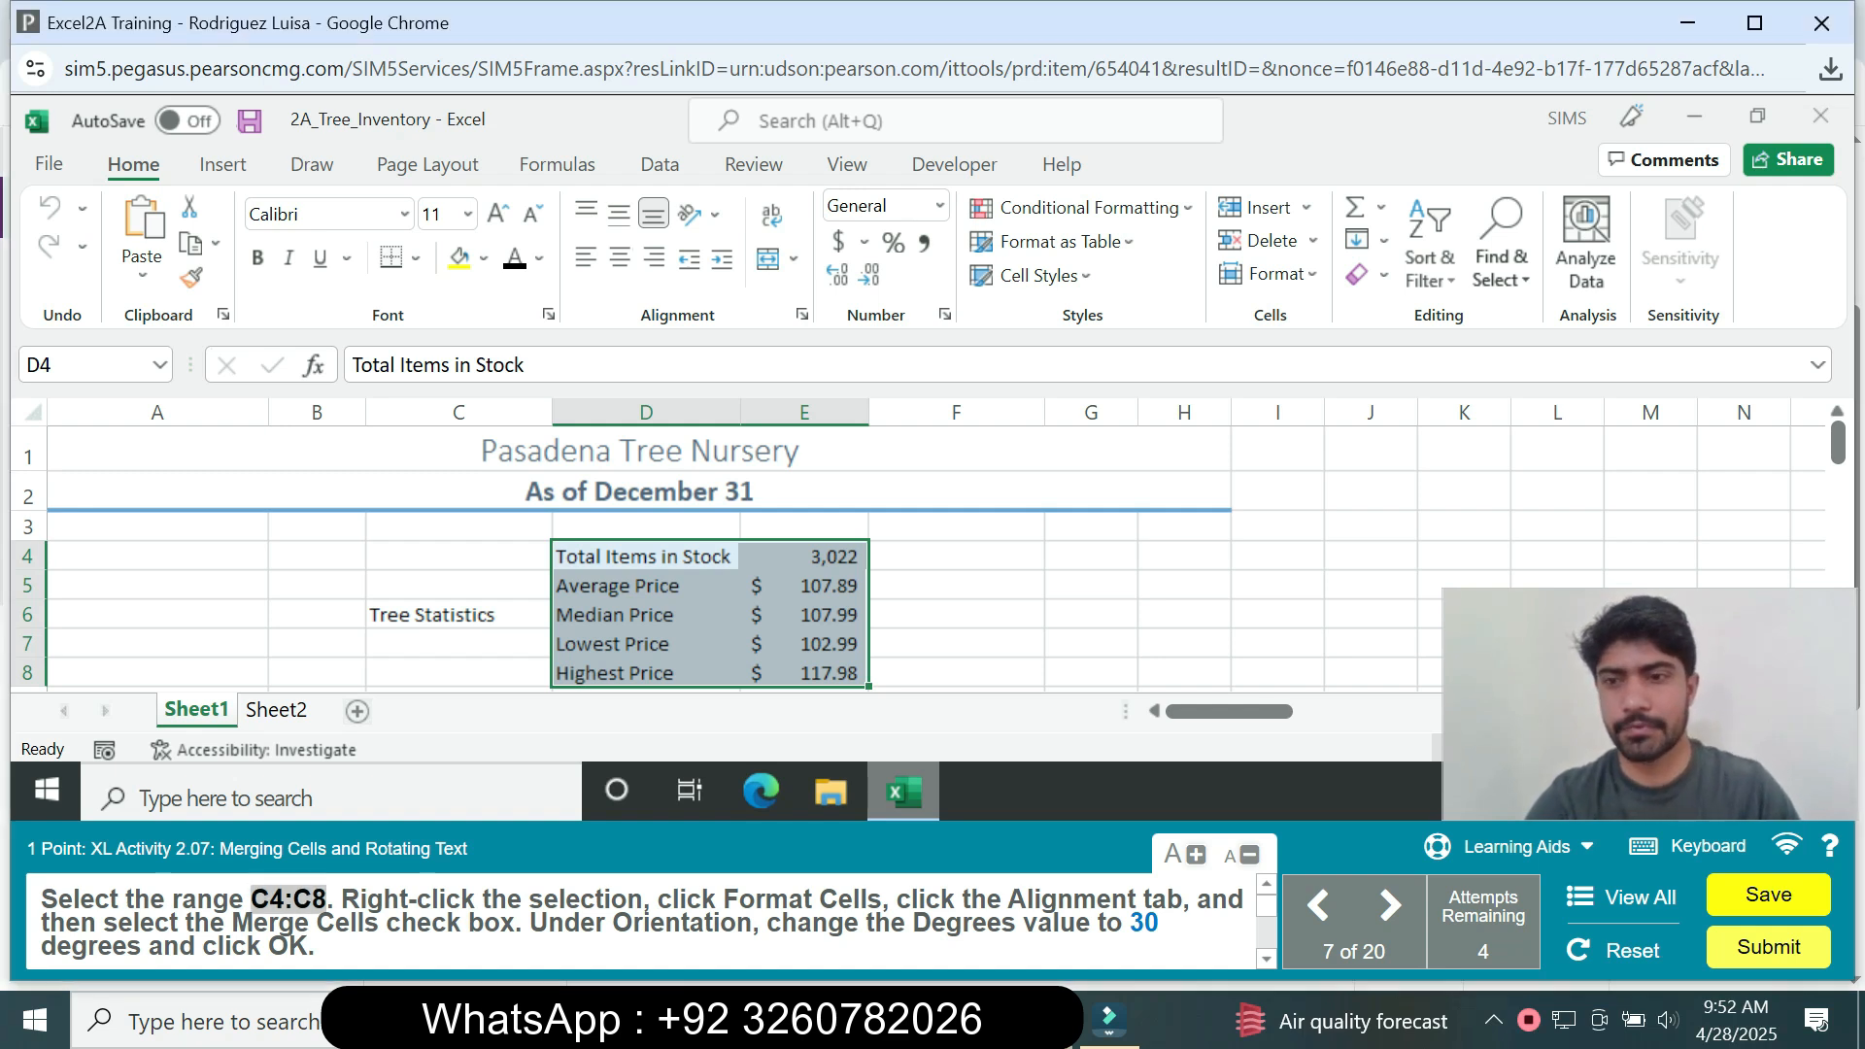
left_click(85, 364)
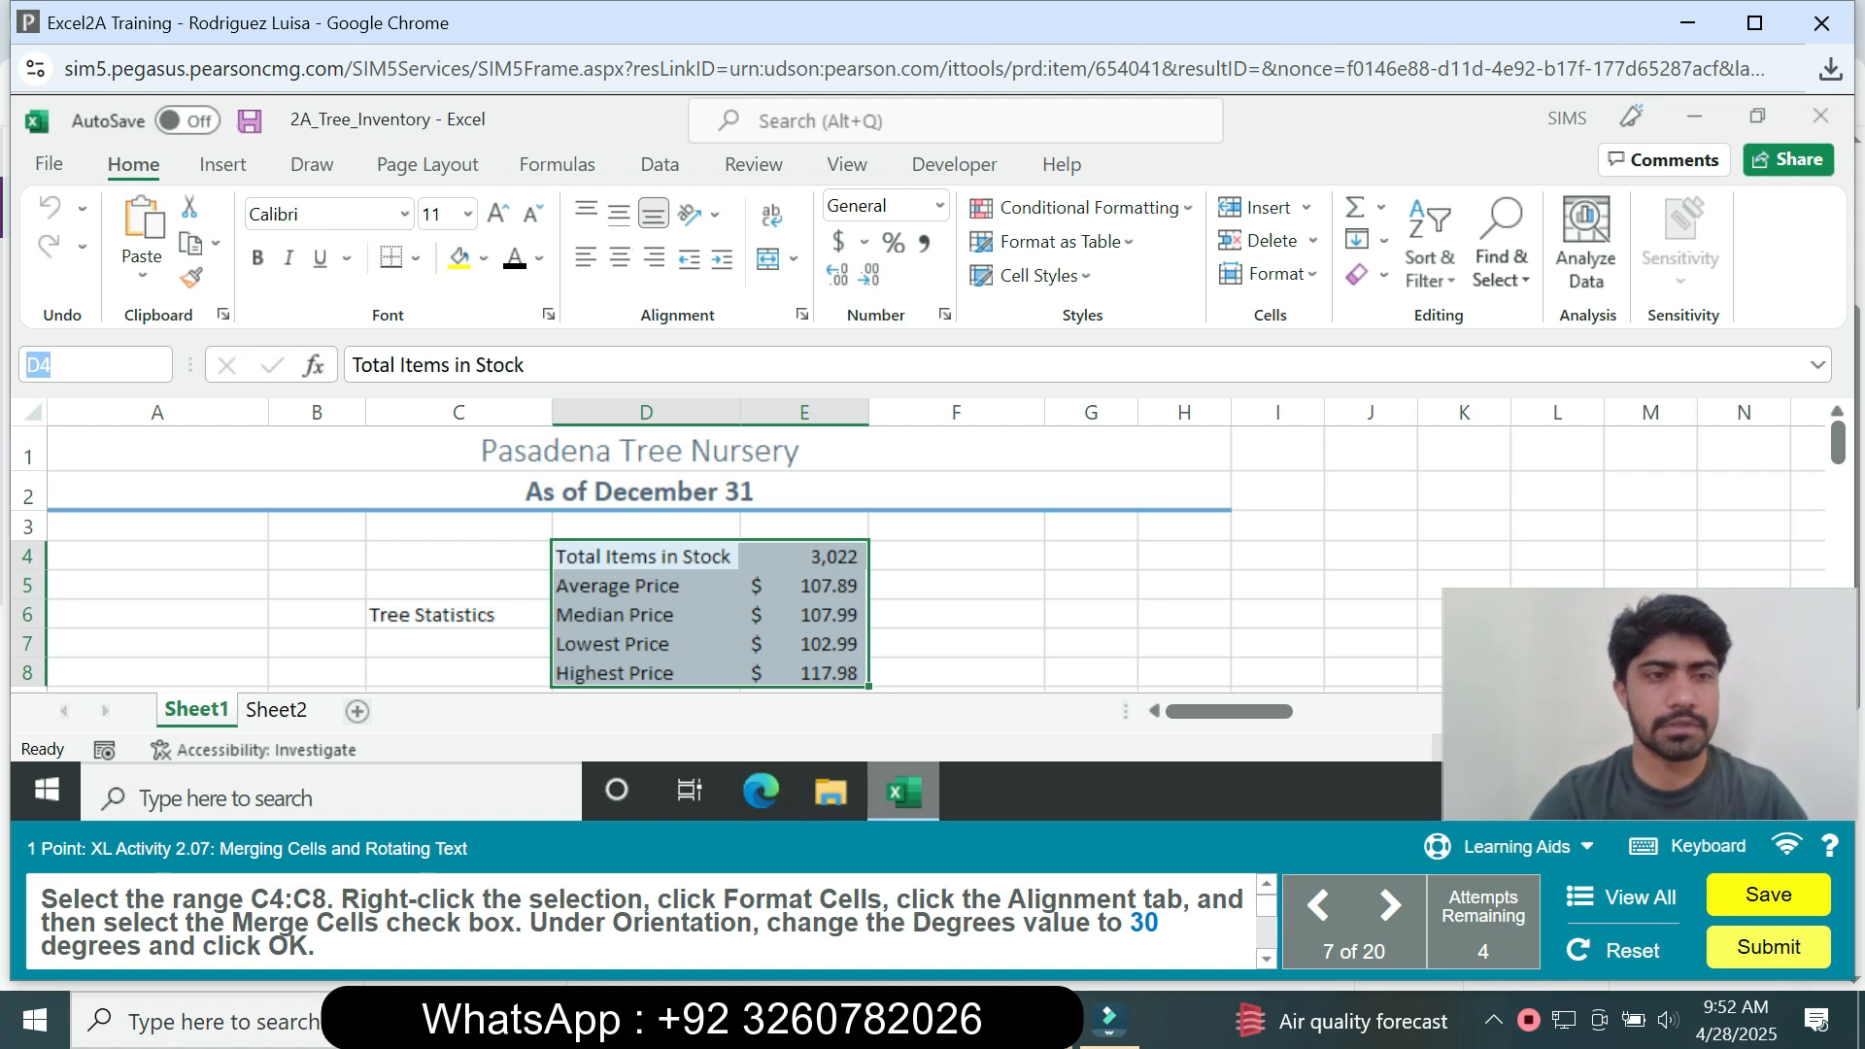
key("ctrl+v")
key("Return")
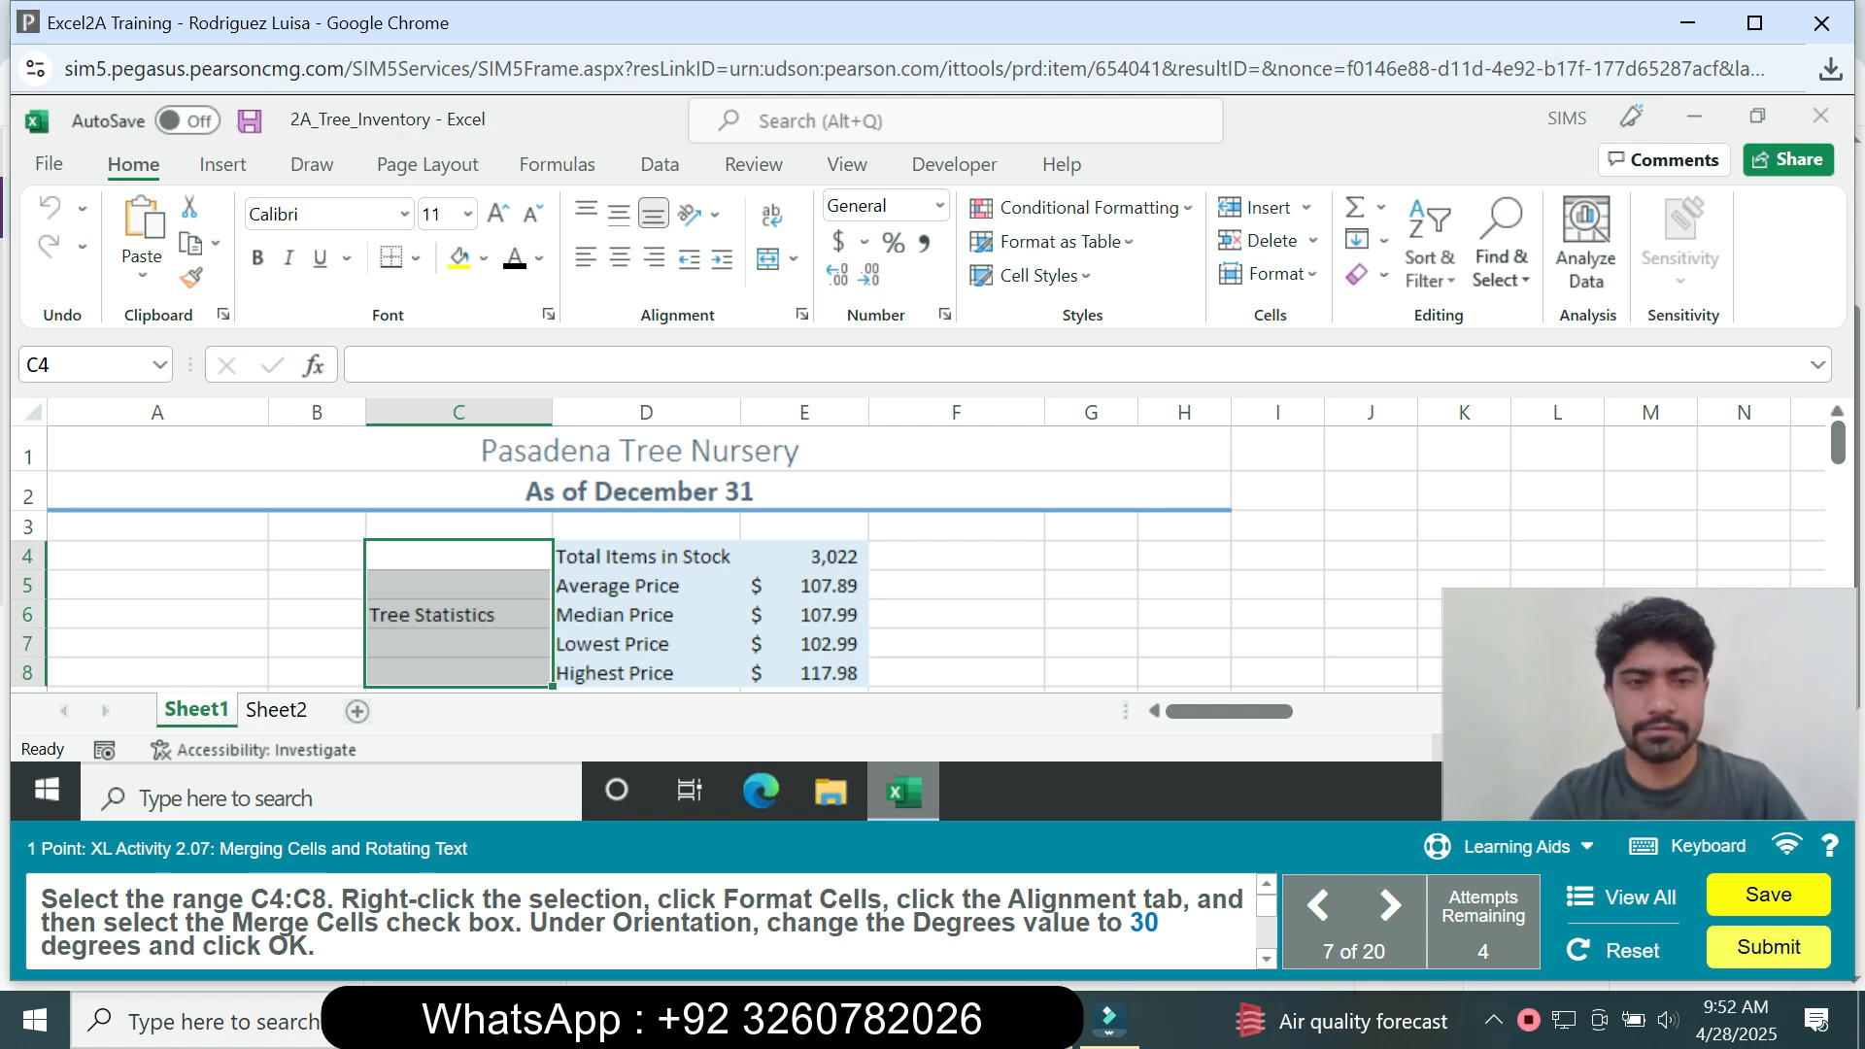
right_click(490, 614)
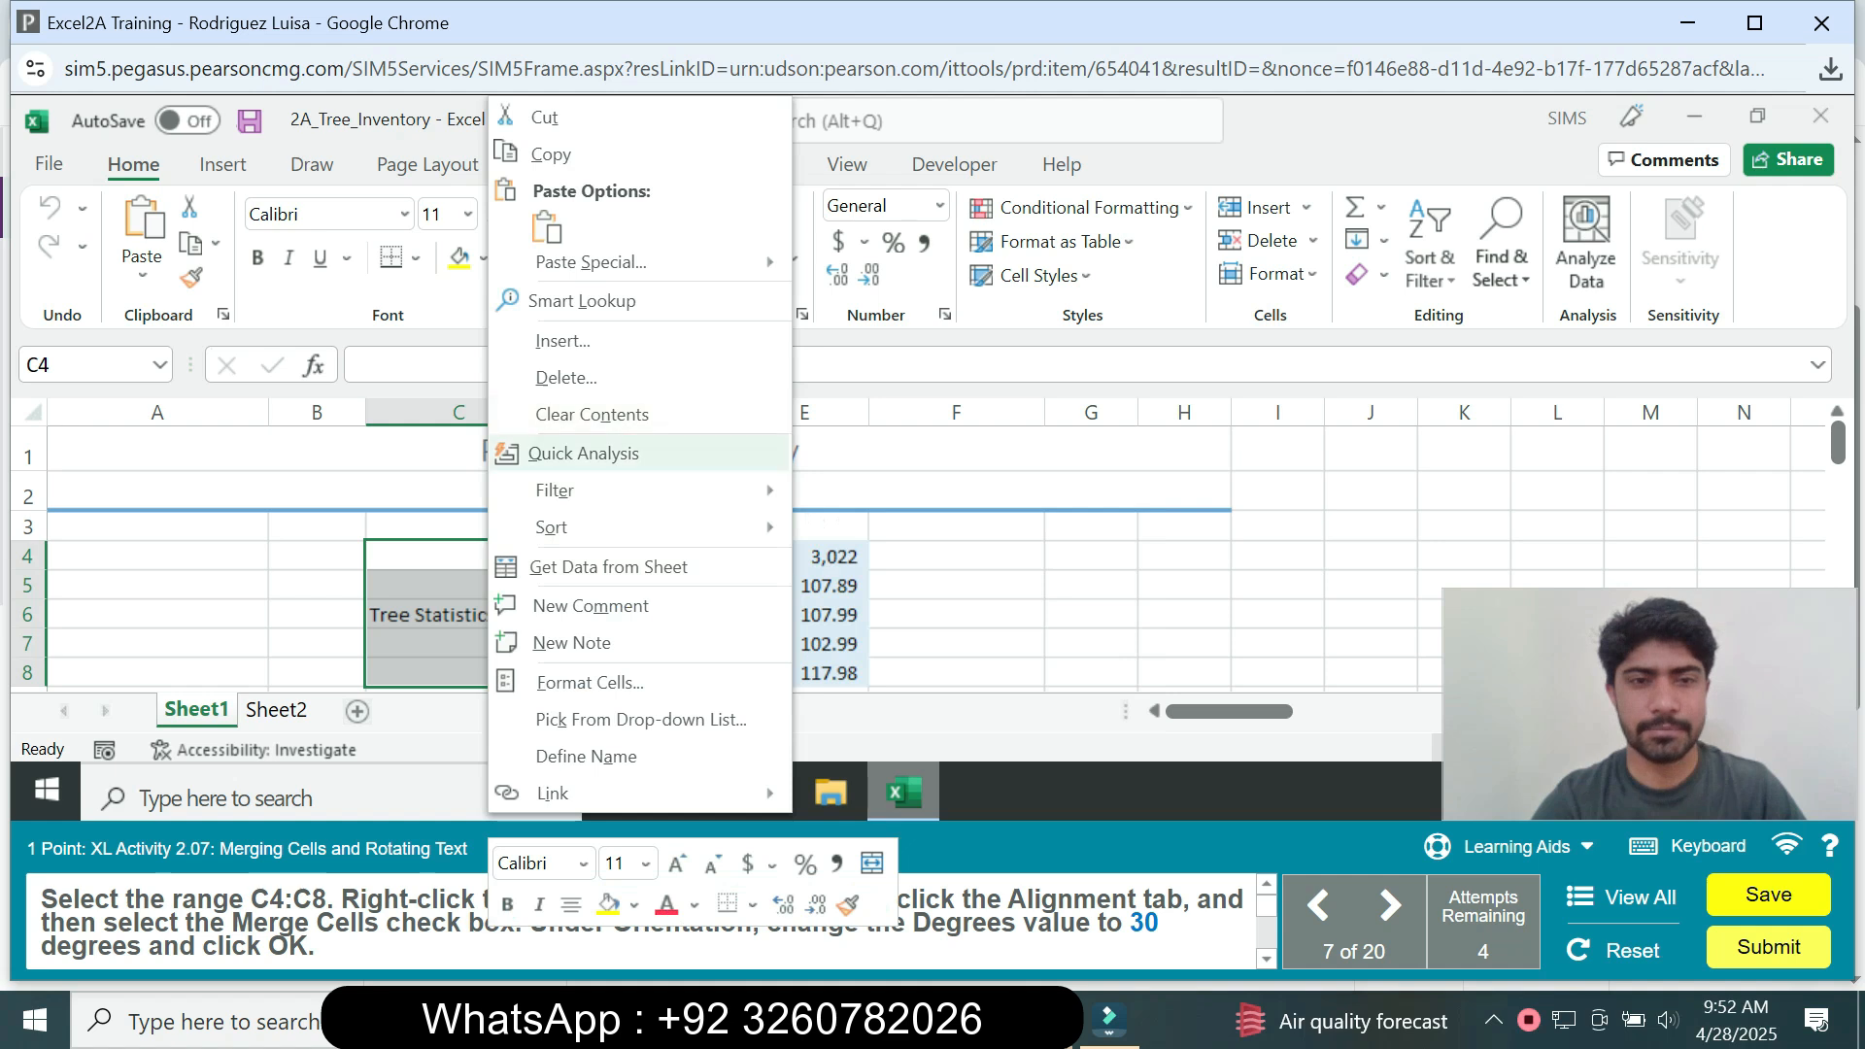
left_click(589, 683)
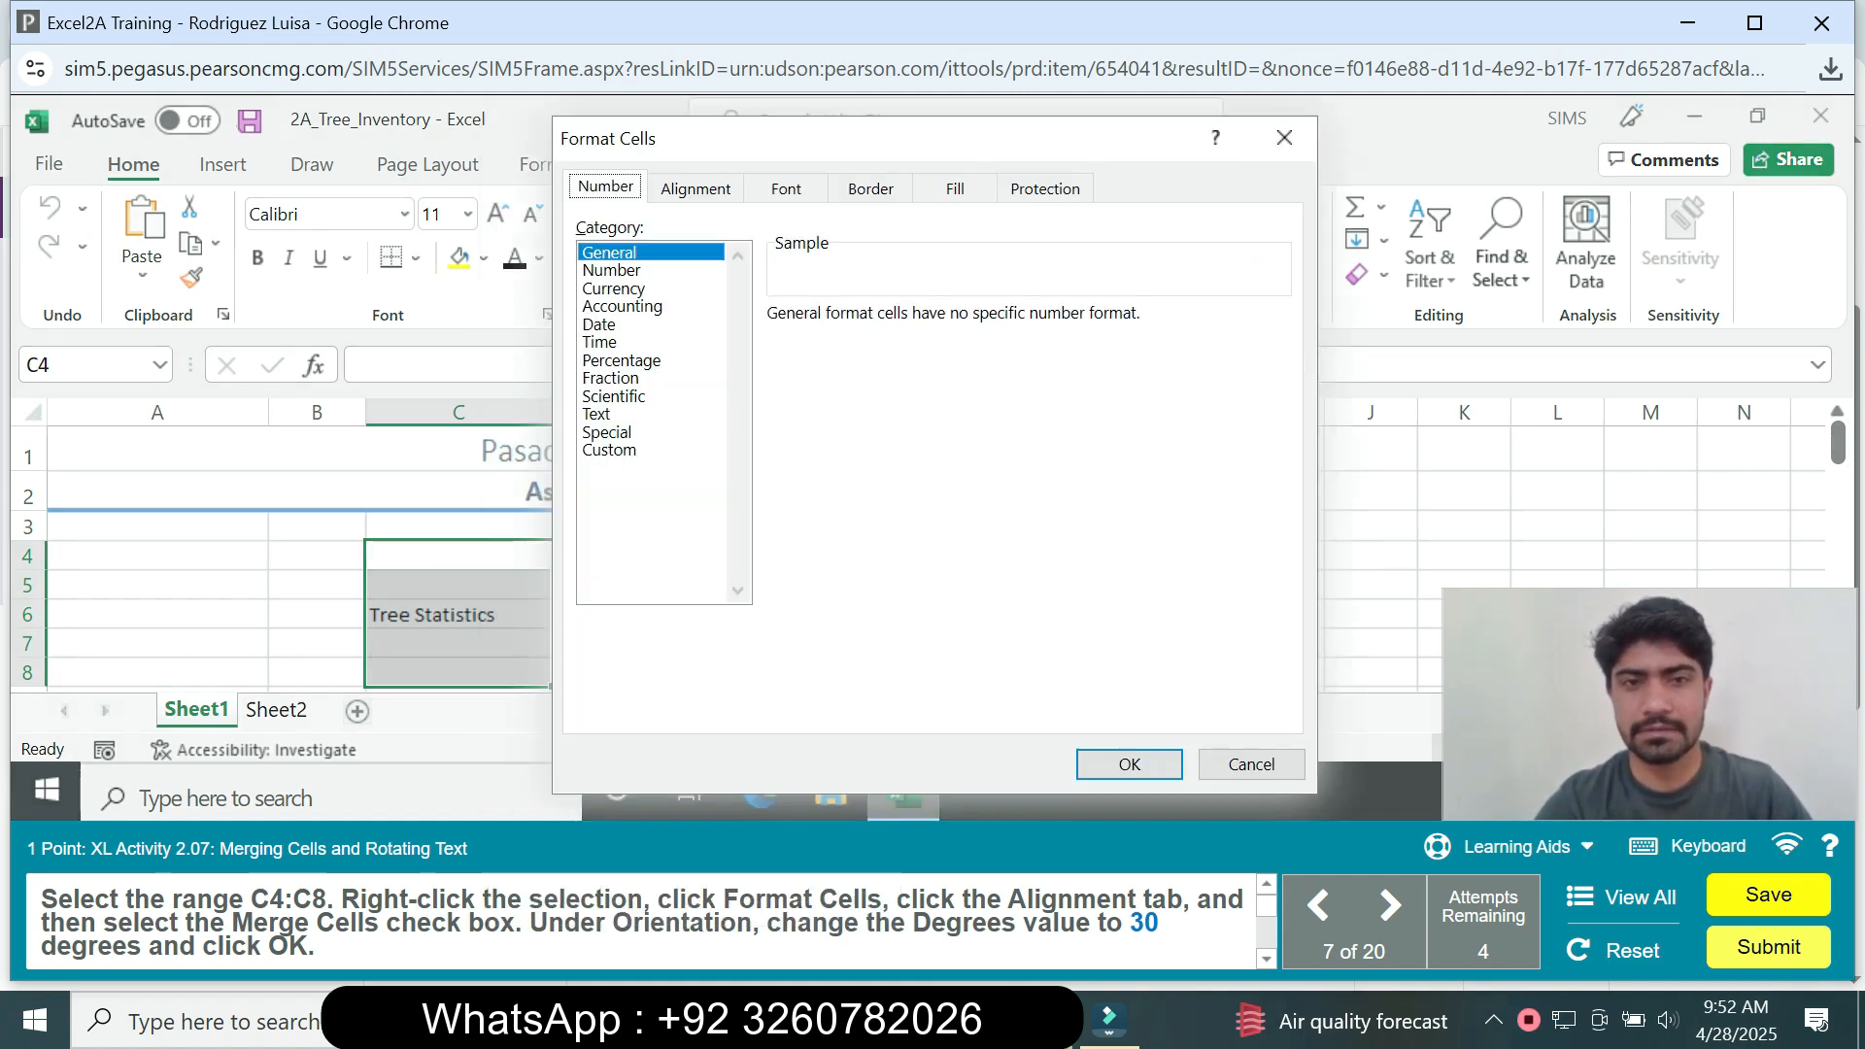
left_click(696, 188)
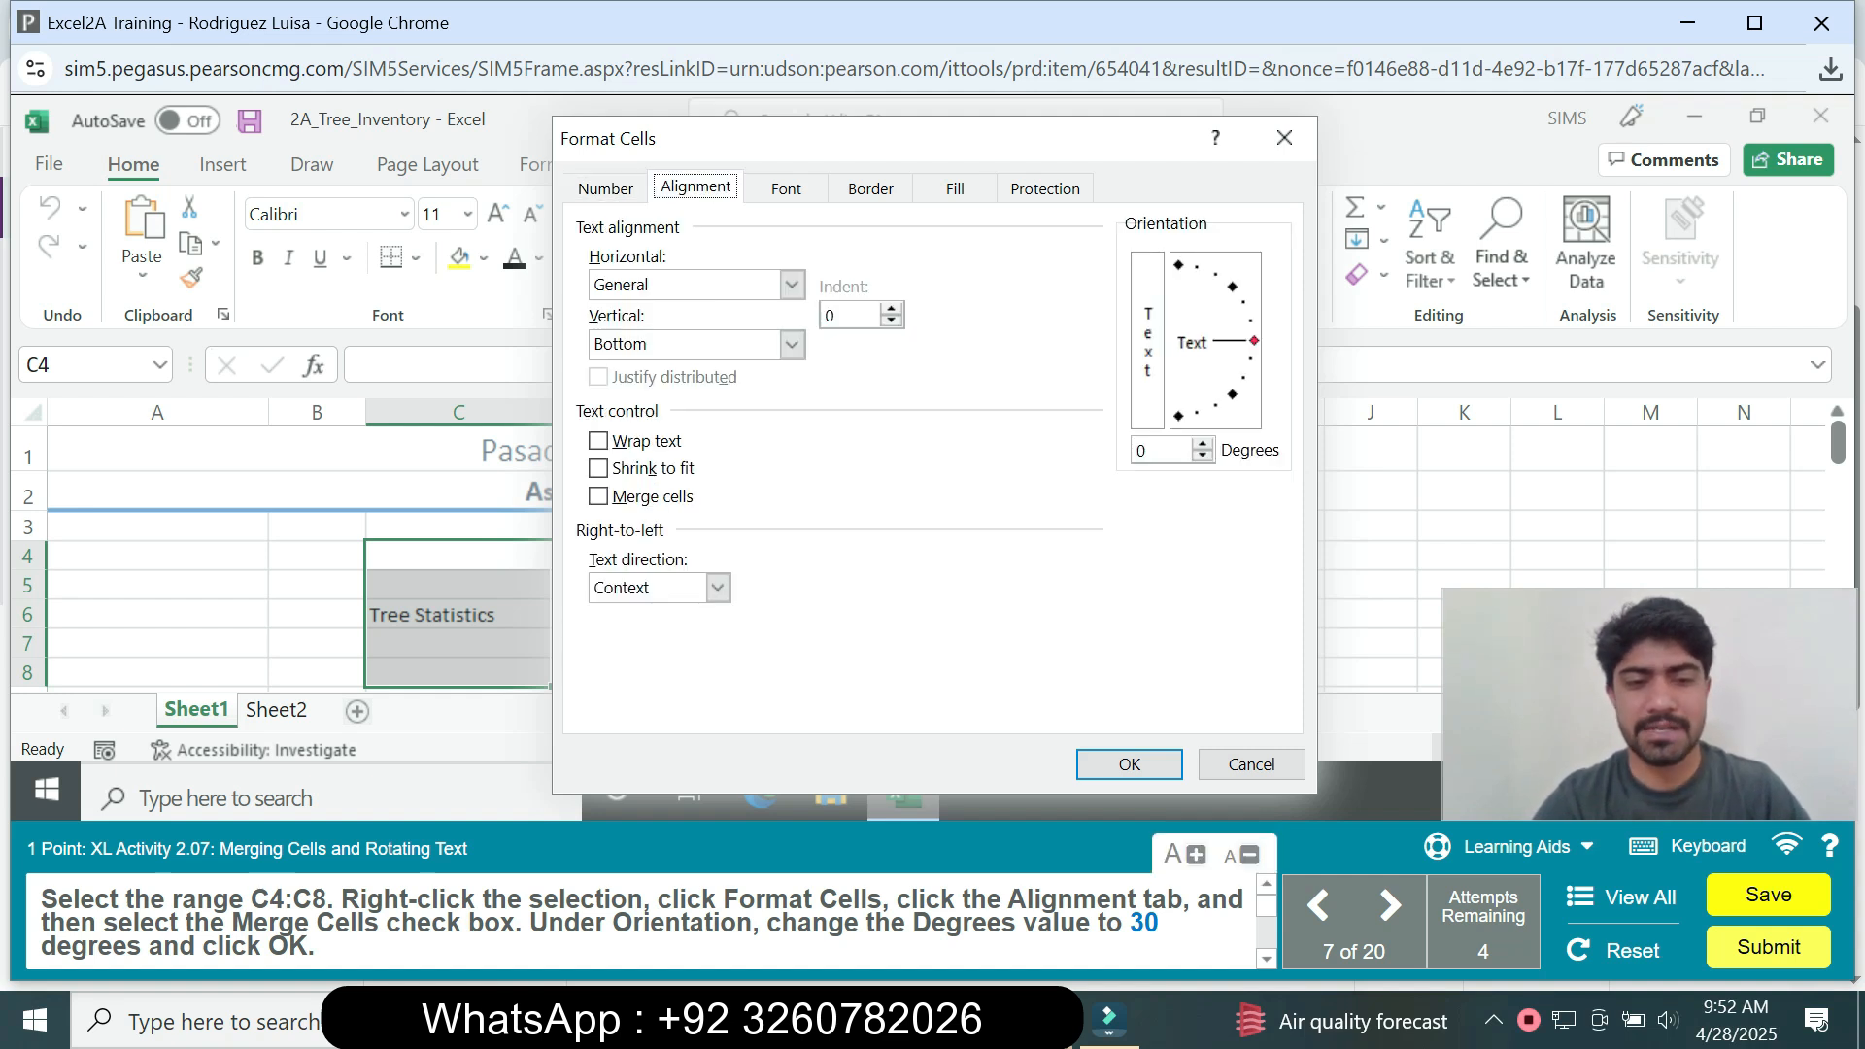
left_click(599, 497)
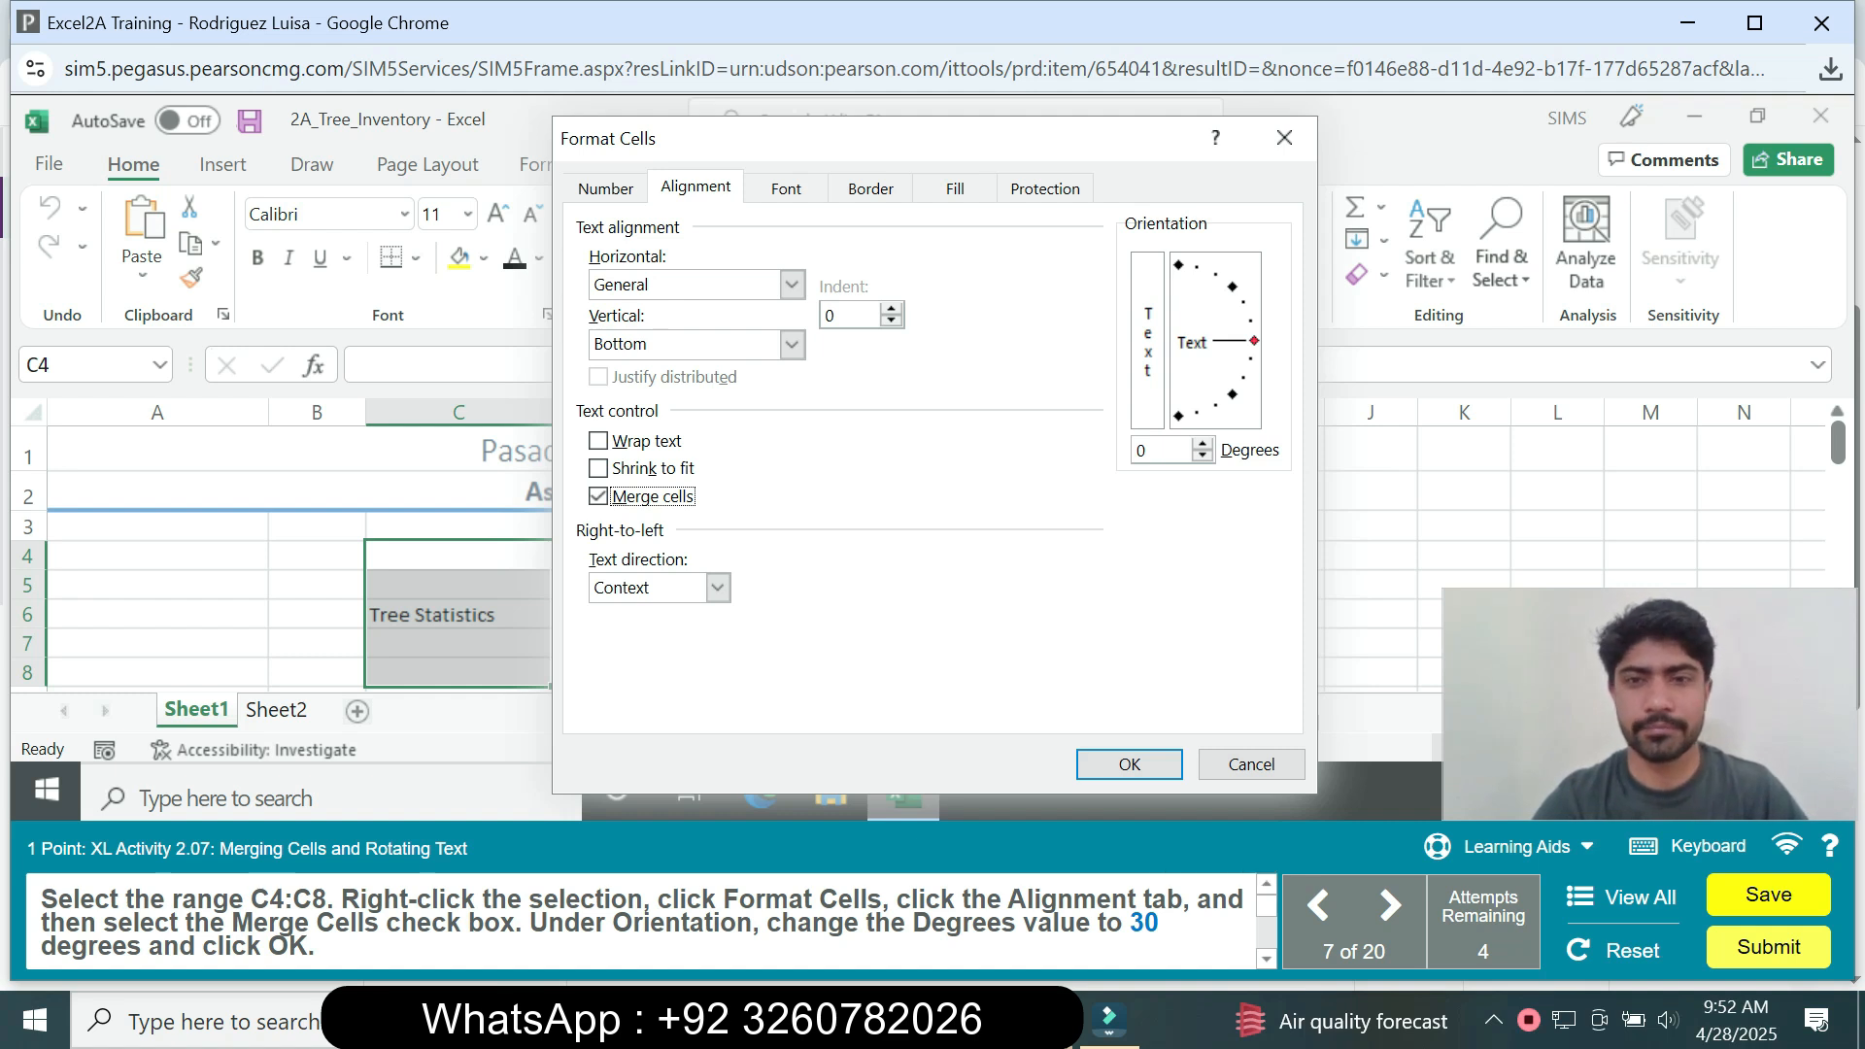
double_click(1142, 450)
type("30")
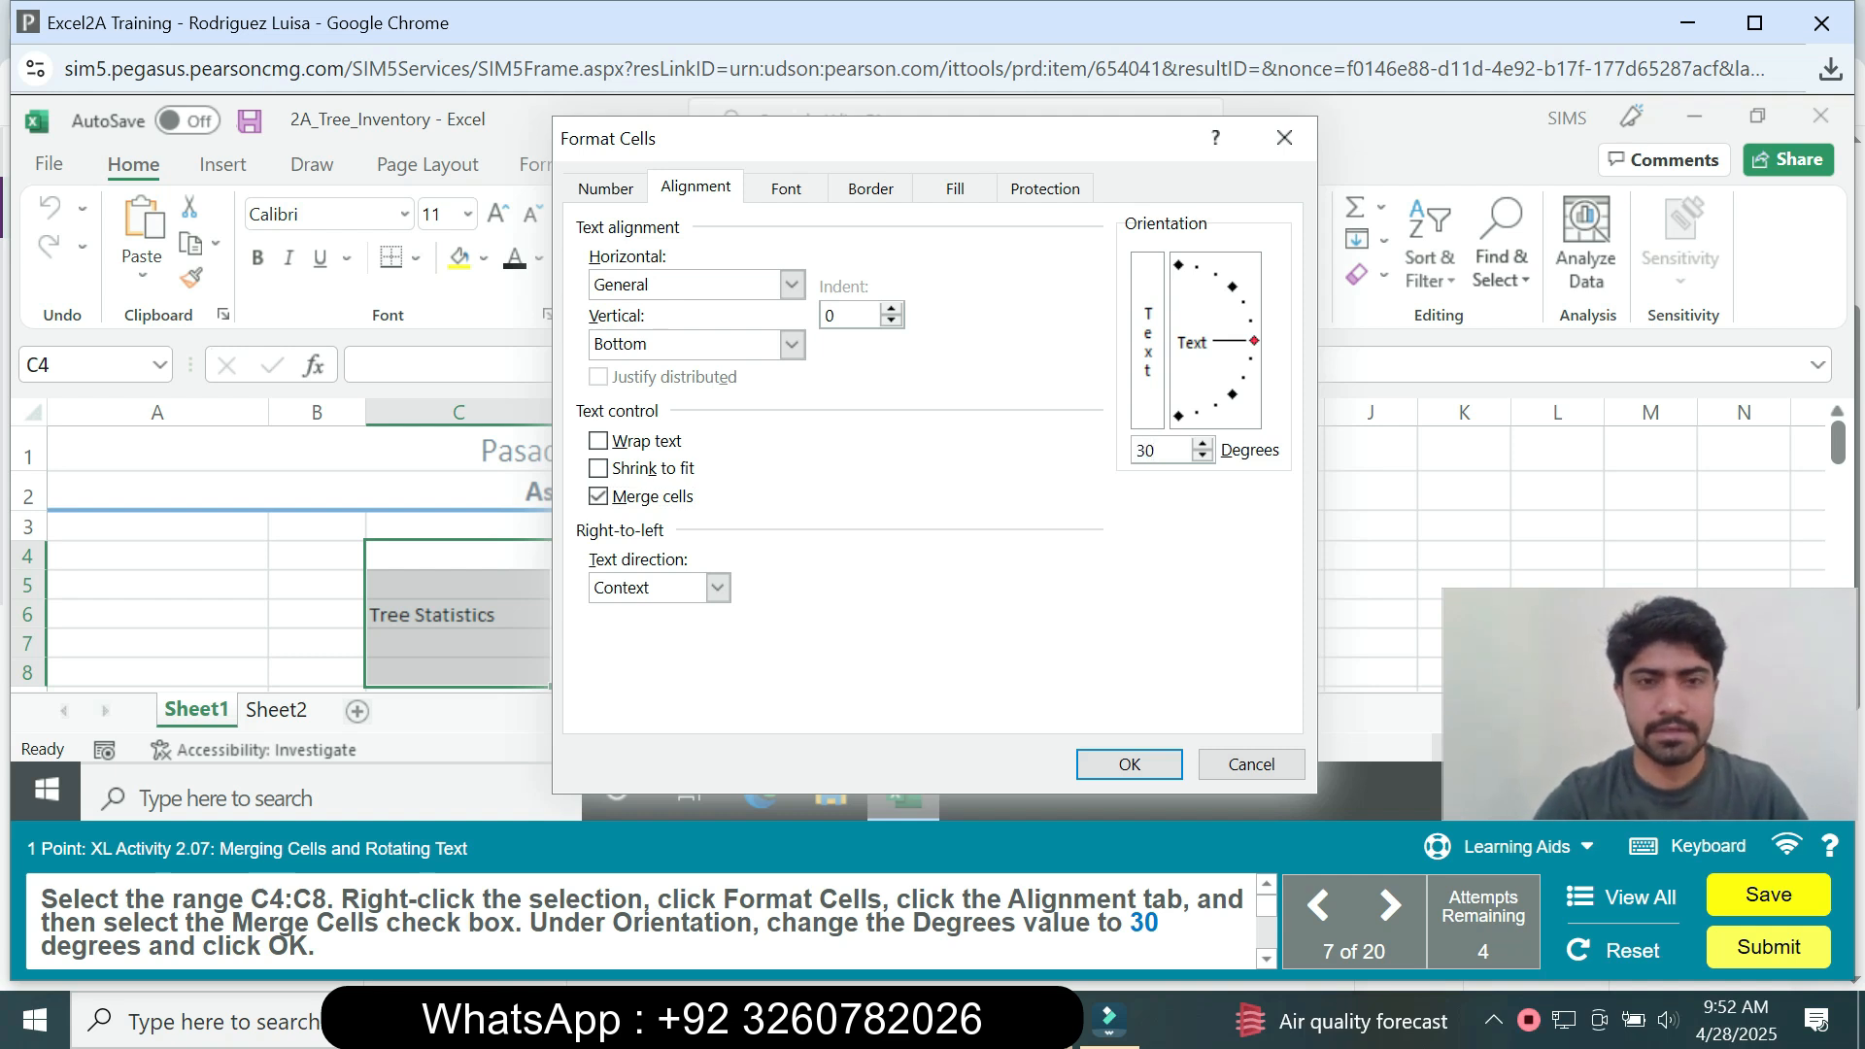
left_click(1129, 764)
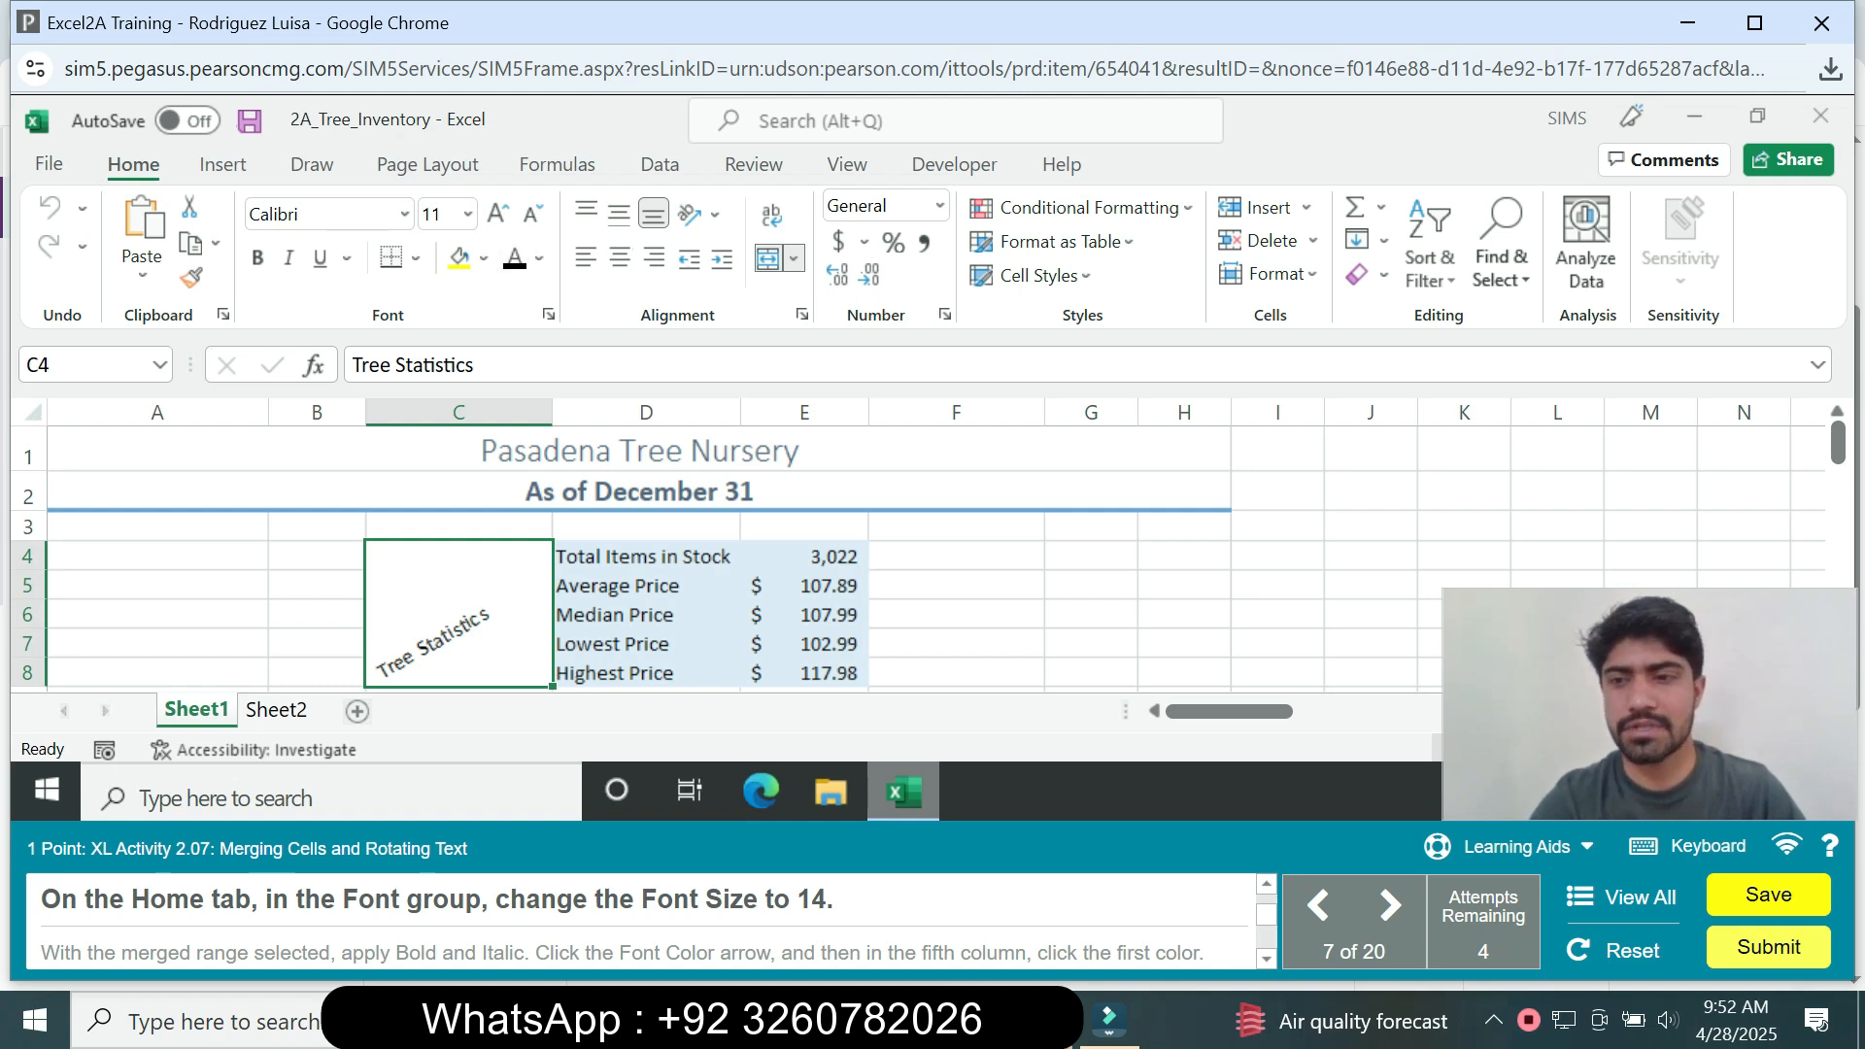
Format the merged Tree Statistics cell as size 14, bold, italic, right-aligned text in Blue, Accent 1
left_click(467, 214)
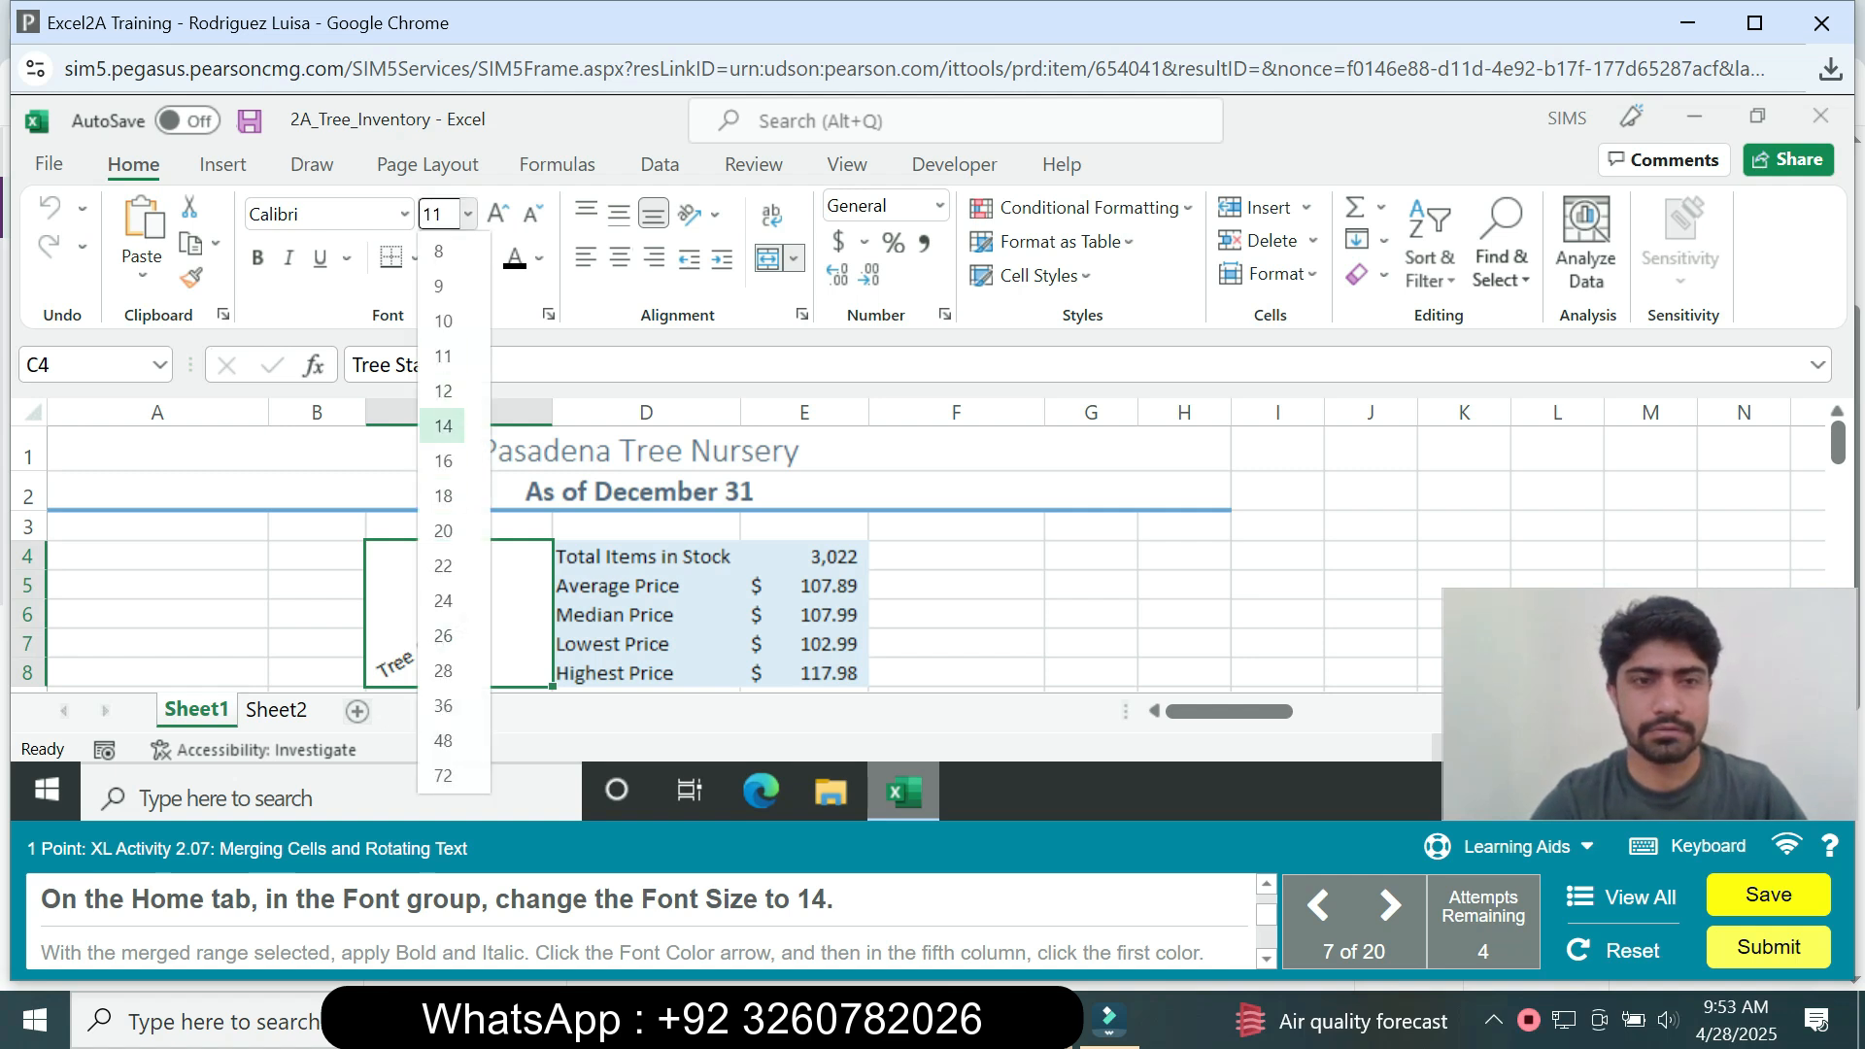
left_click(443, 425)
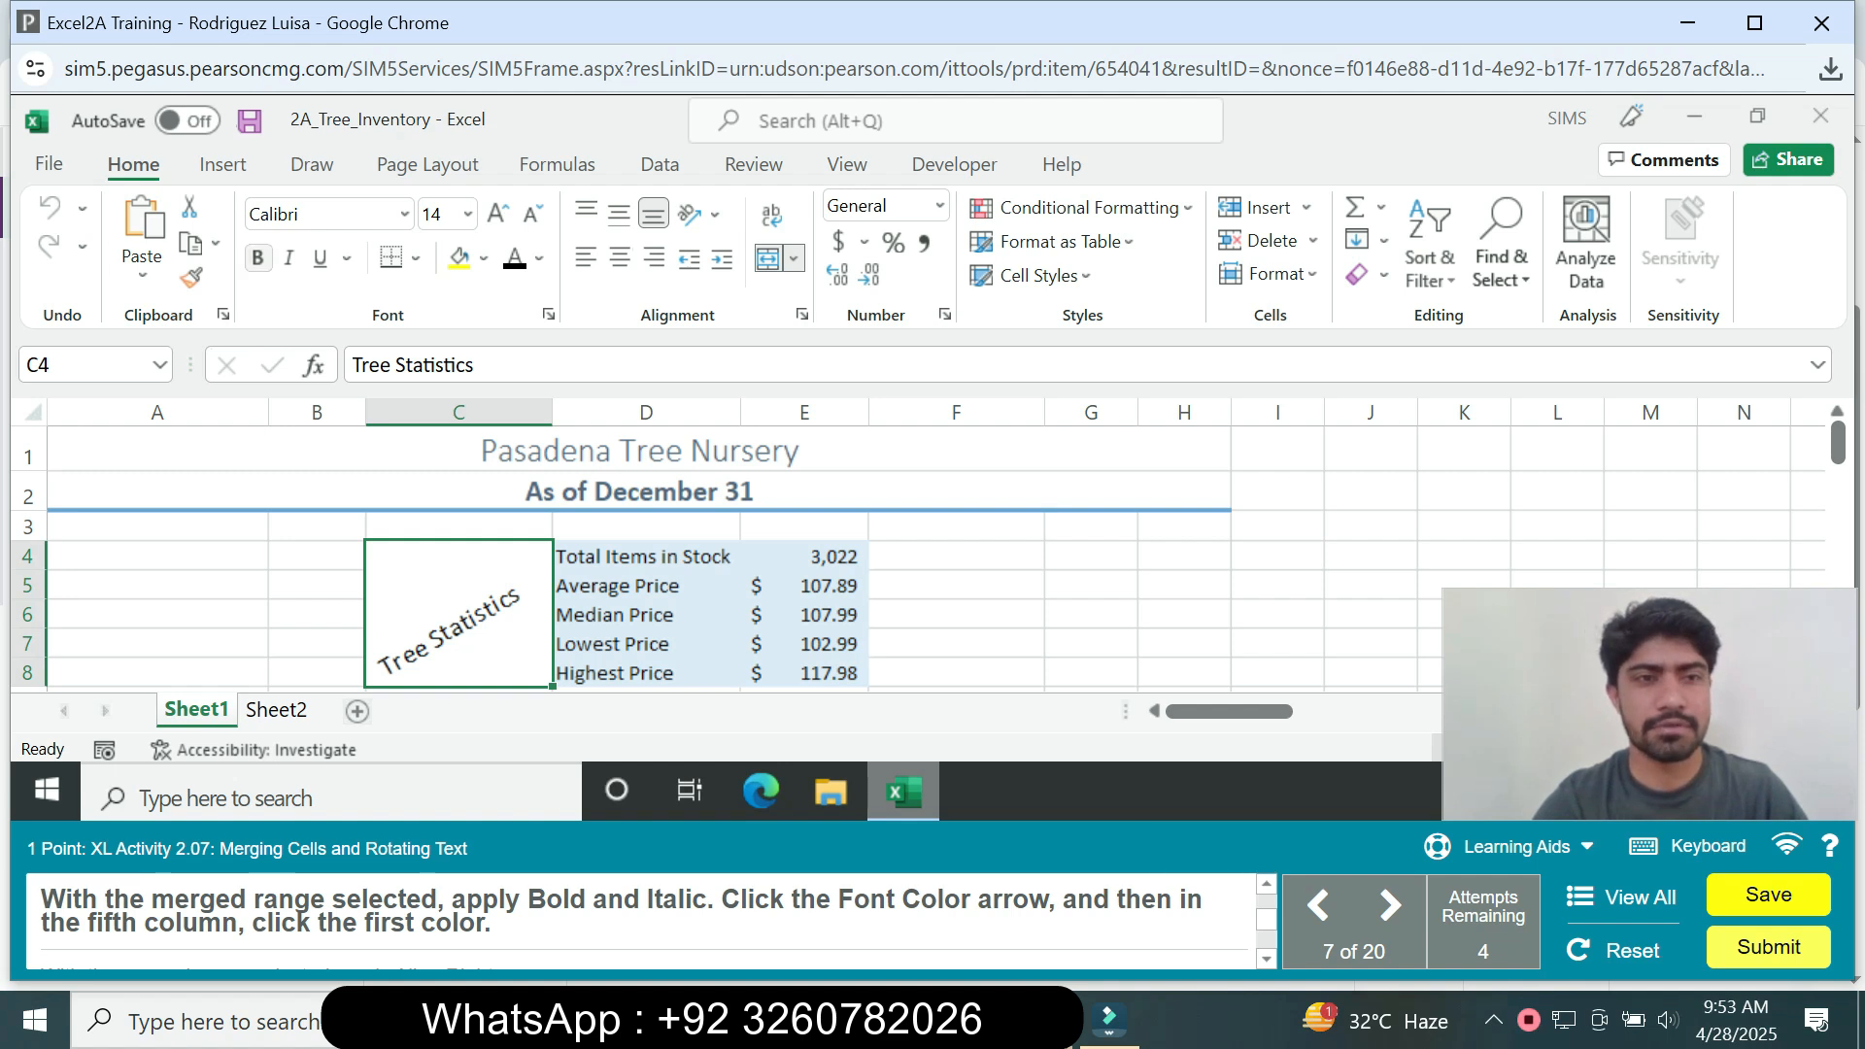
left_click(257, 257)
left_click(289, 257)
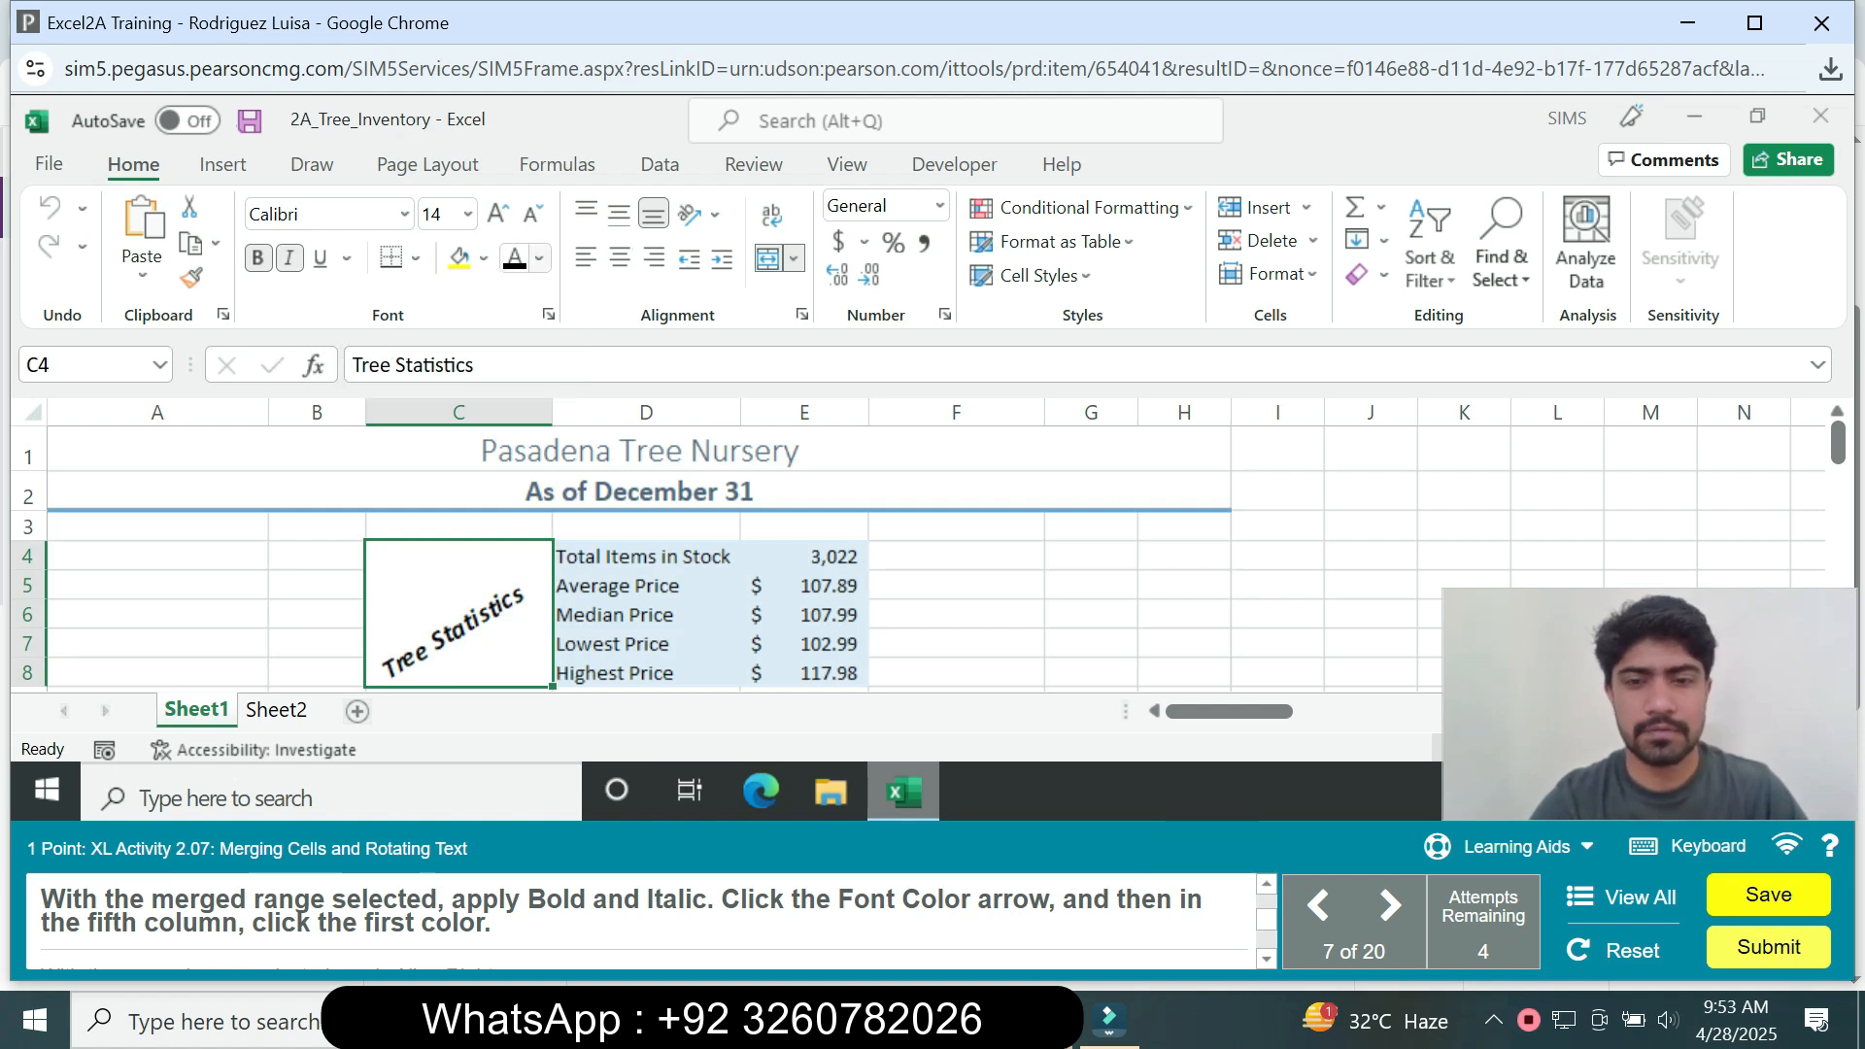
left_click(540, 258)
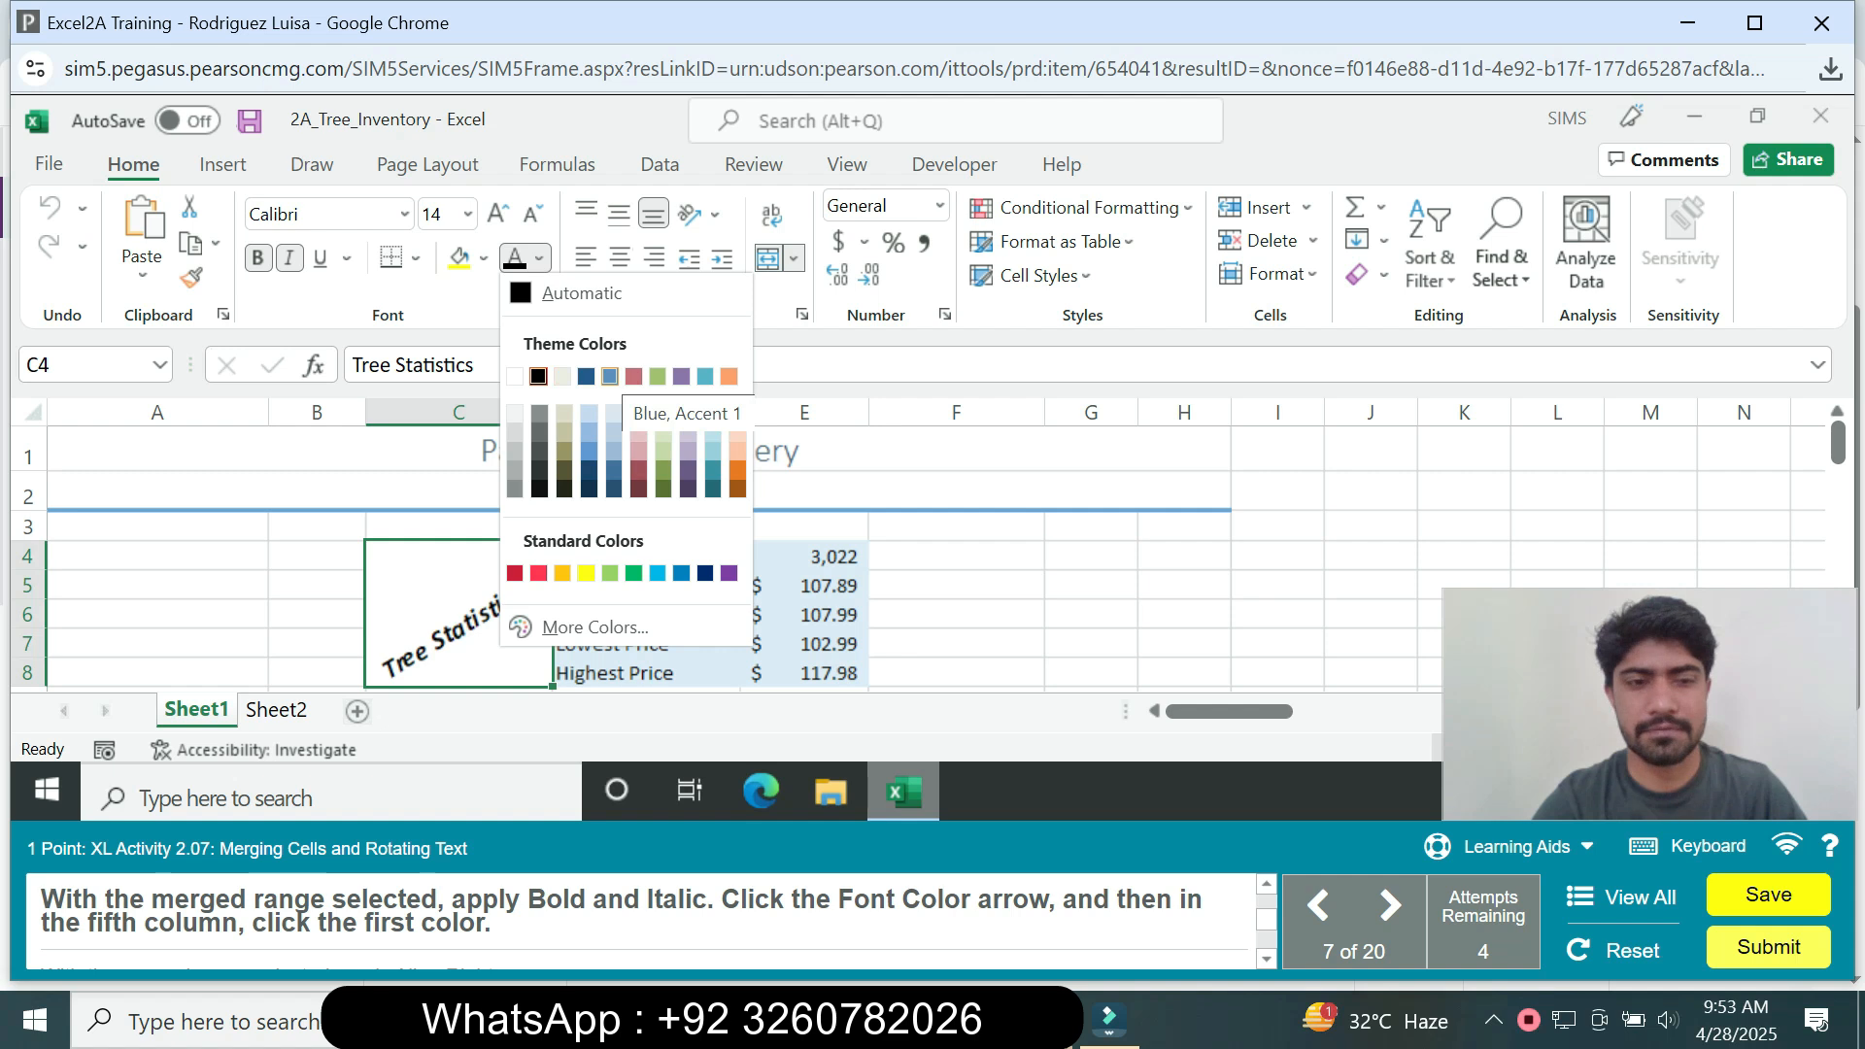
left_click(610, 377)
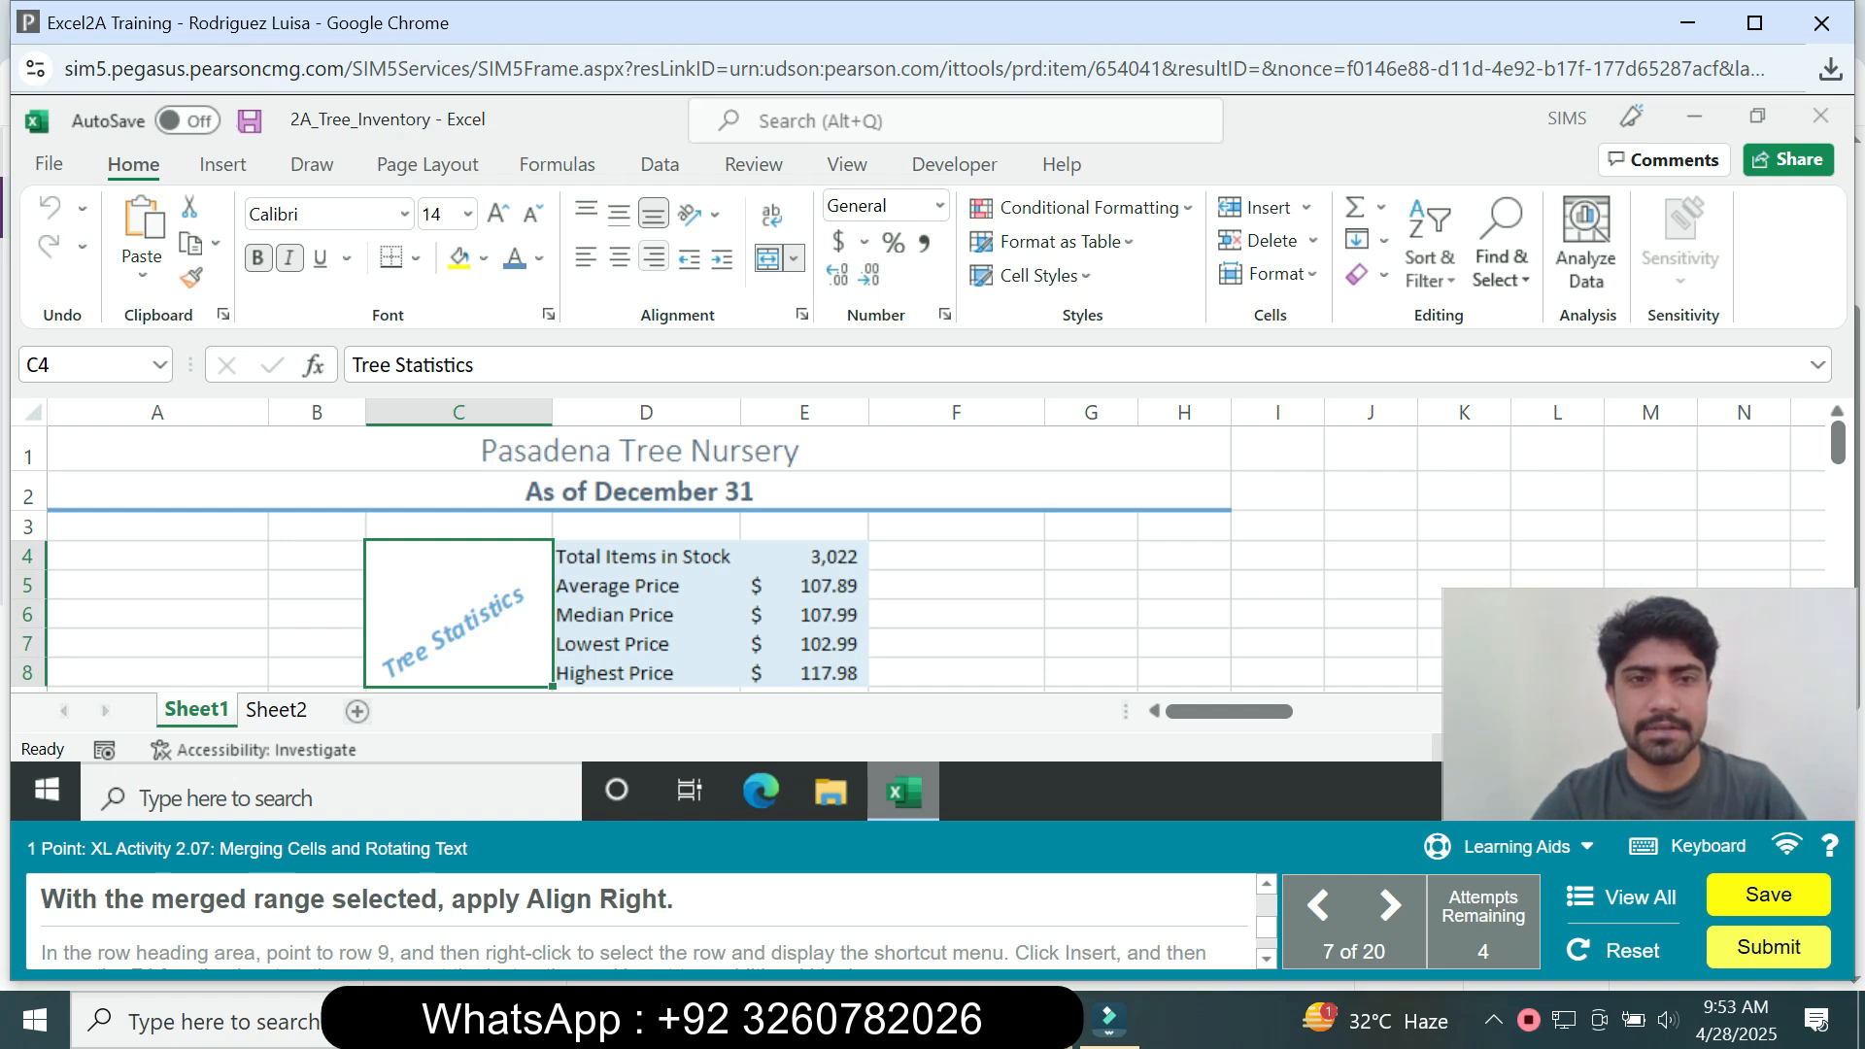
left_click(654, 258)
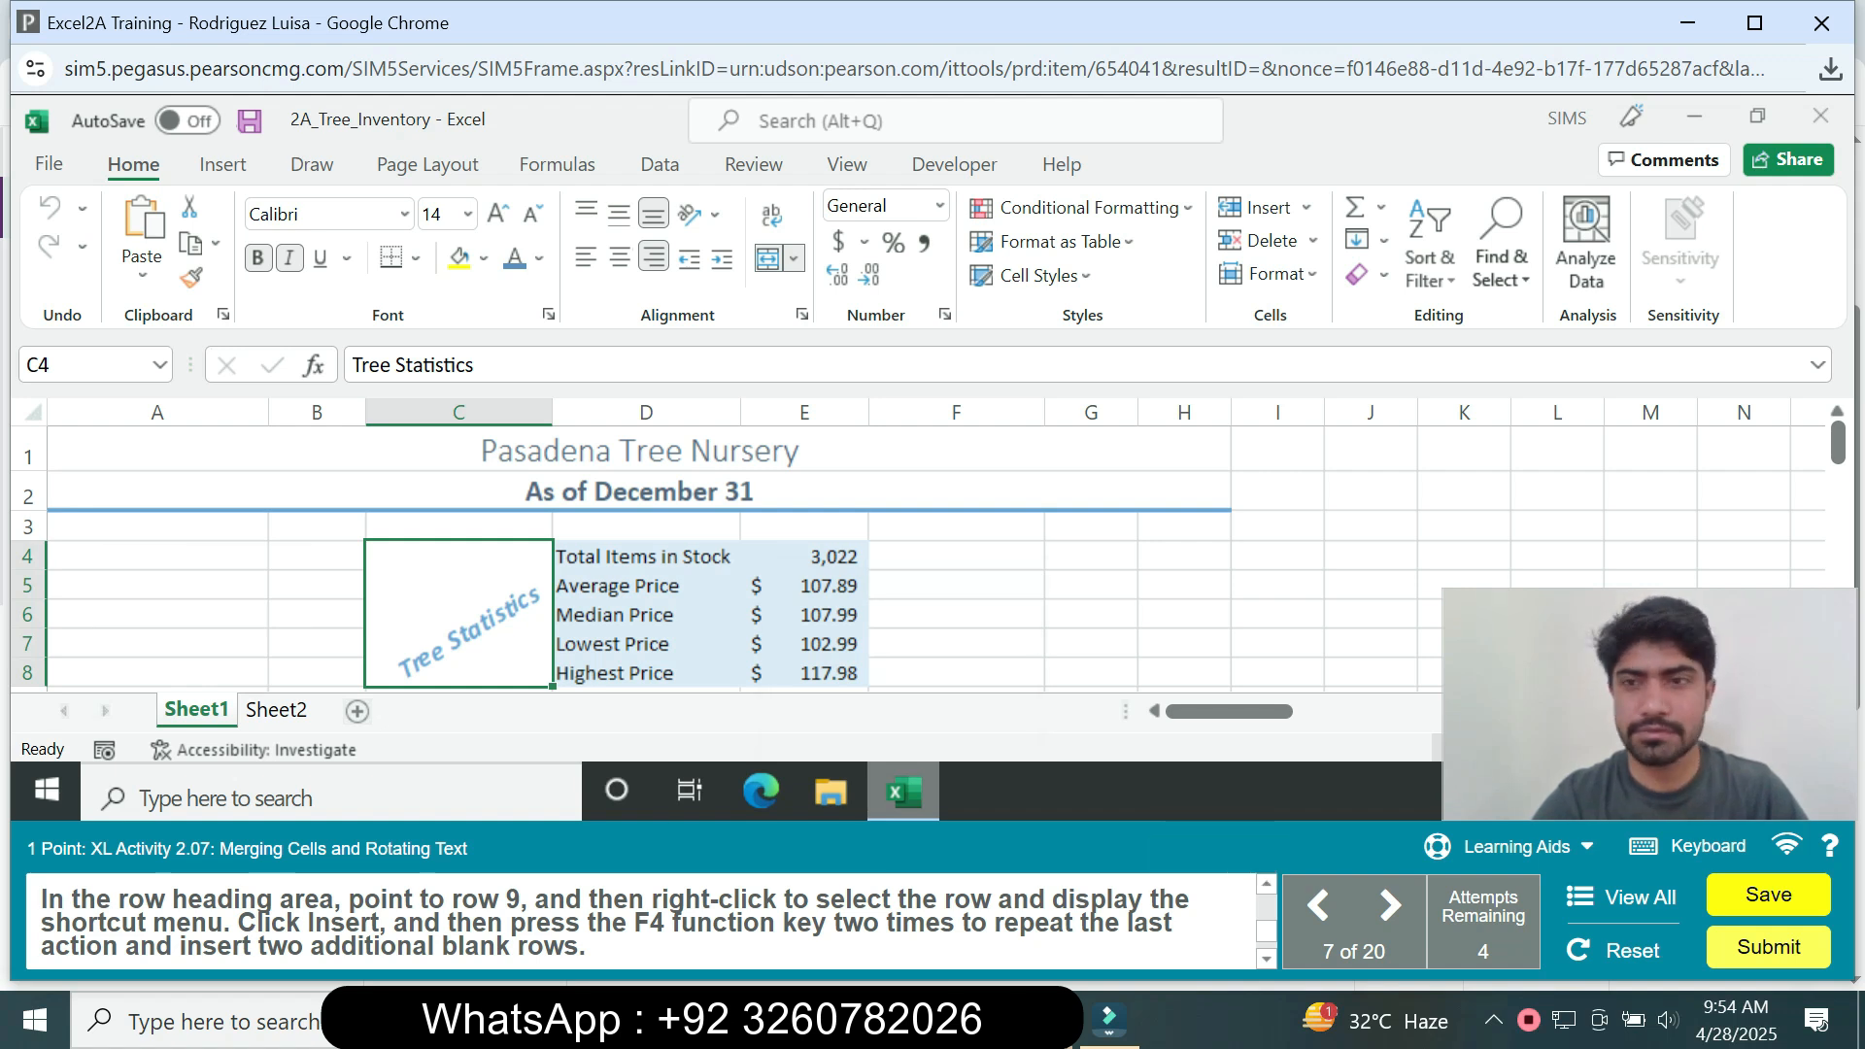
Insert three blank rows at row 9, directly above the tree inventory table's header area
left_click_drag(1837, 442, 1837, 457)
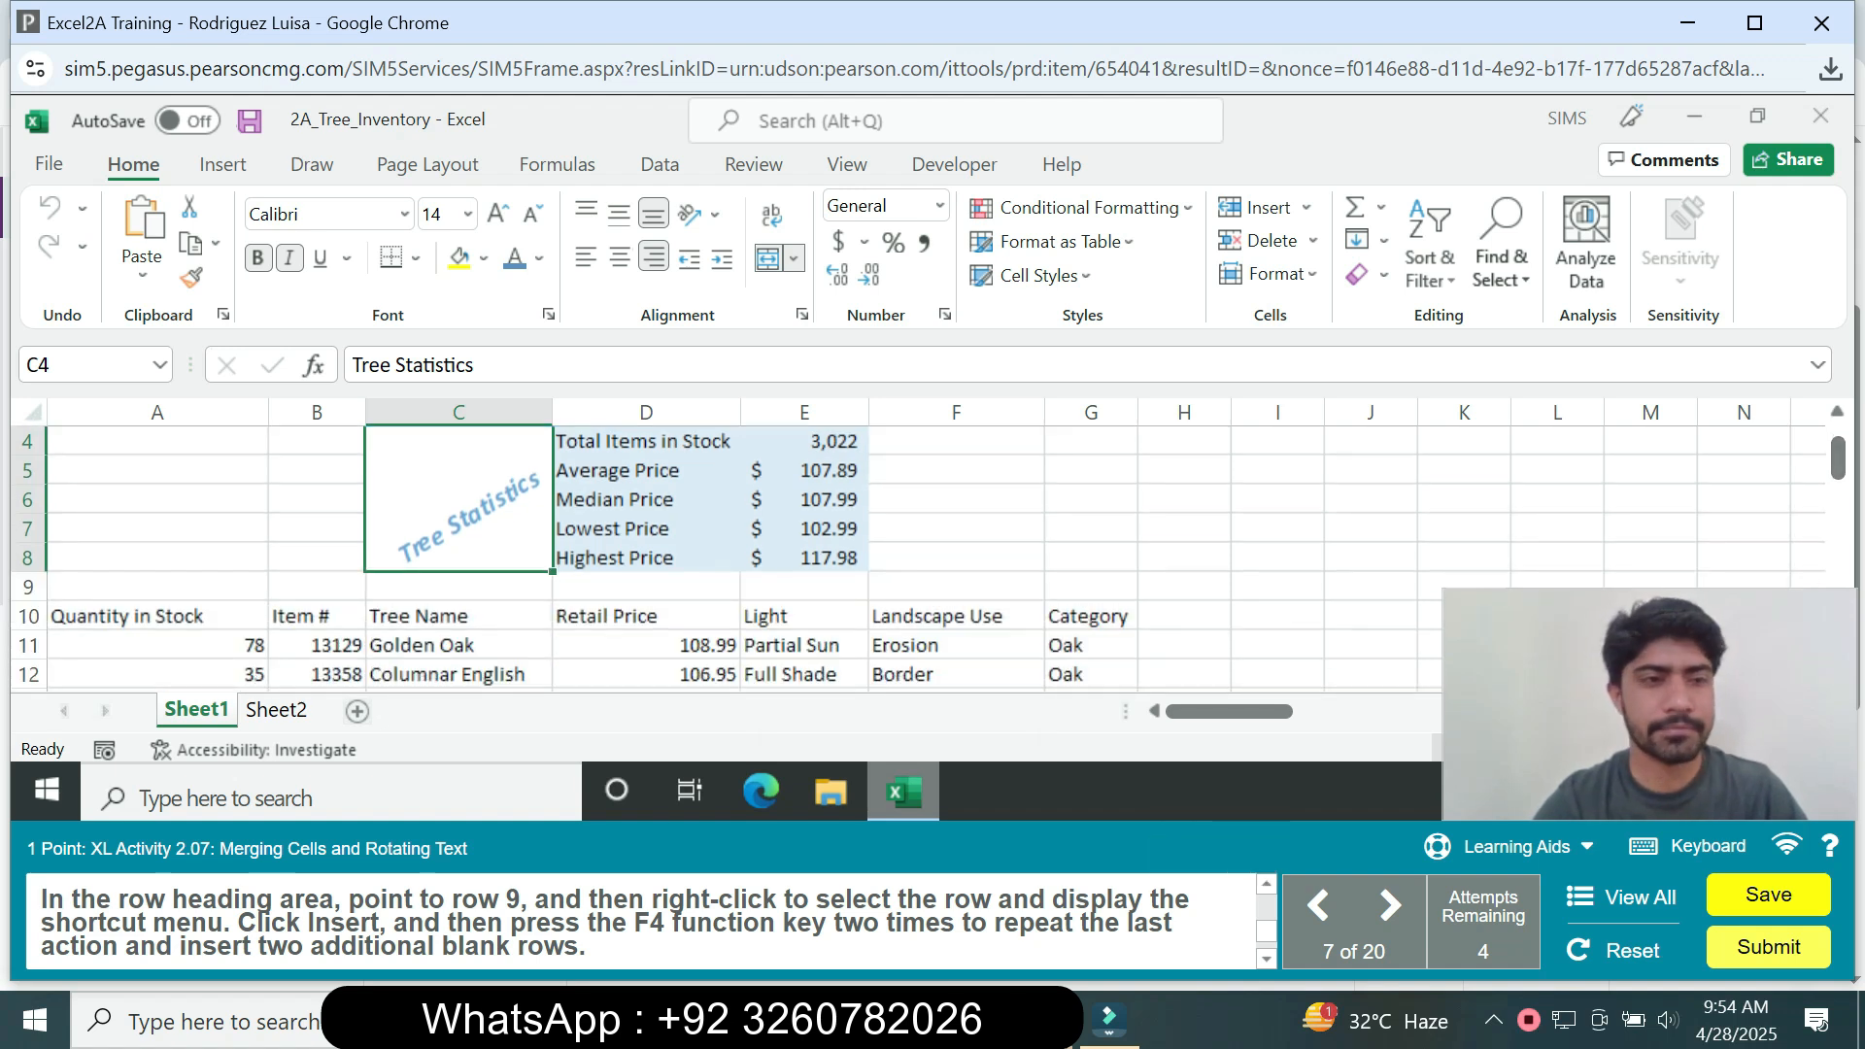
right_click(27, 587)
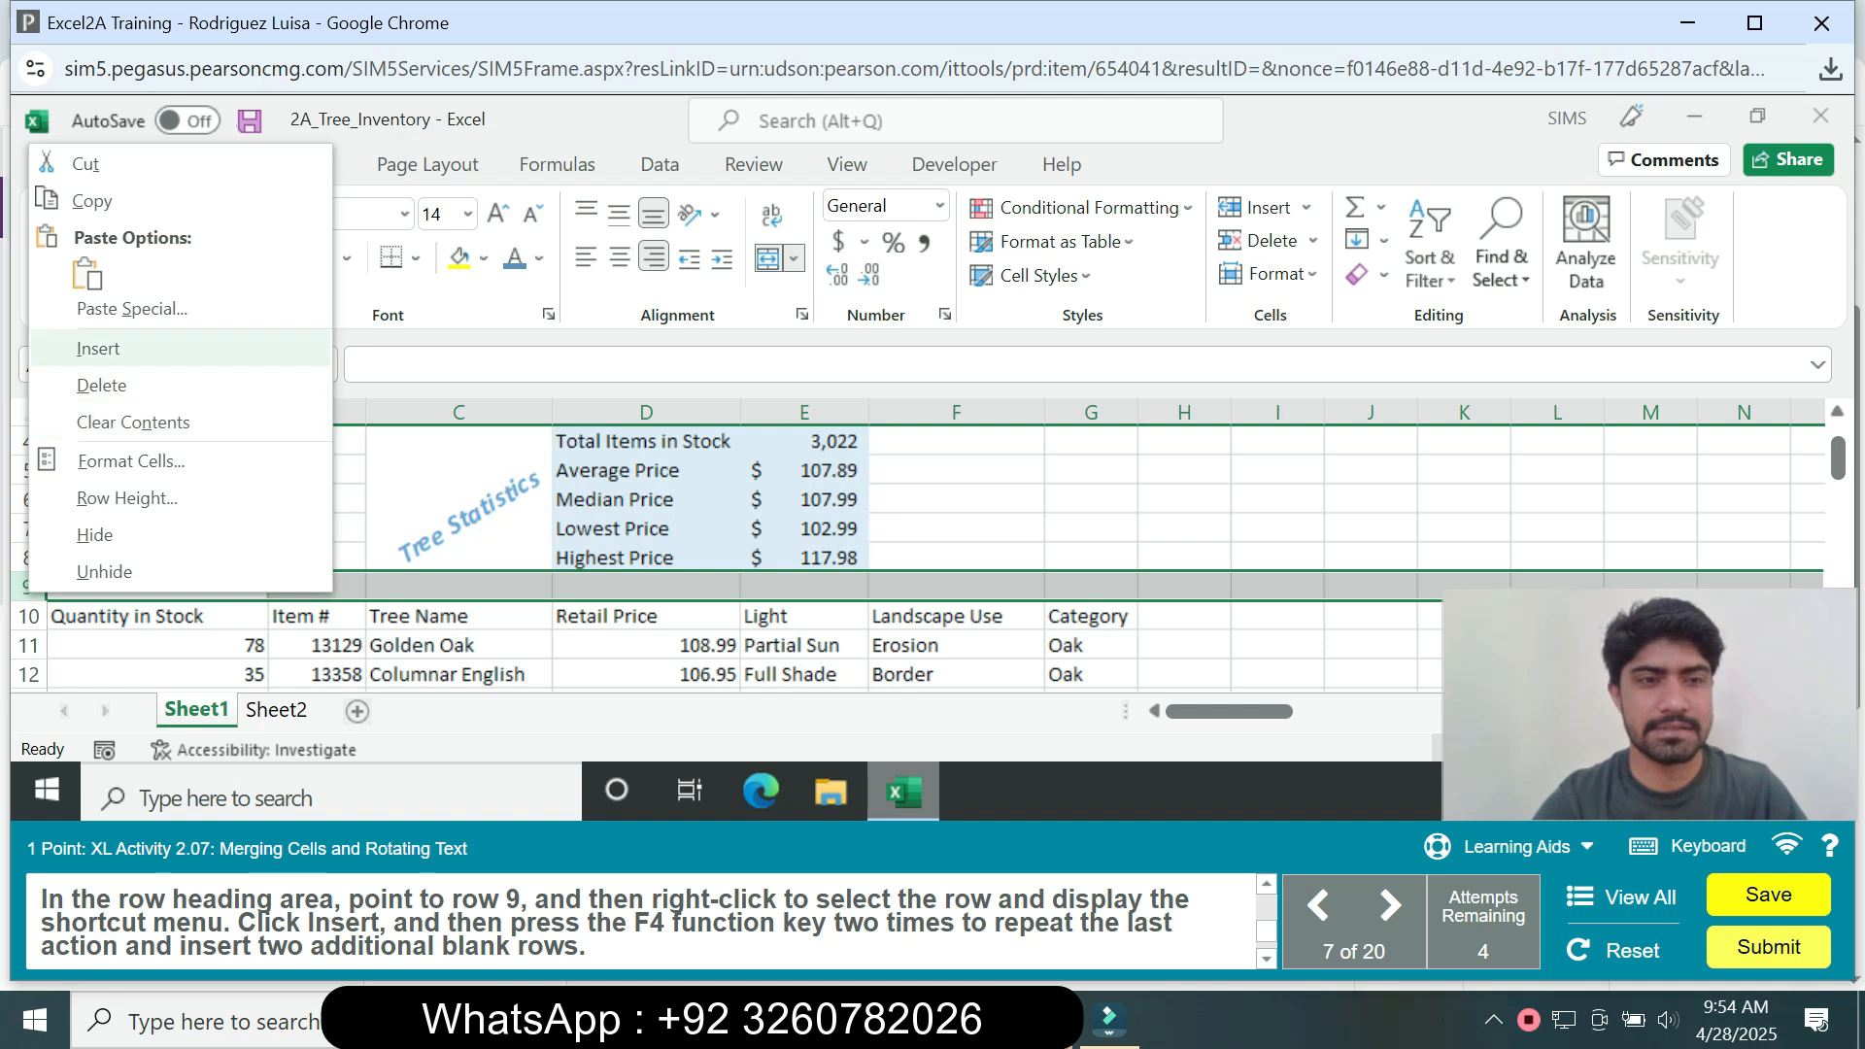
left_click(98, 348)
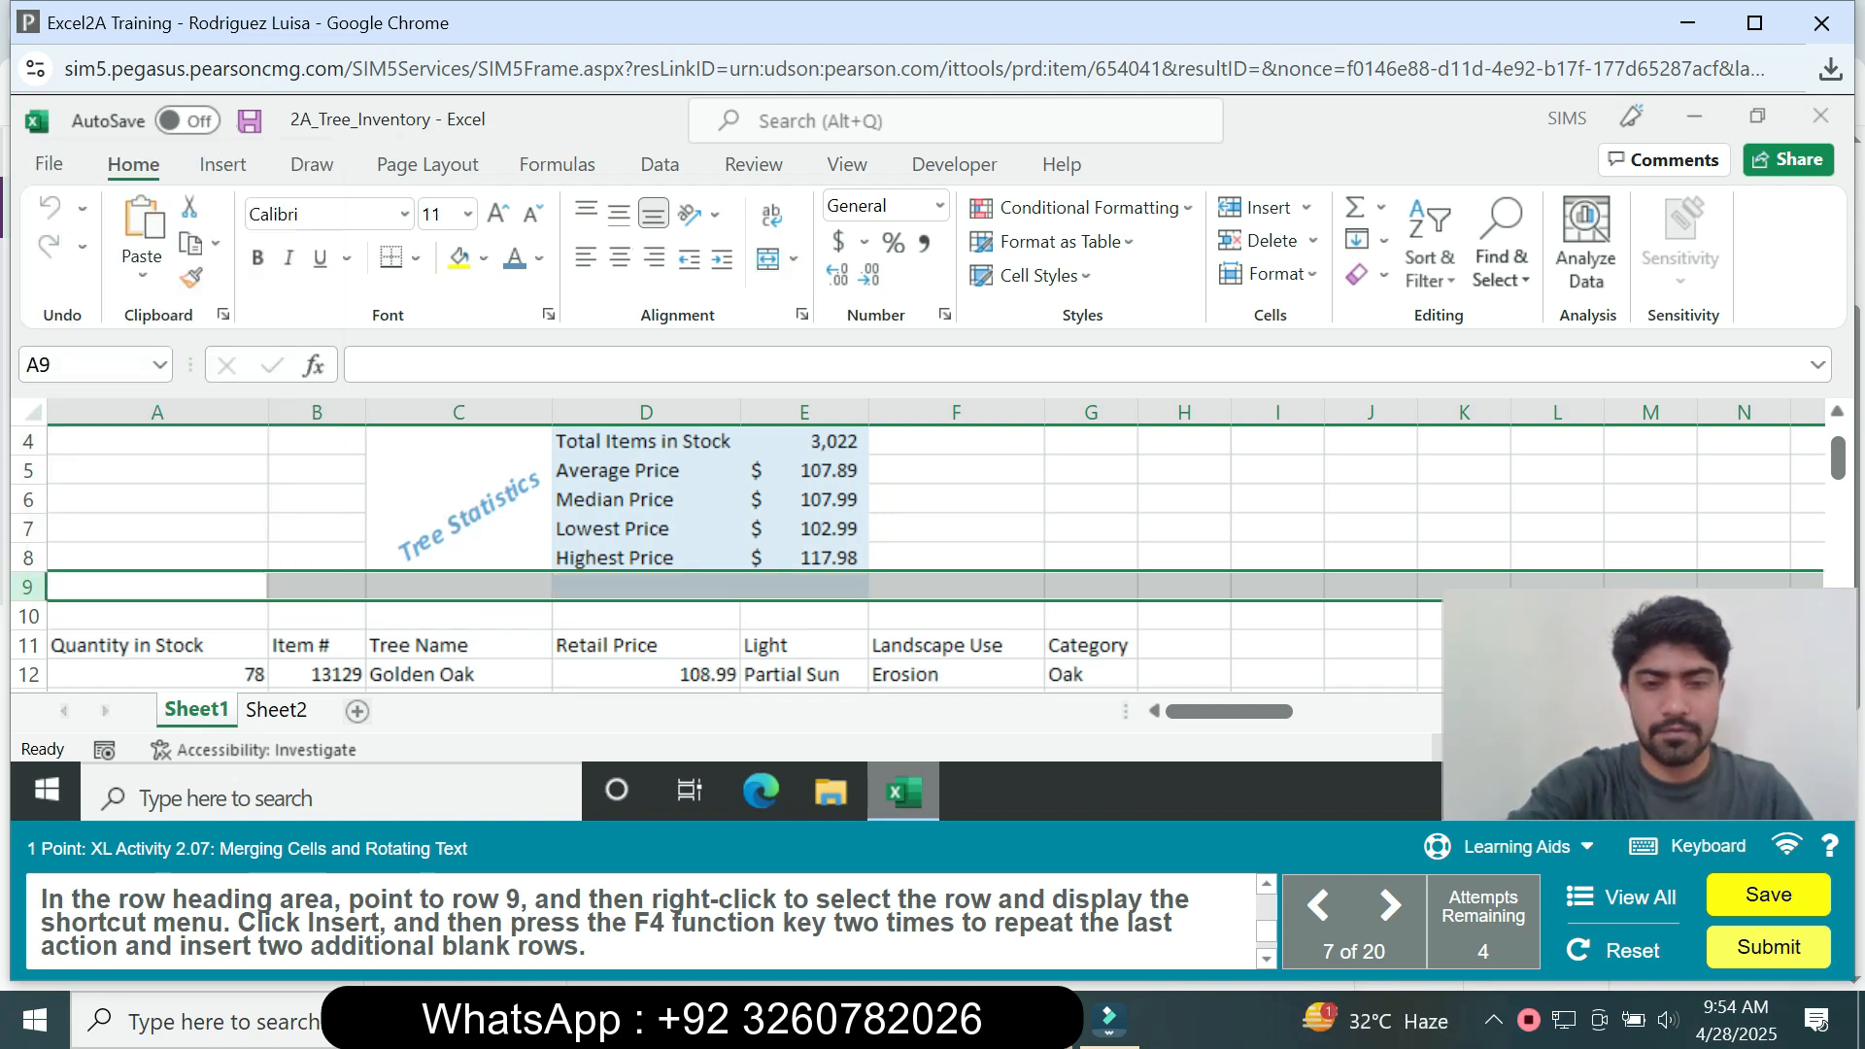
key("F4")
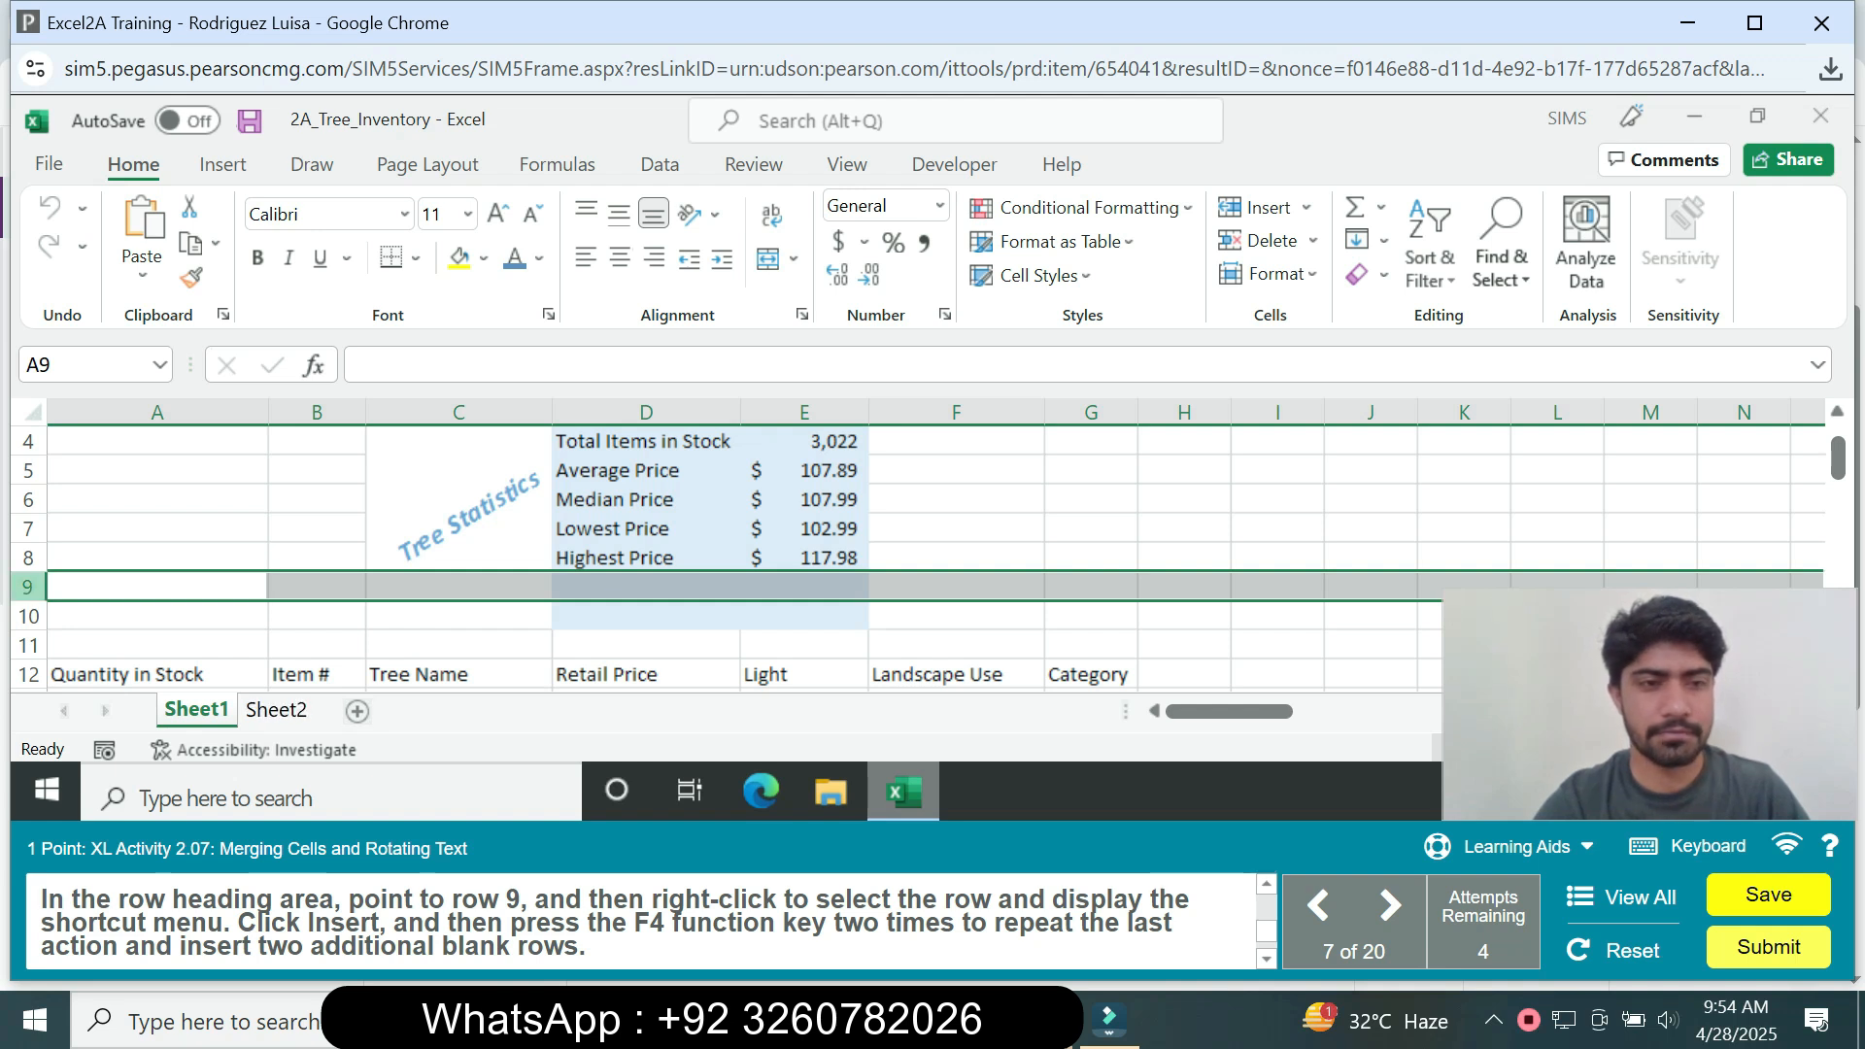
right_click(27, 587)
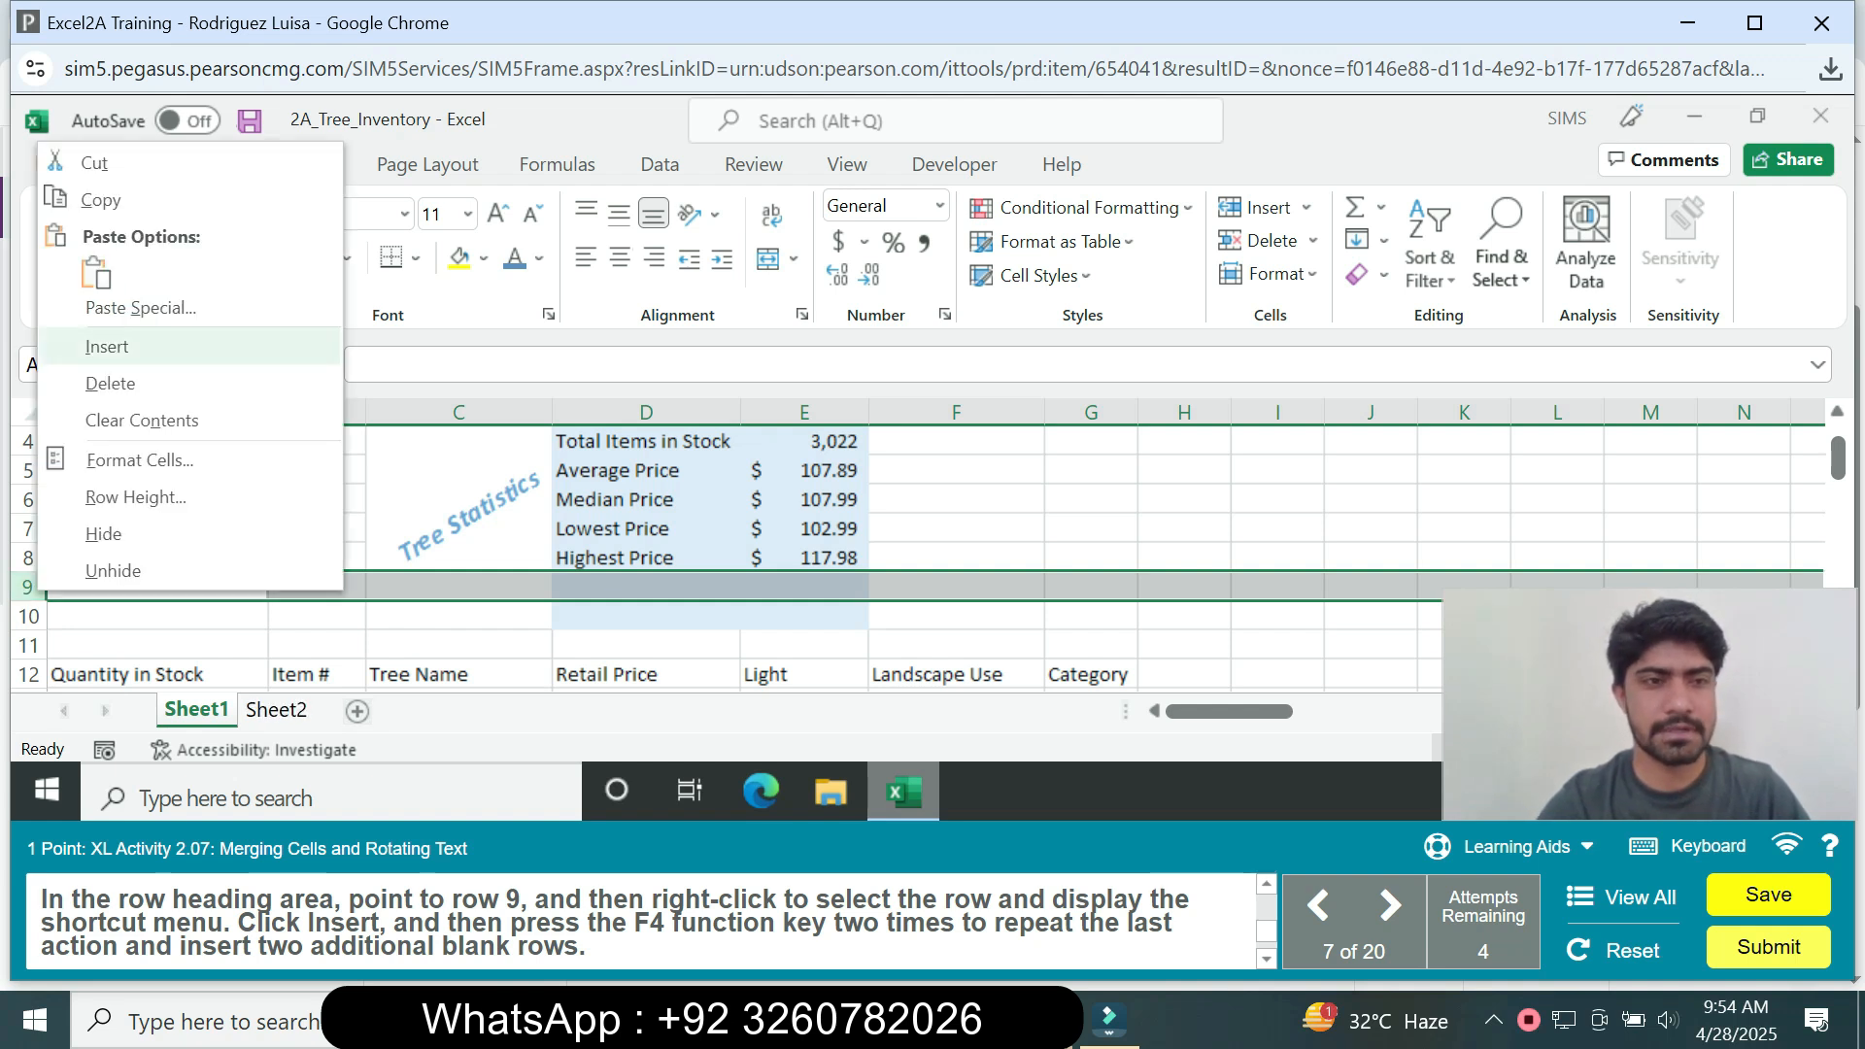
left_click(109, 346)
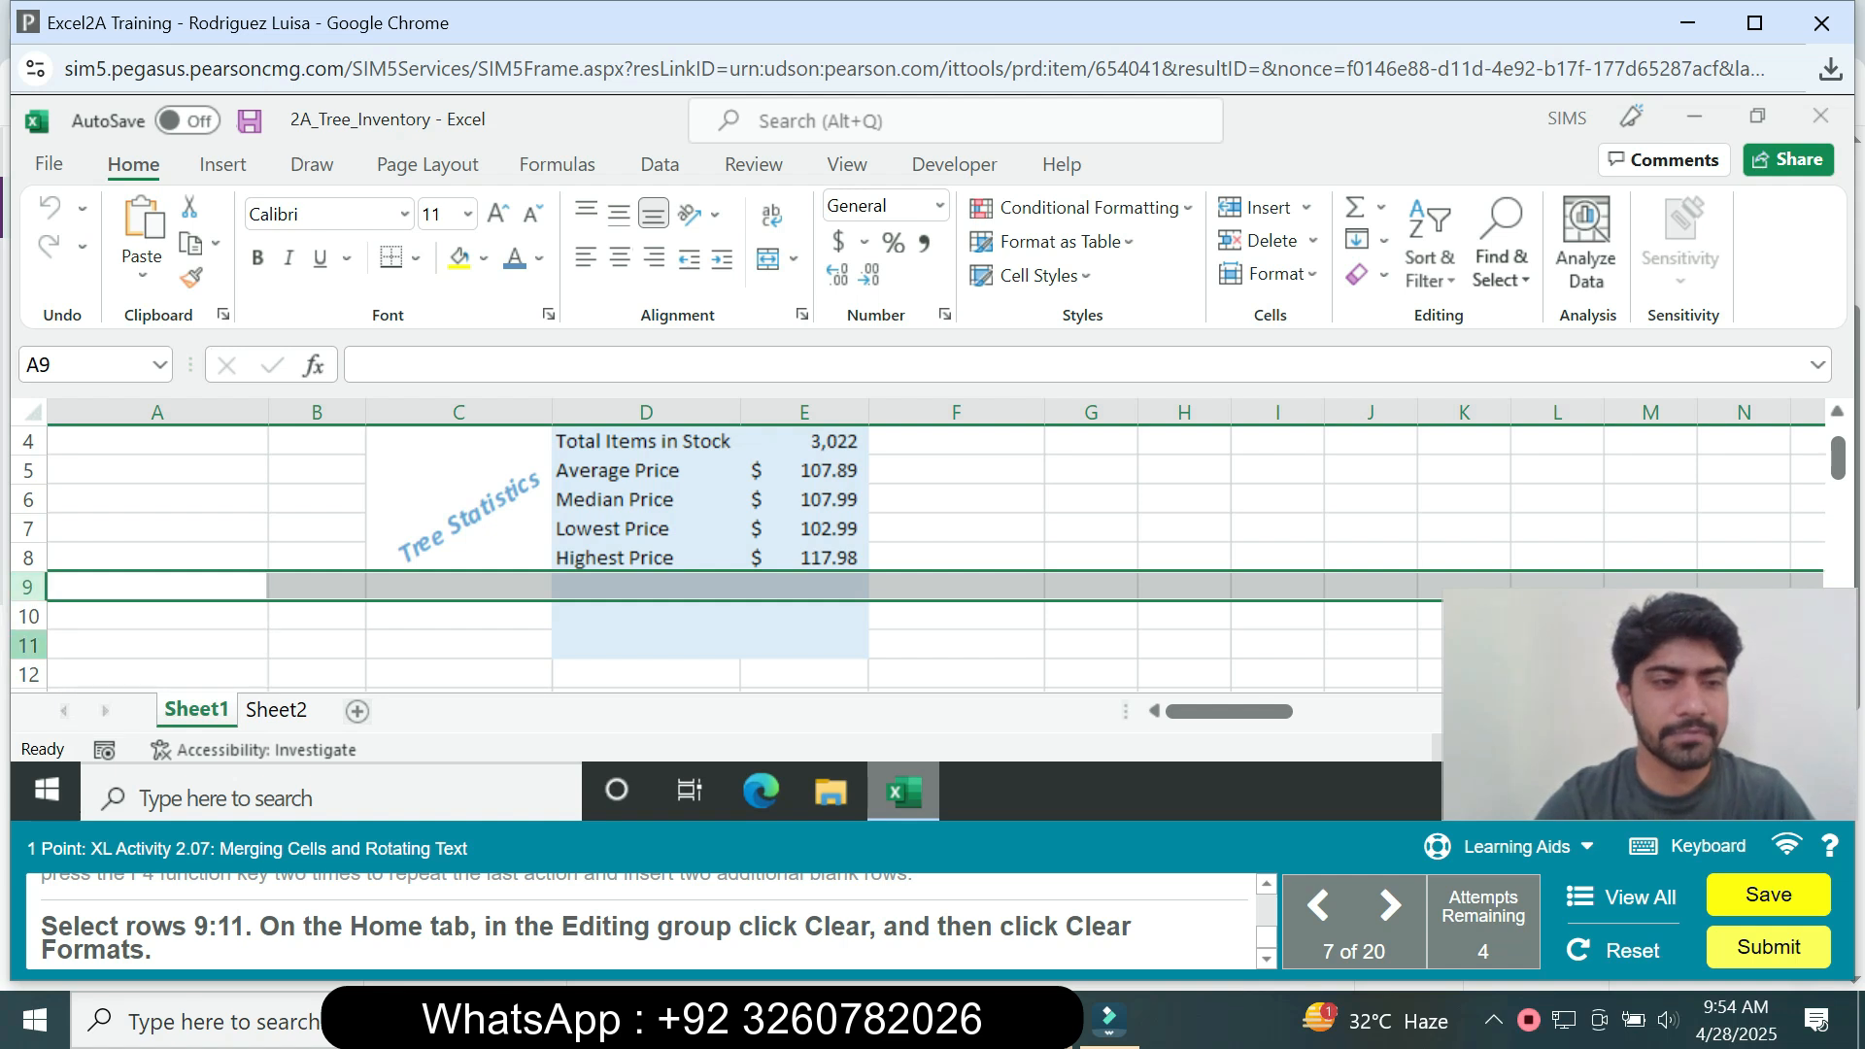
Clear the formats from rows 9 to 11, below the tree statistics block
left_click(28, 645, "shift")
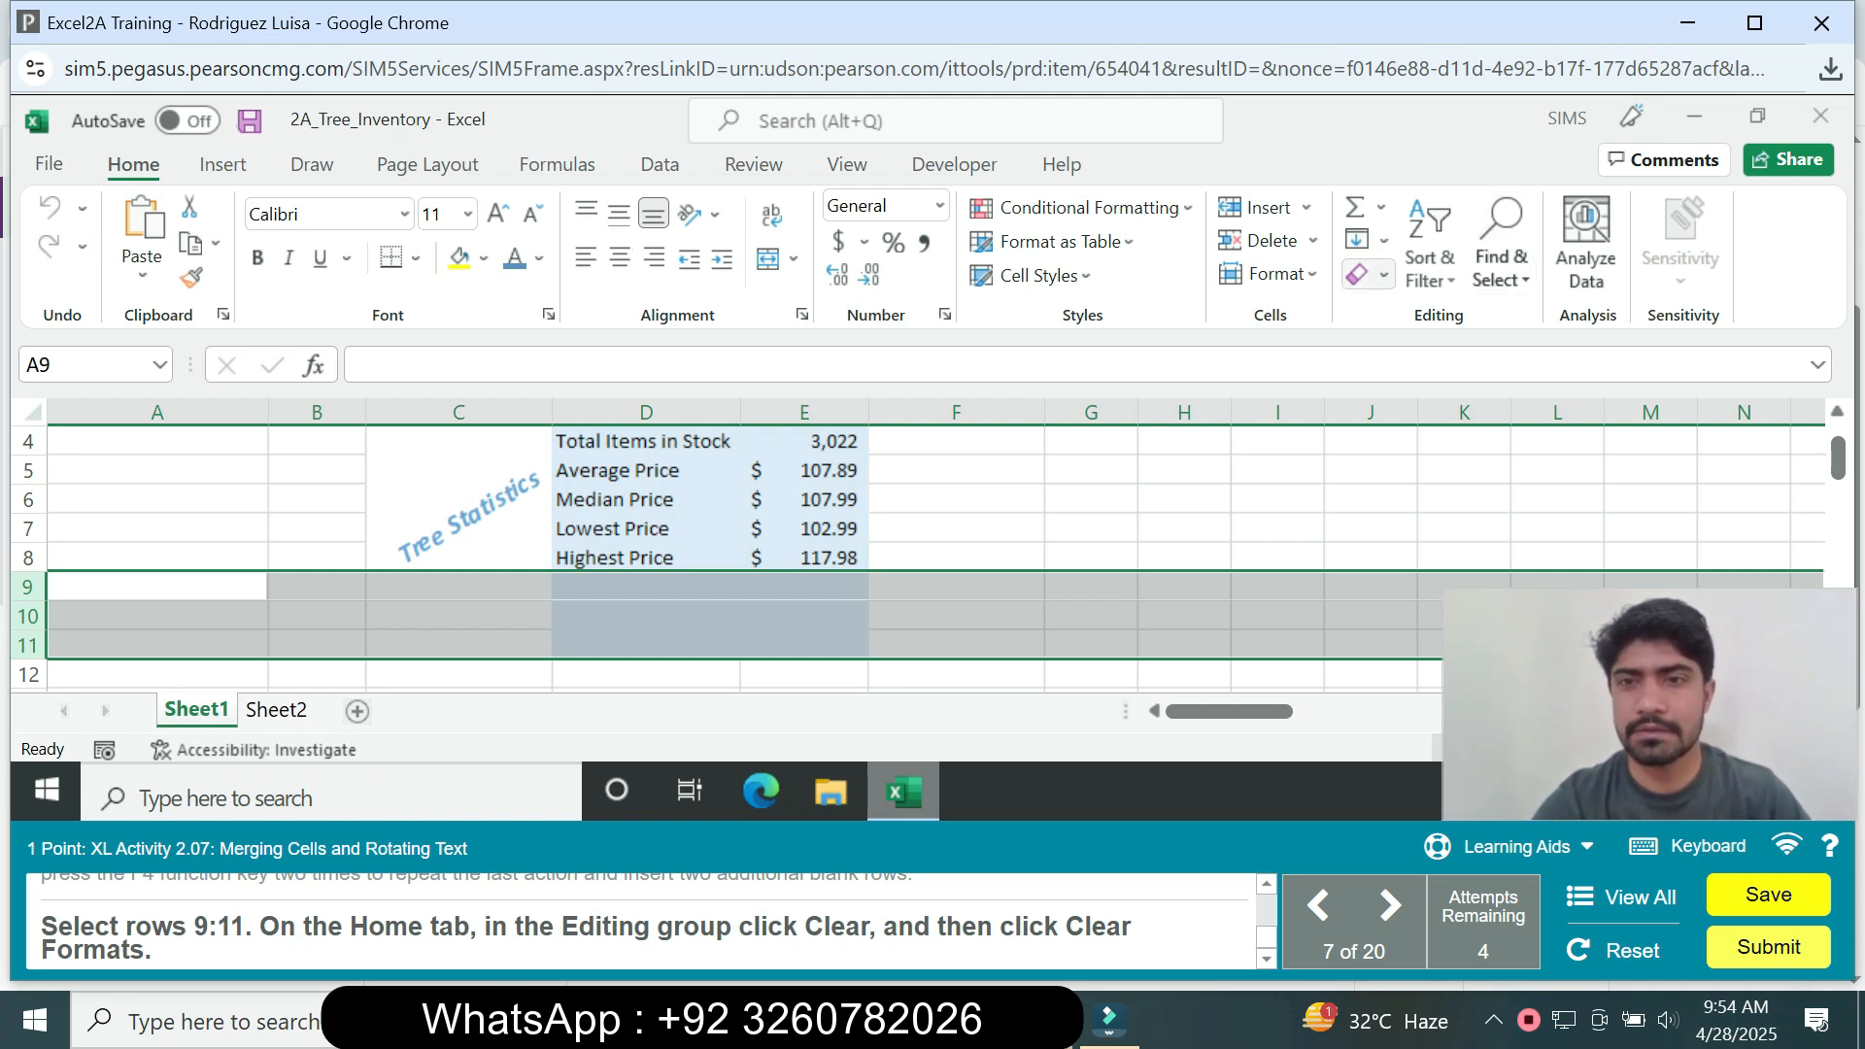
left_click(1368, 275)
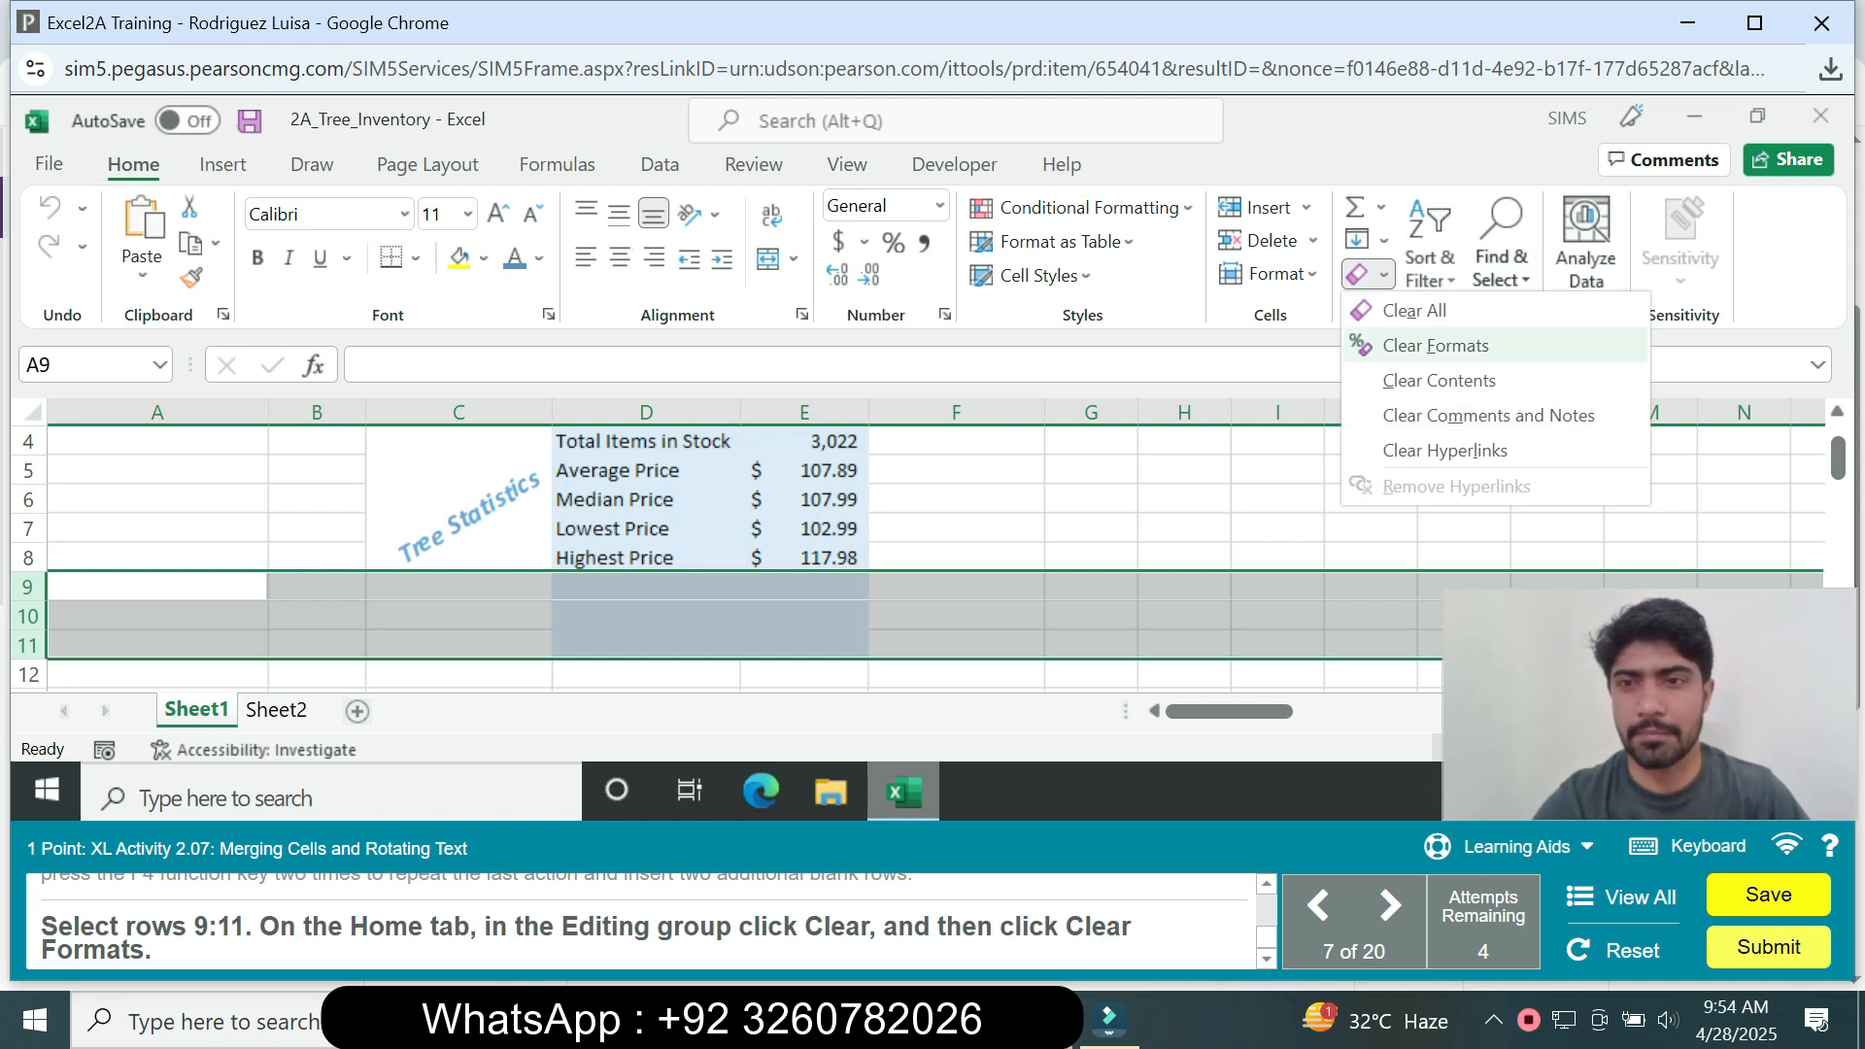
left_click(1436, 346)
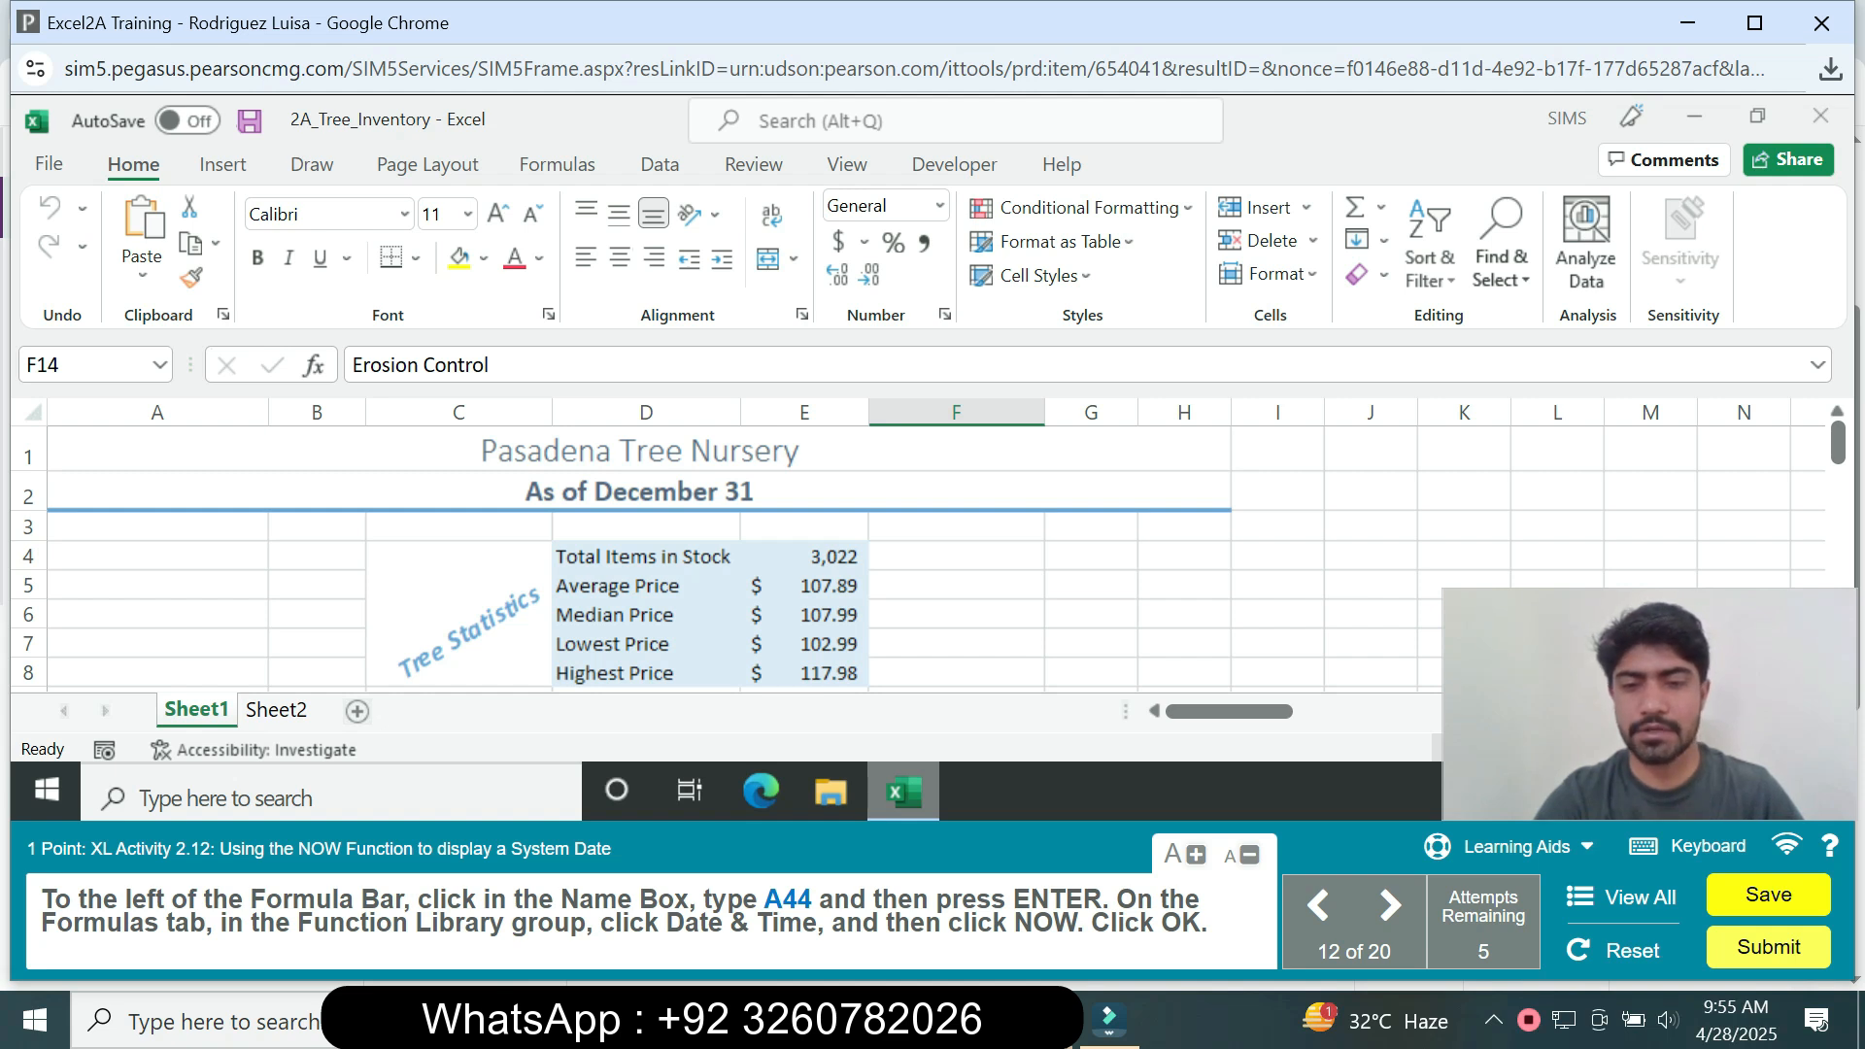
Enter the NOW function in cell A44 to display the system date and time
left_click(85, 365)
type("A44")
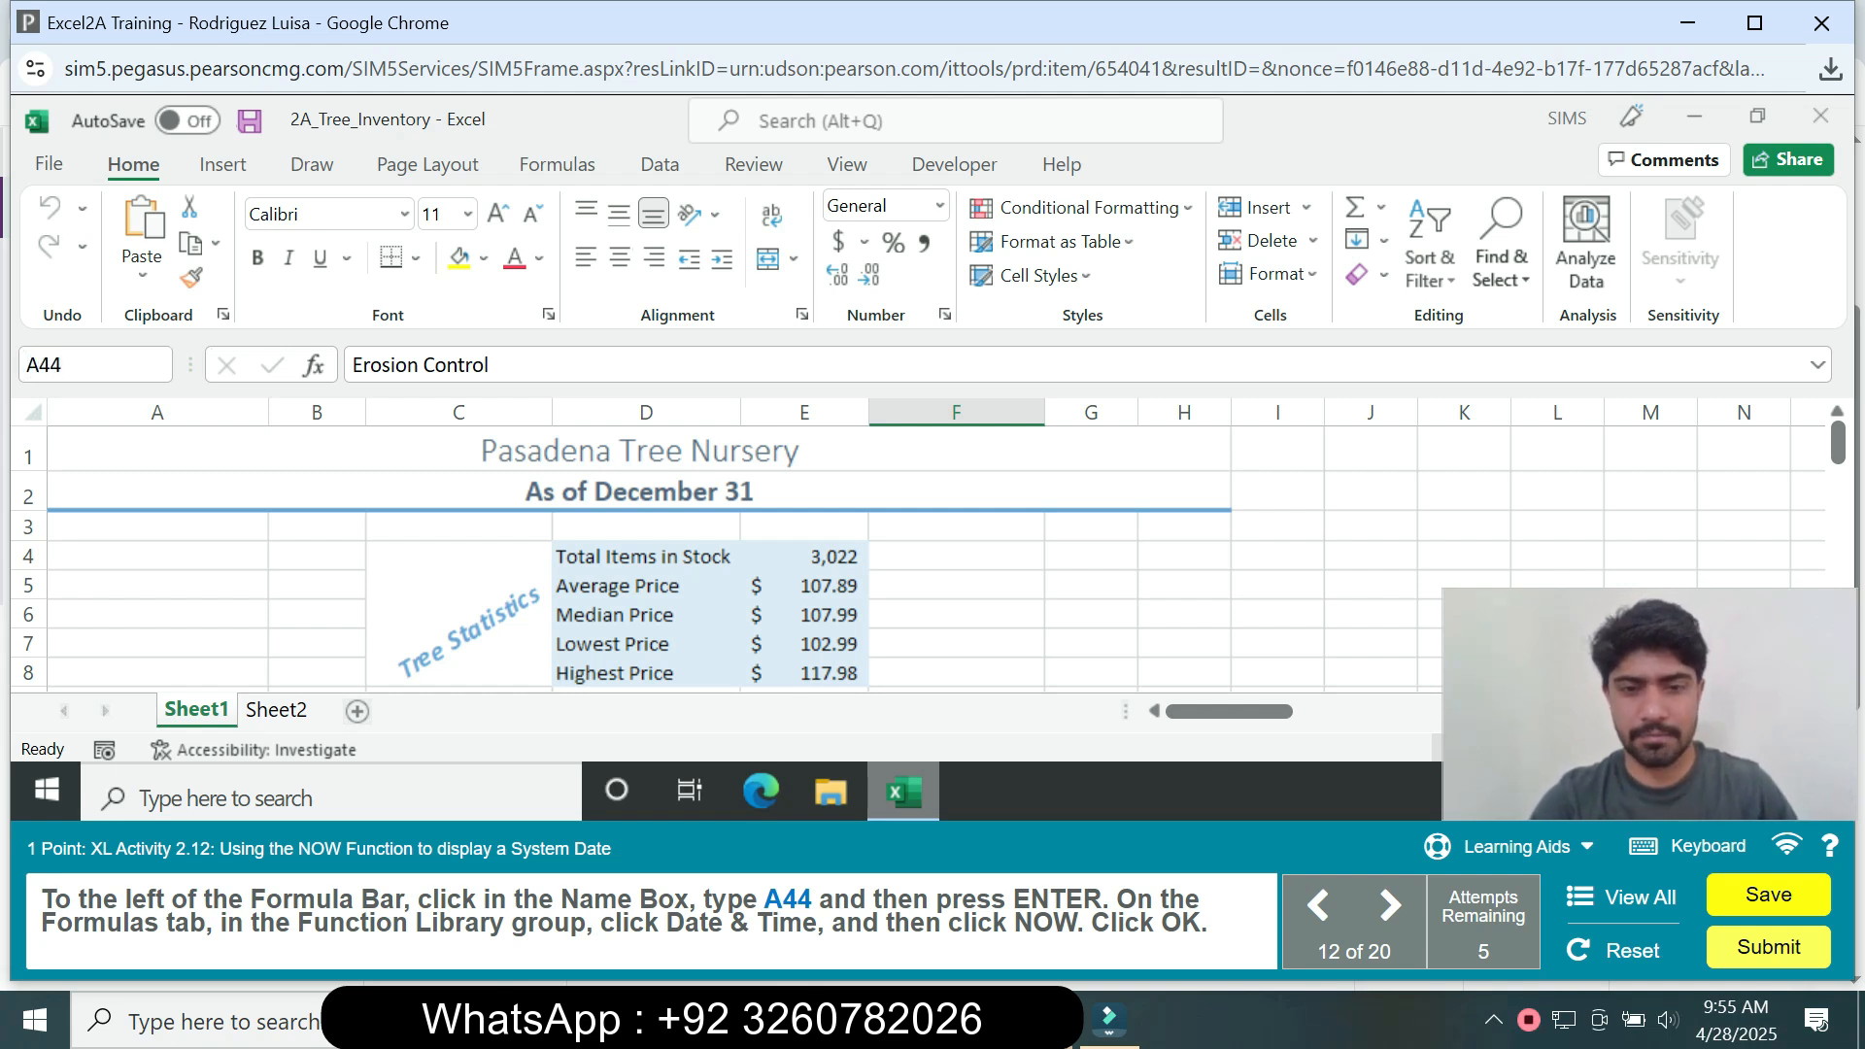
key("Return")
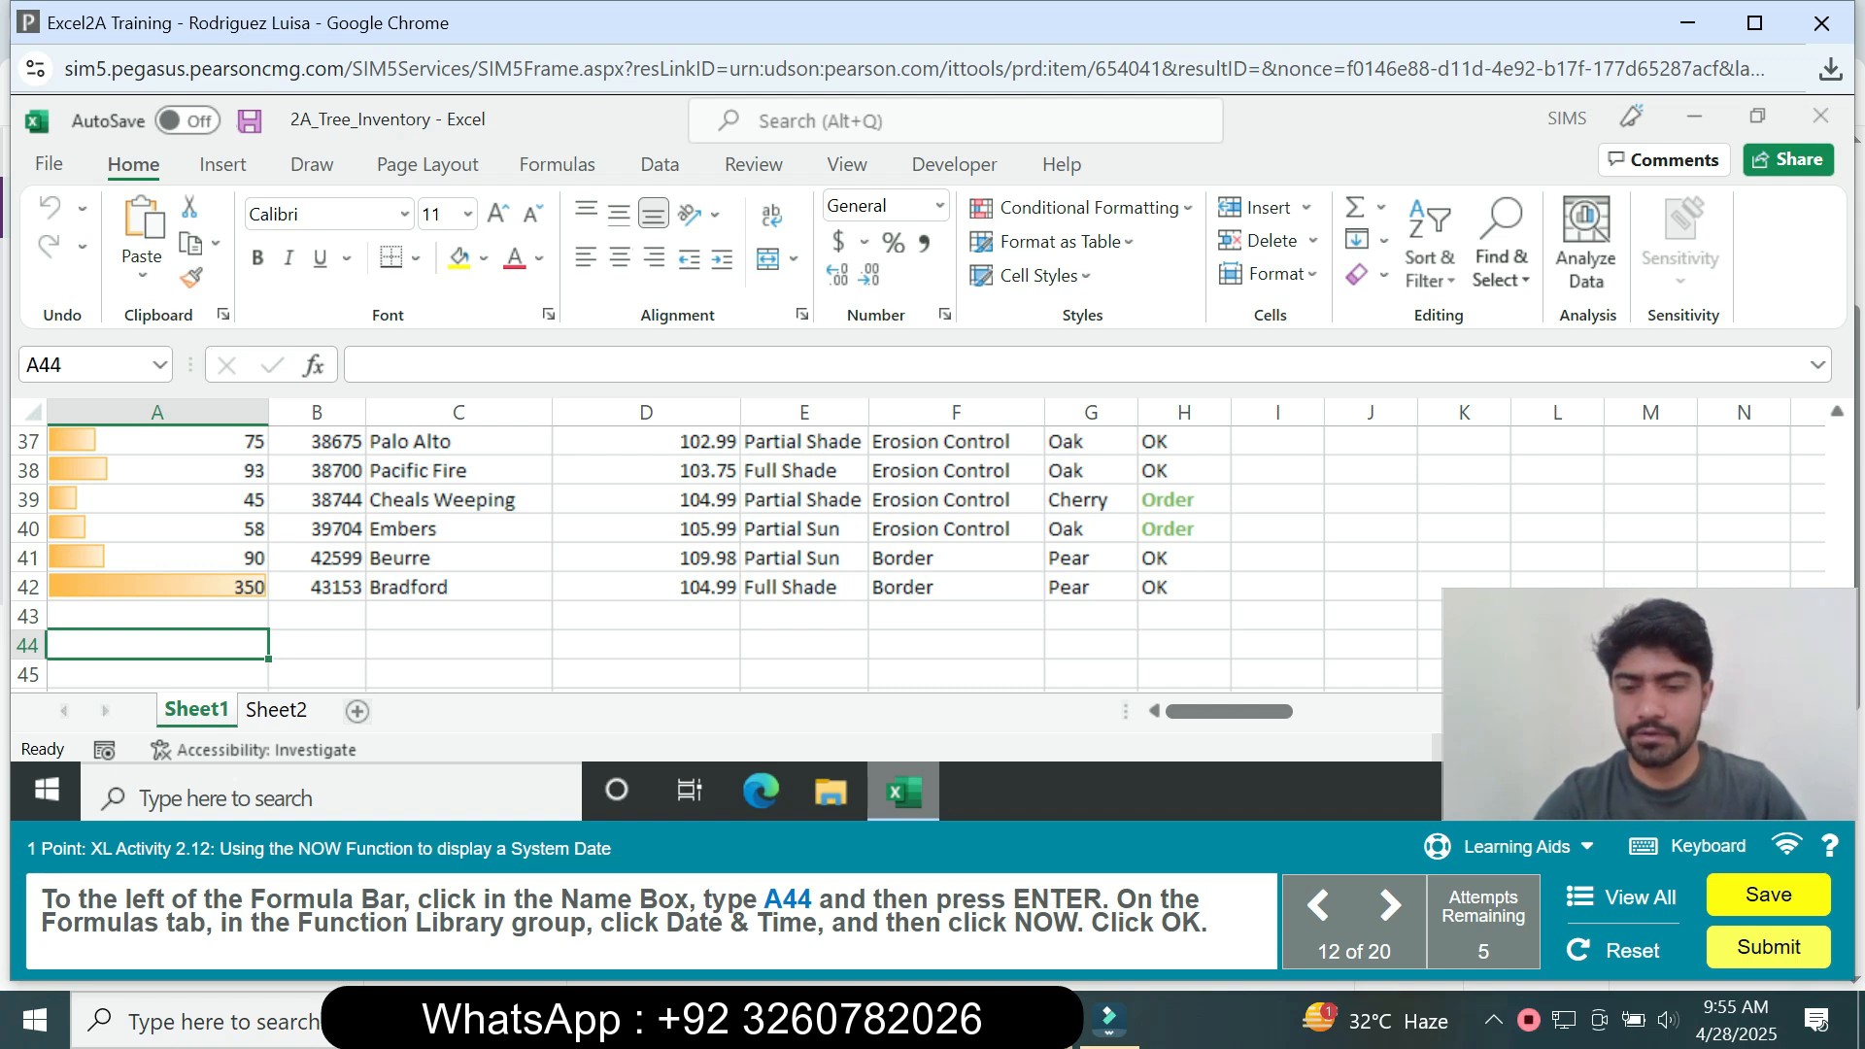
type("=")
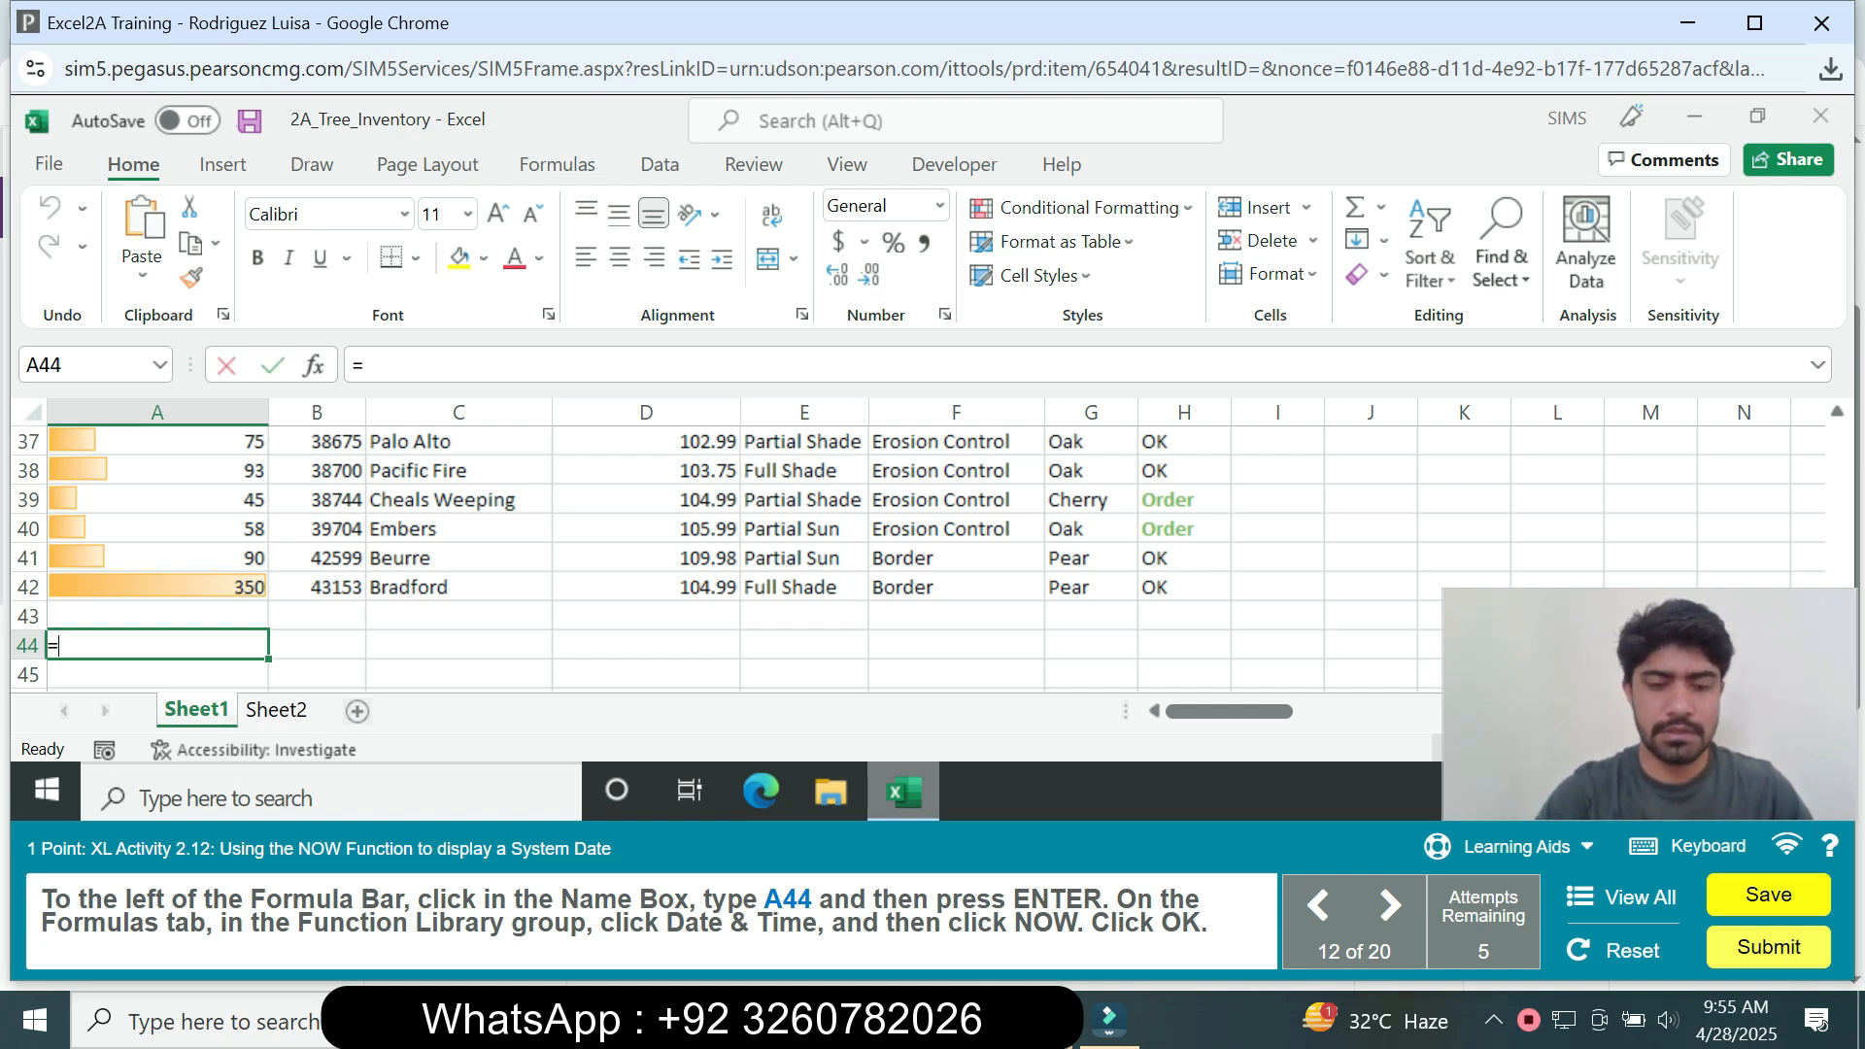
type("now")
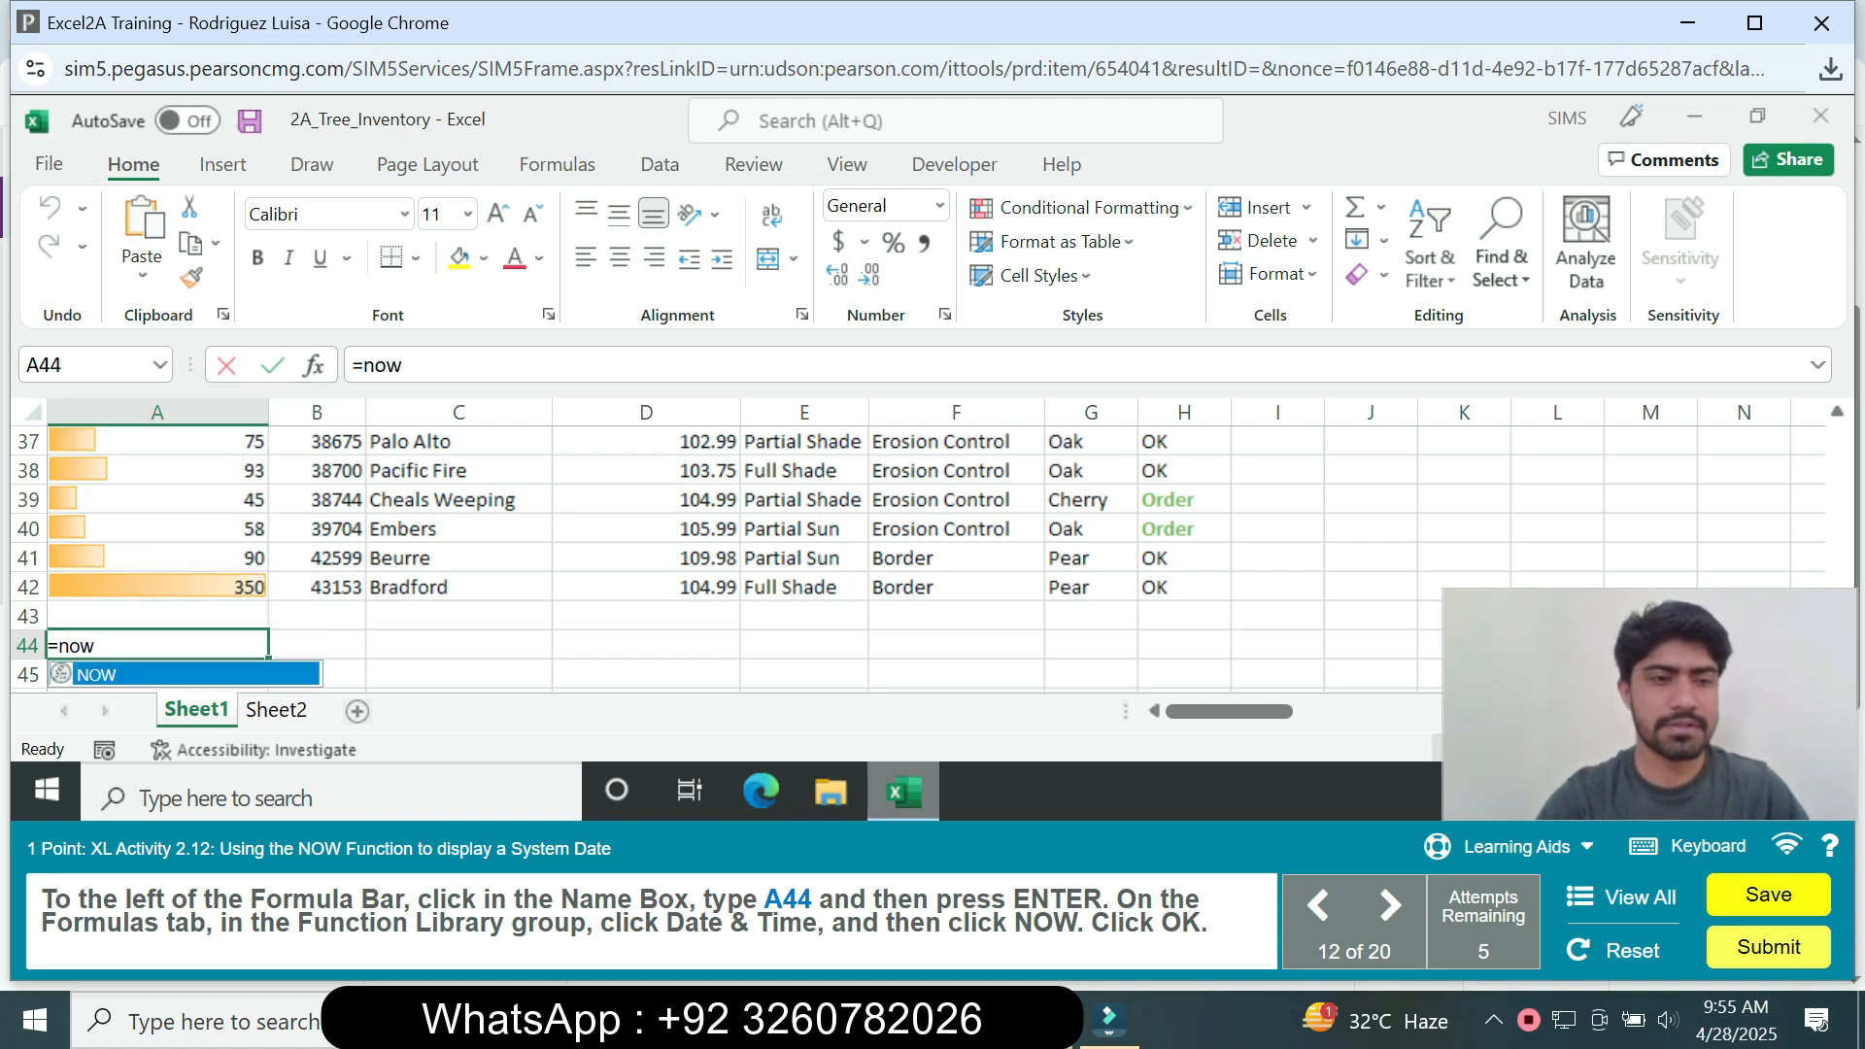
key("Tab")
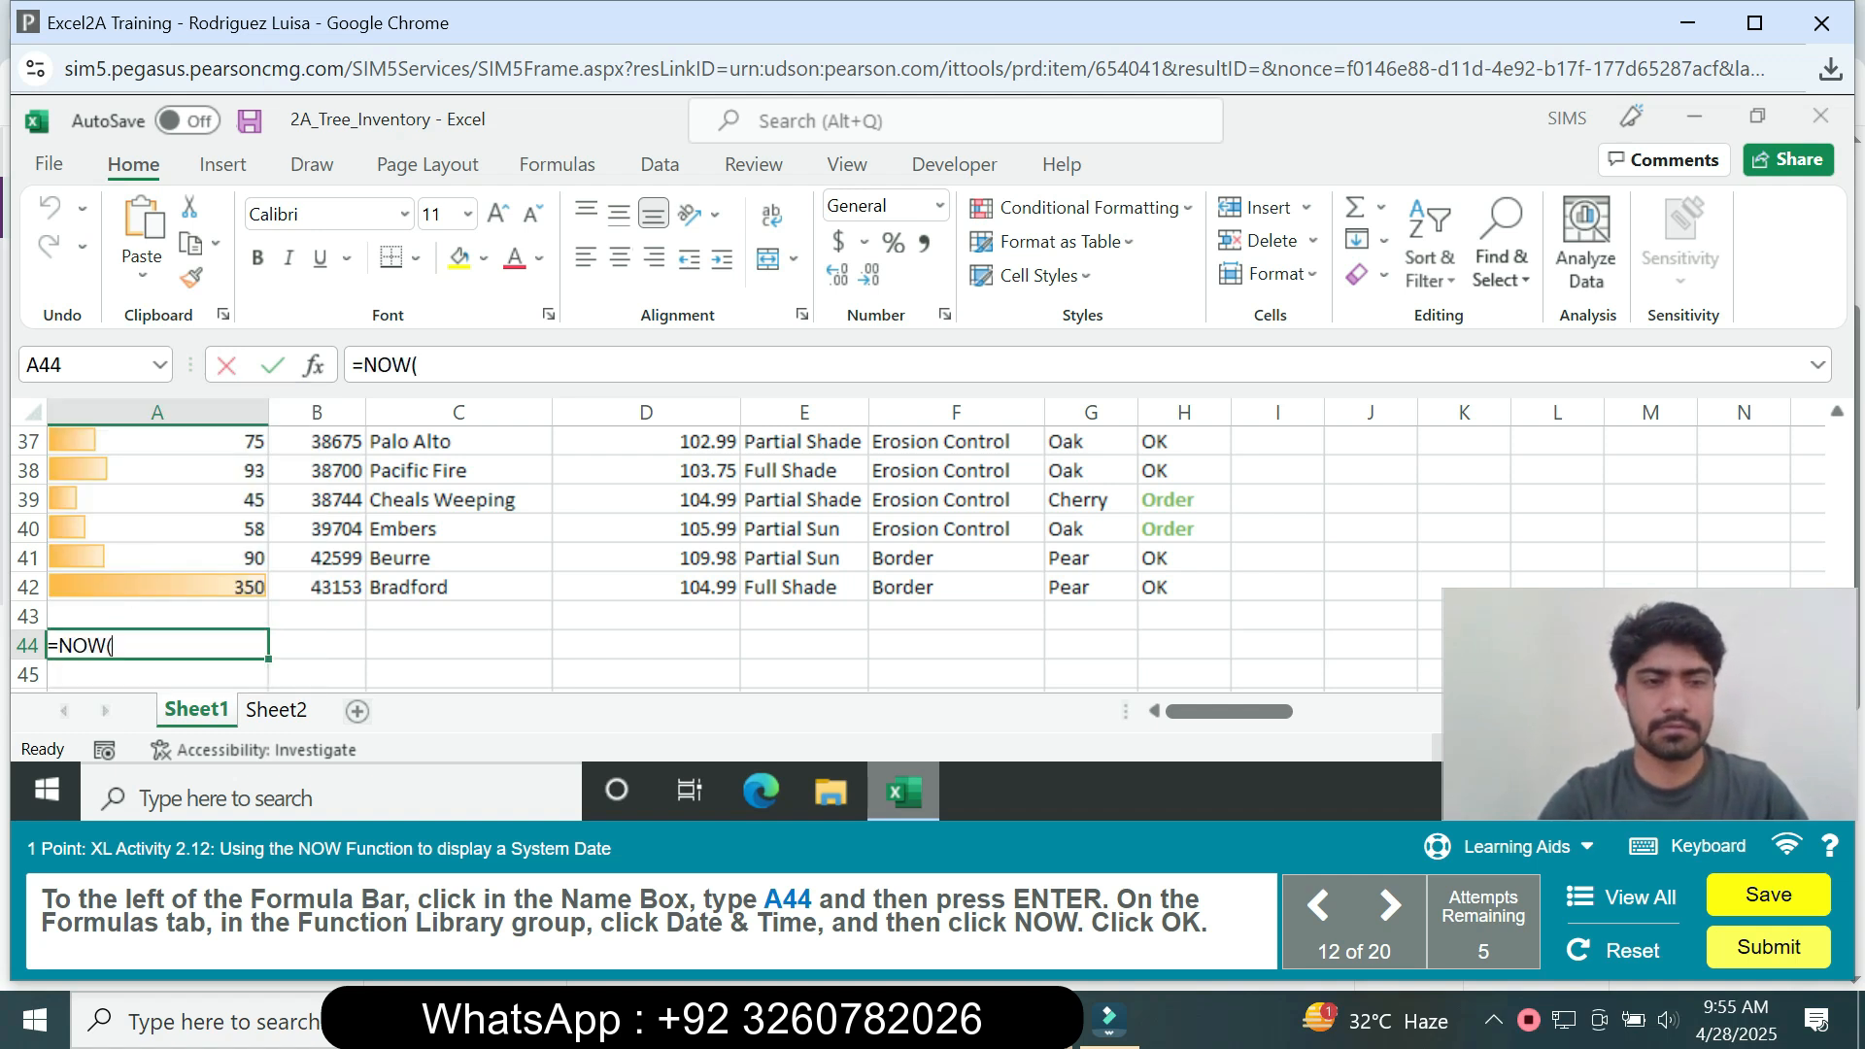
key("Return")
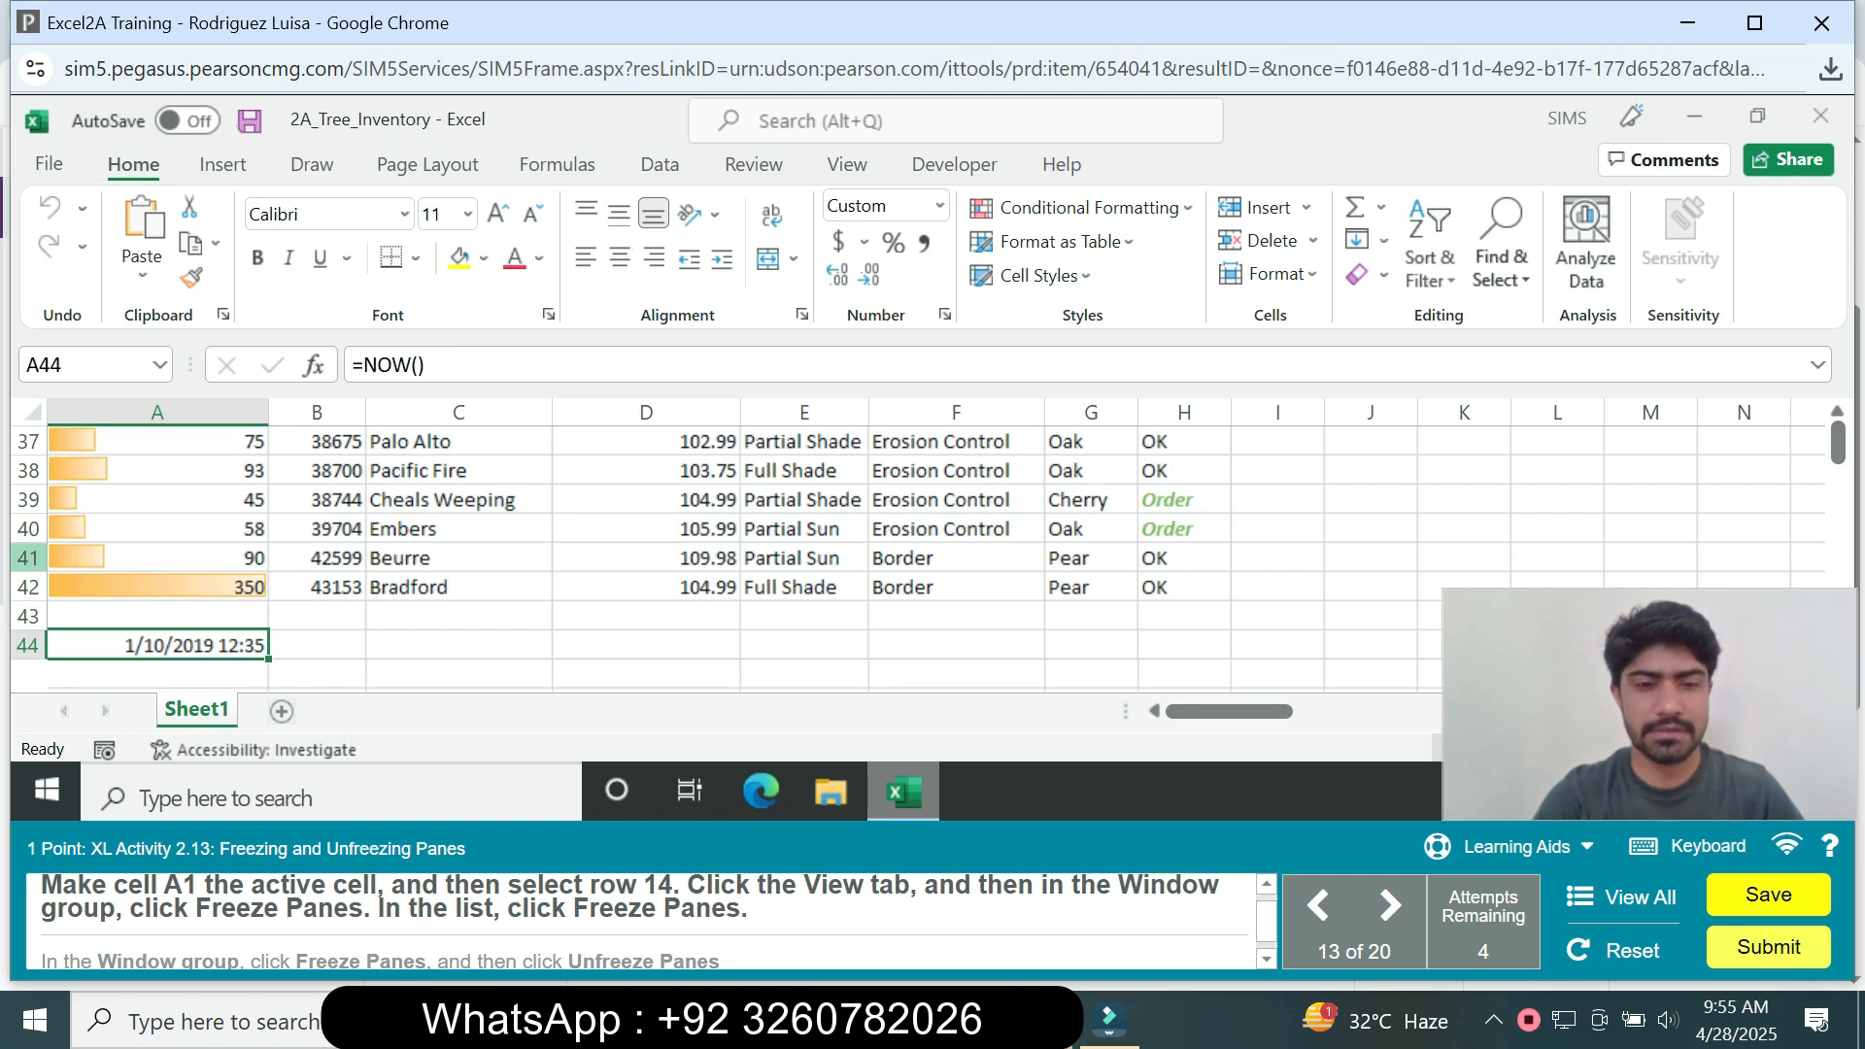
Freeze the worksheet panes at row 14, the first data row of the tree inventory, and unfreeze them again
left_click(28, 558)
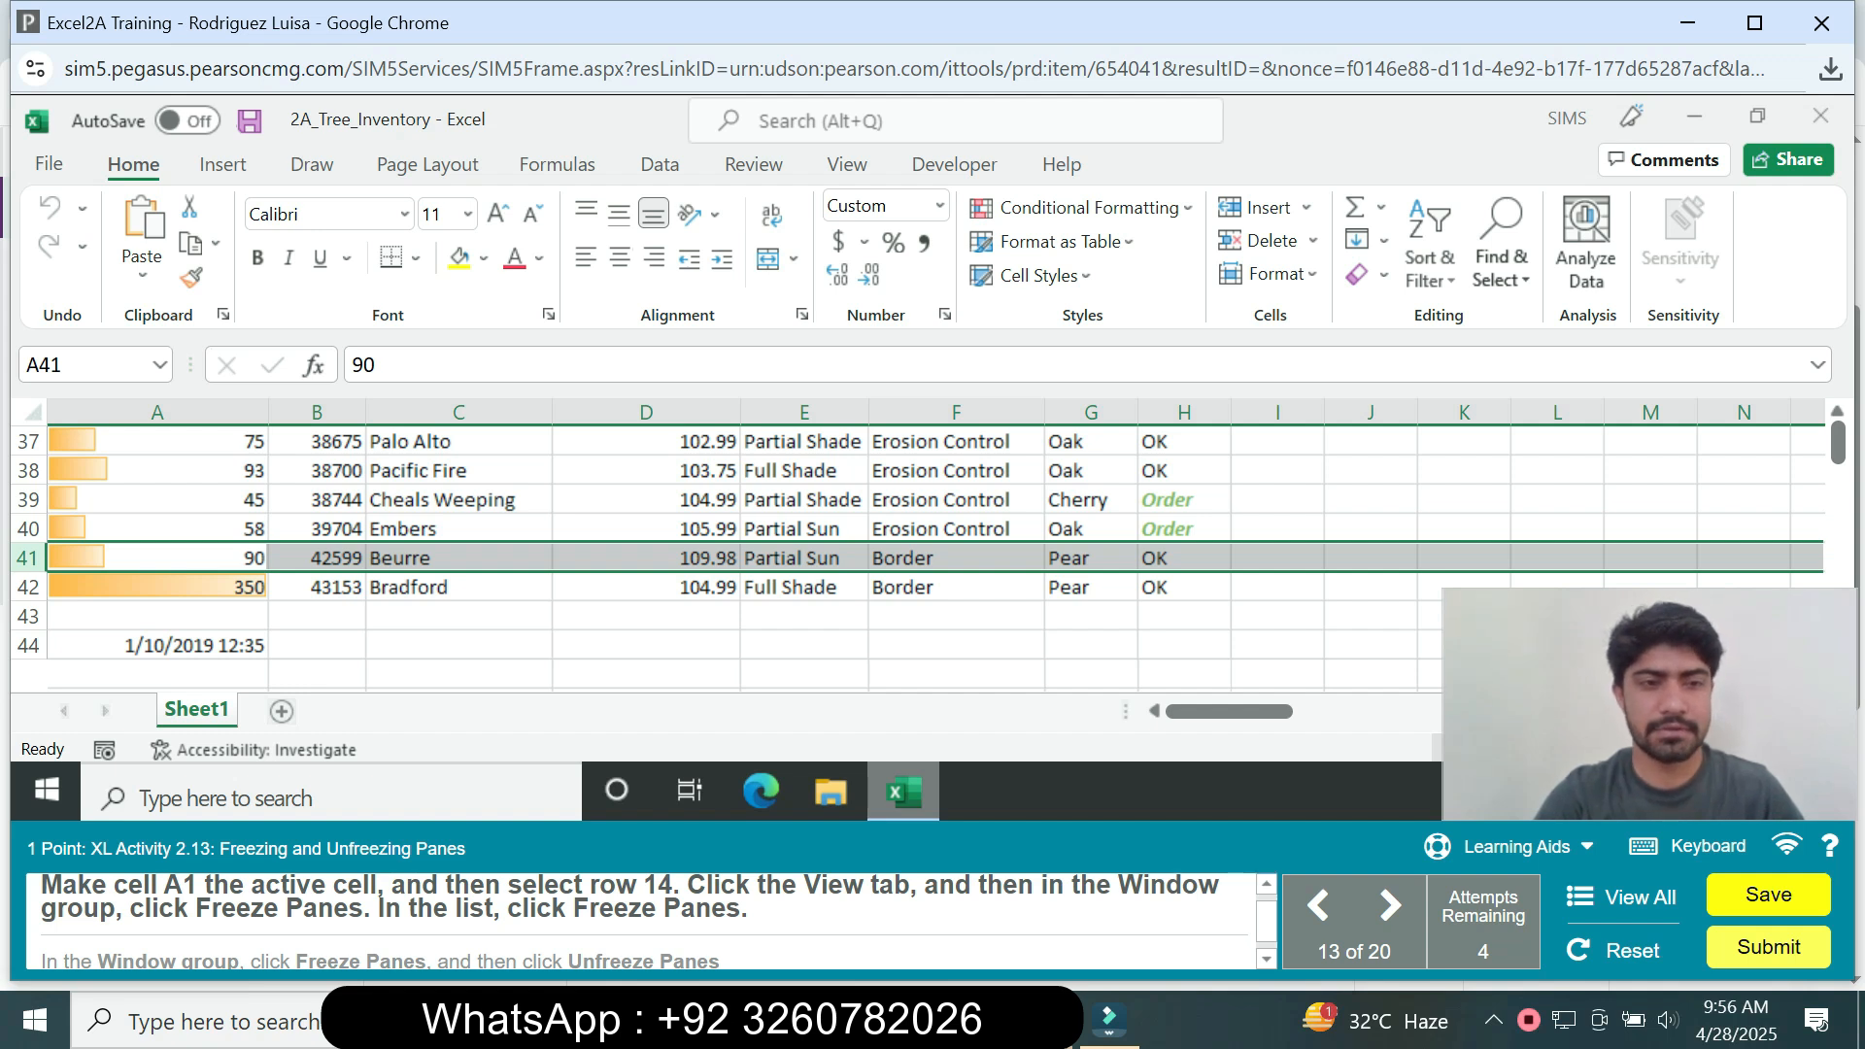
left_click(157, 558)
scroll(641, 559, "up", 12)
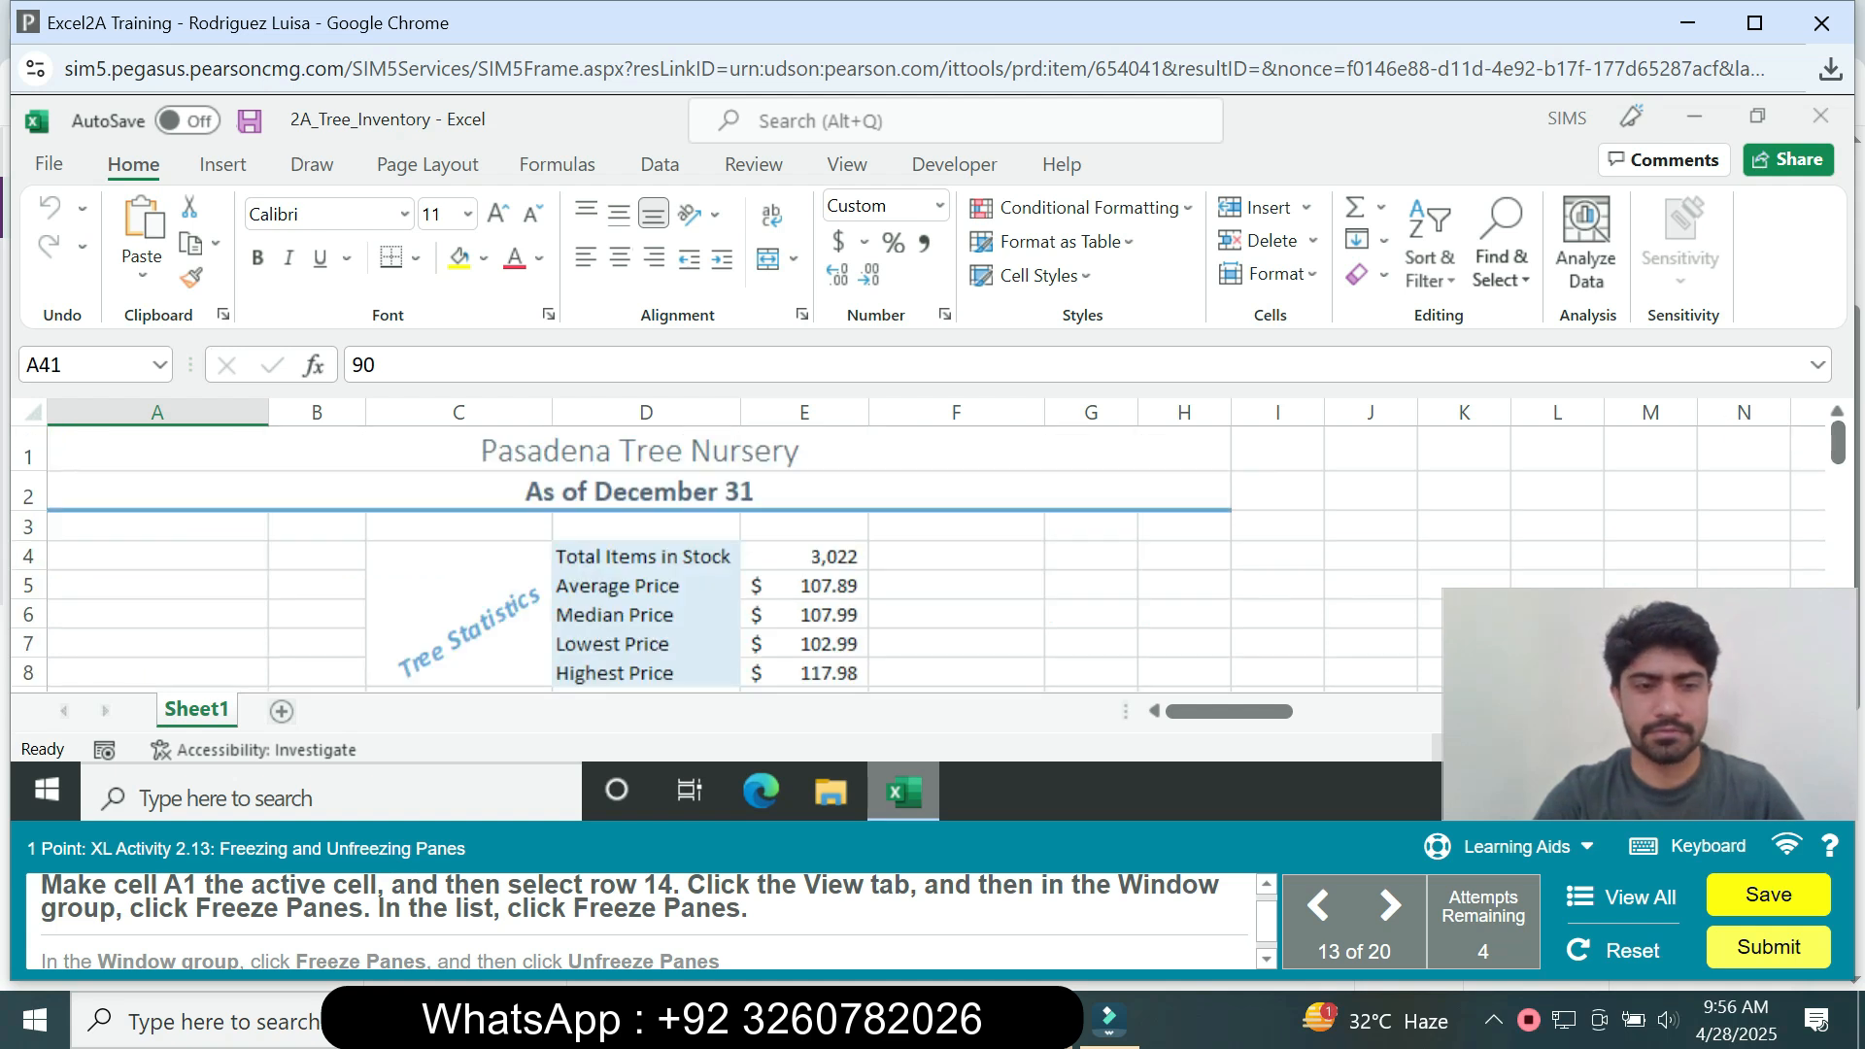
left_click_drag(1838, 442, 1839, 486)
left_click(156, 587)
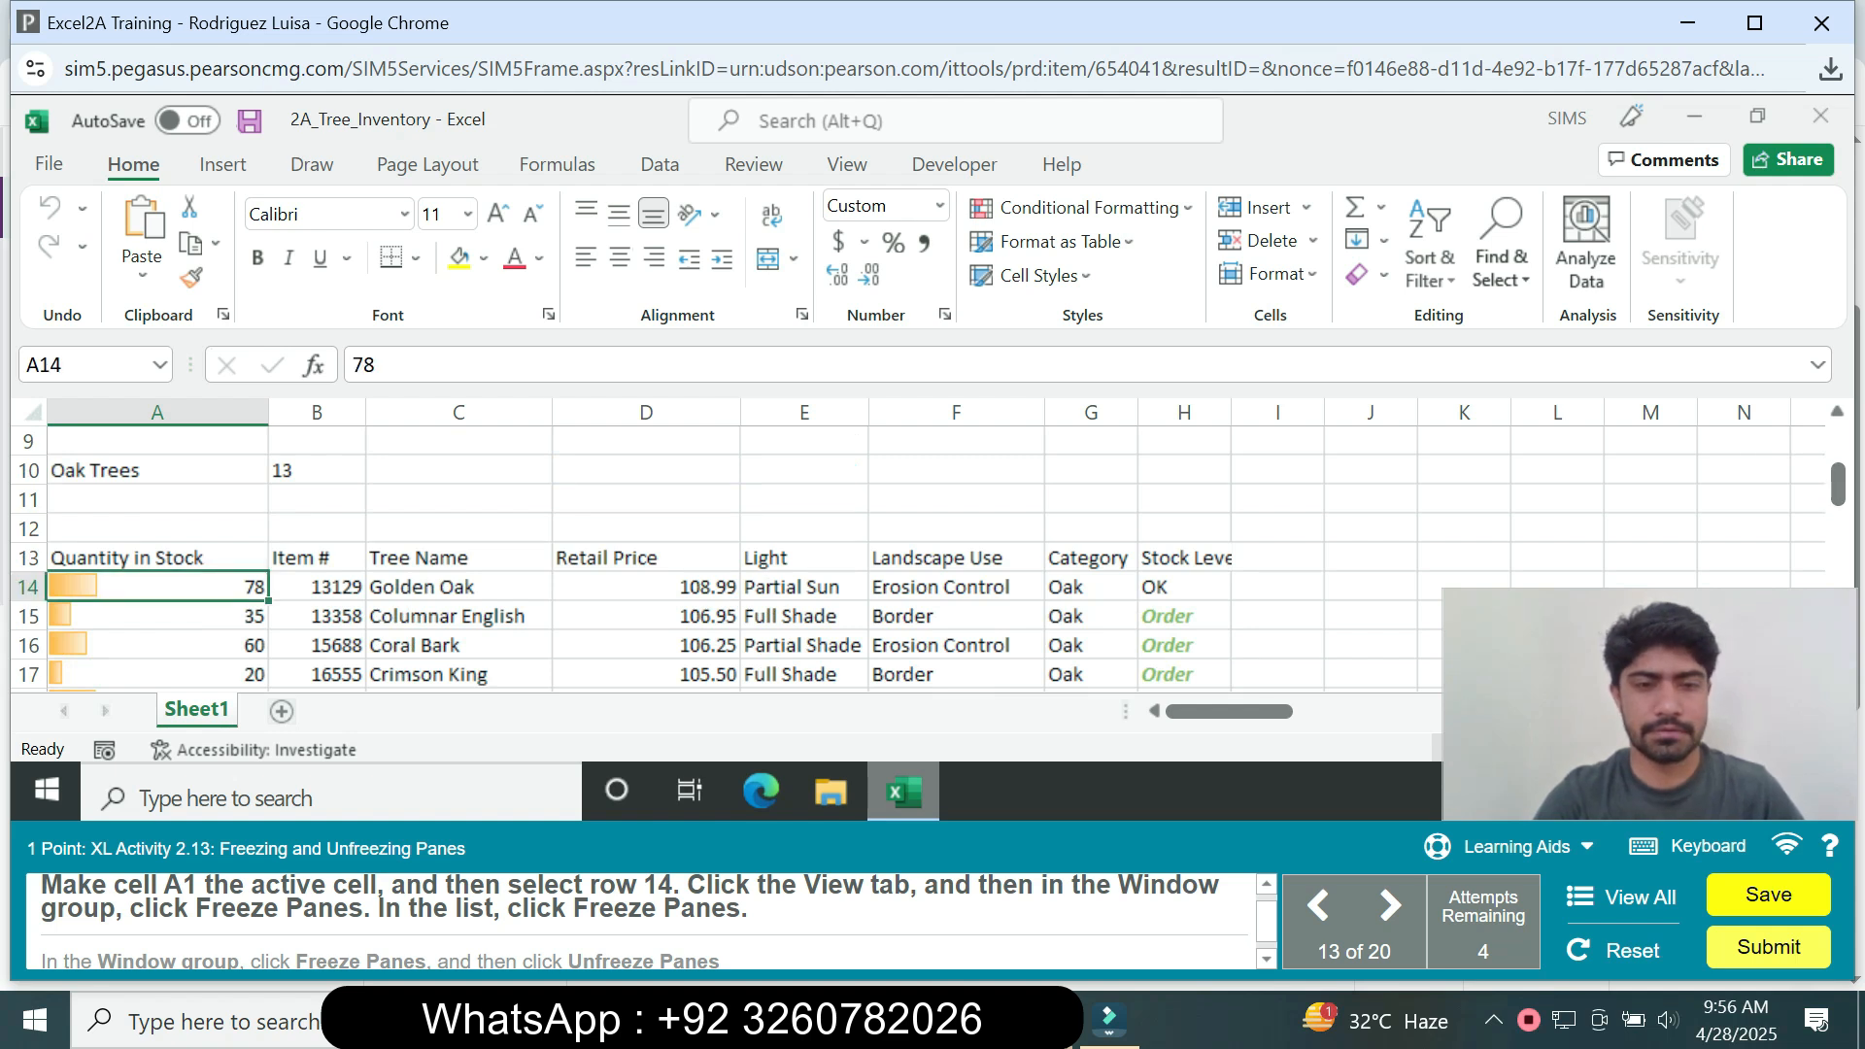
left_click(846, 164)
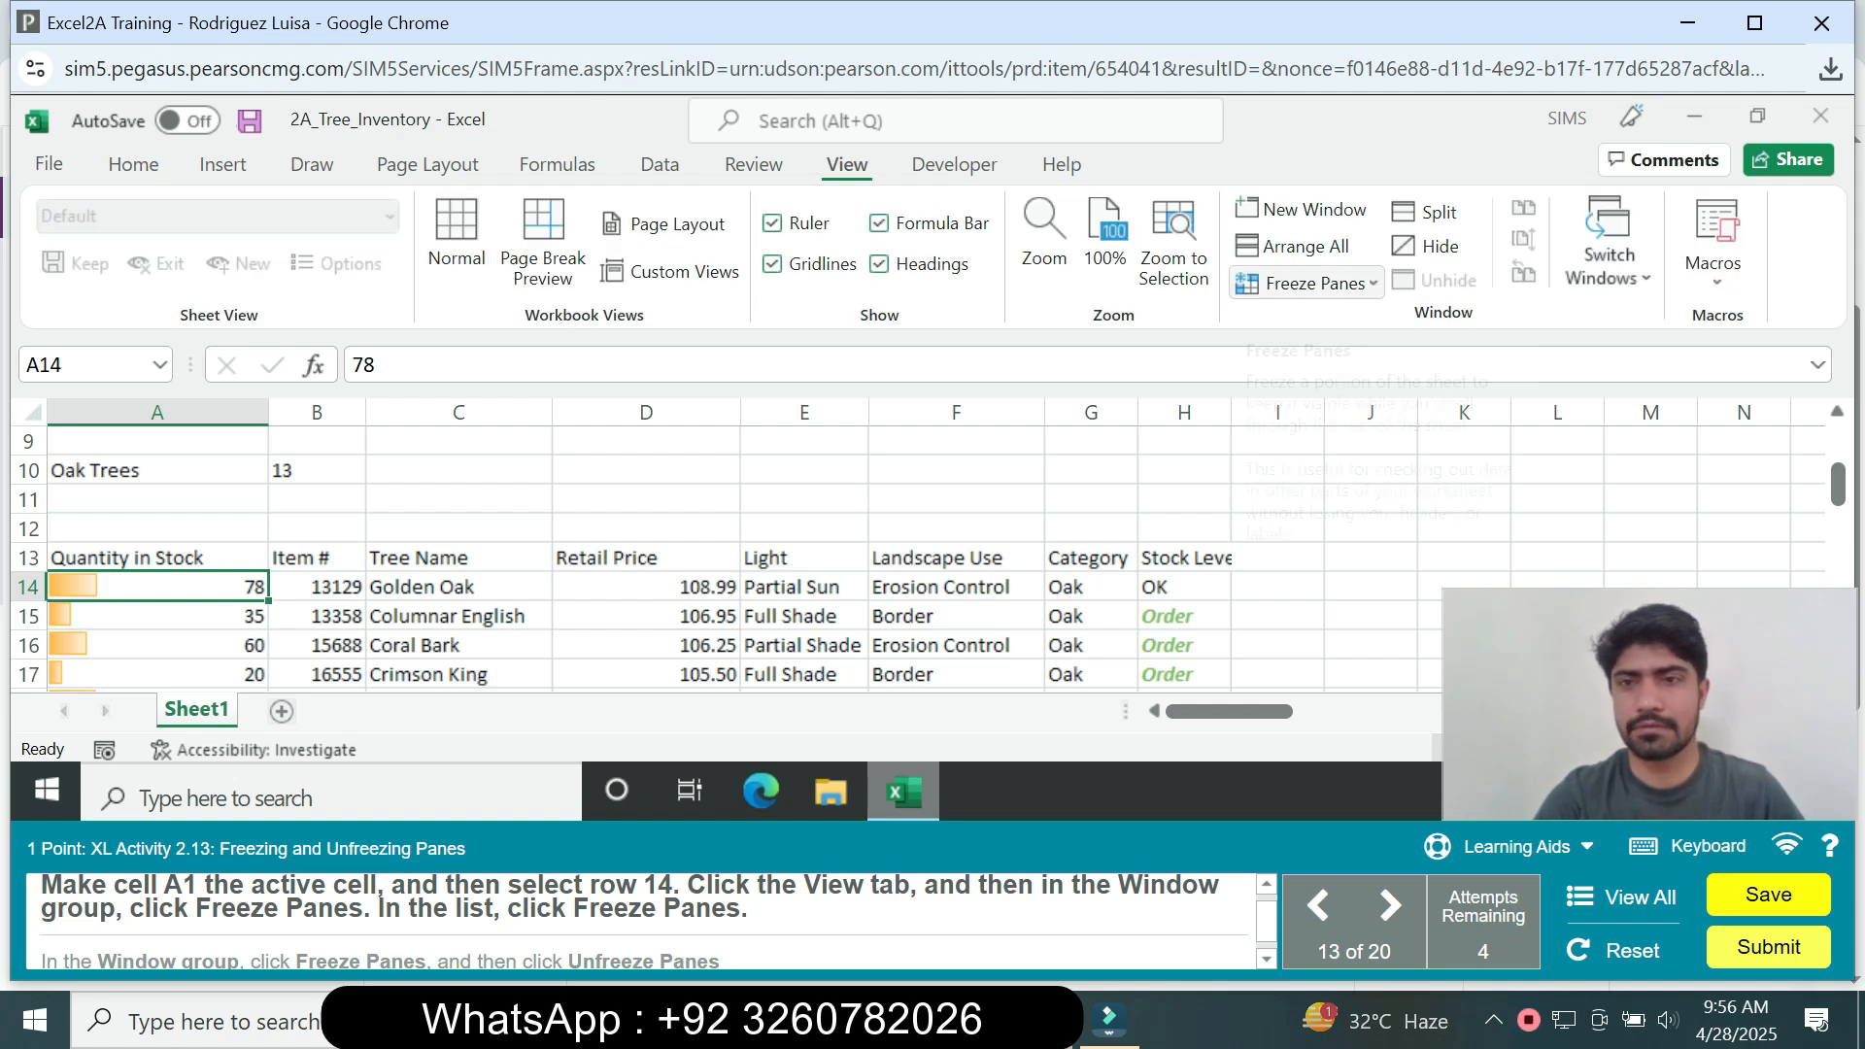
left_click(1306, 283)
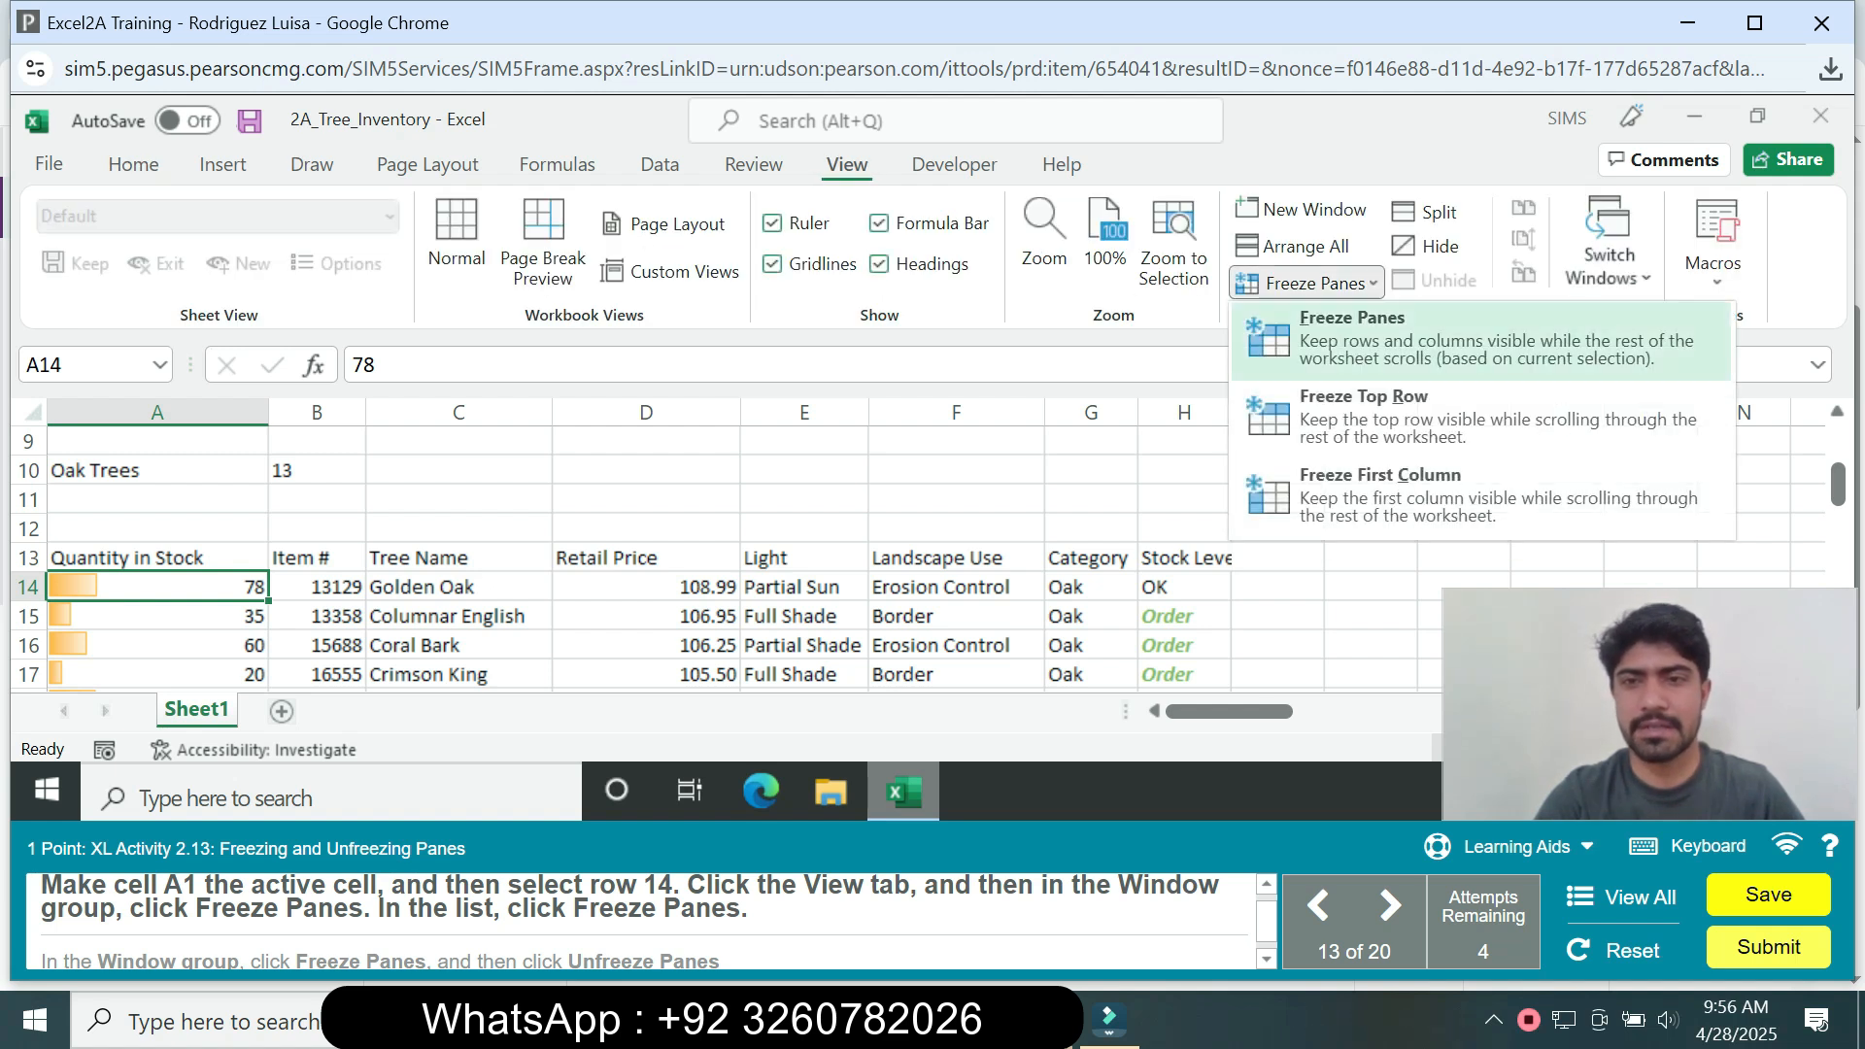
left_click(1353, 335)
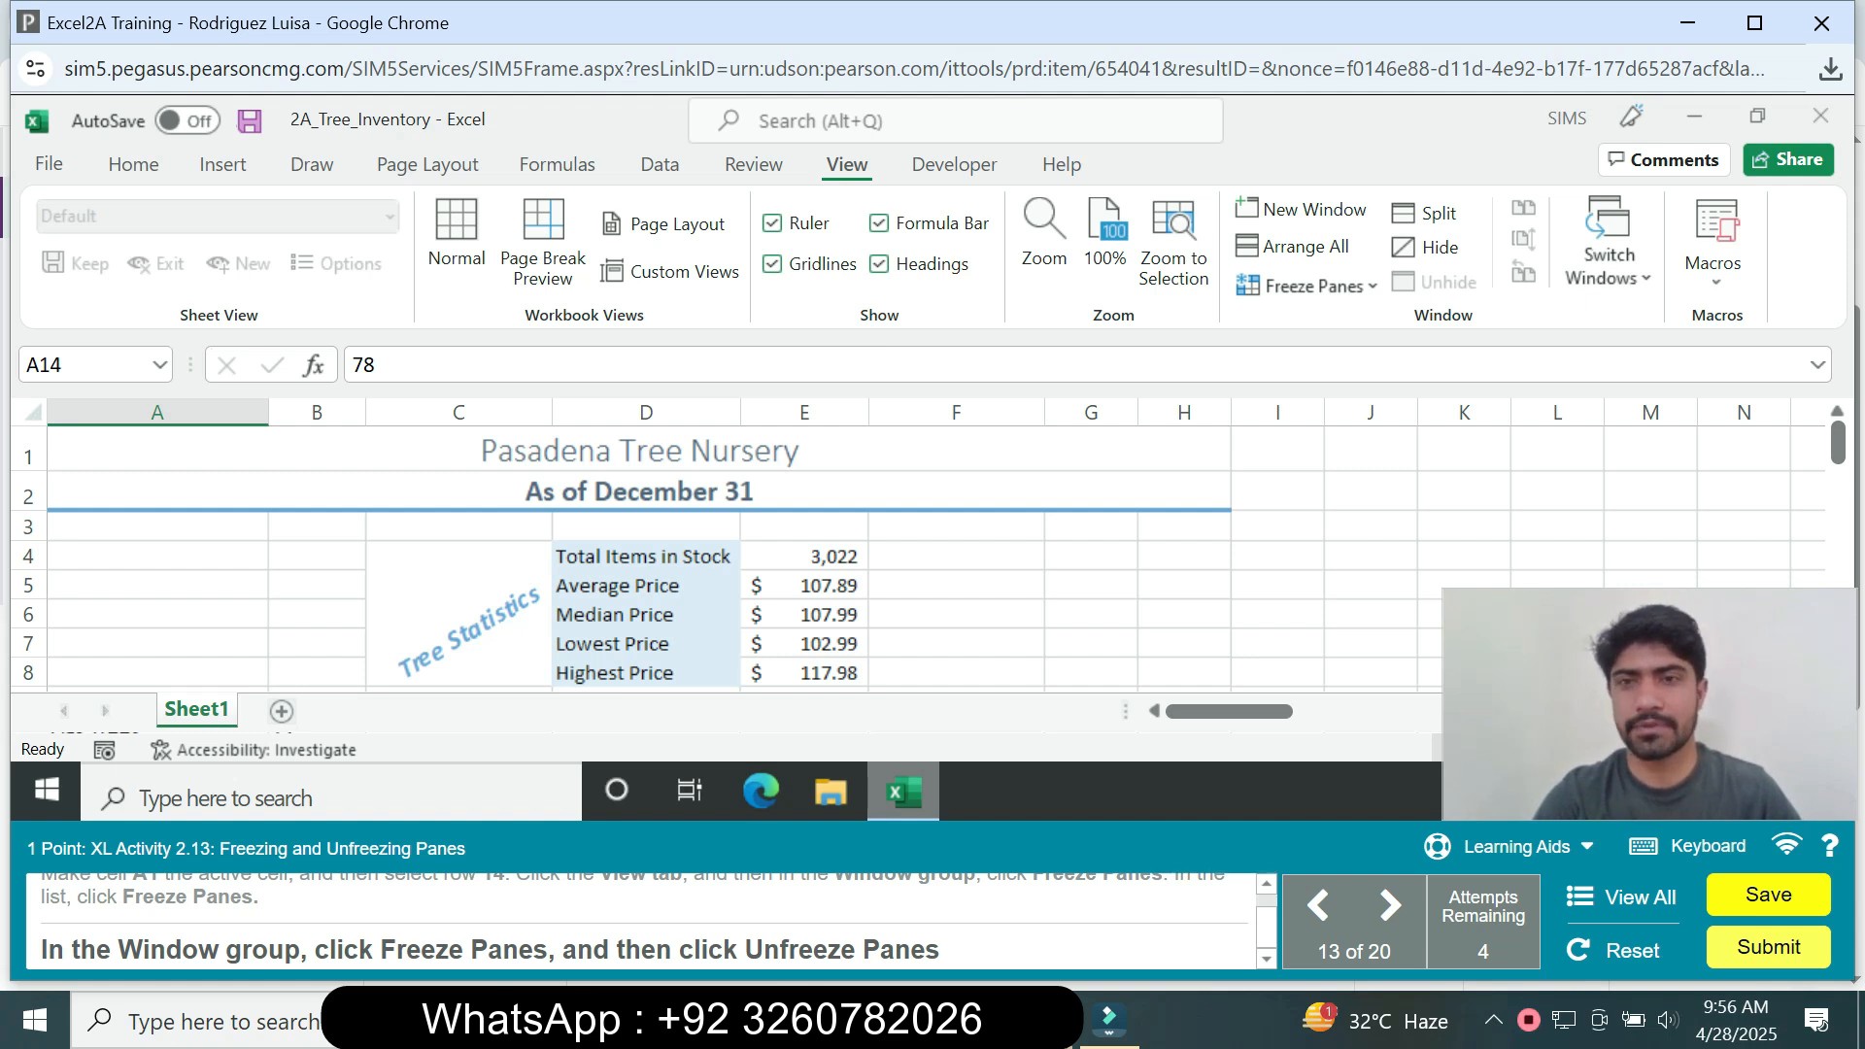
left_click(1307, 285)
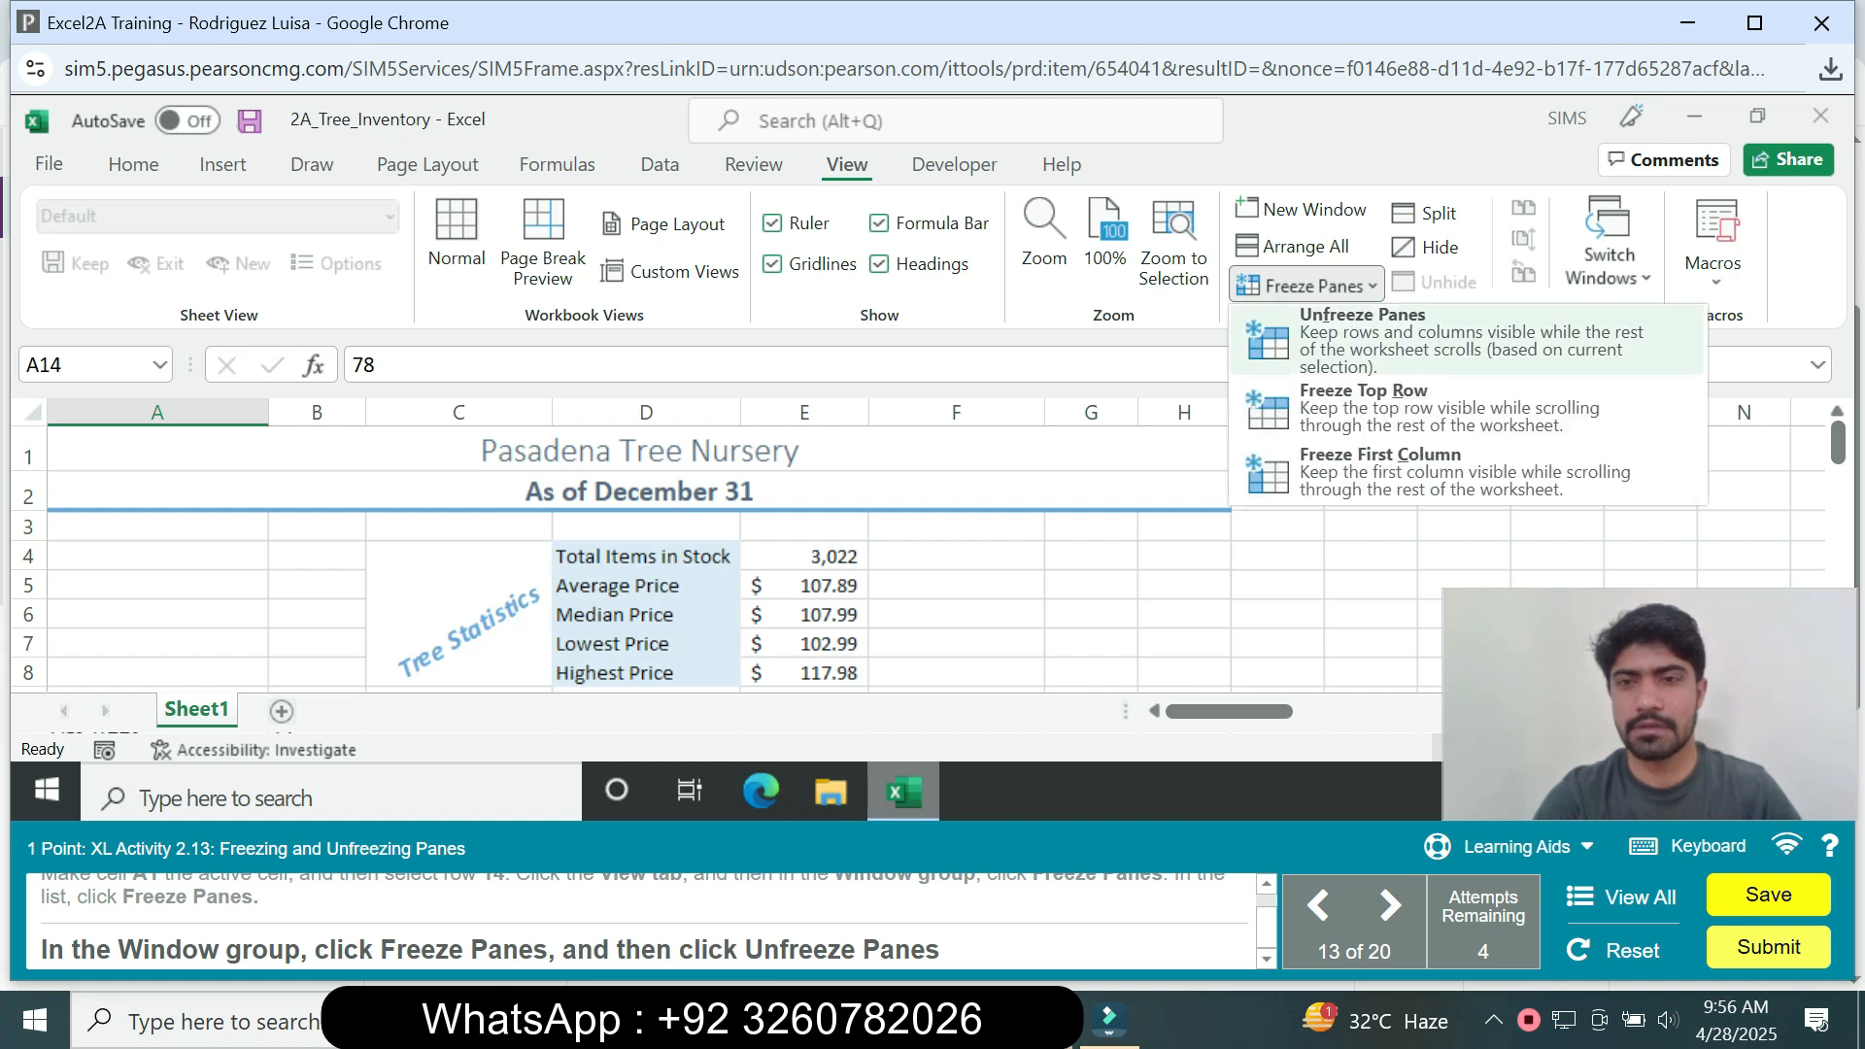
left_click(1379, 335)
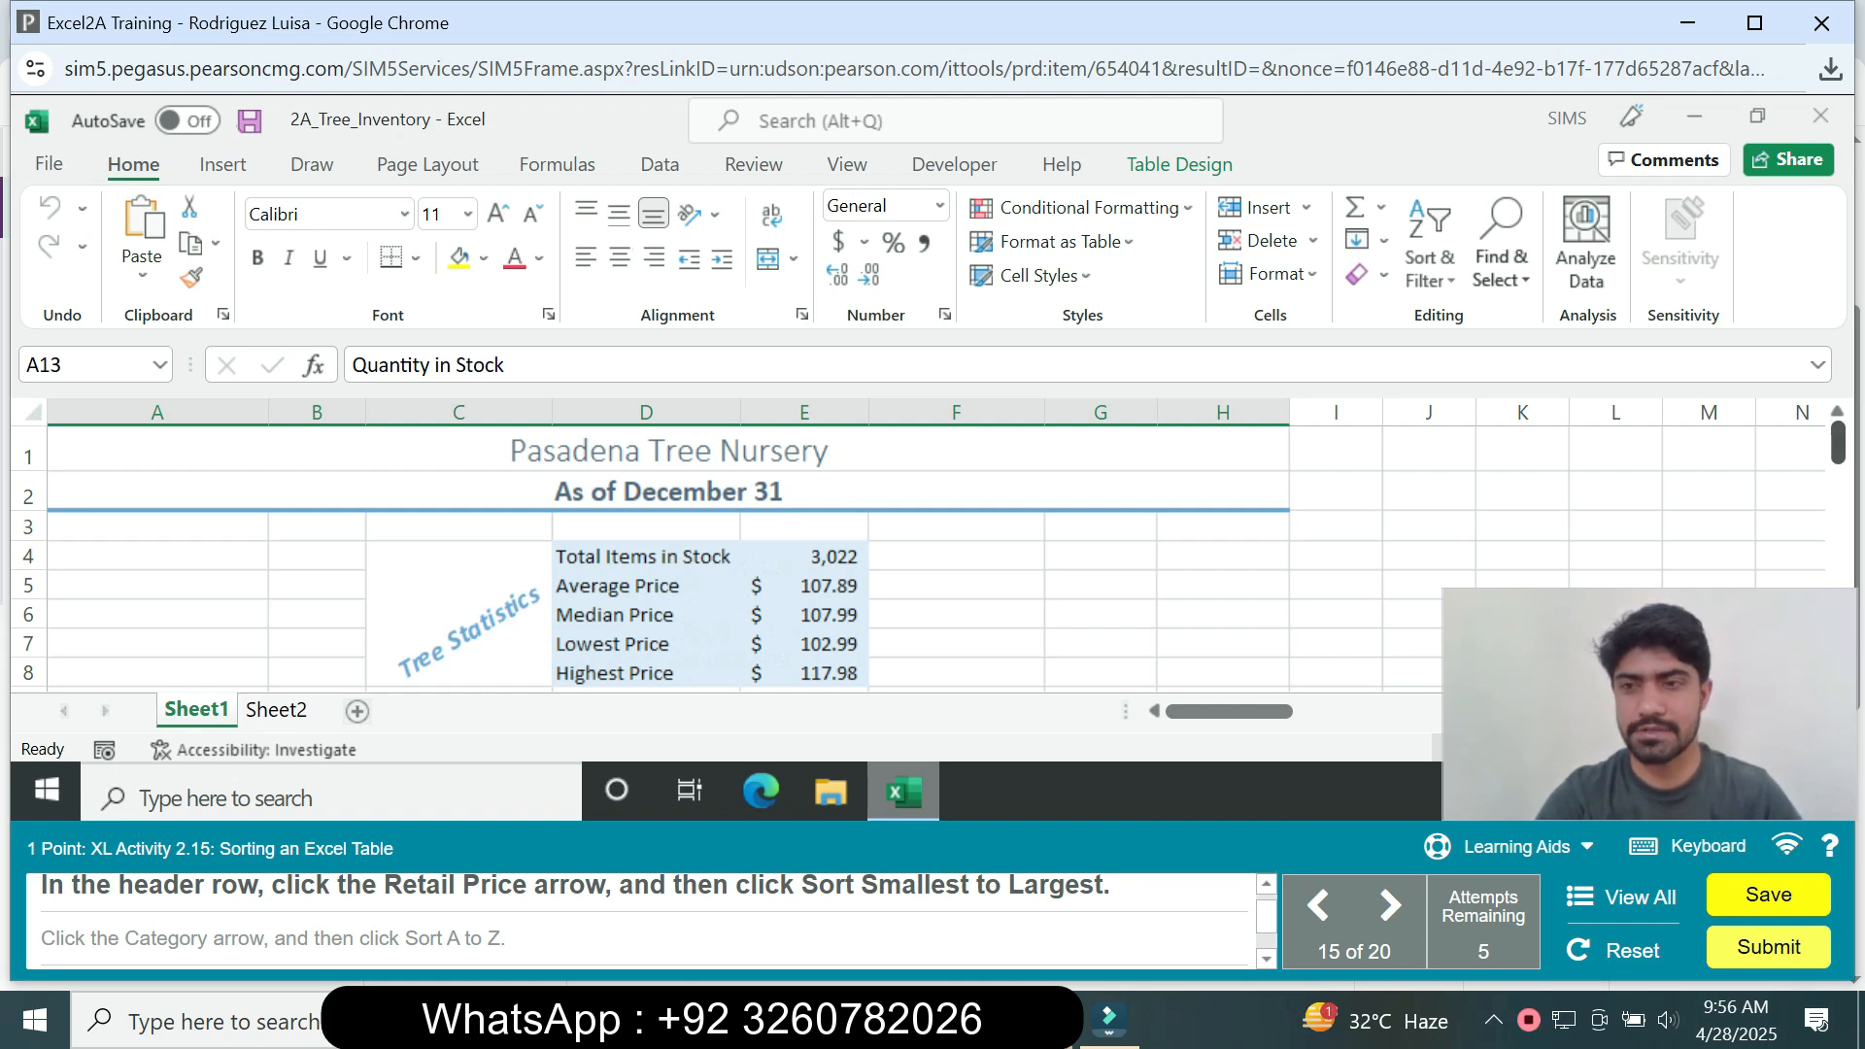
Sort the tree table by Retail Price from smallest to largest, and by Category from A to Z
left_click_drag(1839, 443, 1839, 489)
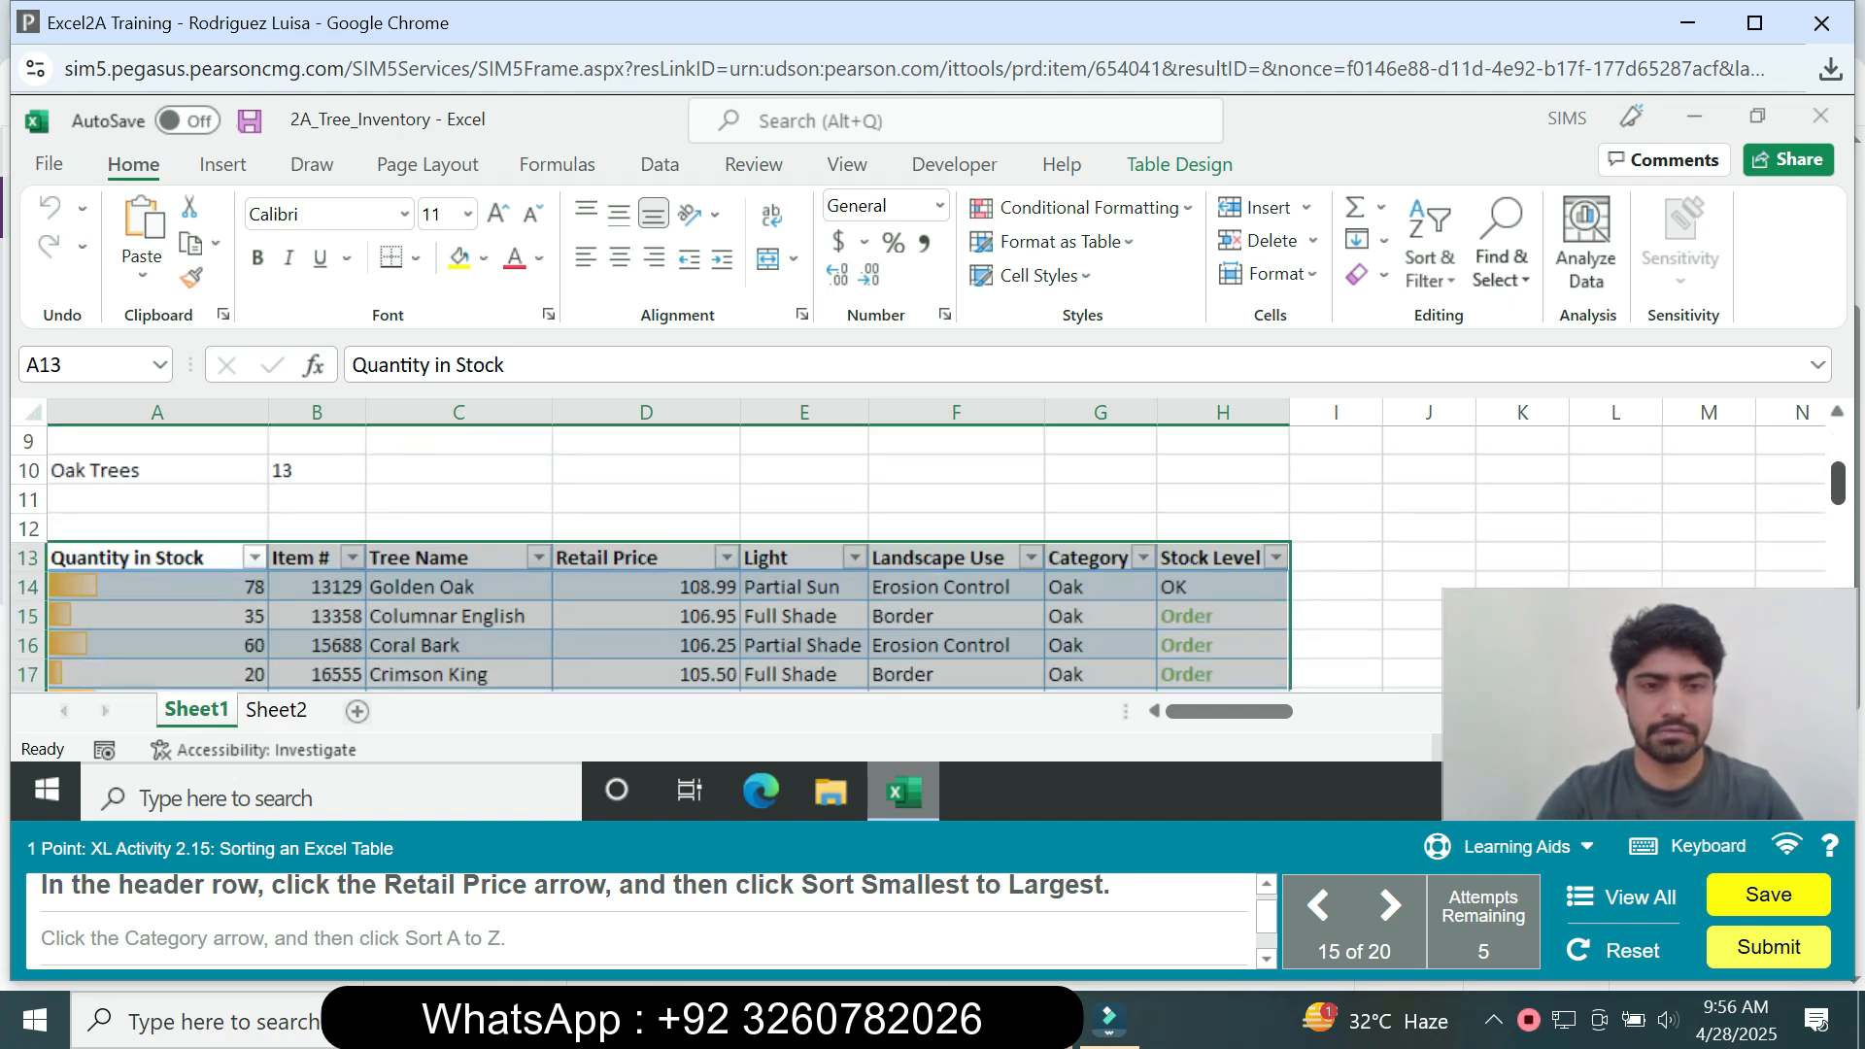
left_click(726, 558)
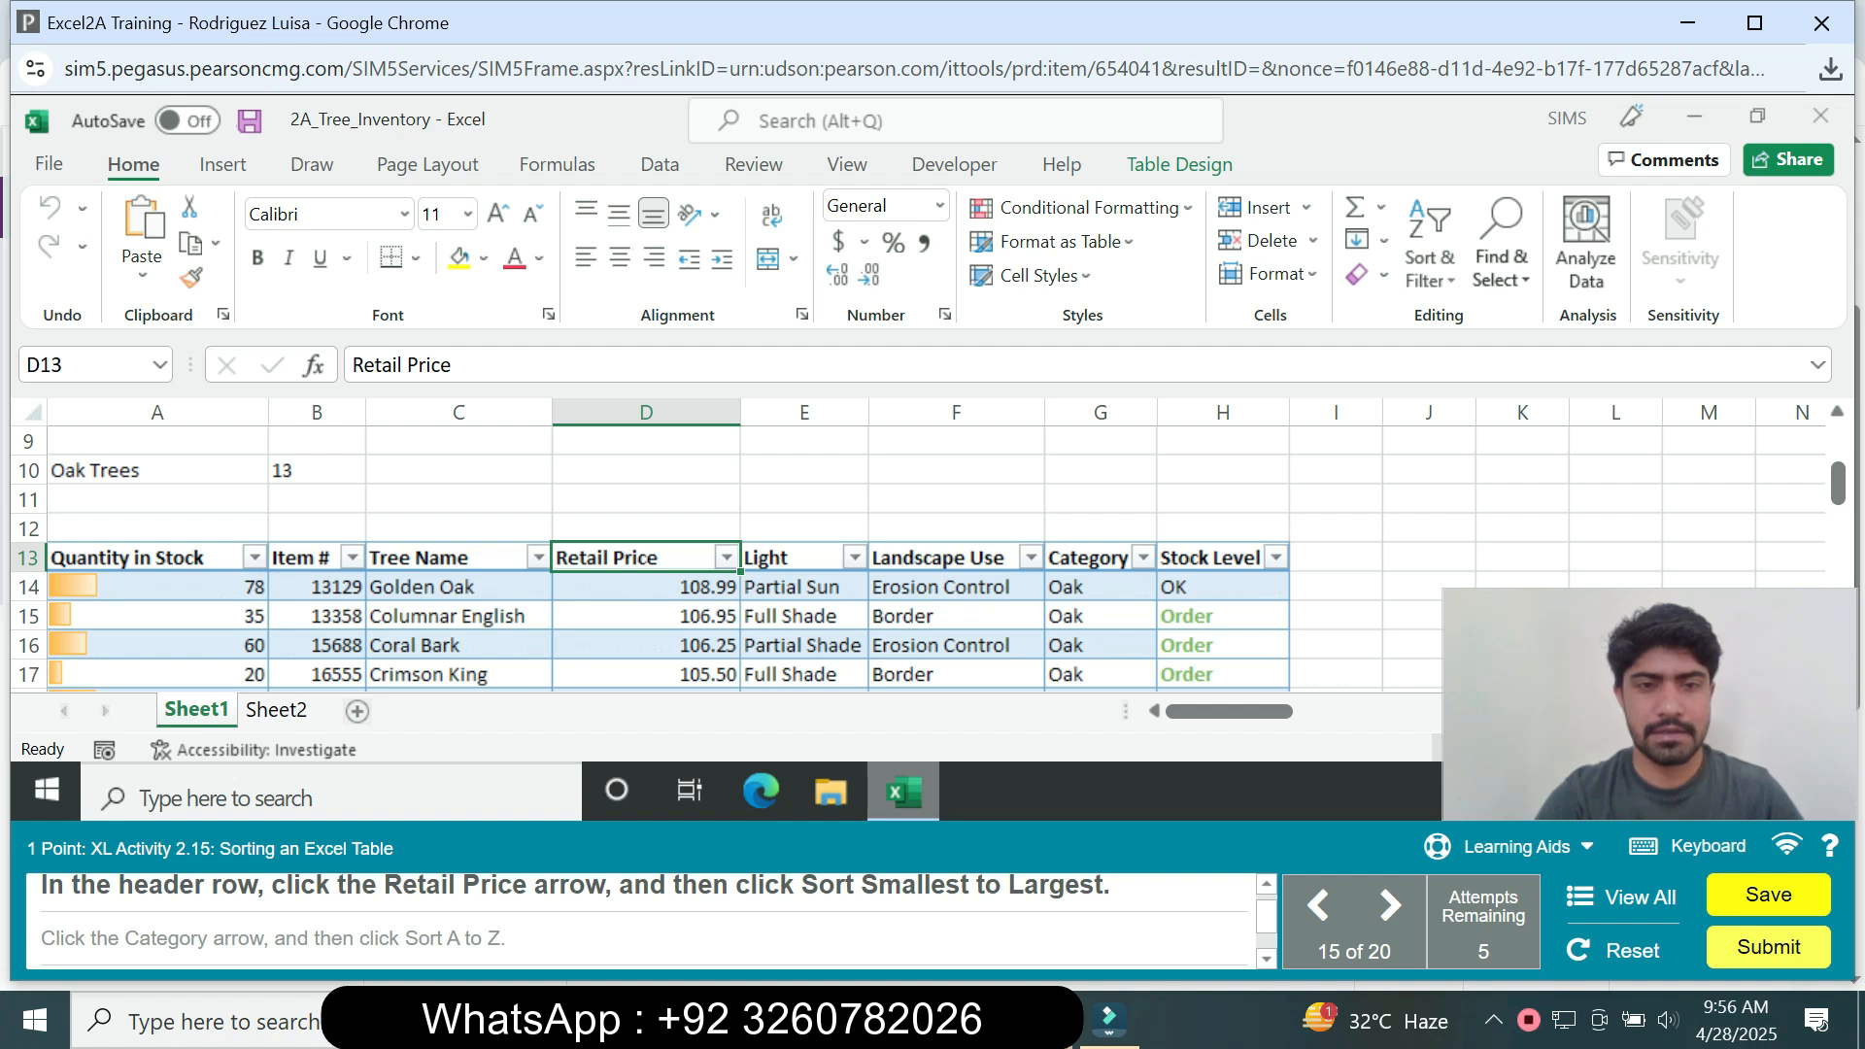
left_click(726, 557)
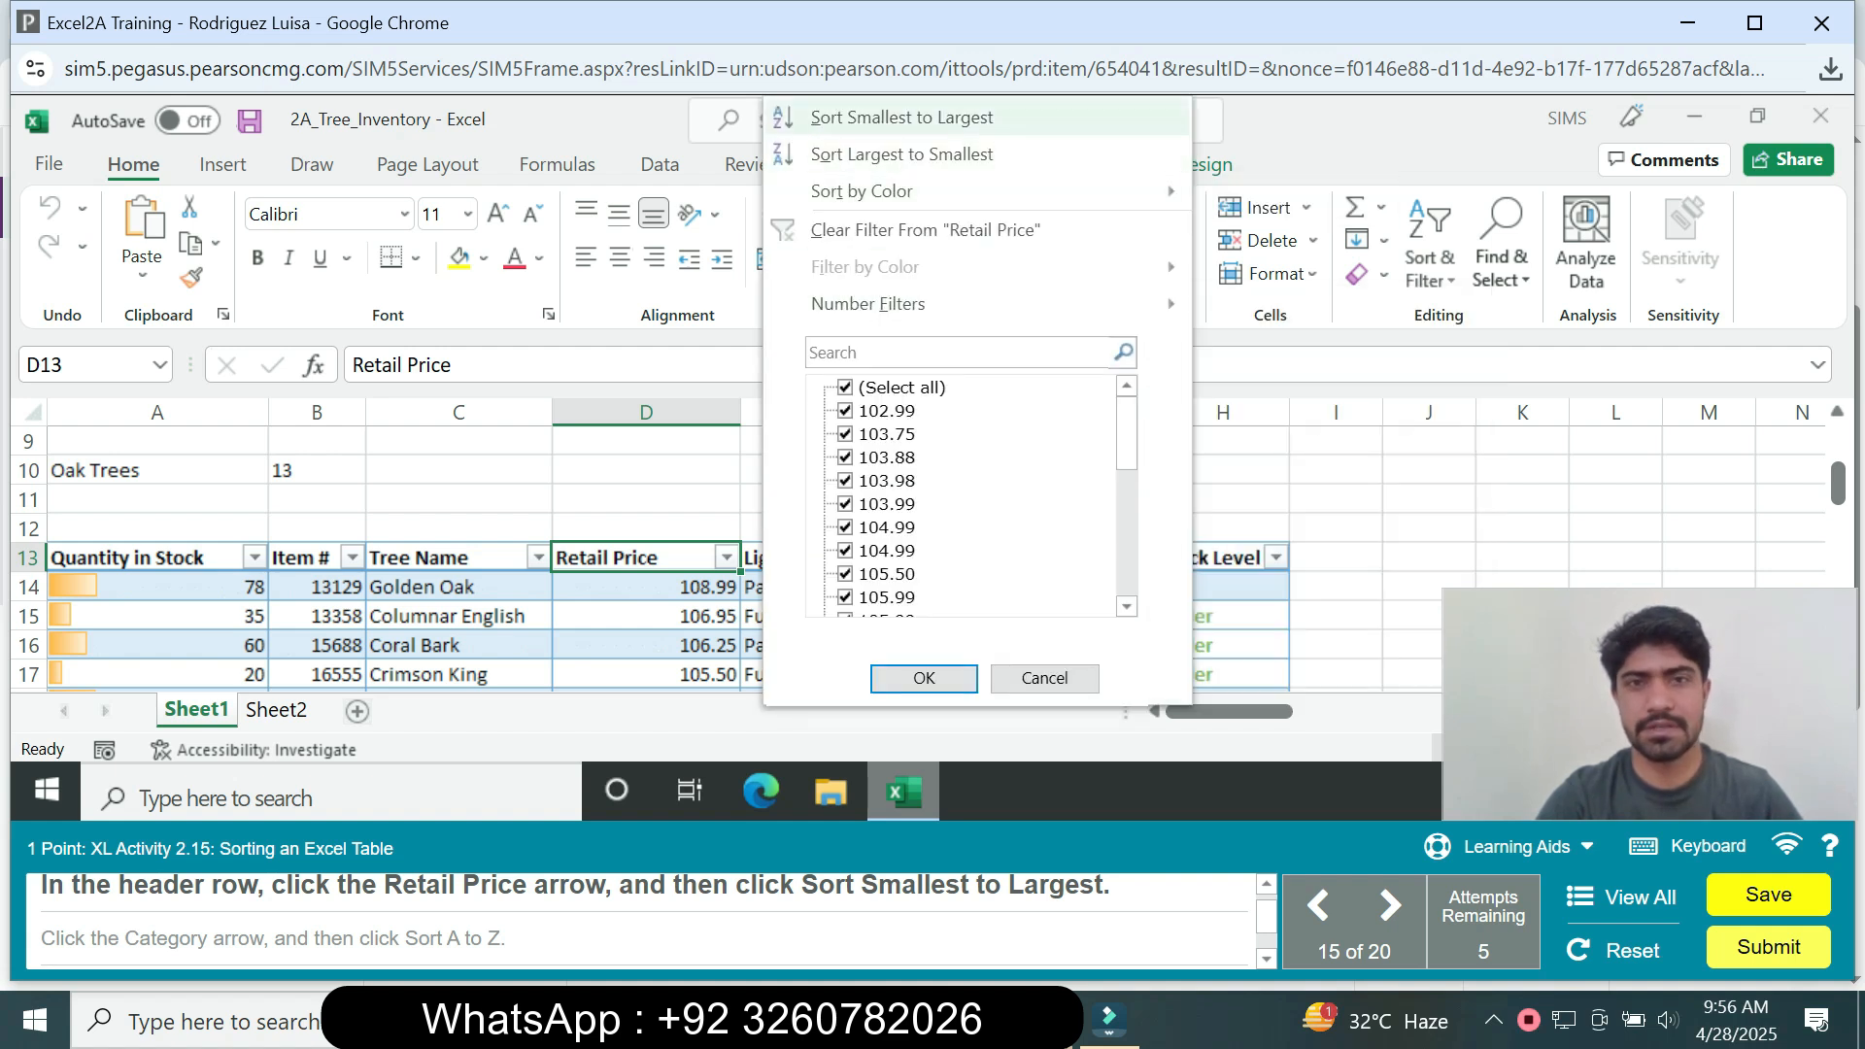
left_click(902, 116)
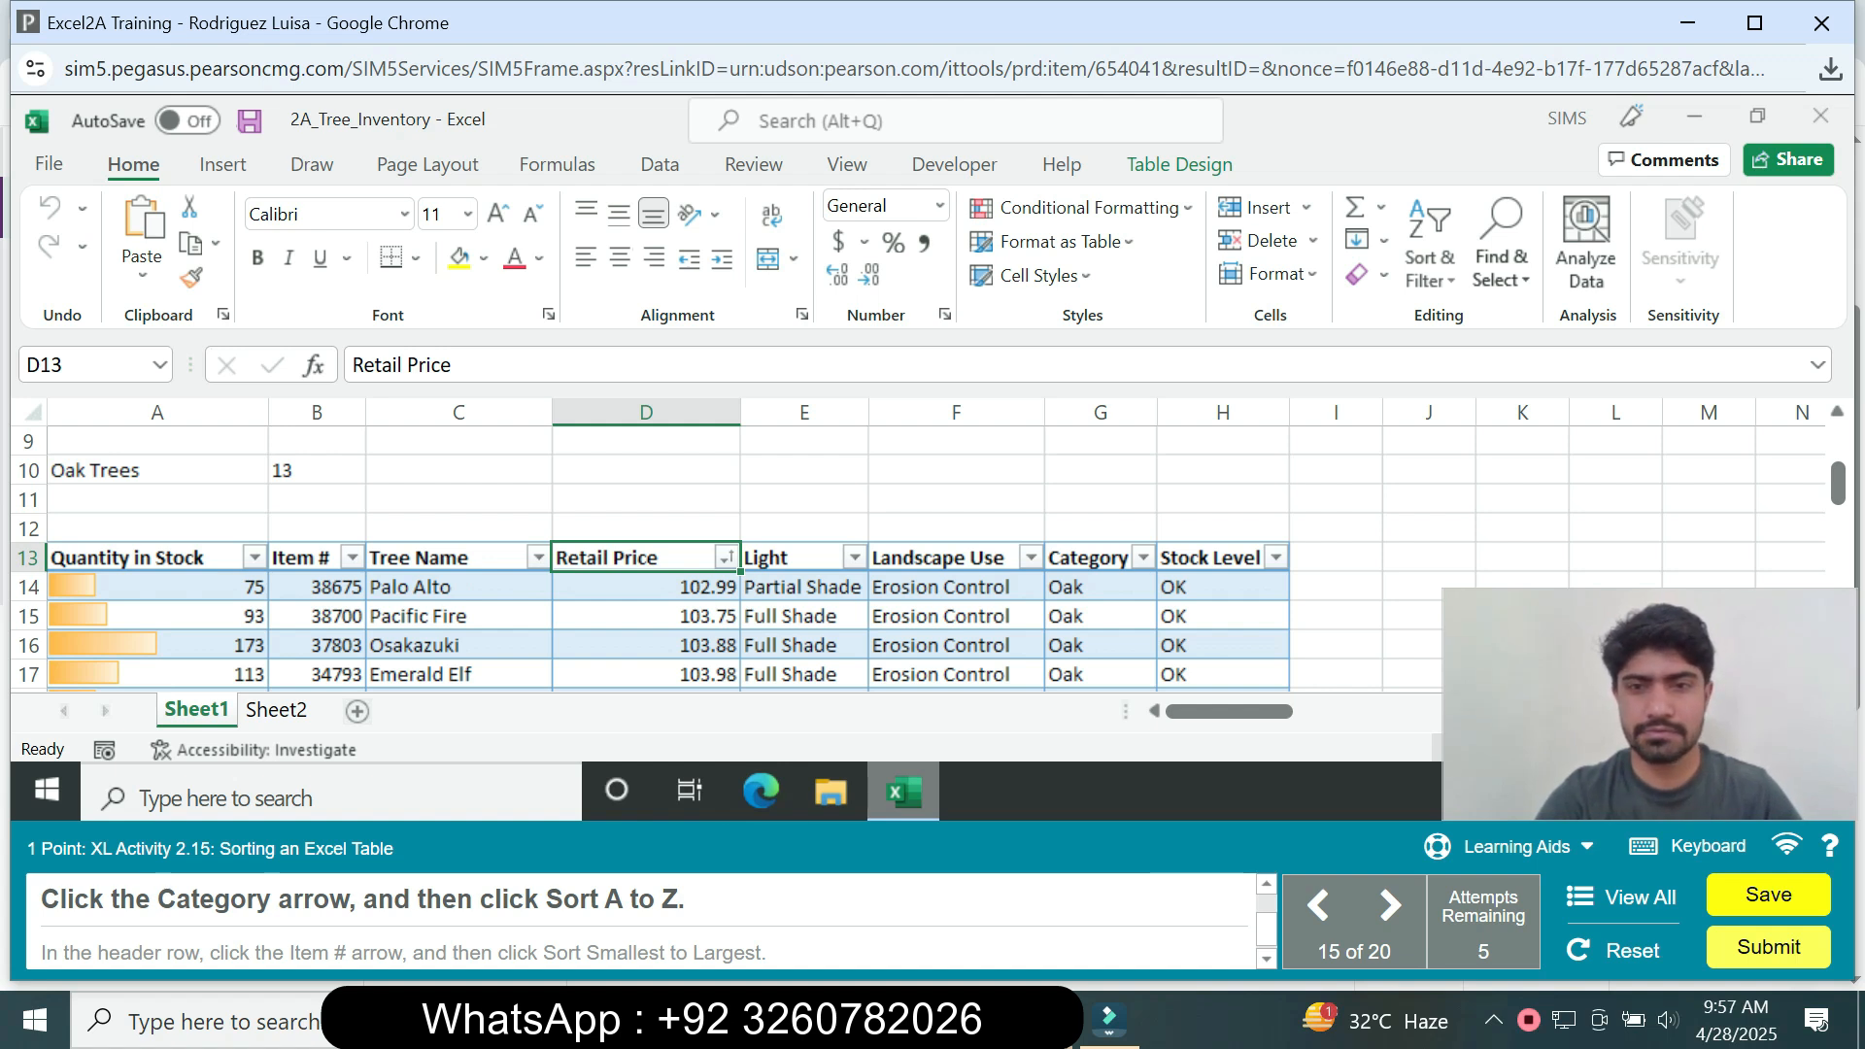
left_click(1143, 556)
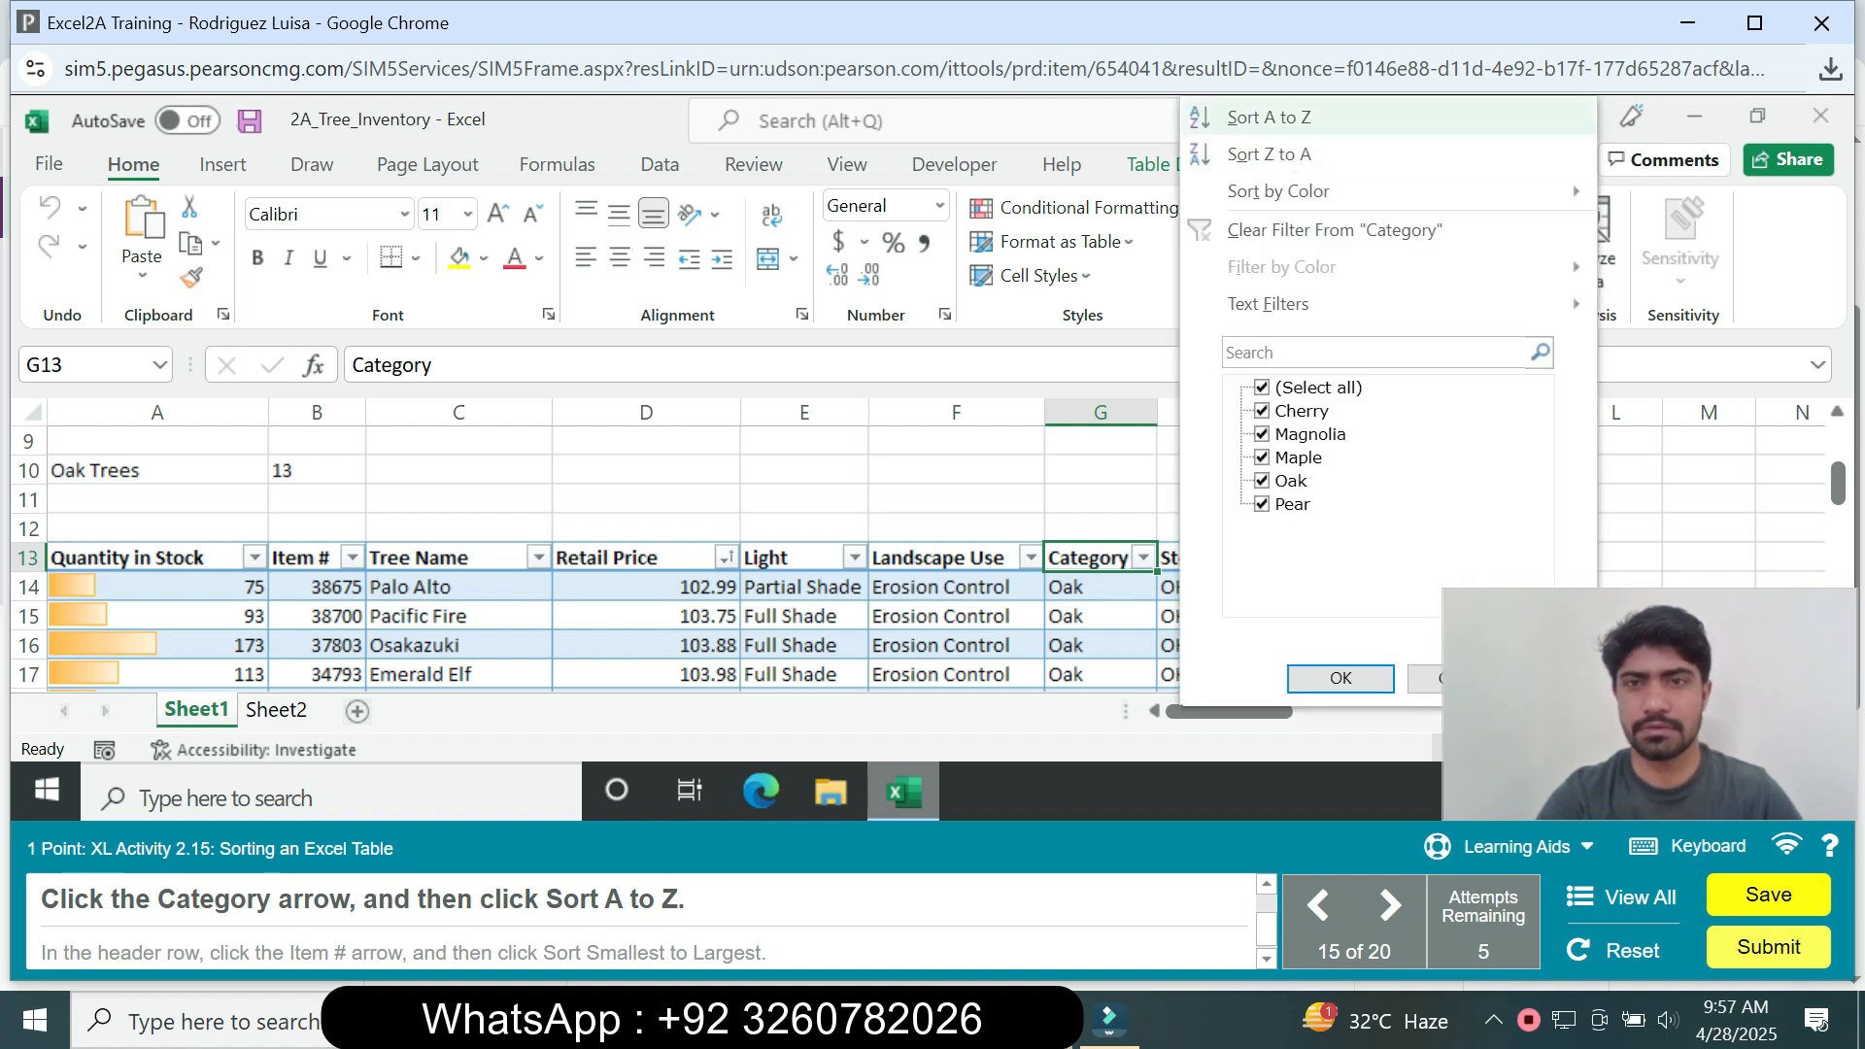
left_click(1269, 117)
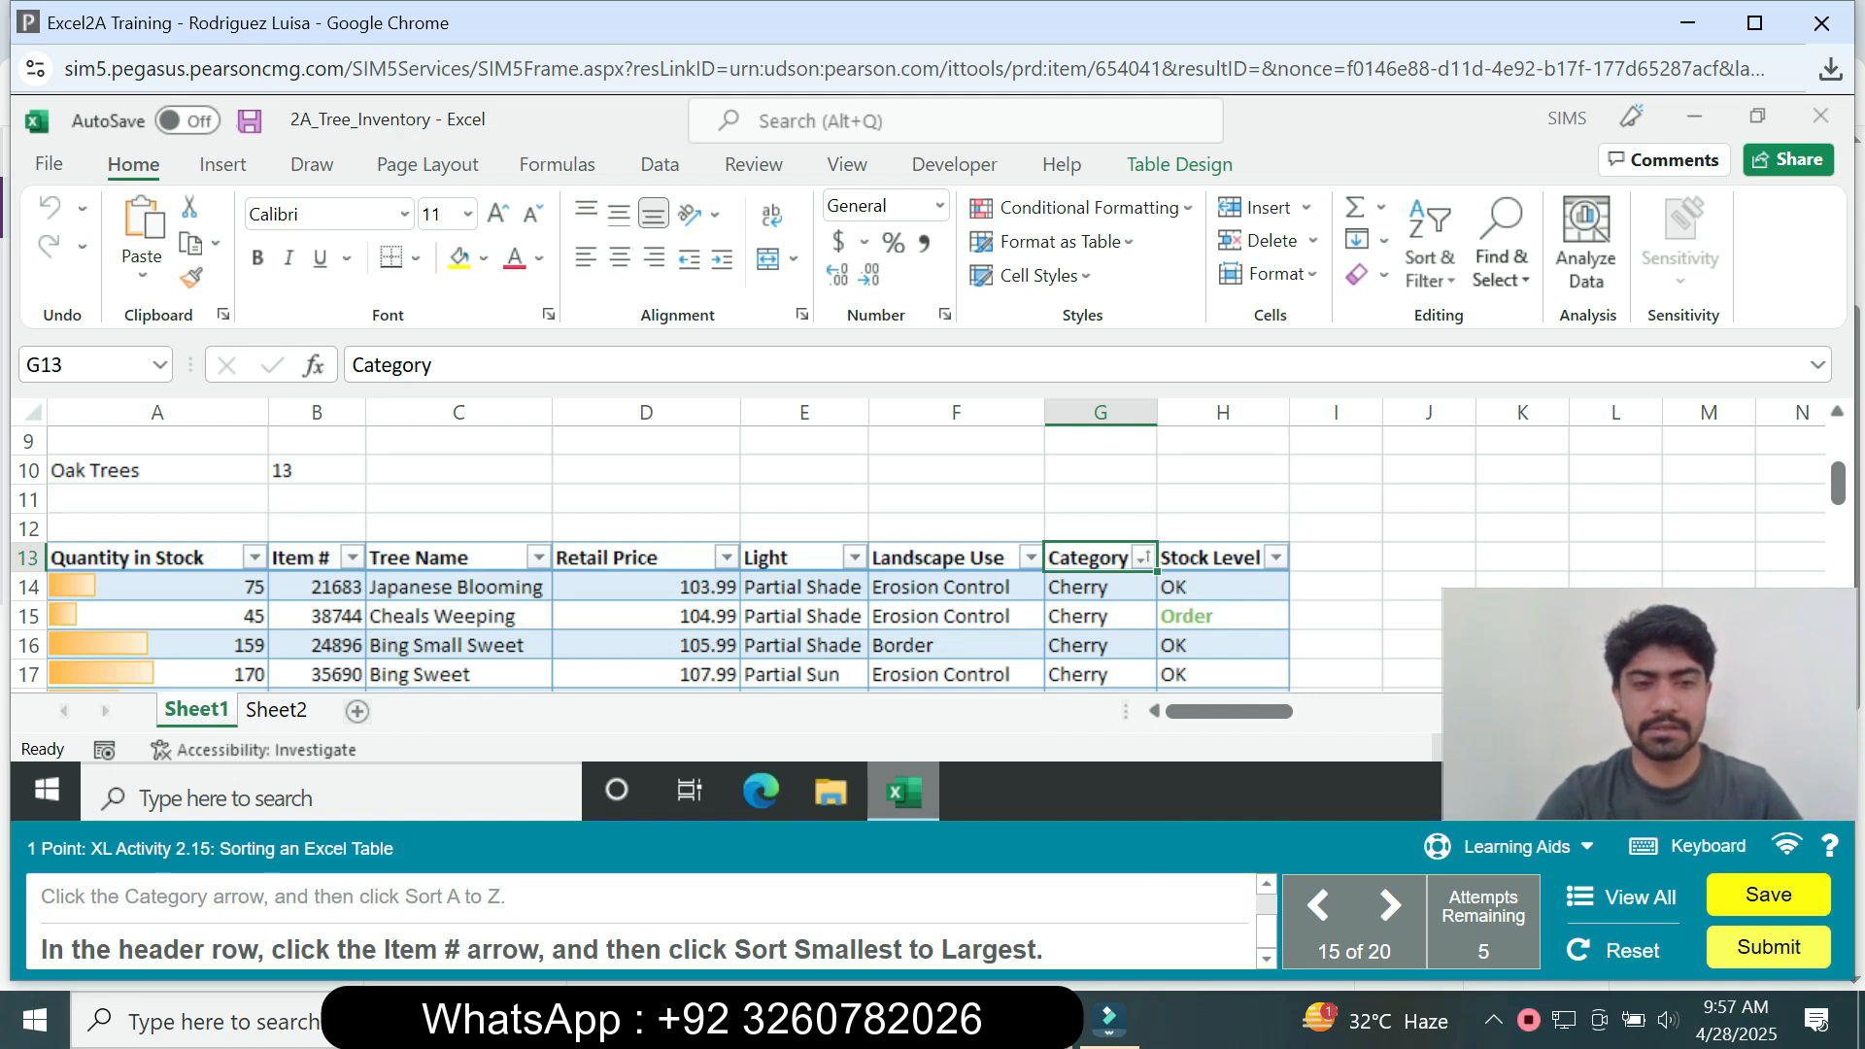
Sort the tree table by the Item # column from smallest to largest
left_click(309, 557)
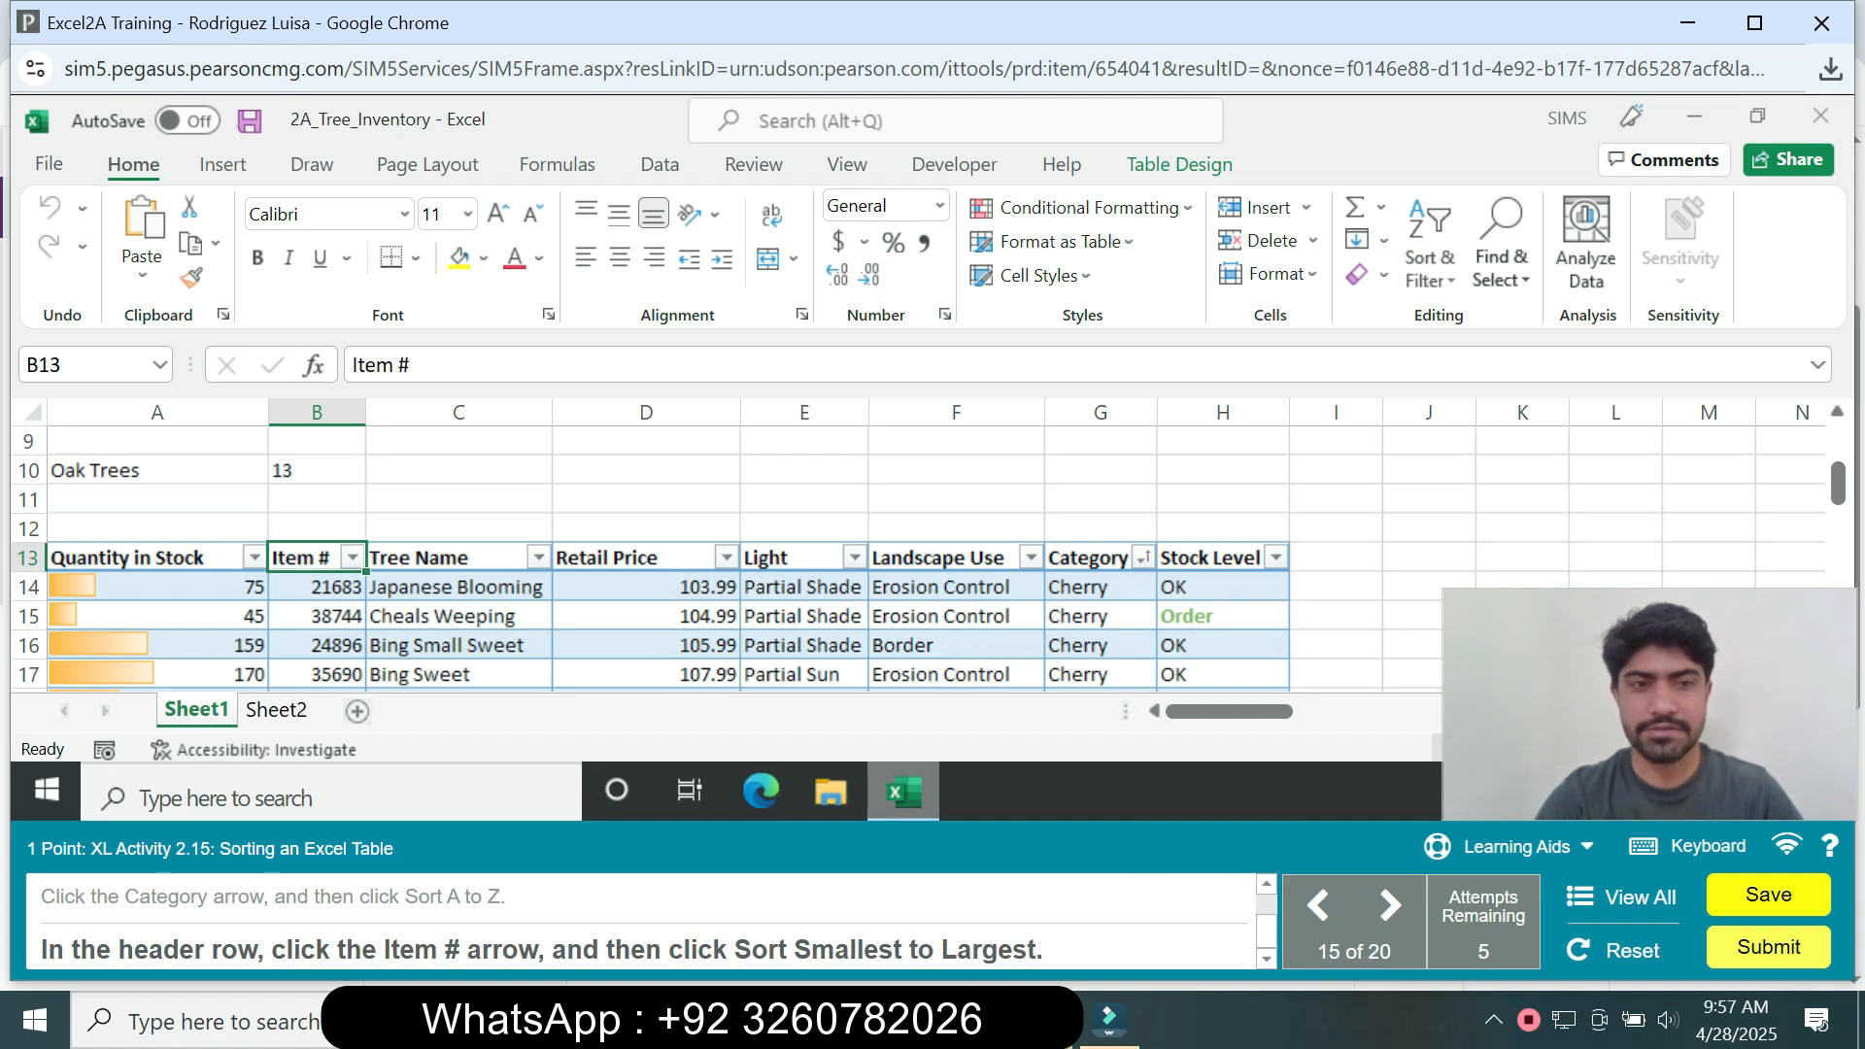
left_click(352, 557)
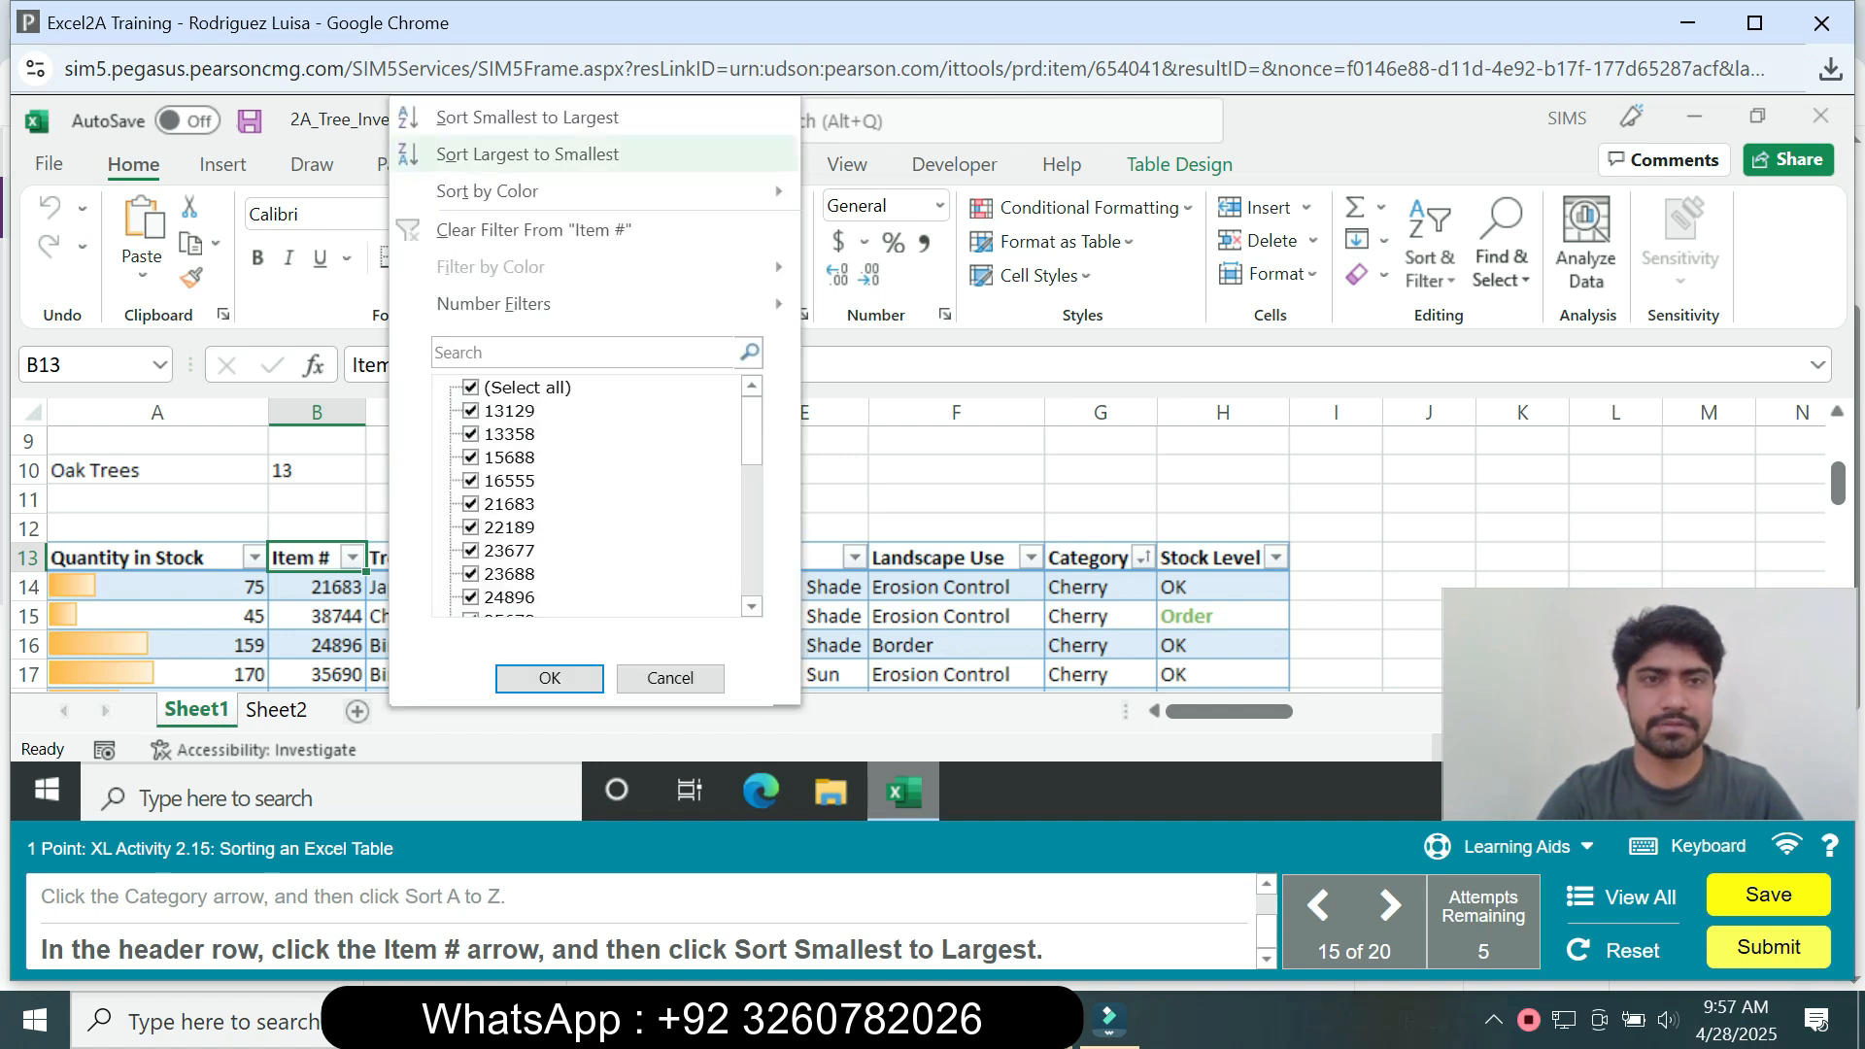
left_click(528, 117)
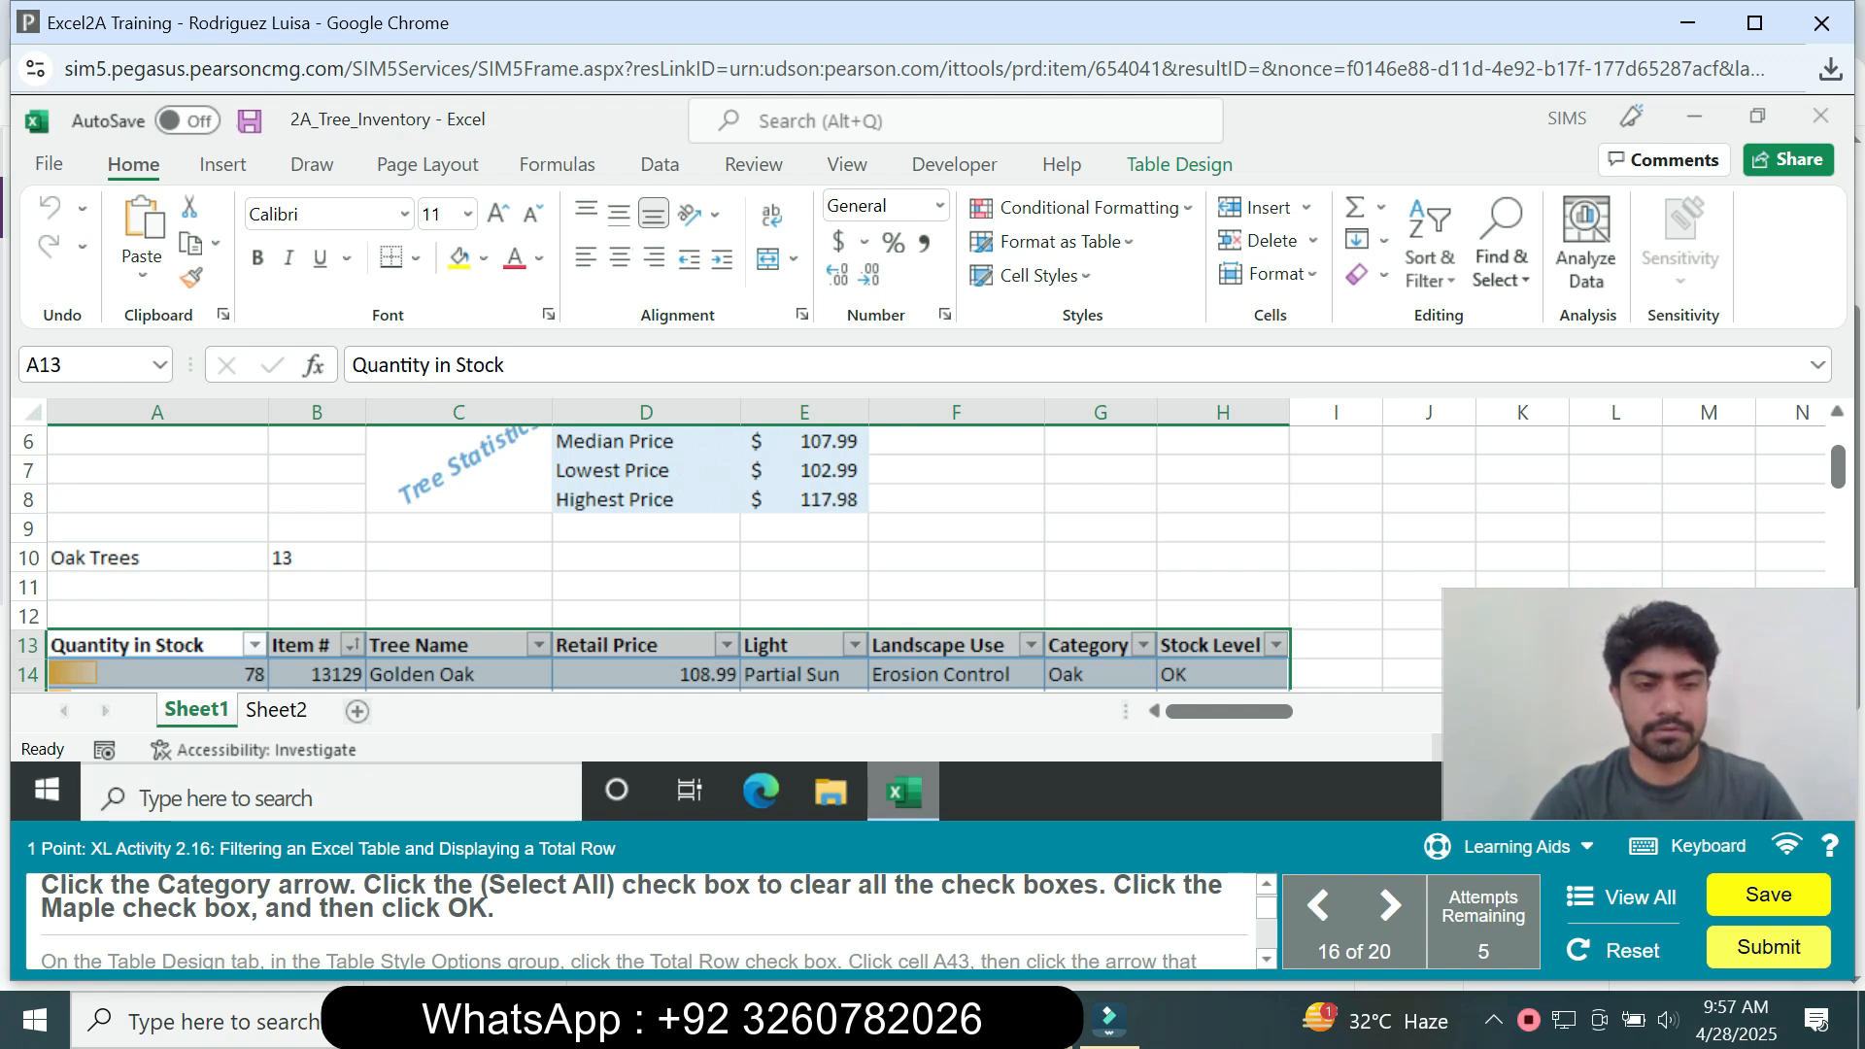
Filter the Category column of the tree table so that only Maple rows display
left_click(1099, 644)
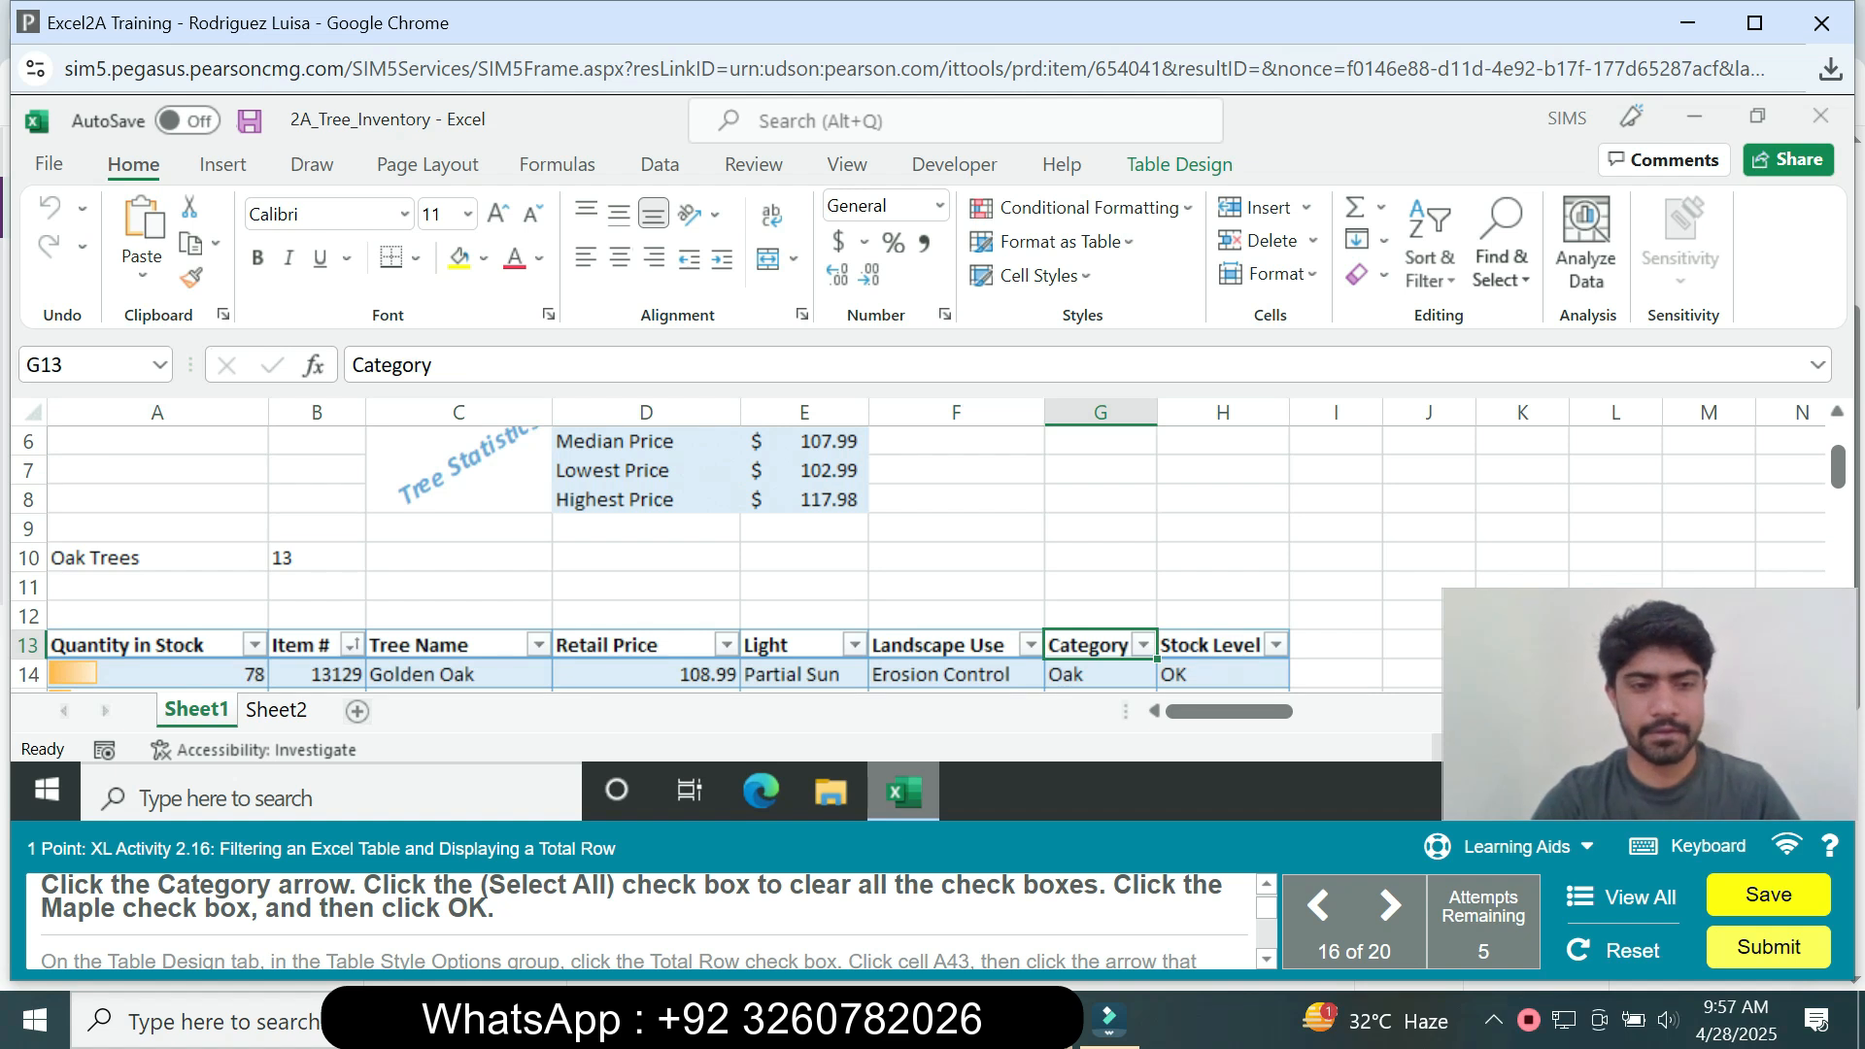
left_click(1143, 644)
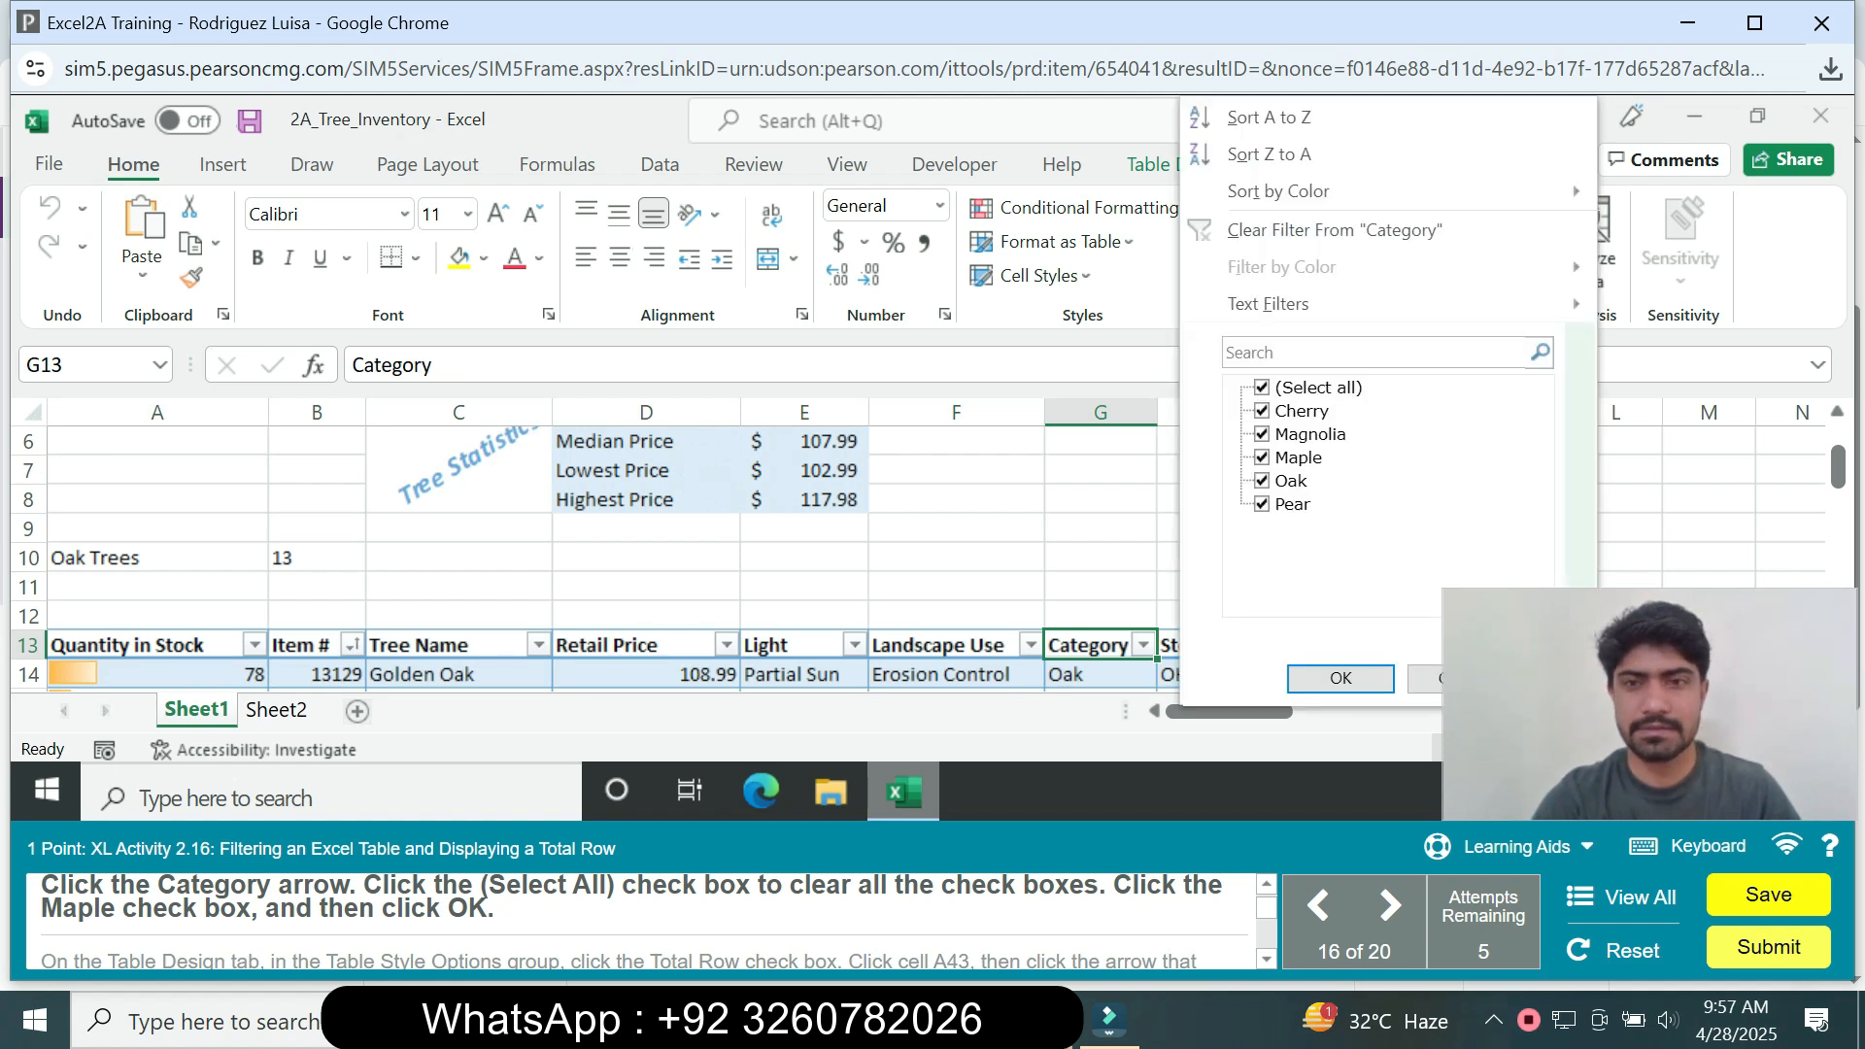
left_click(1261, 387)
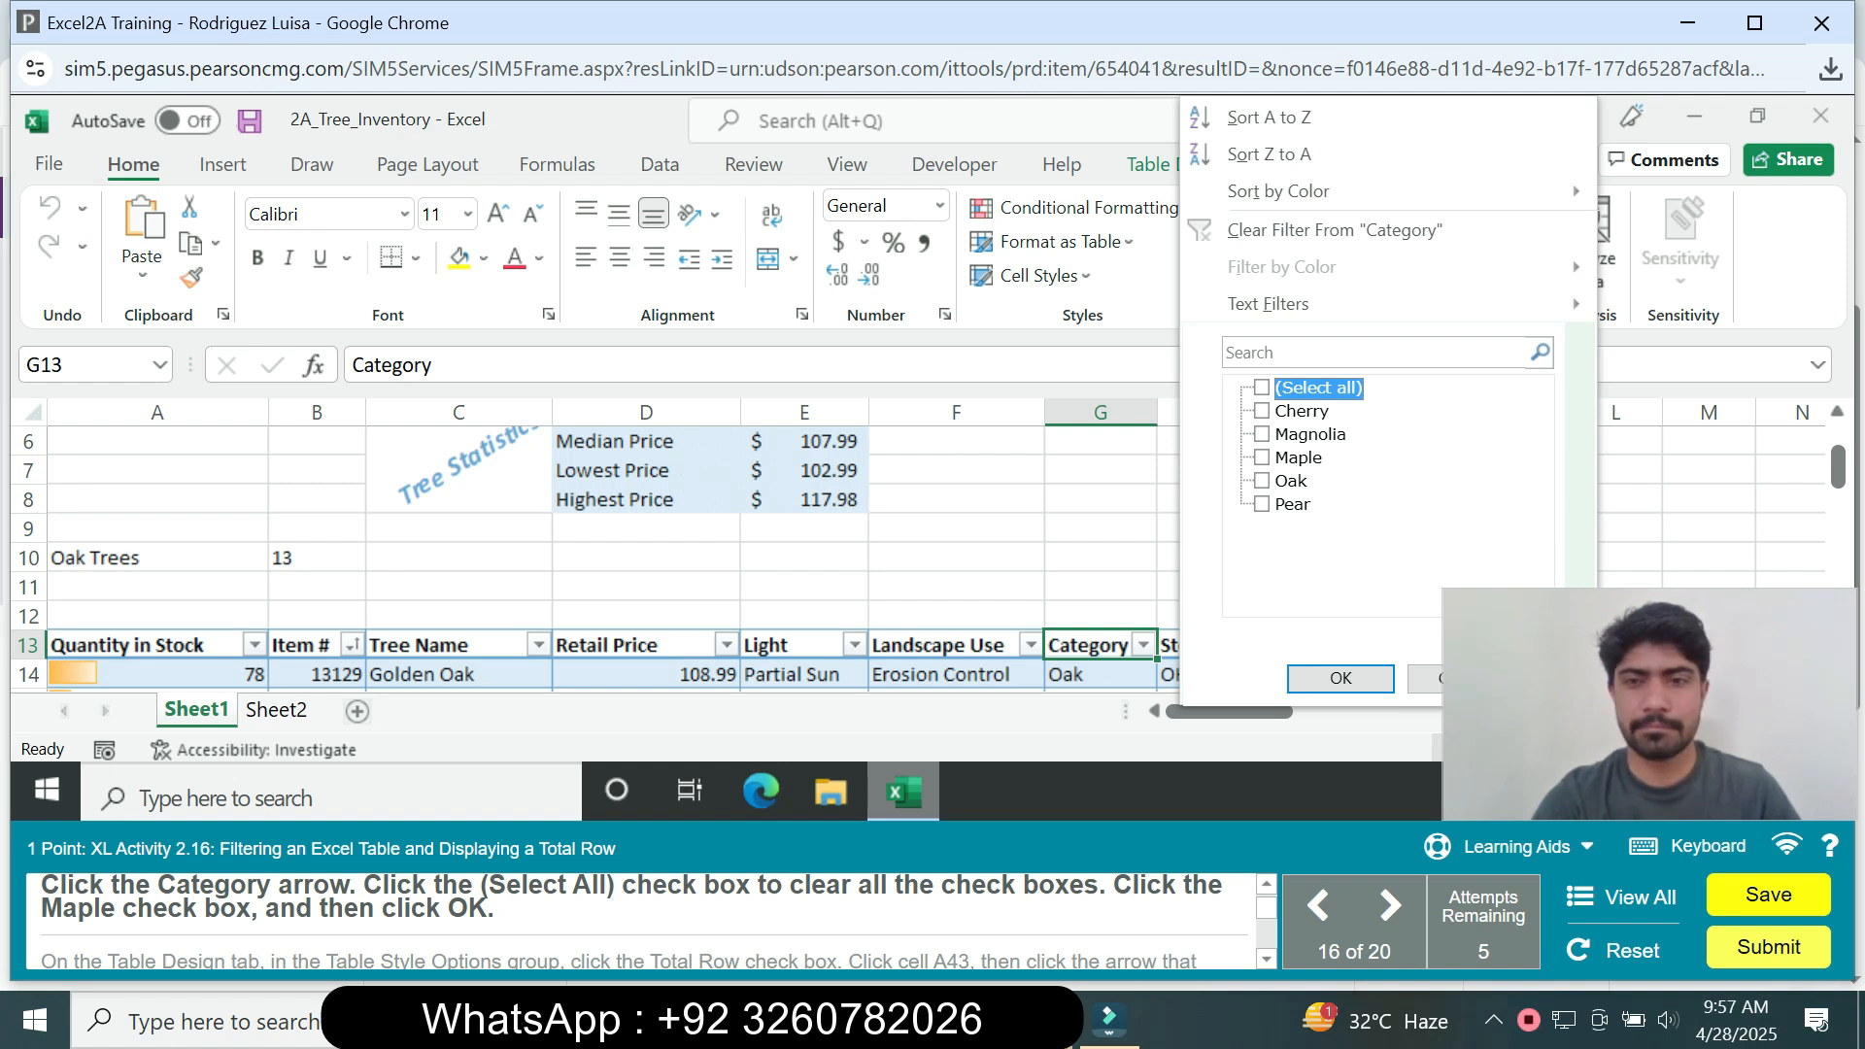
left_click(1261, 457)
left_click(1341, 677)
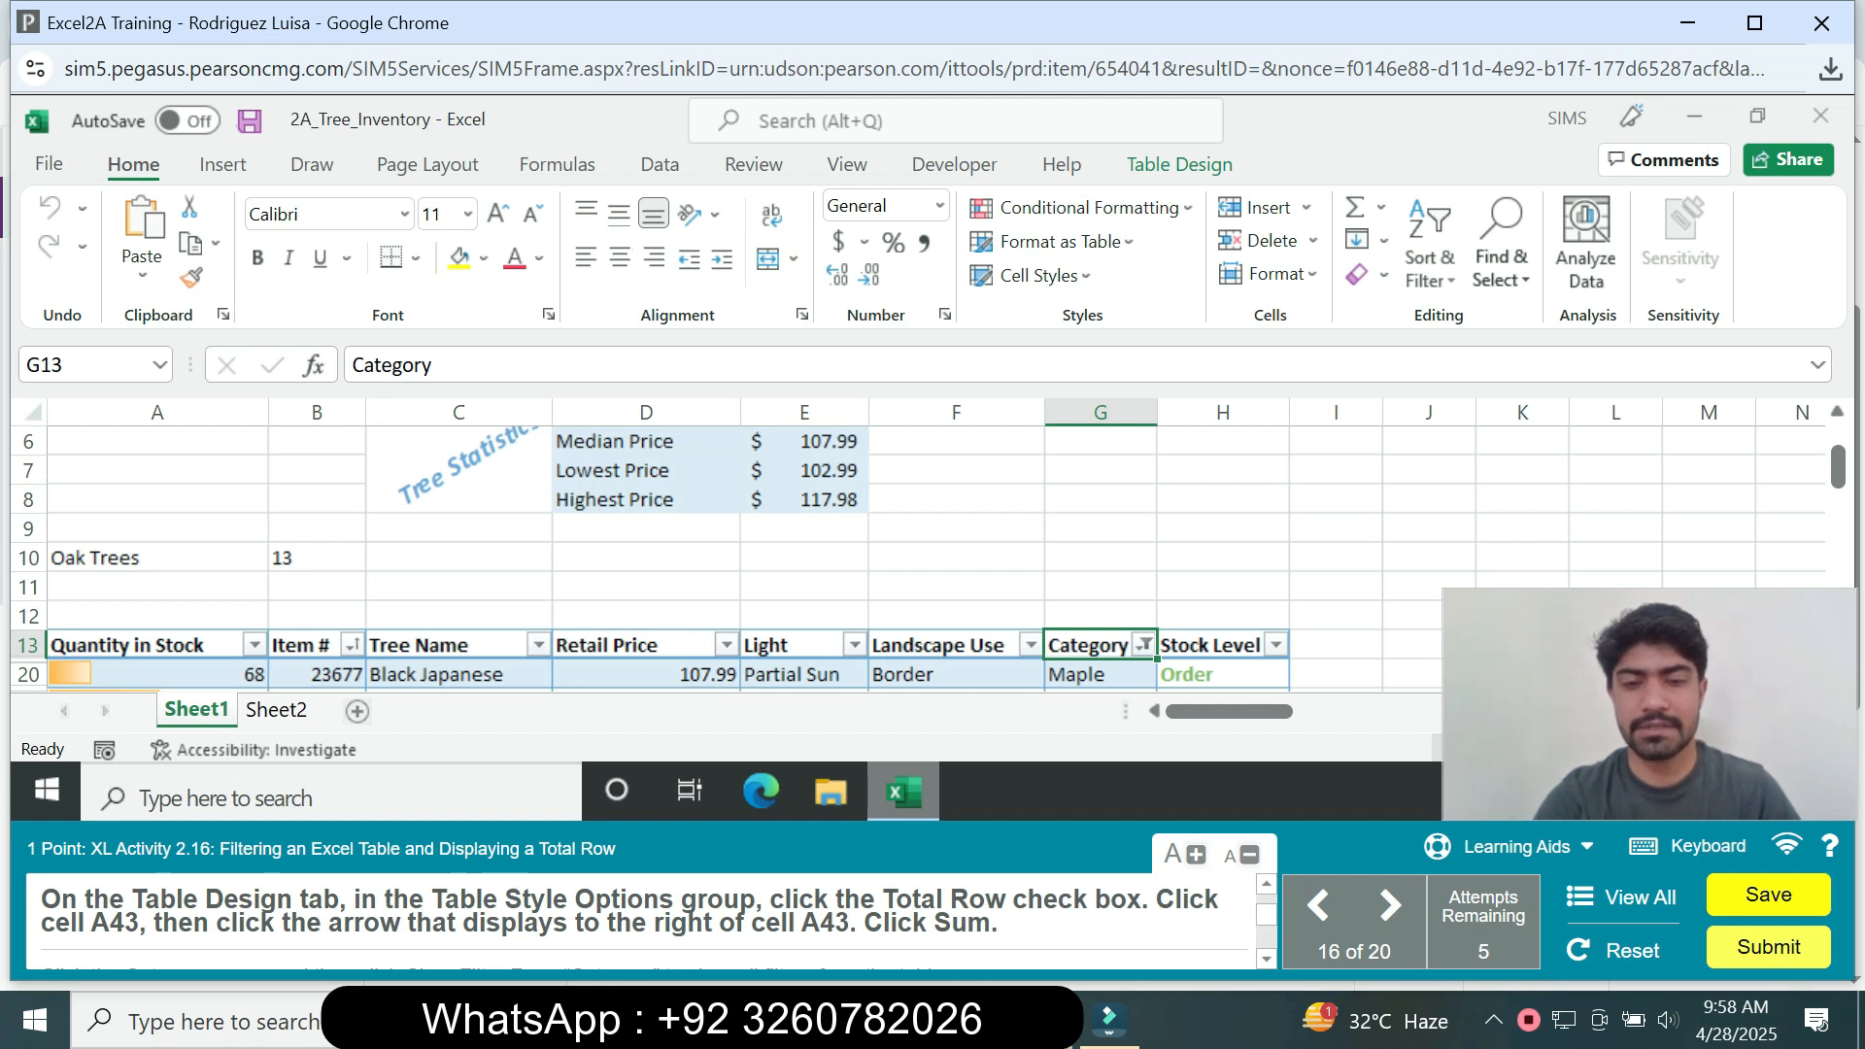
Add a Total Row to the tree table and set cell A43 to the Sum of Quantity in Stock
left_click(458, 675)
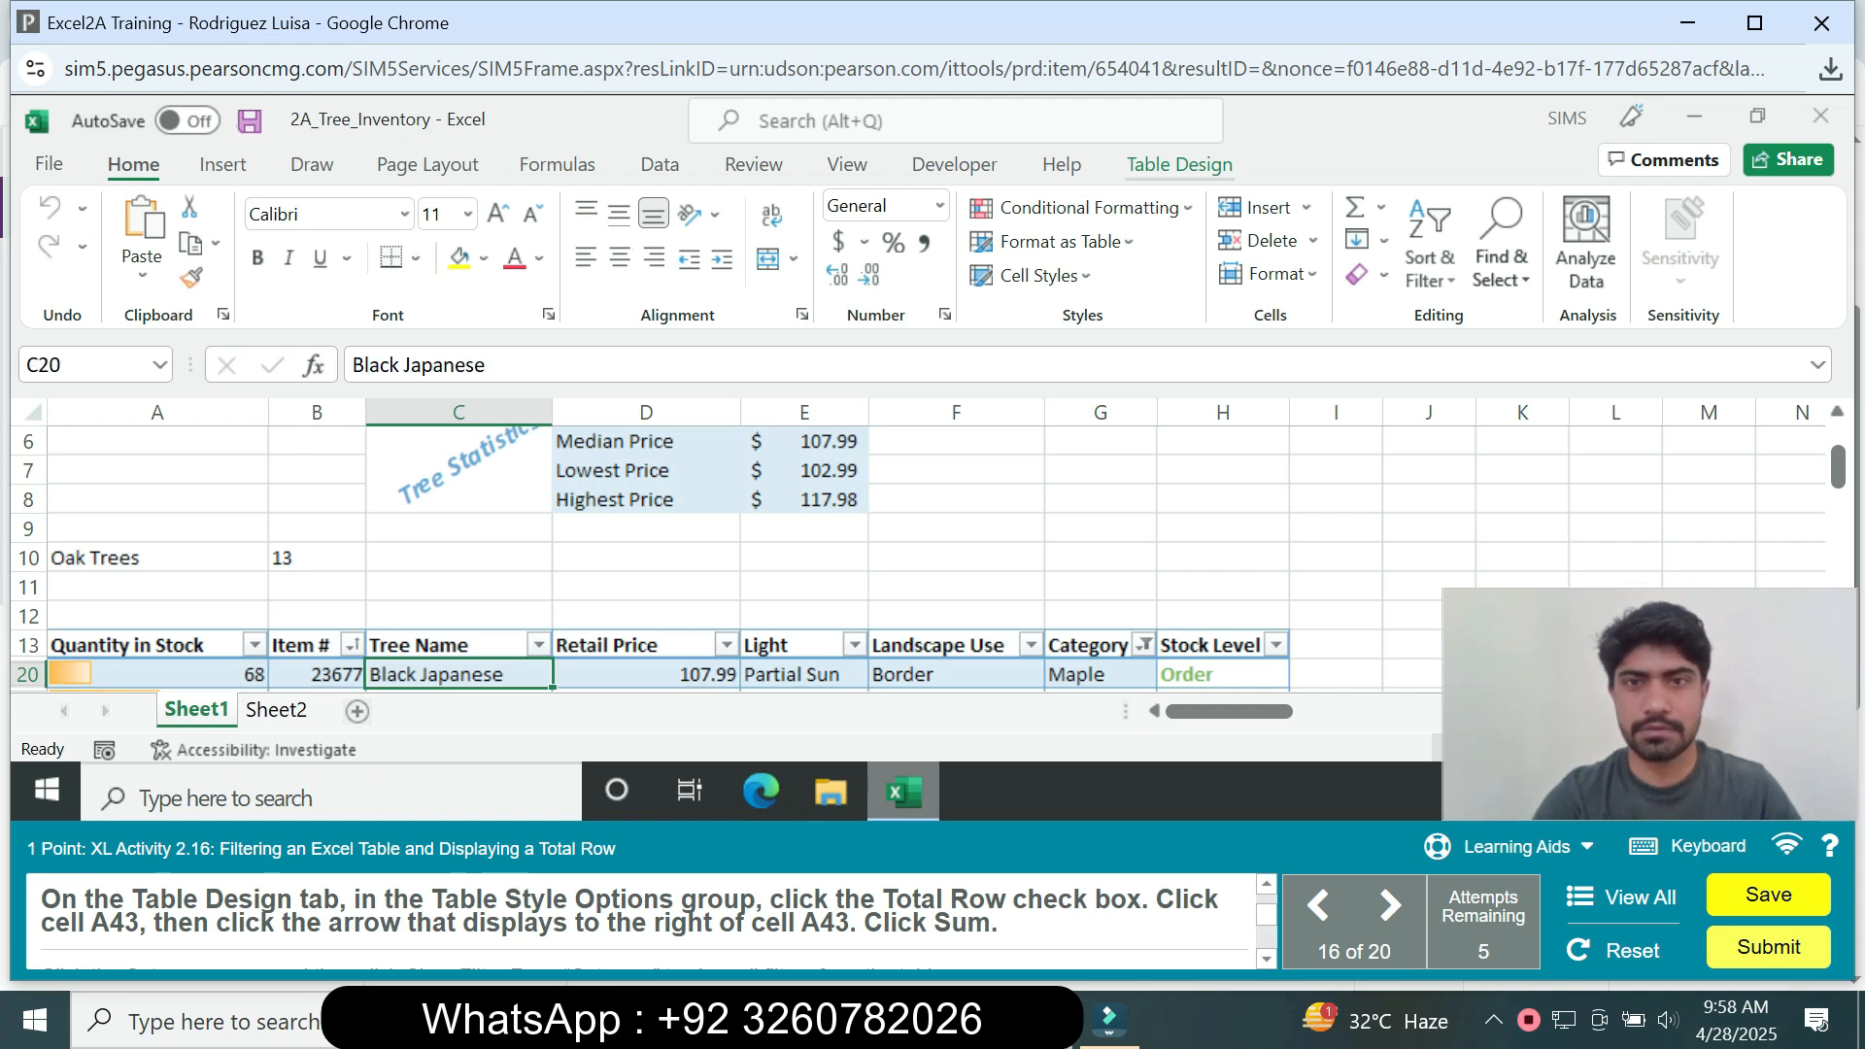
left_click(1178, 165)
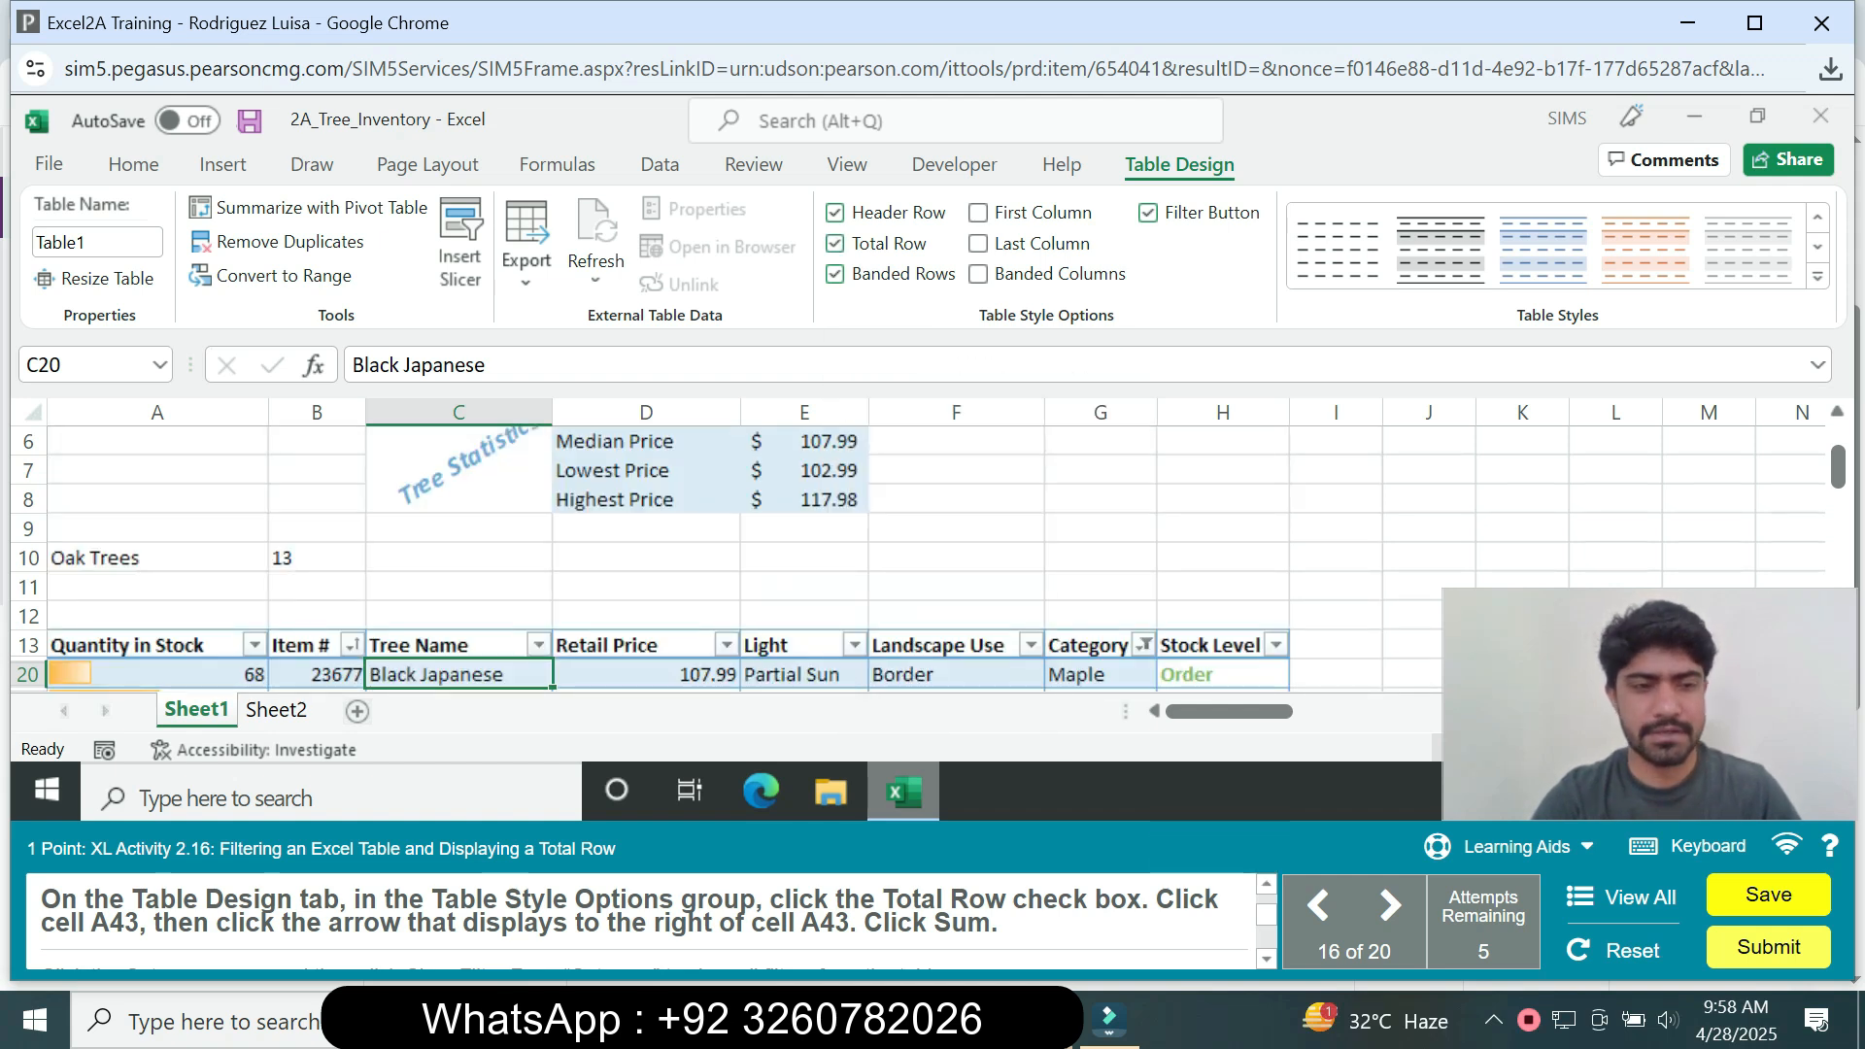
left_click_drag(1837, 467, 1838, 515)
left_click(157, 616)
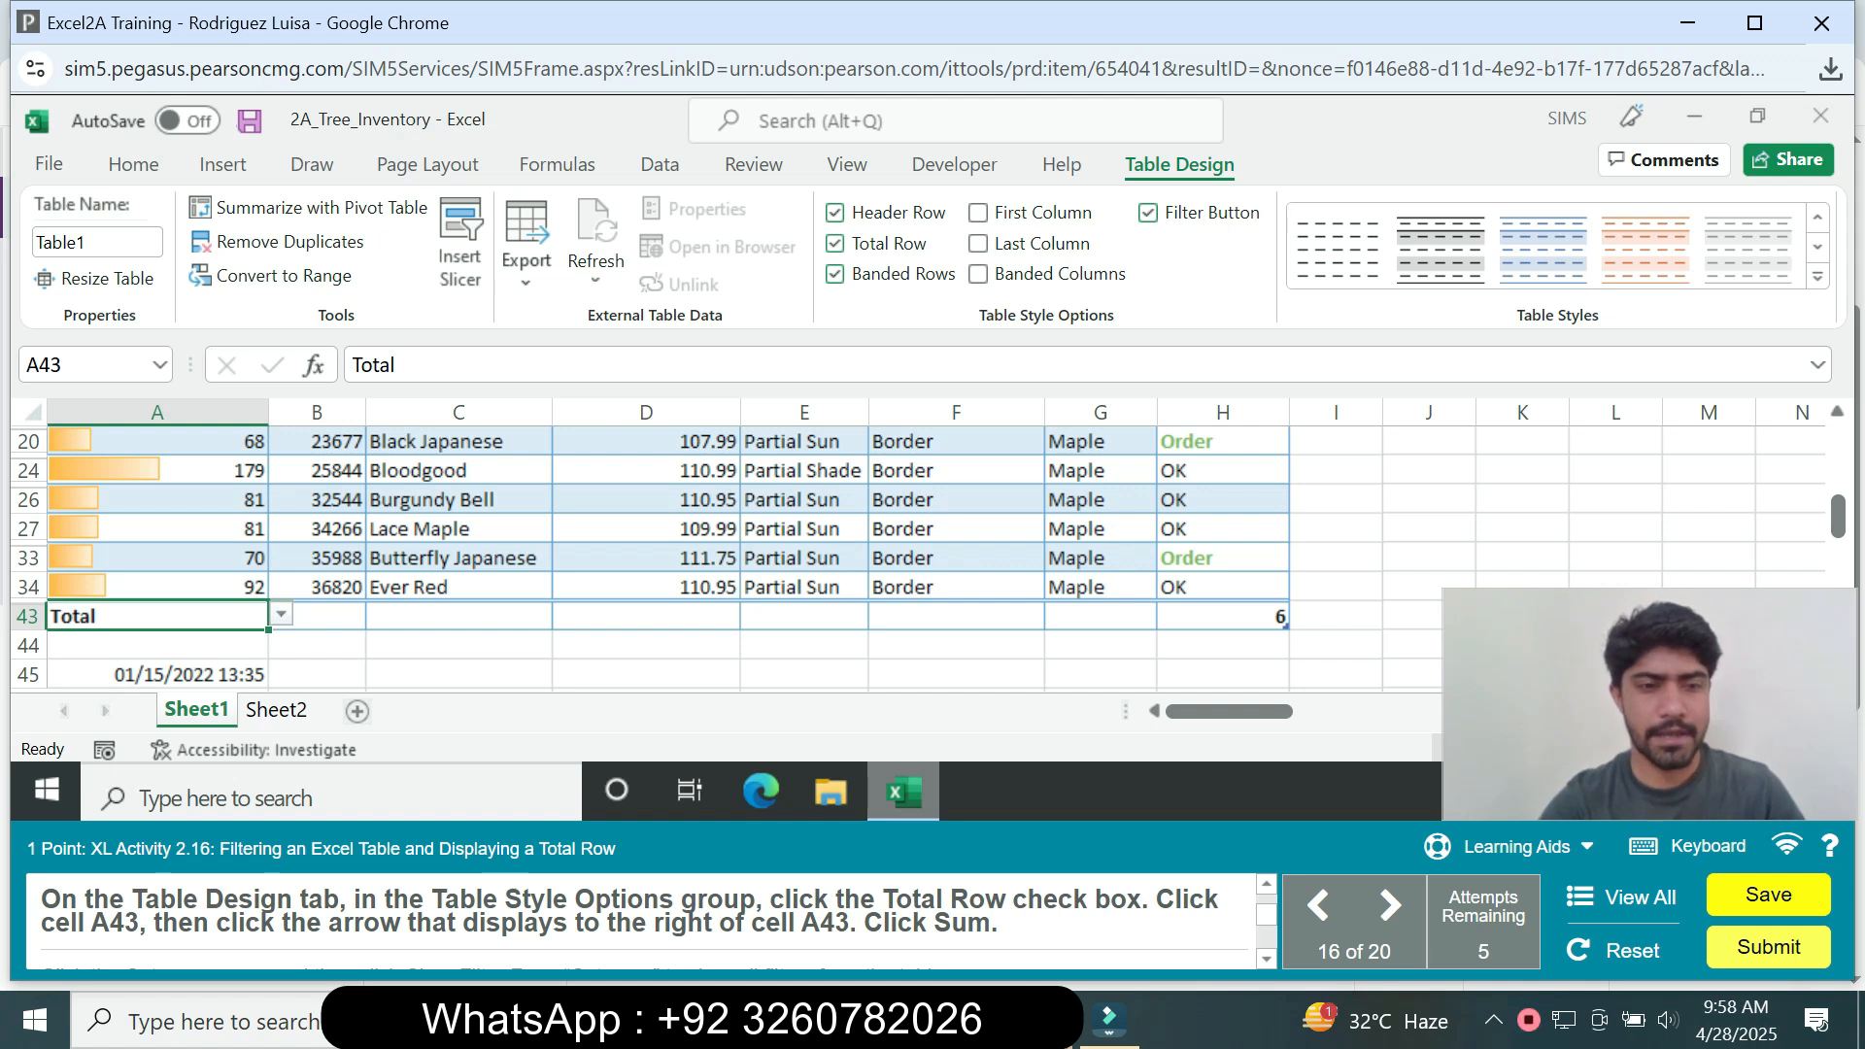
left_click(280, 614)
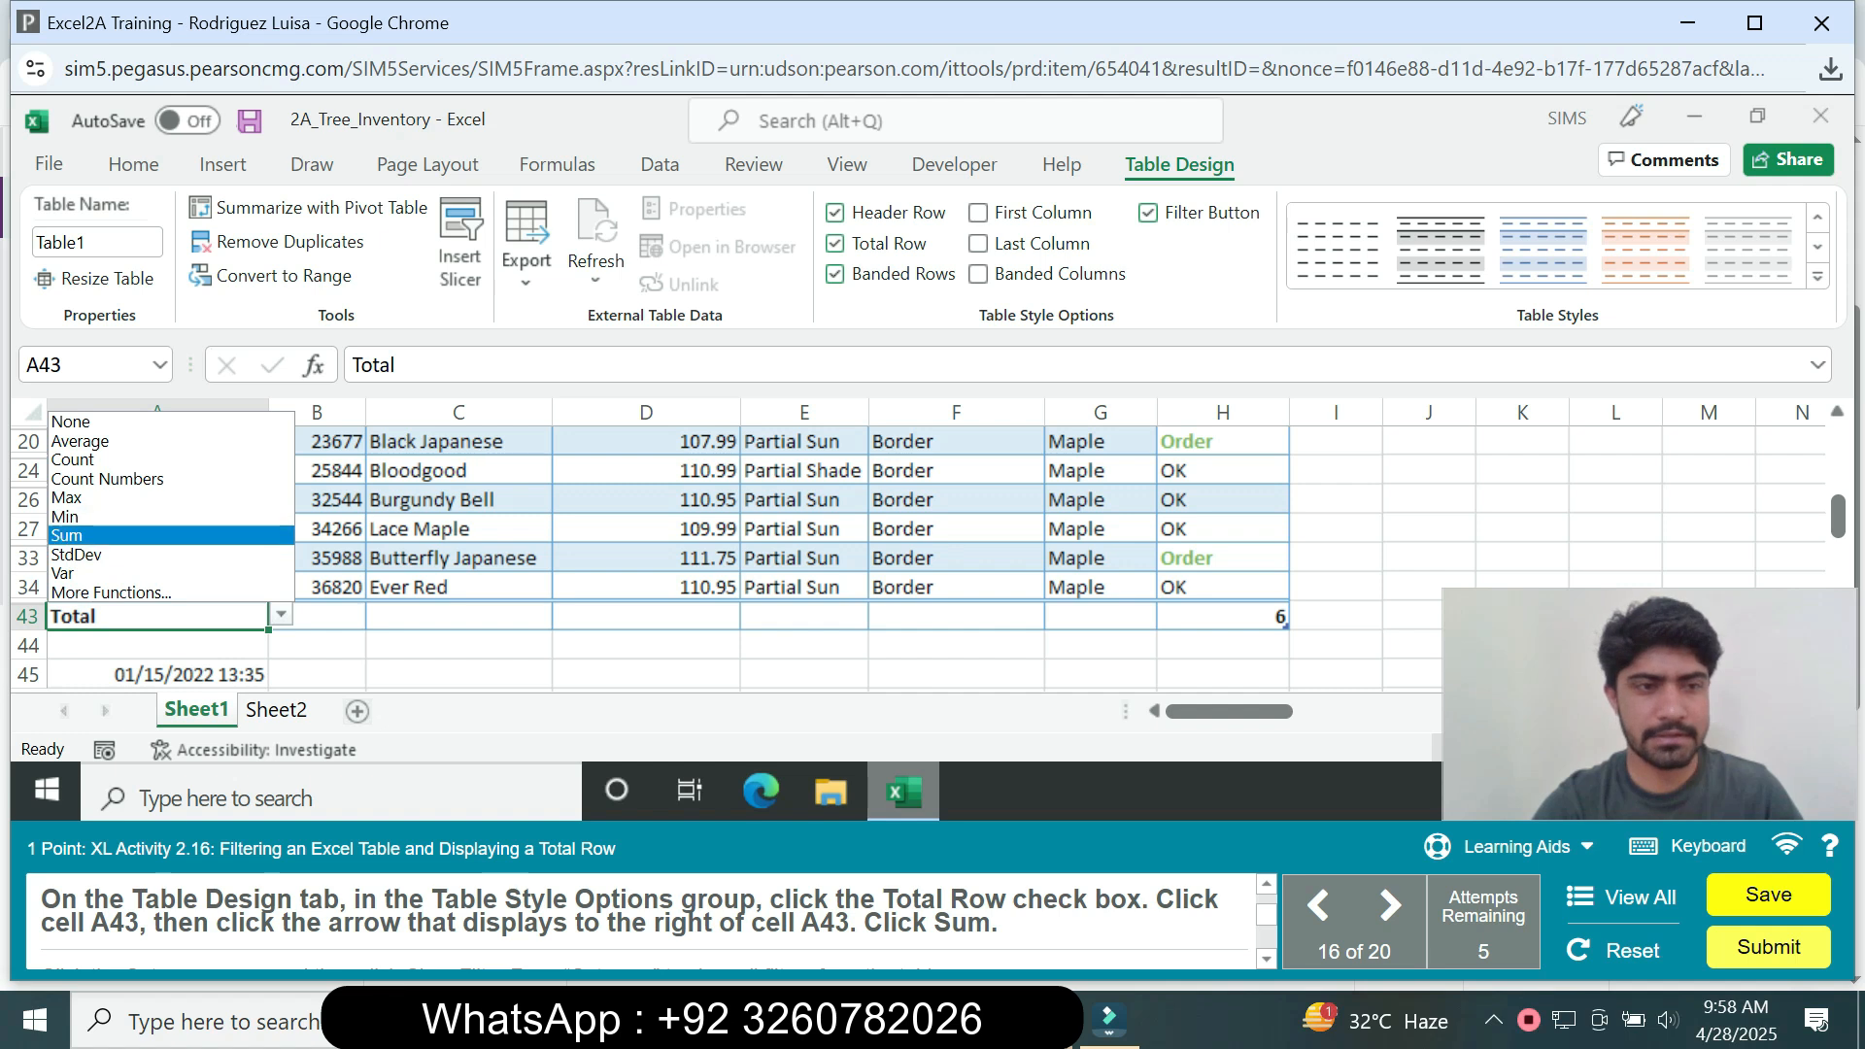
left_click(66, 536)
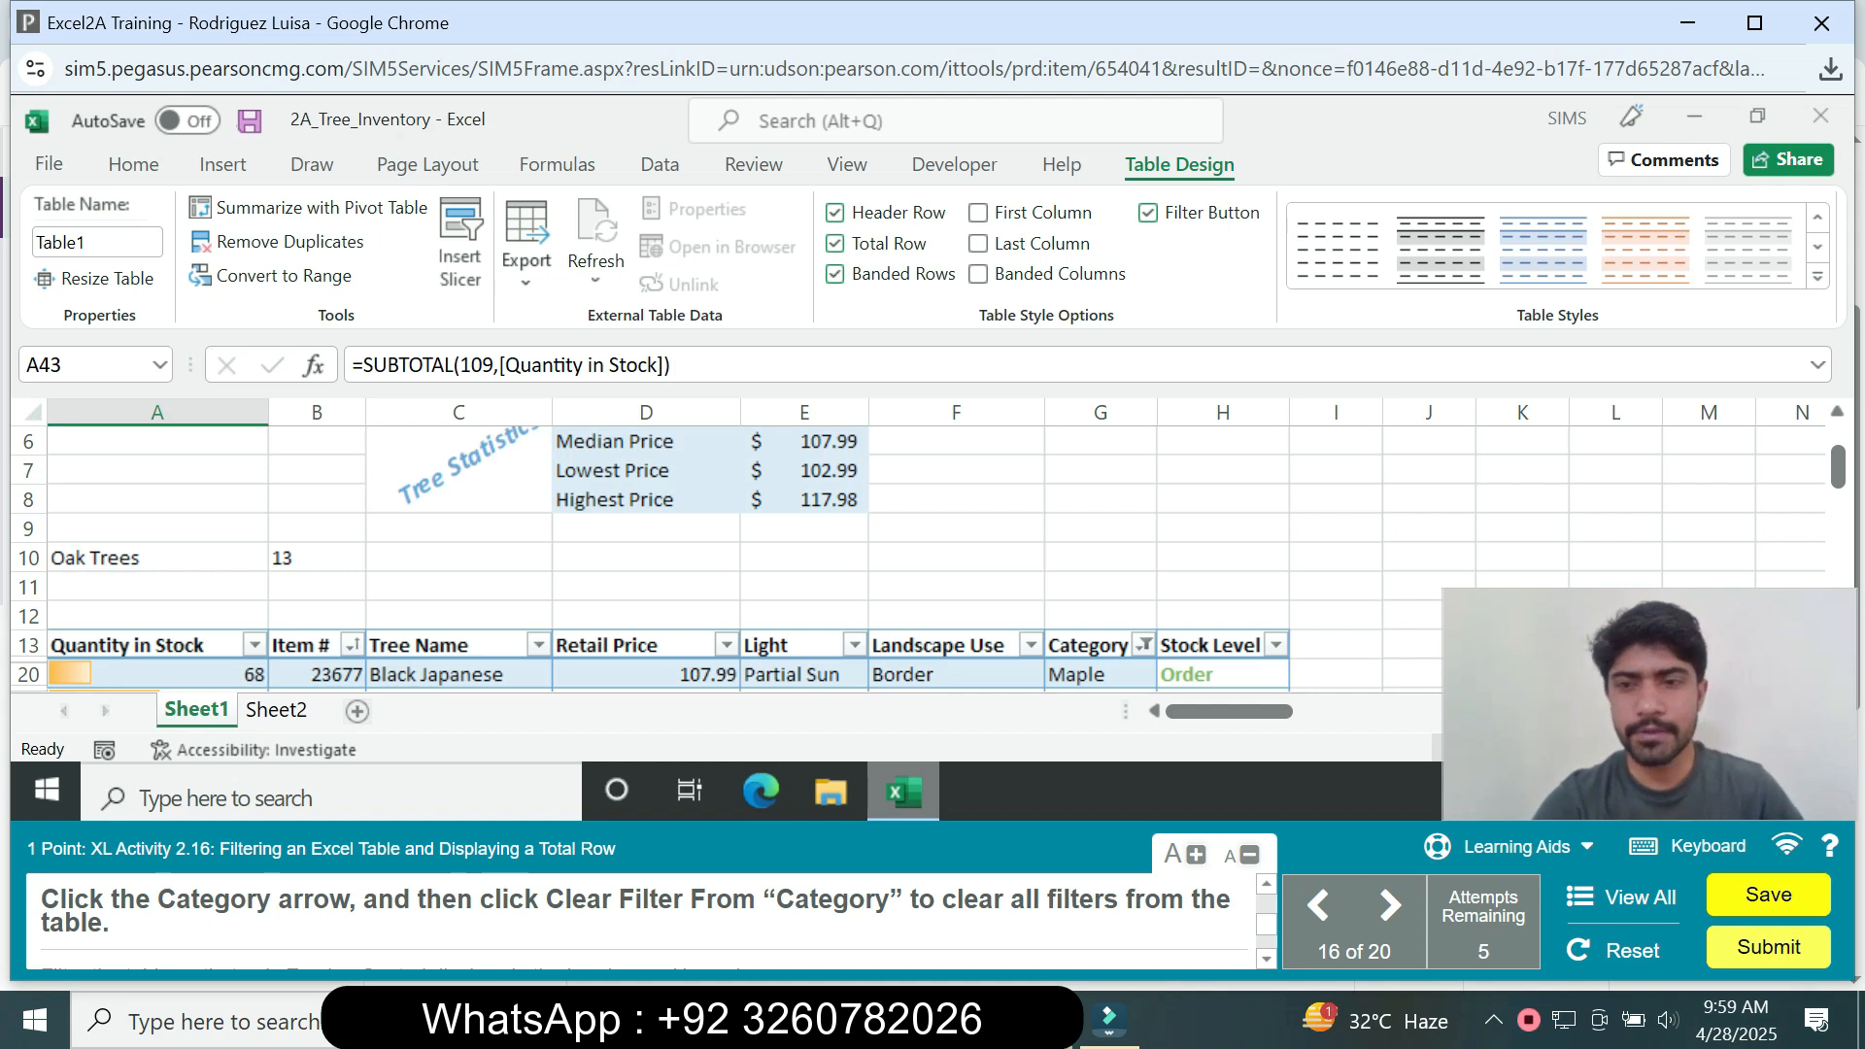
Clear the filter from the Category column of the tree table
left_click(1142, 644)
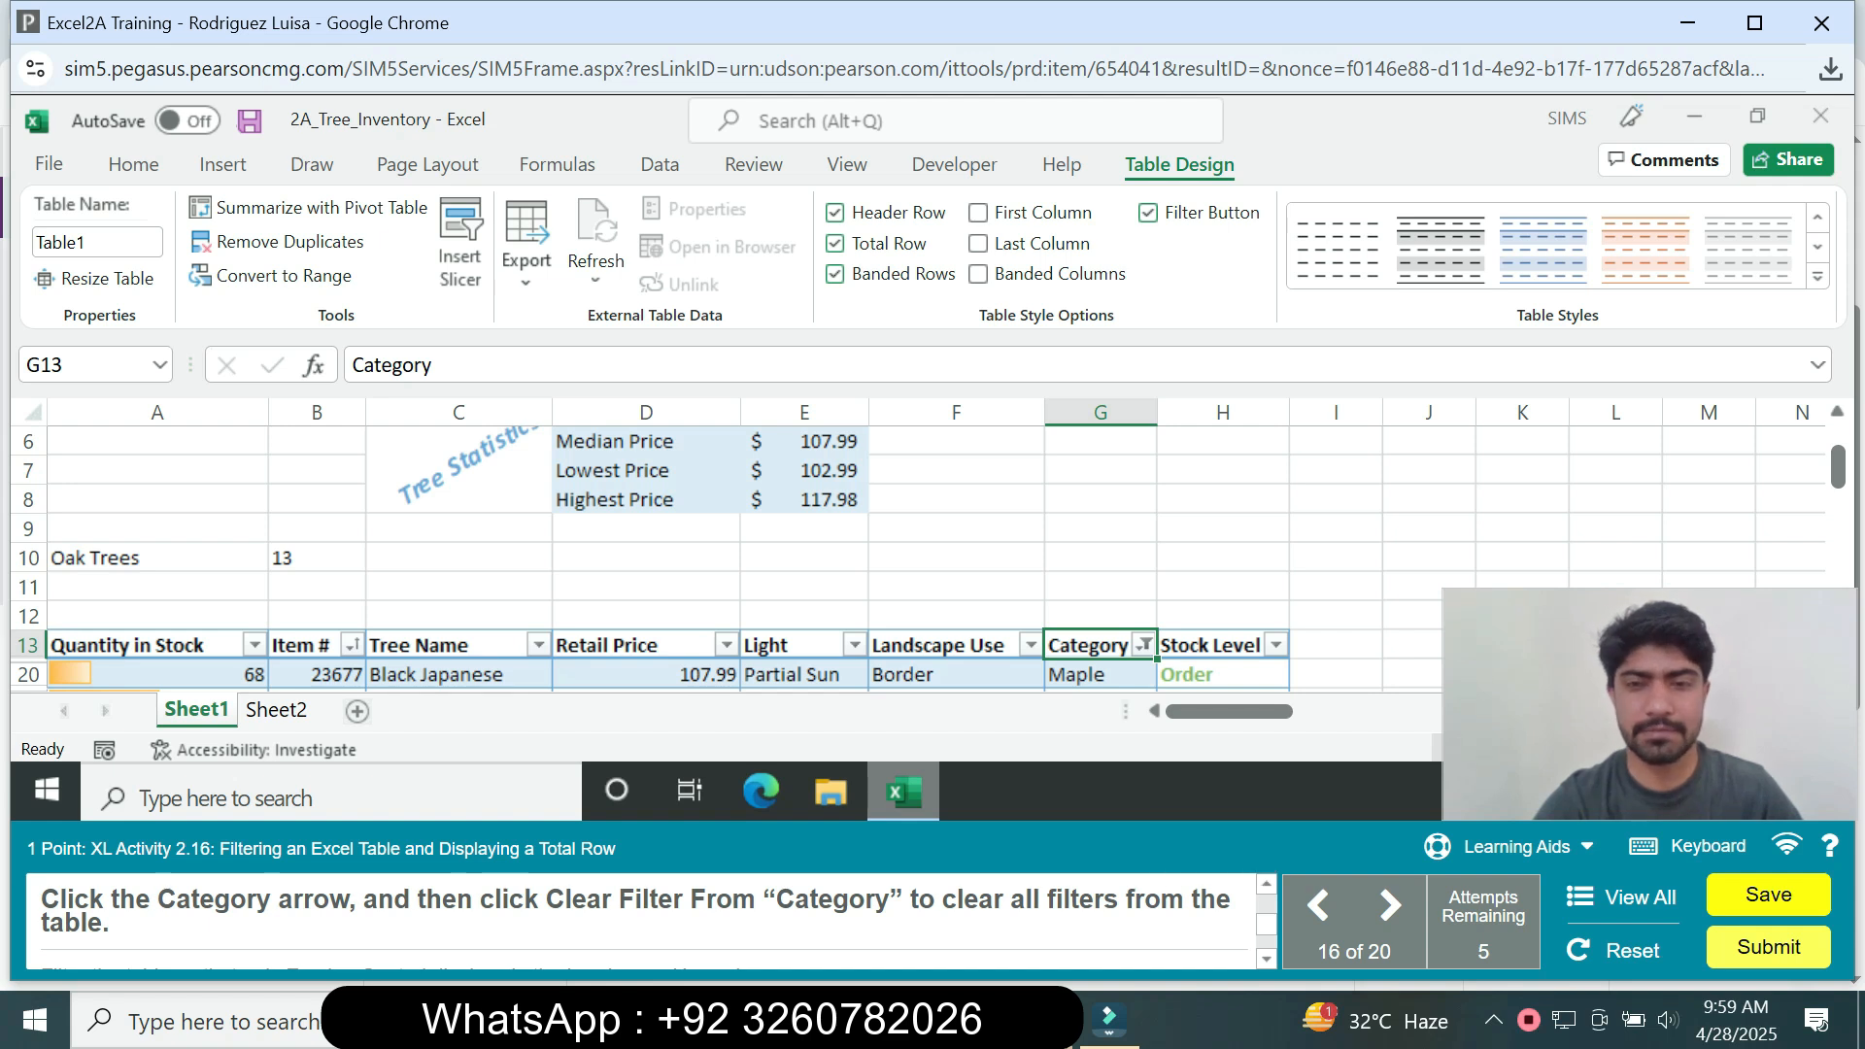
left_click(1145, 644)
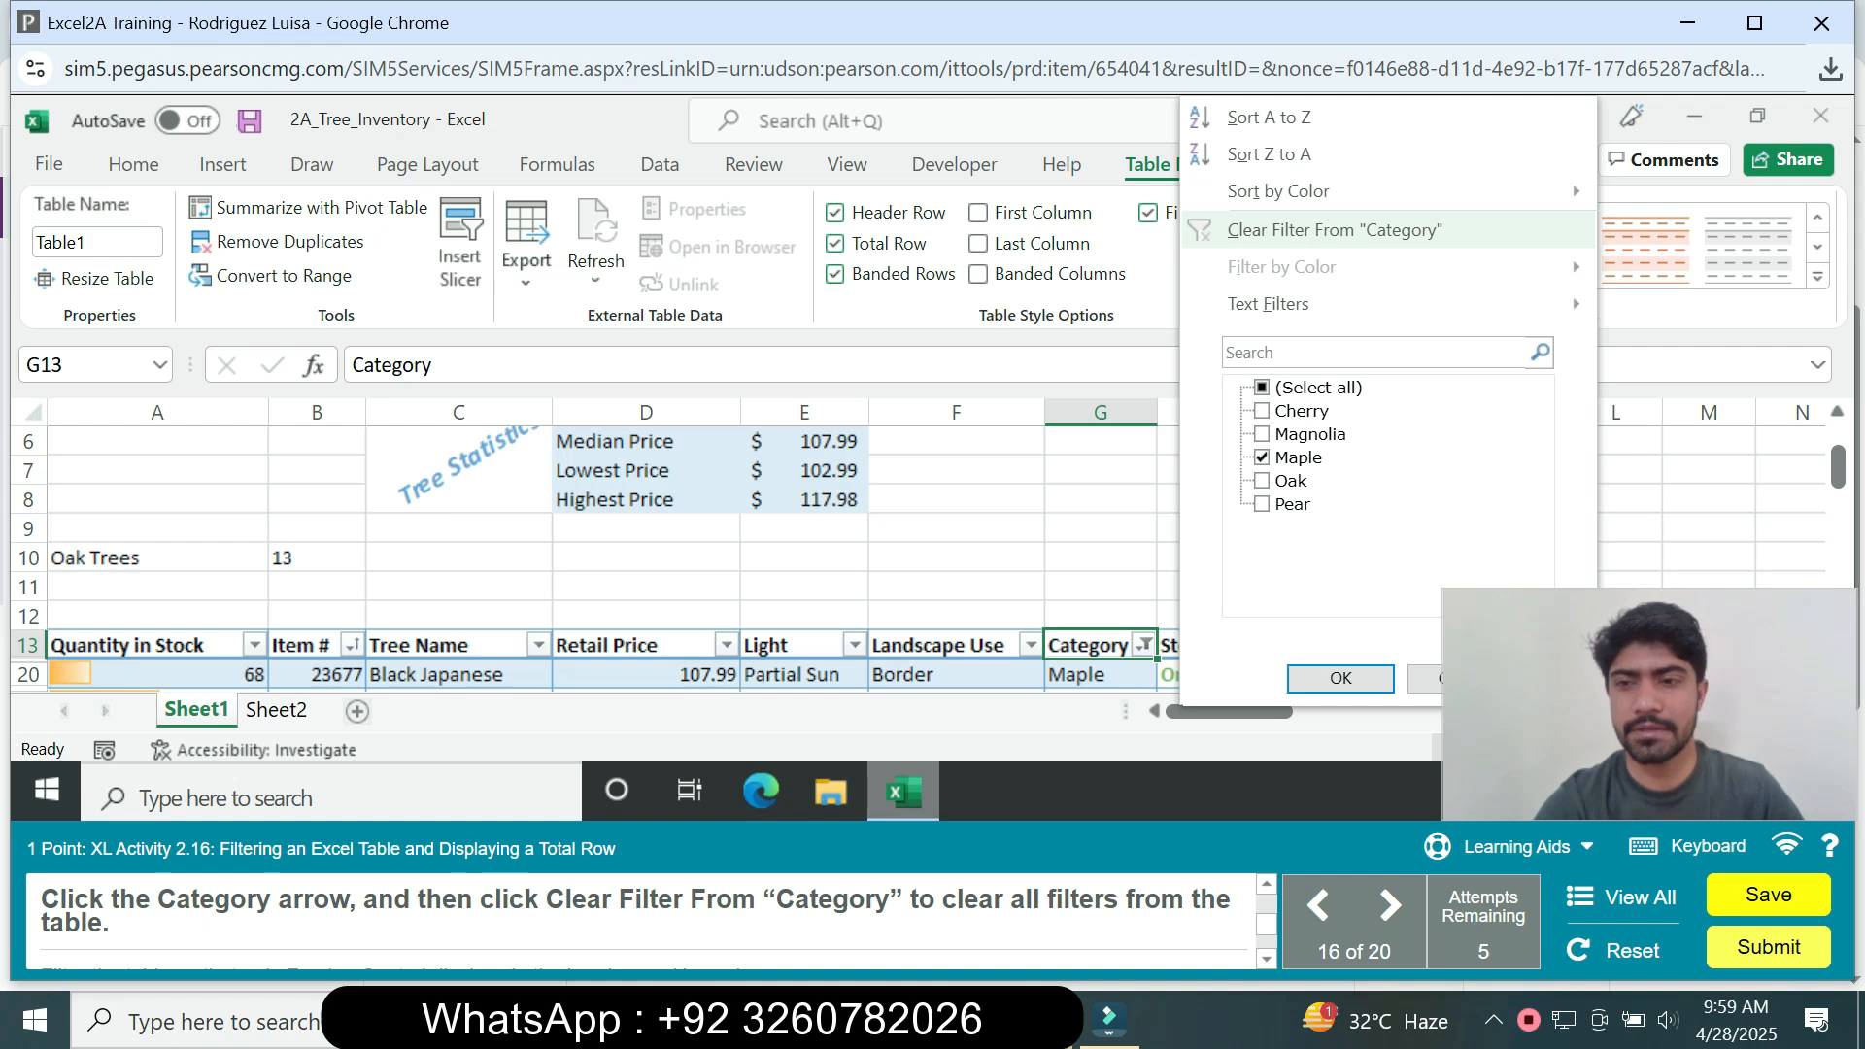
left_click(1334, 230)
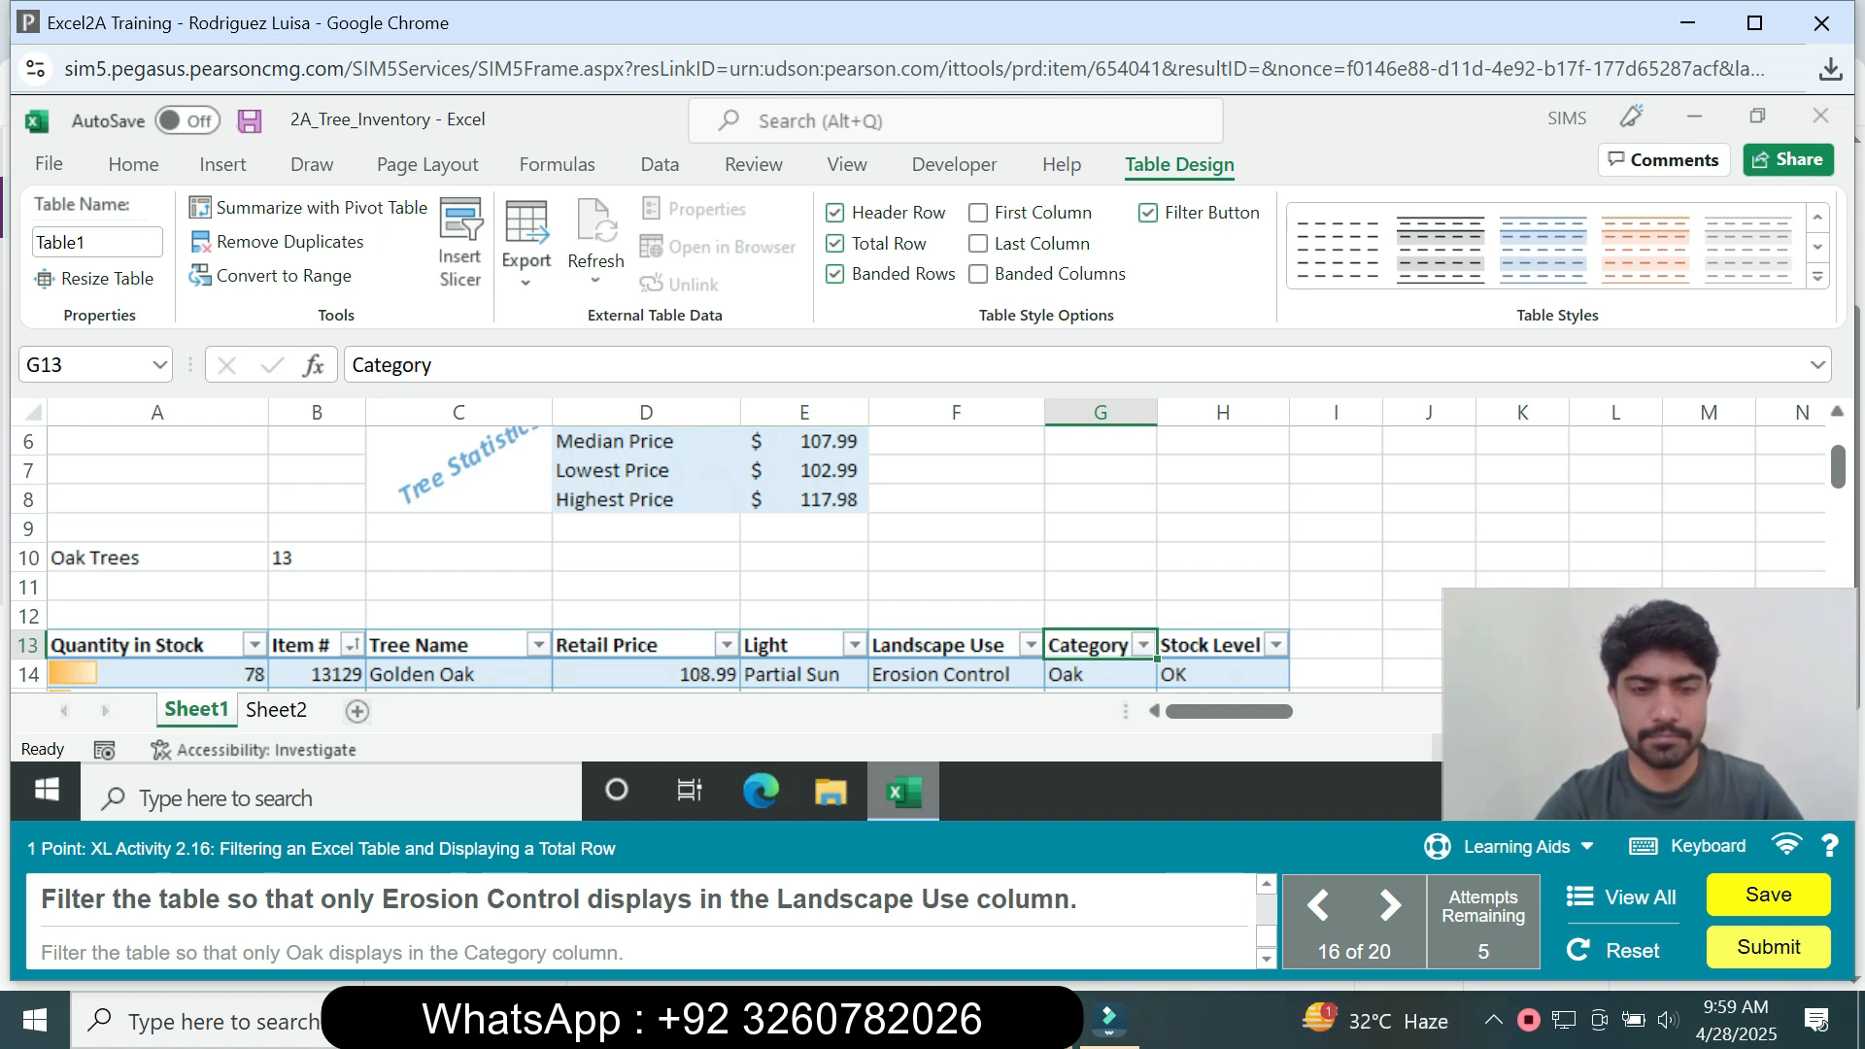
Filter the Landscape Use column of the tree table so that only Erosion Control rows display
left_click(937, 645)
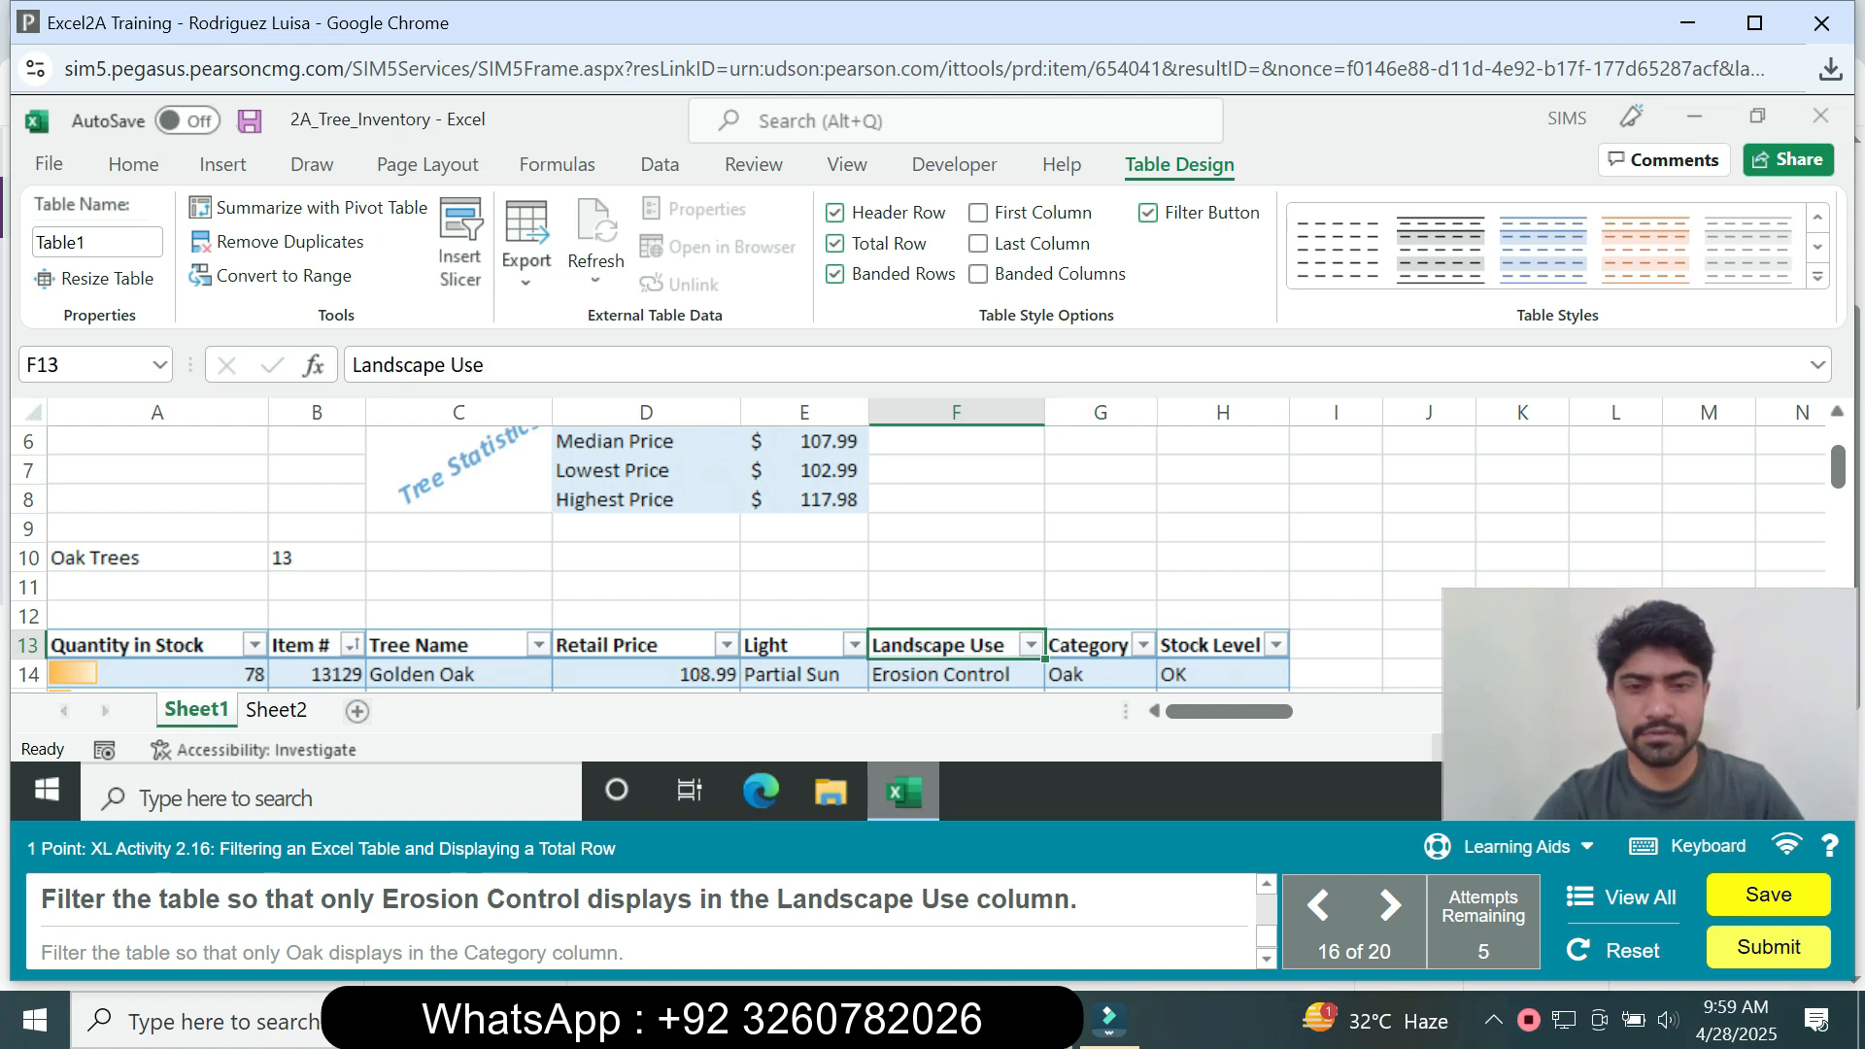
key("alt+Down")
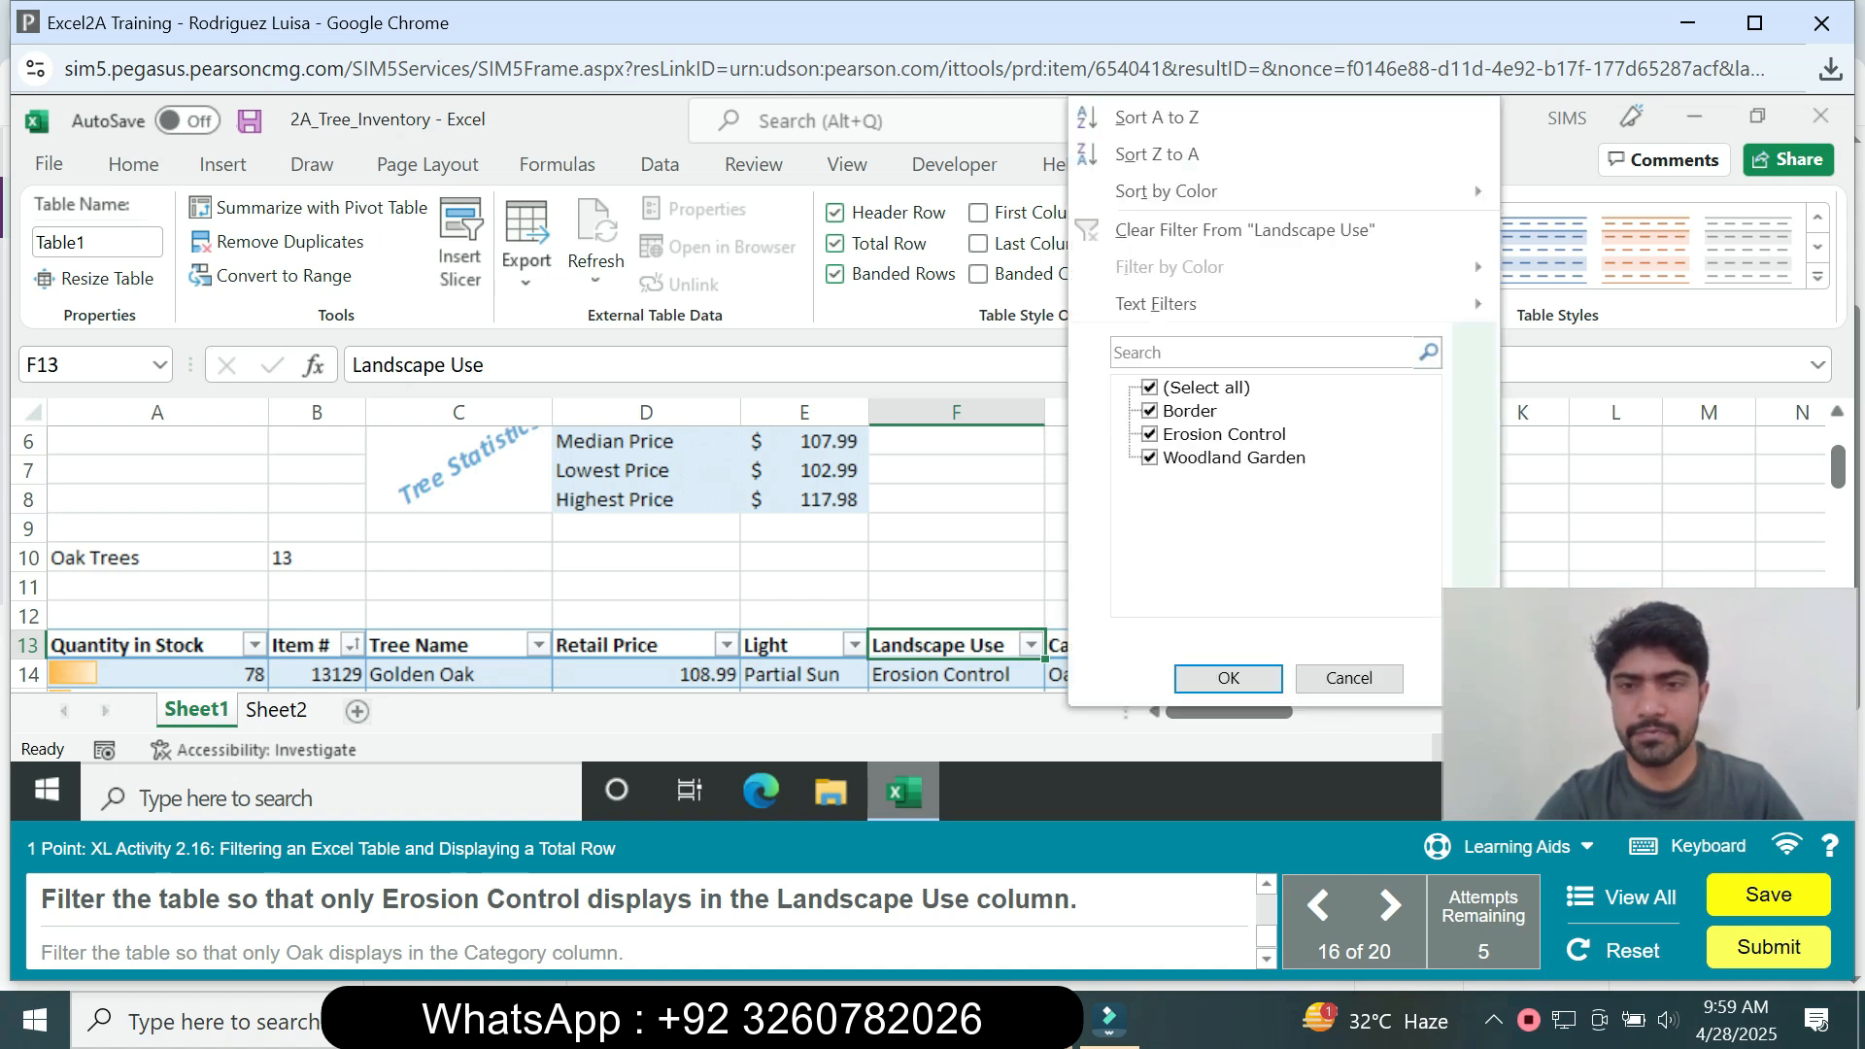
left_click(1149, 387)
left_click(1150, 434)
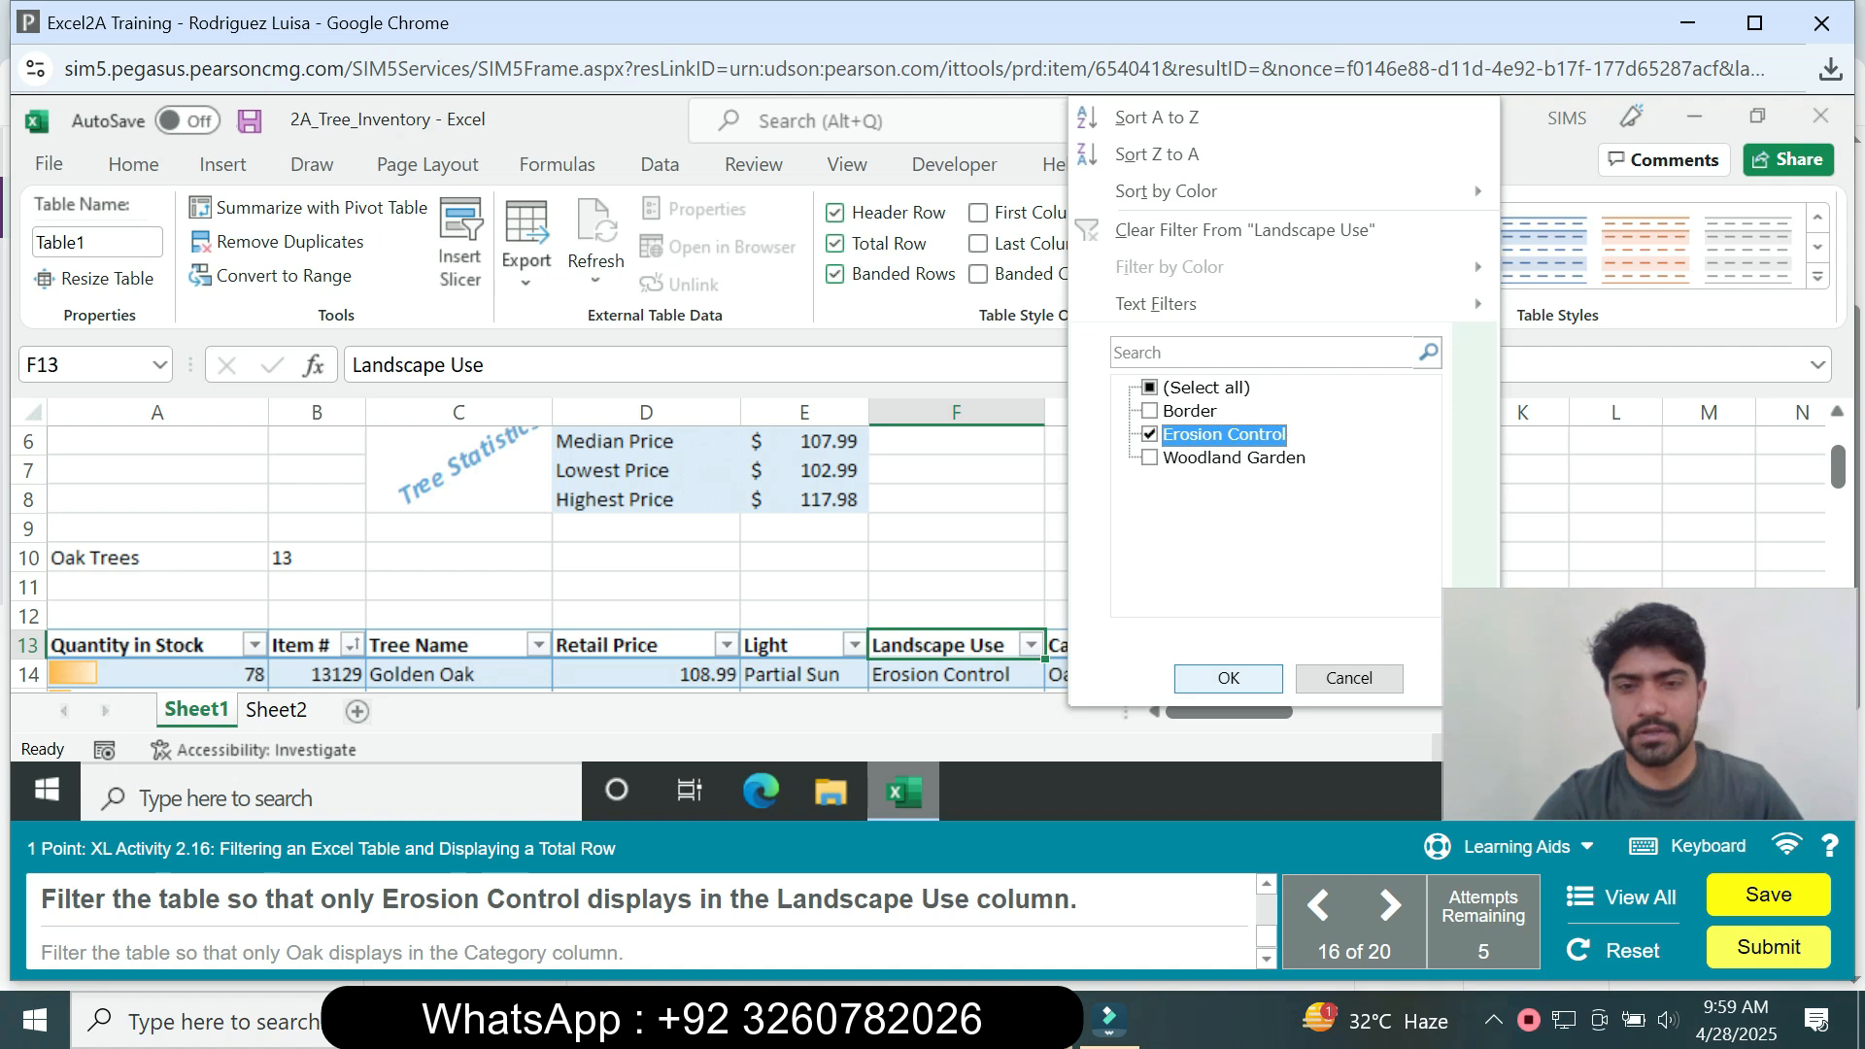
key("Return")
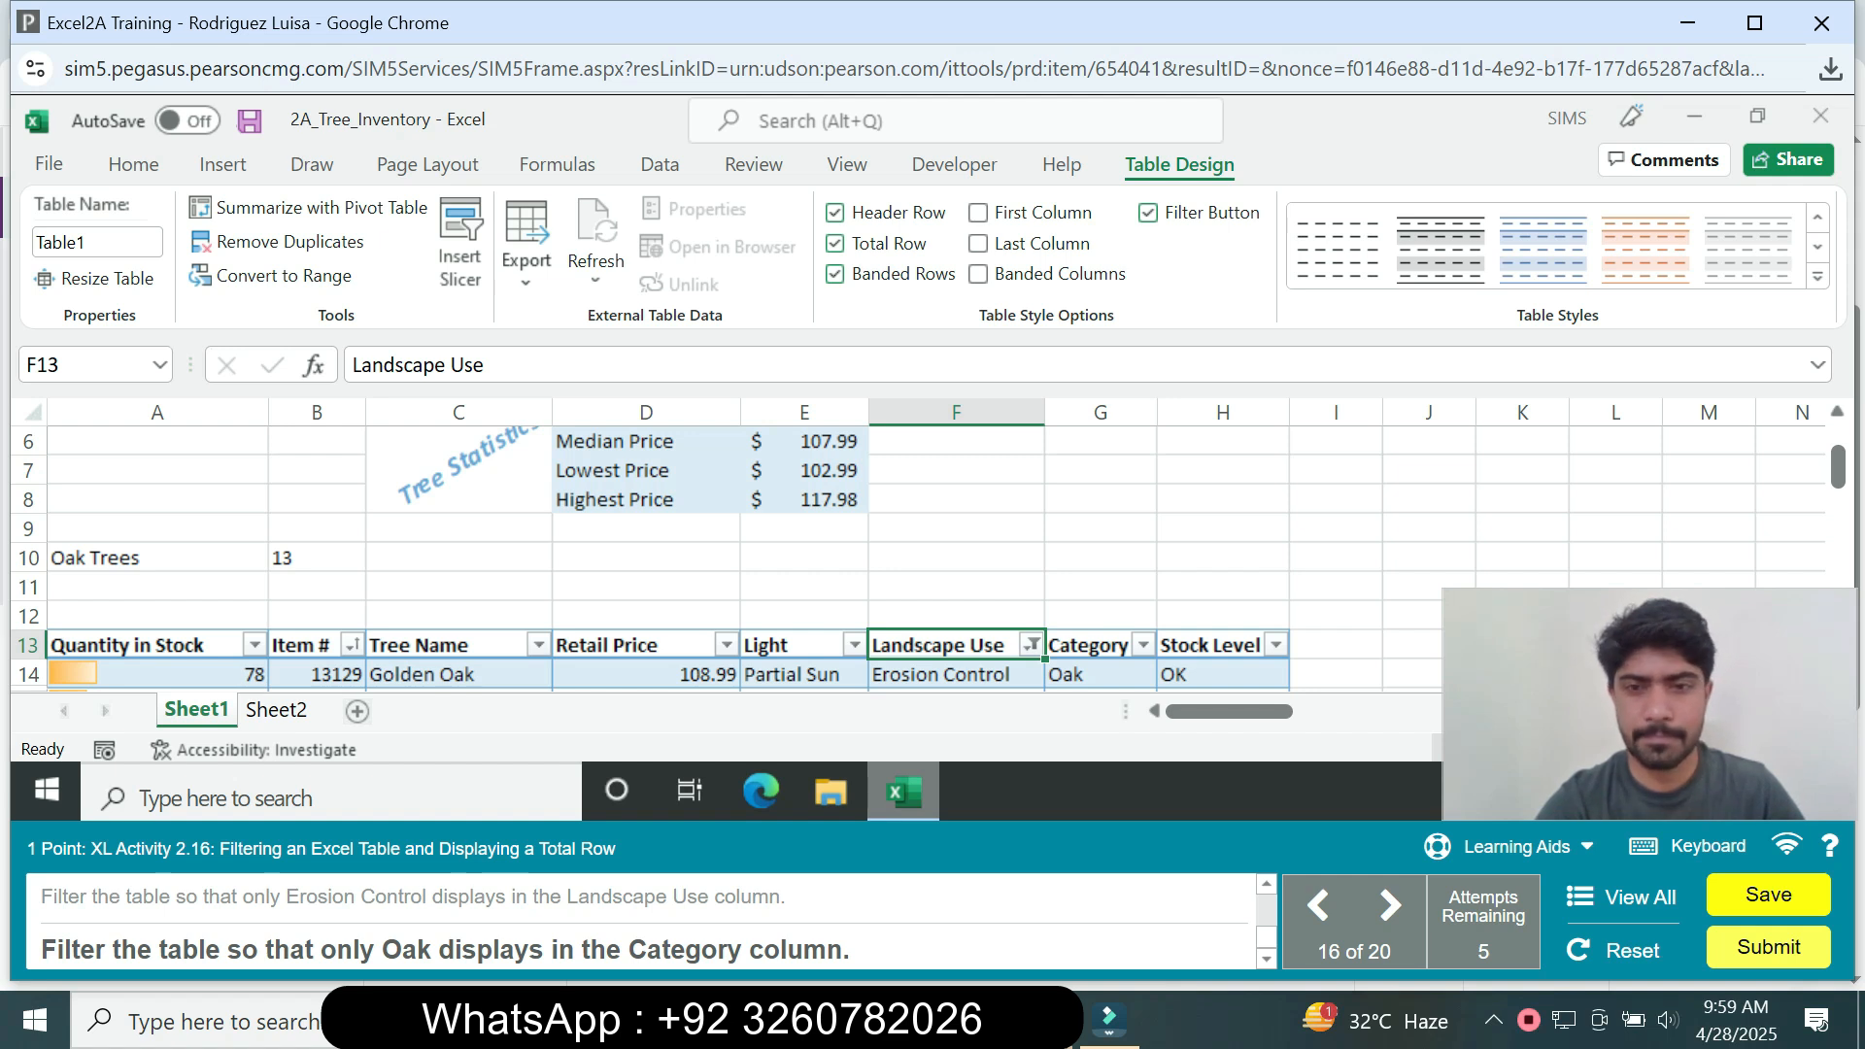
Filter the Category column of the tree table so that only Oak rows display
left_click(1099, 644)
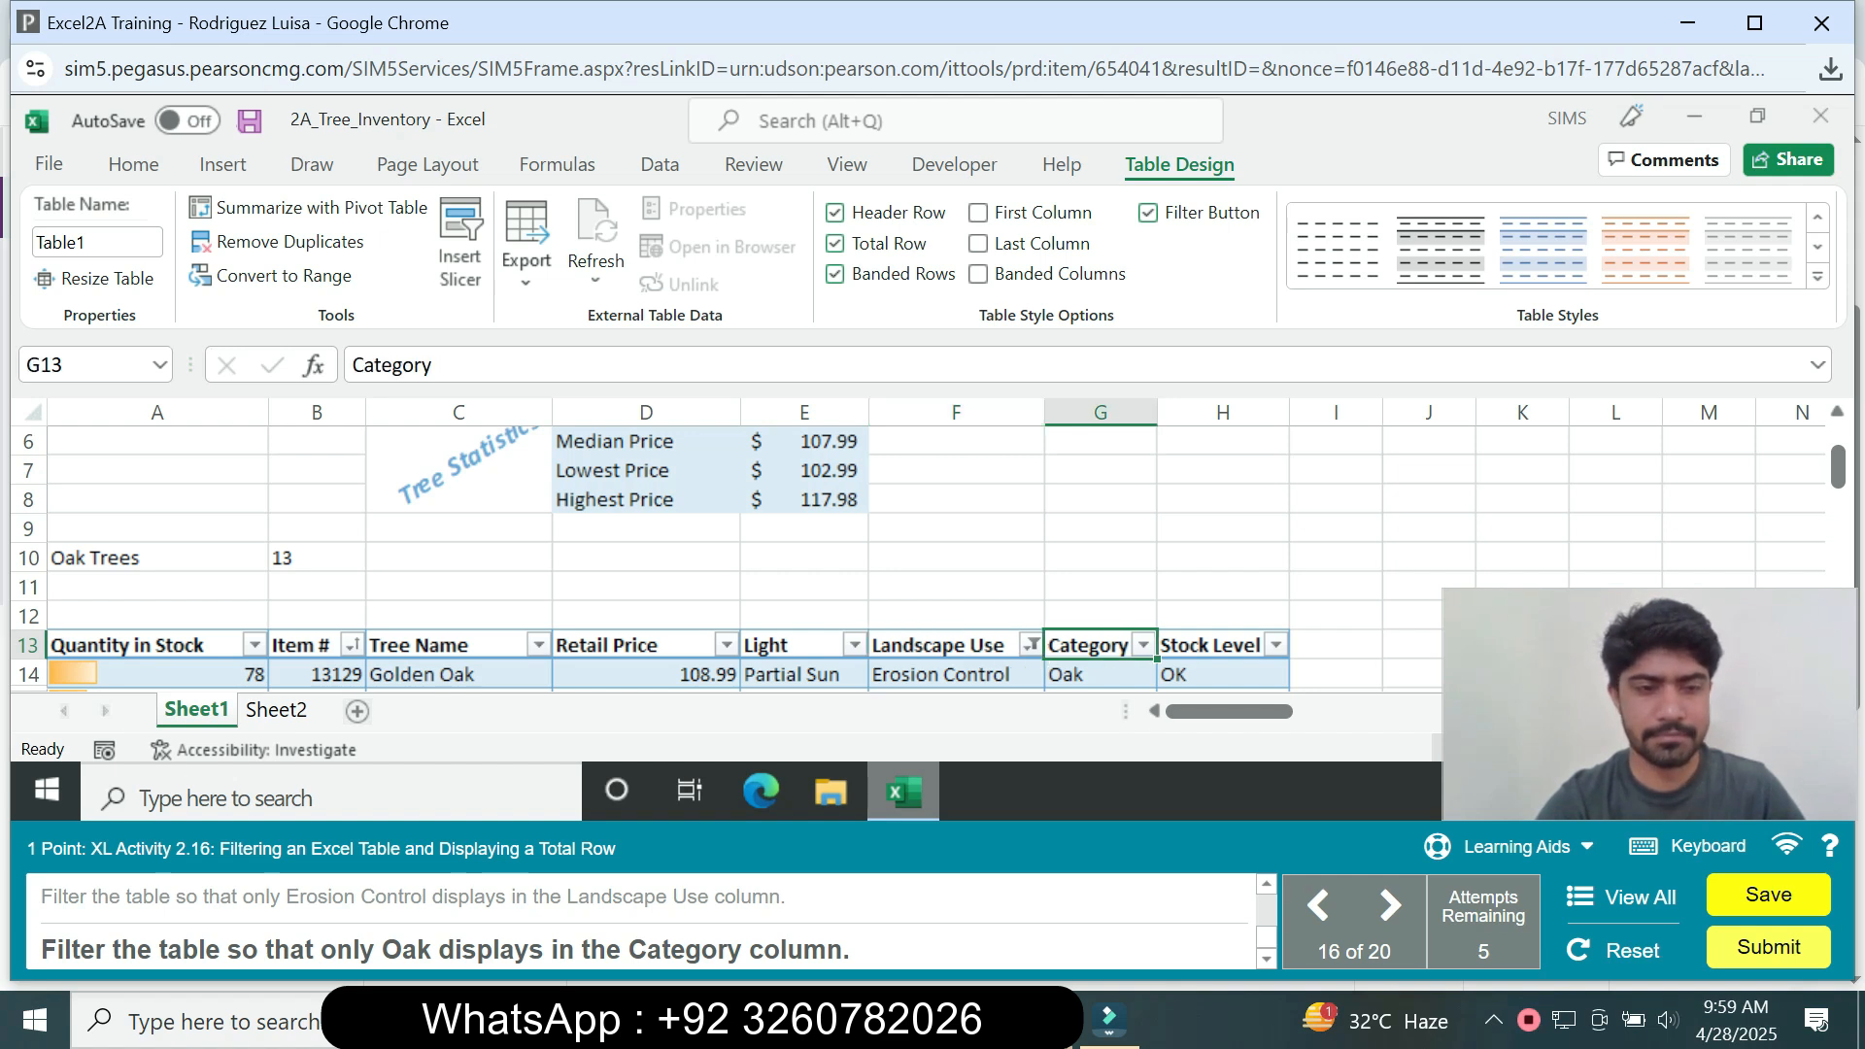
key("alt+Down")
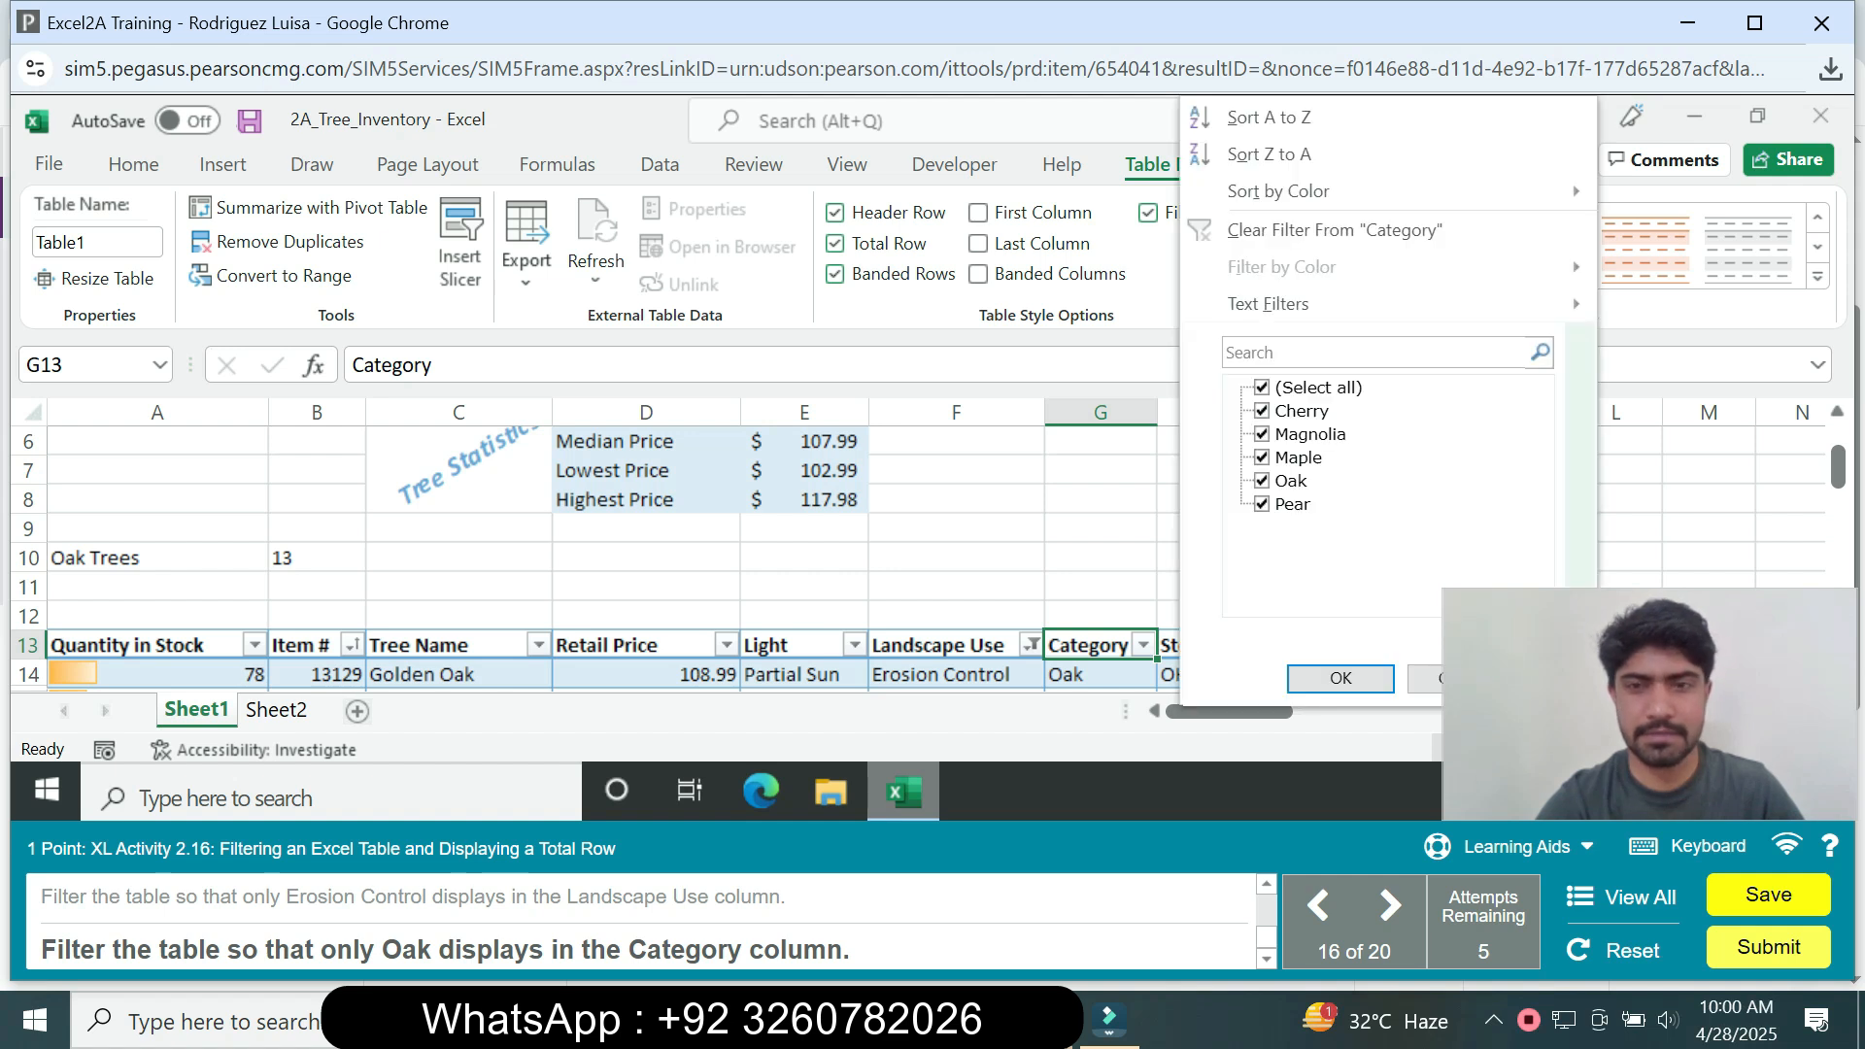
left_click(1261, 387)
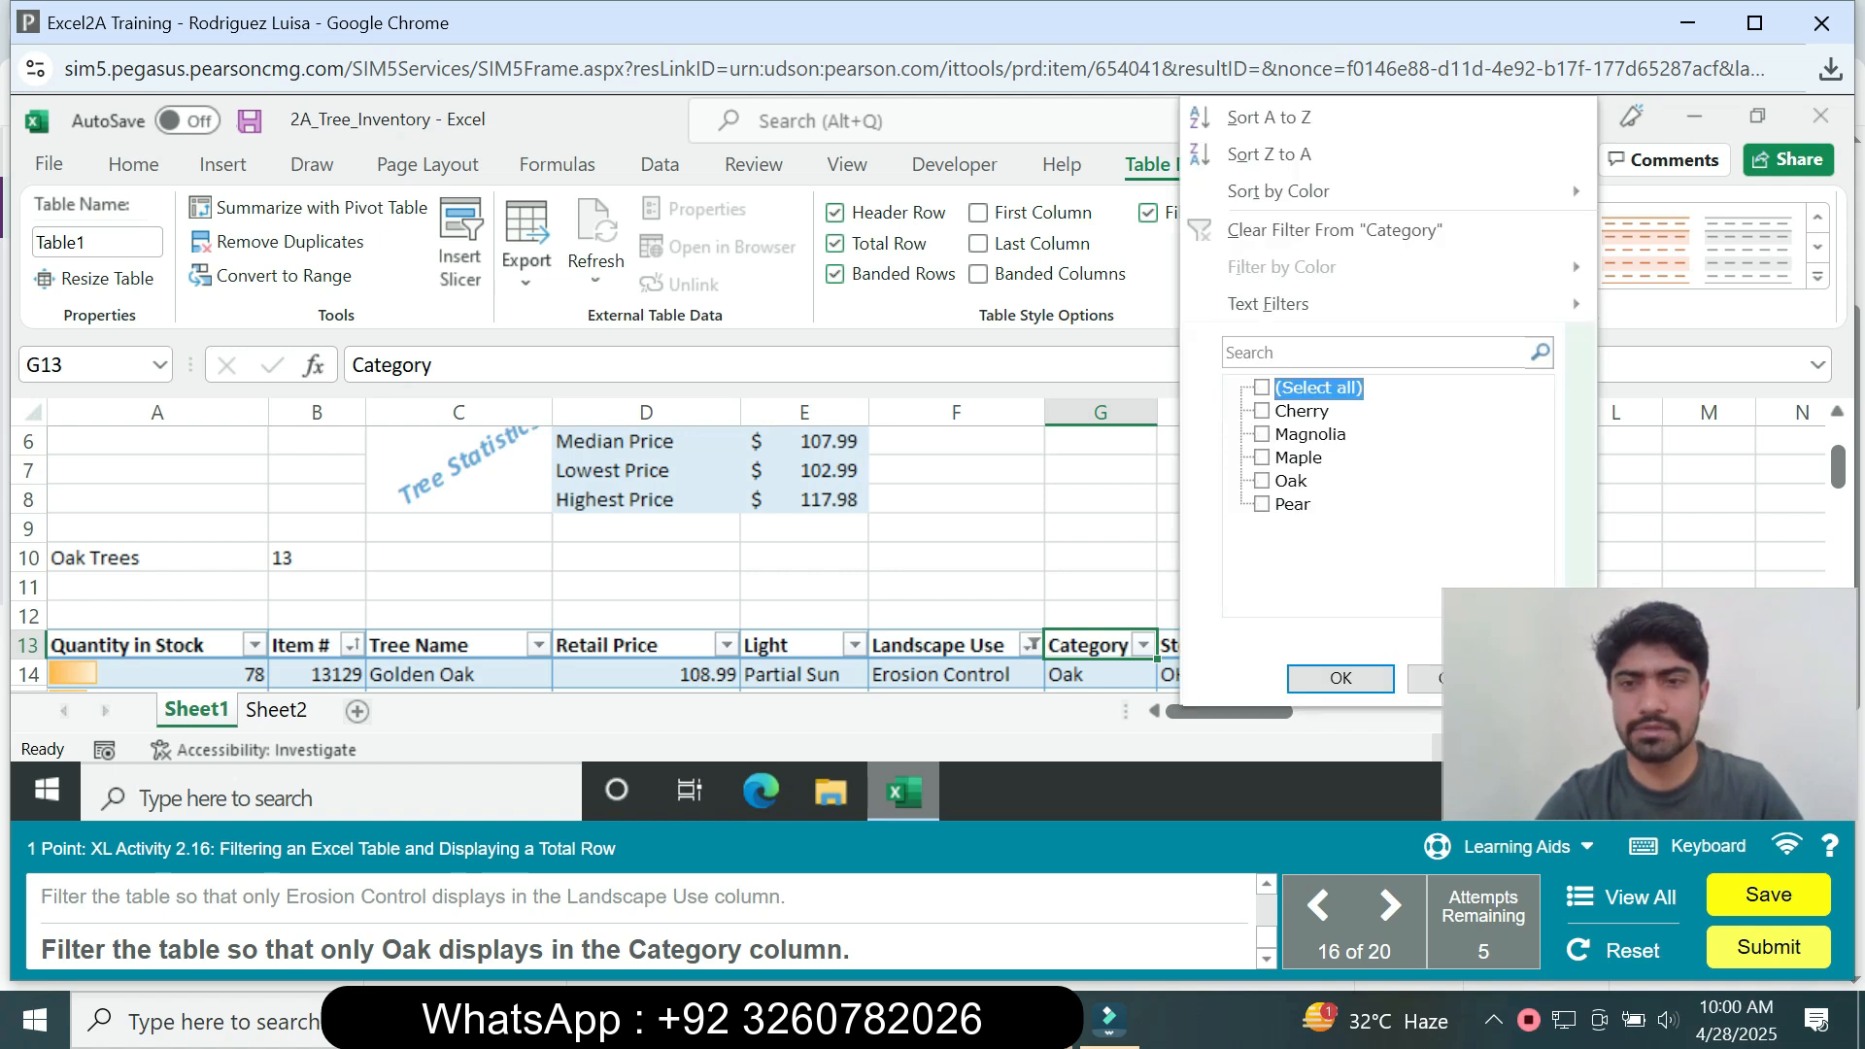
left_click(1261, 480)
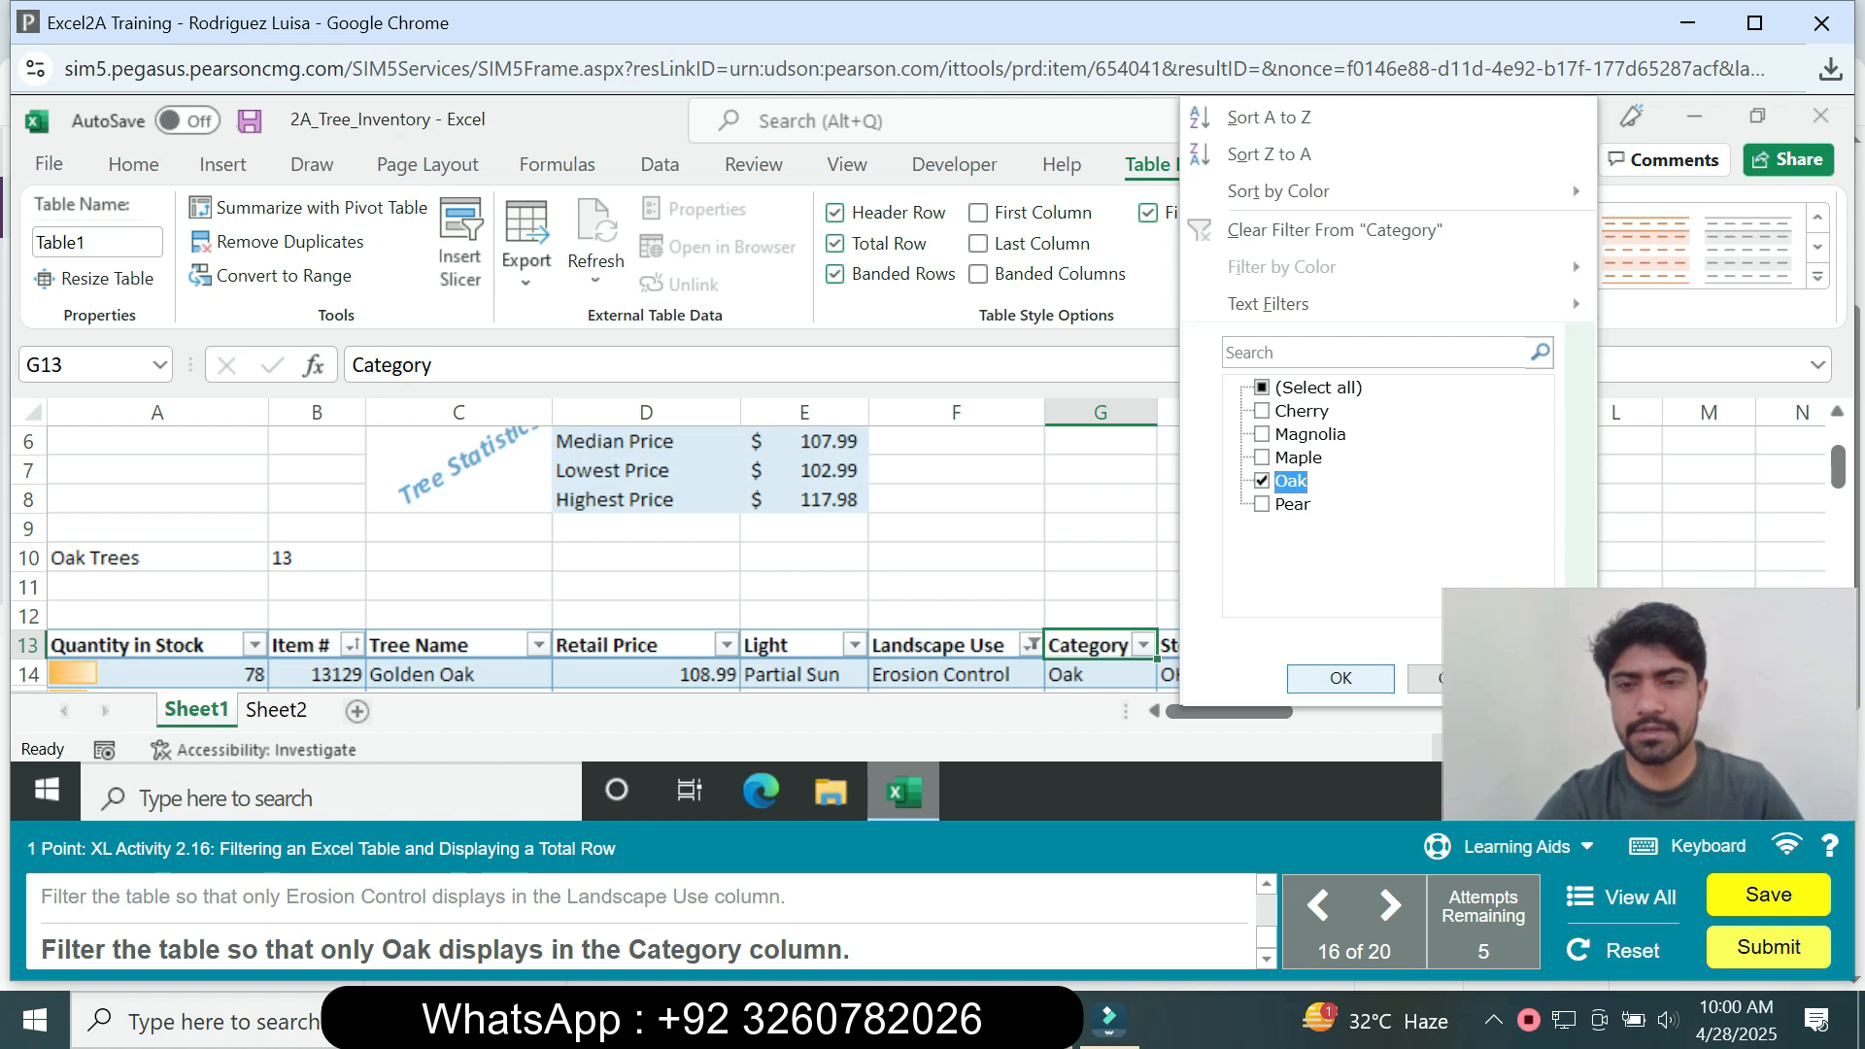
left_click(1340, 679)
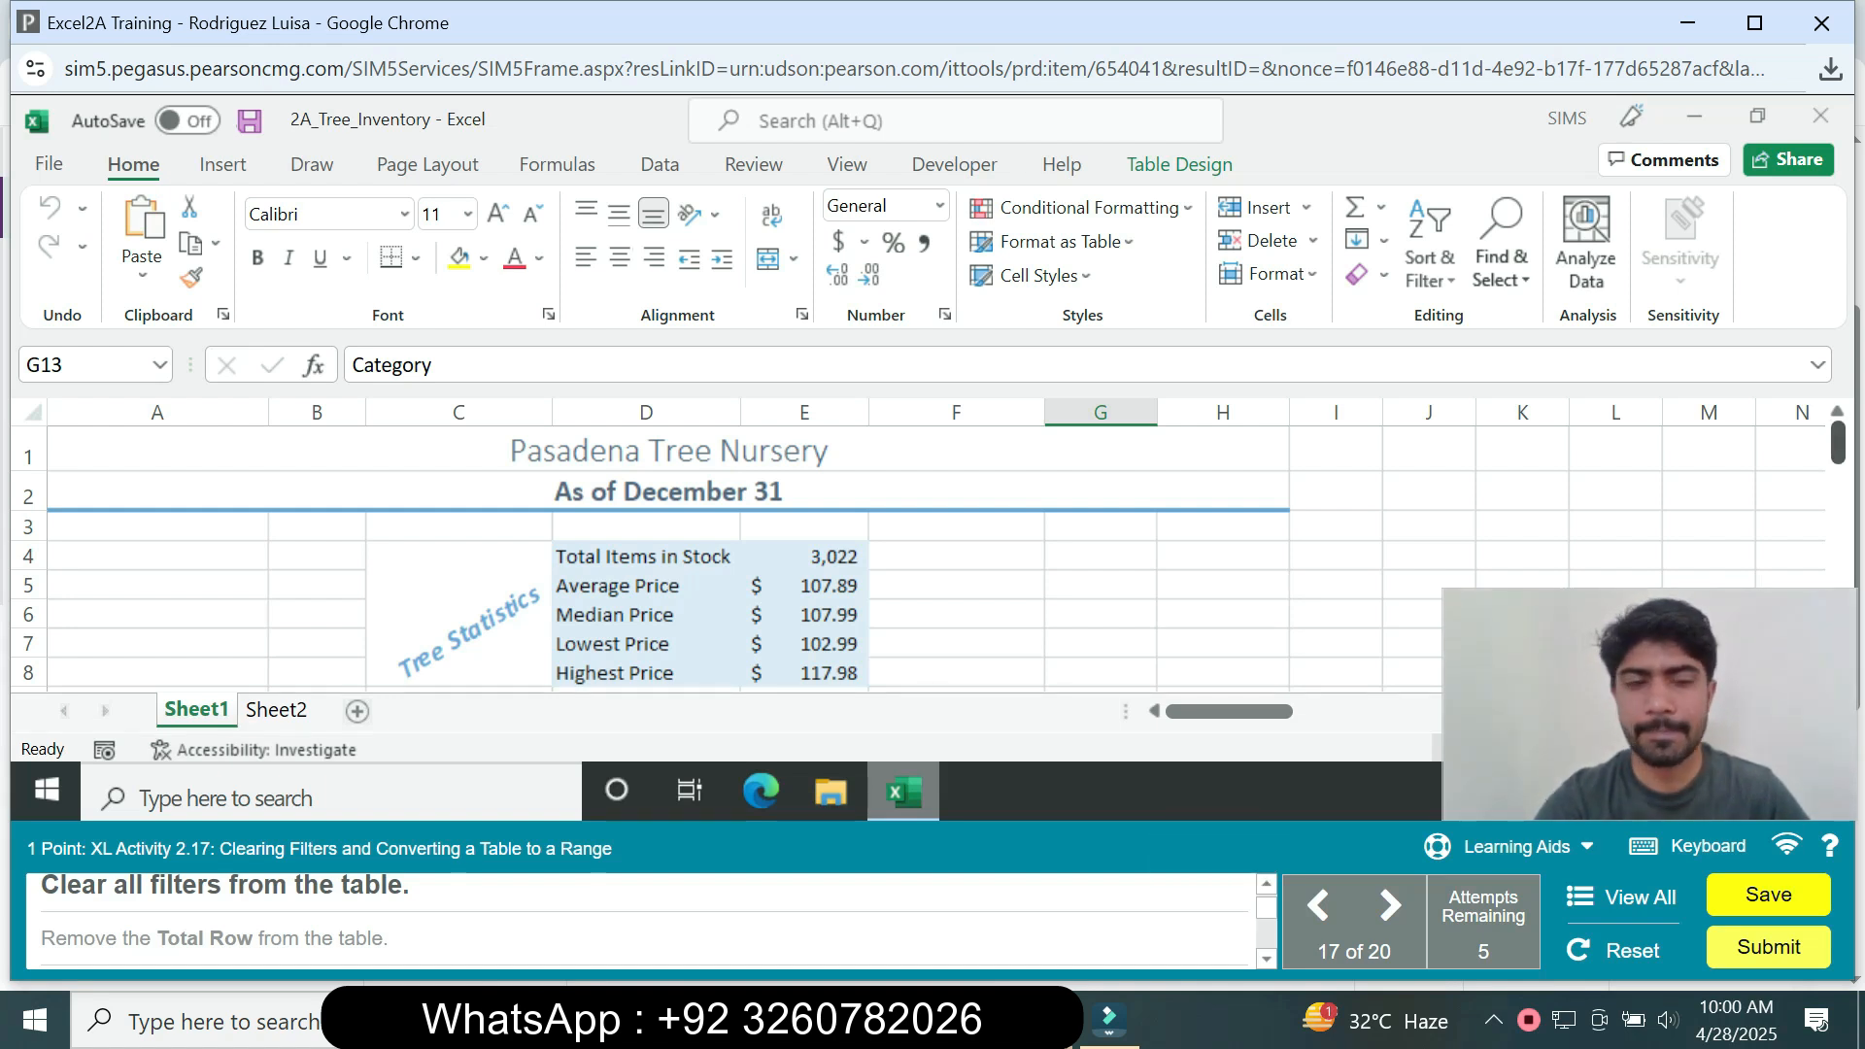
Clear the Category and Landscape Use filters from the tree table and remove its Total Row
scroll(680, 554, "down", 3)
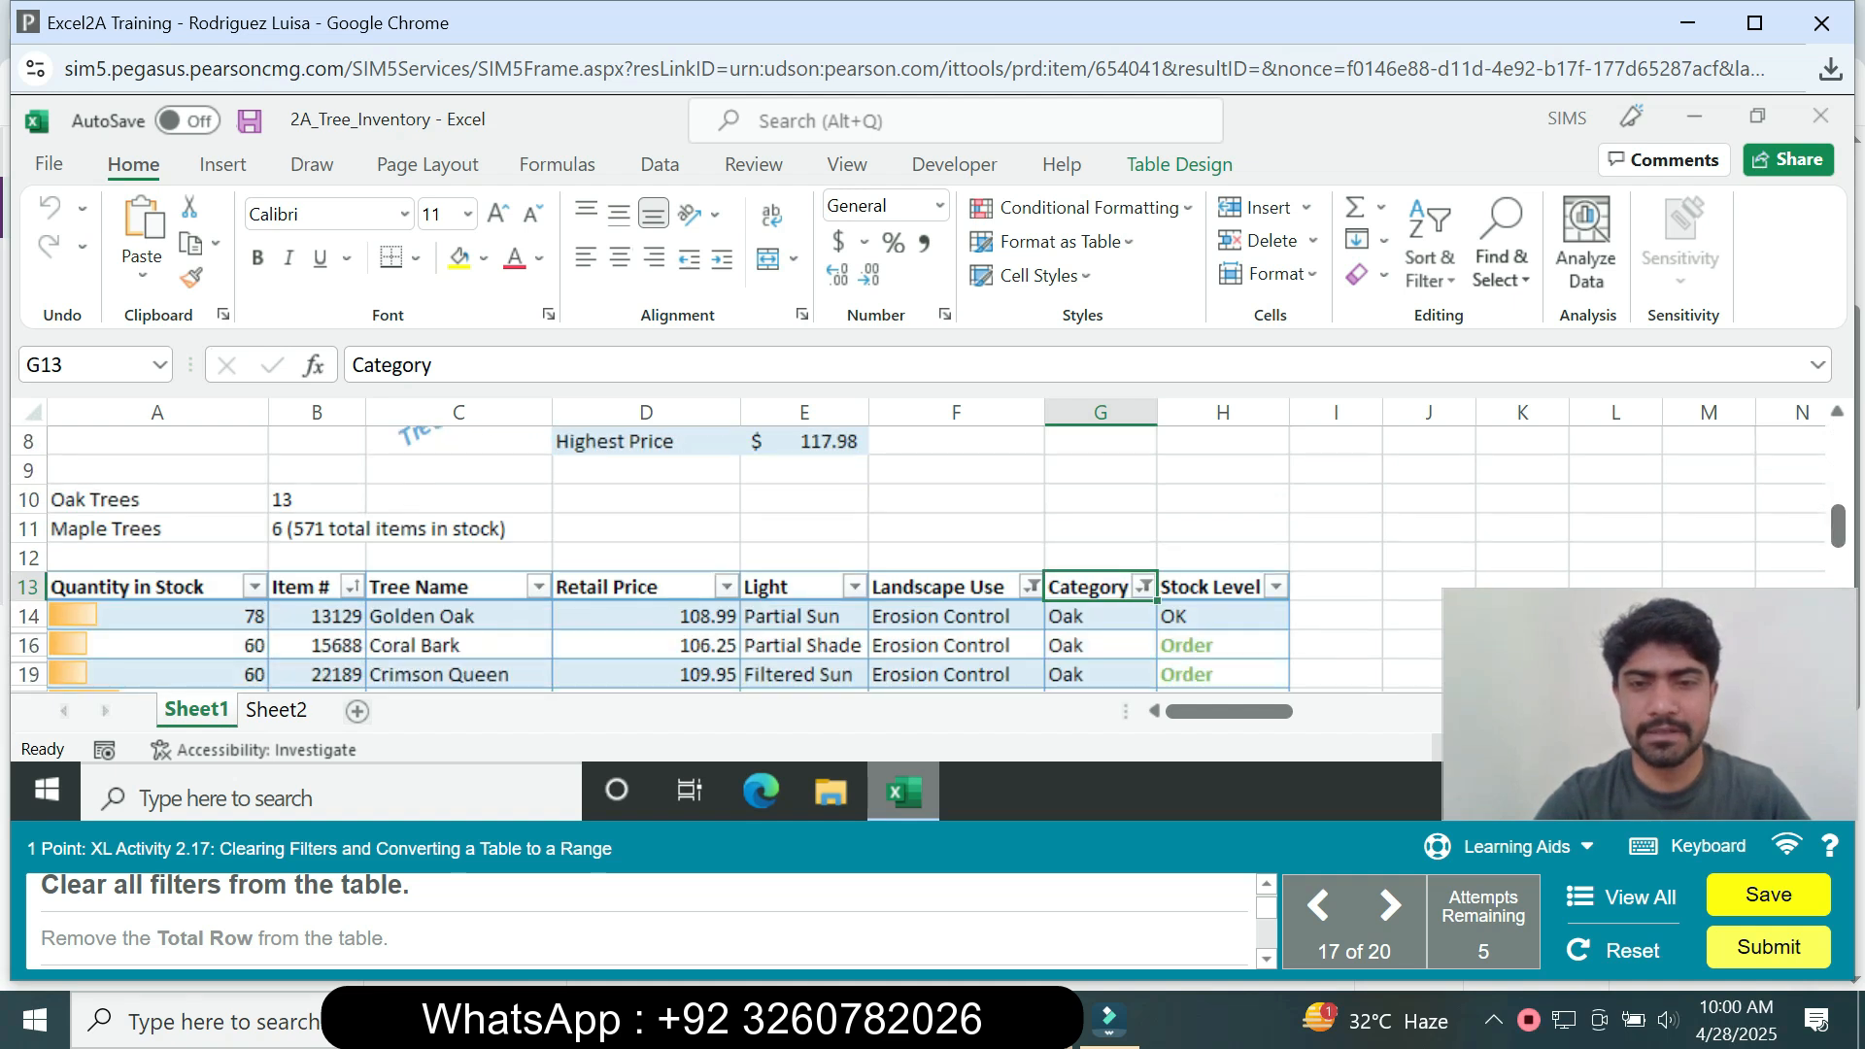
left_click(1145, 587)
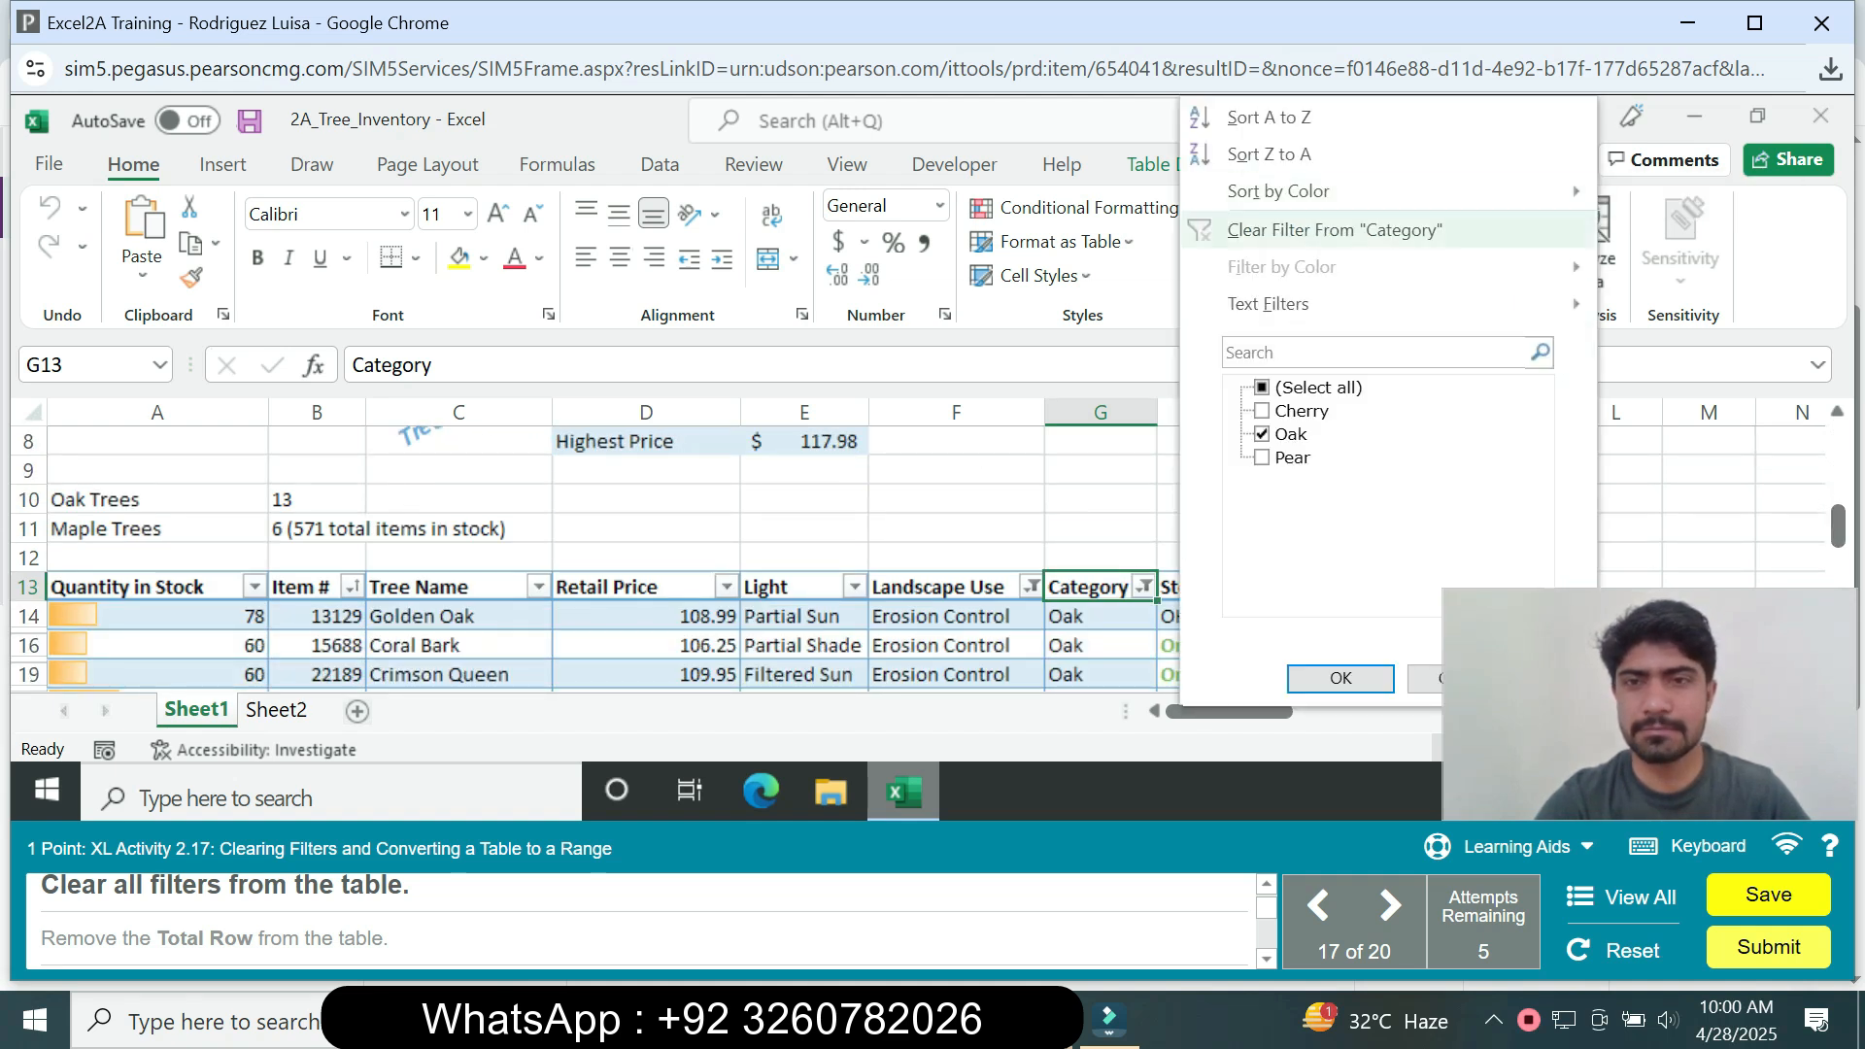
left_click(1263, 231)
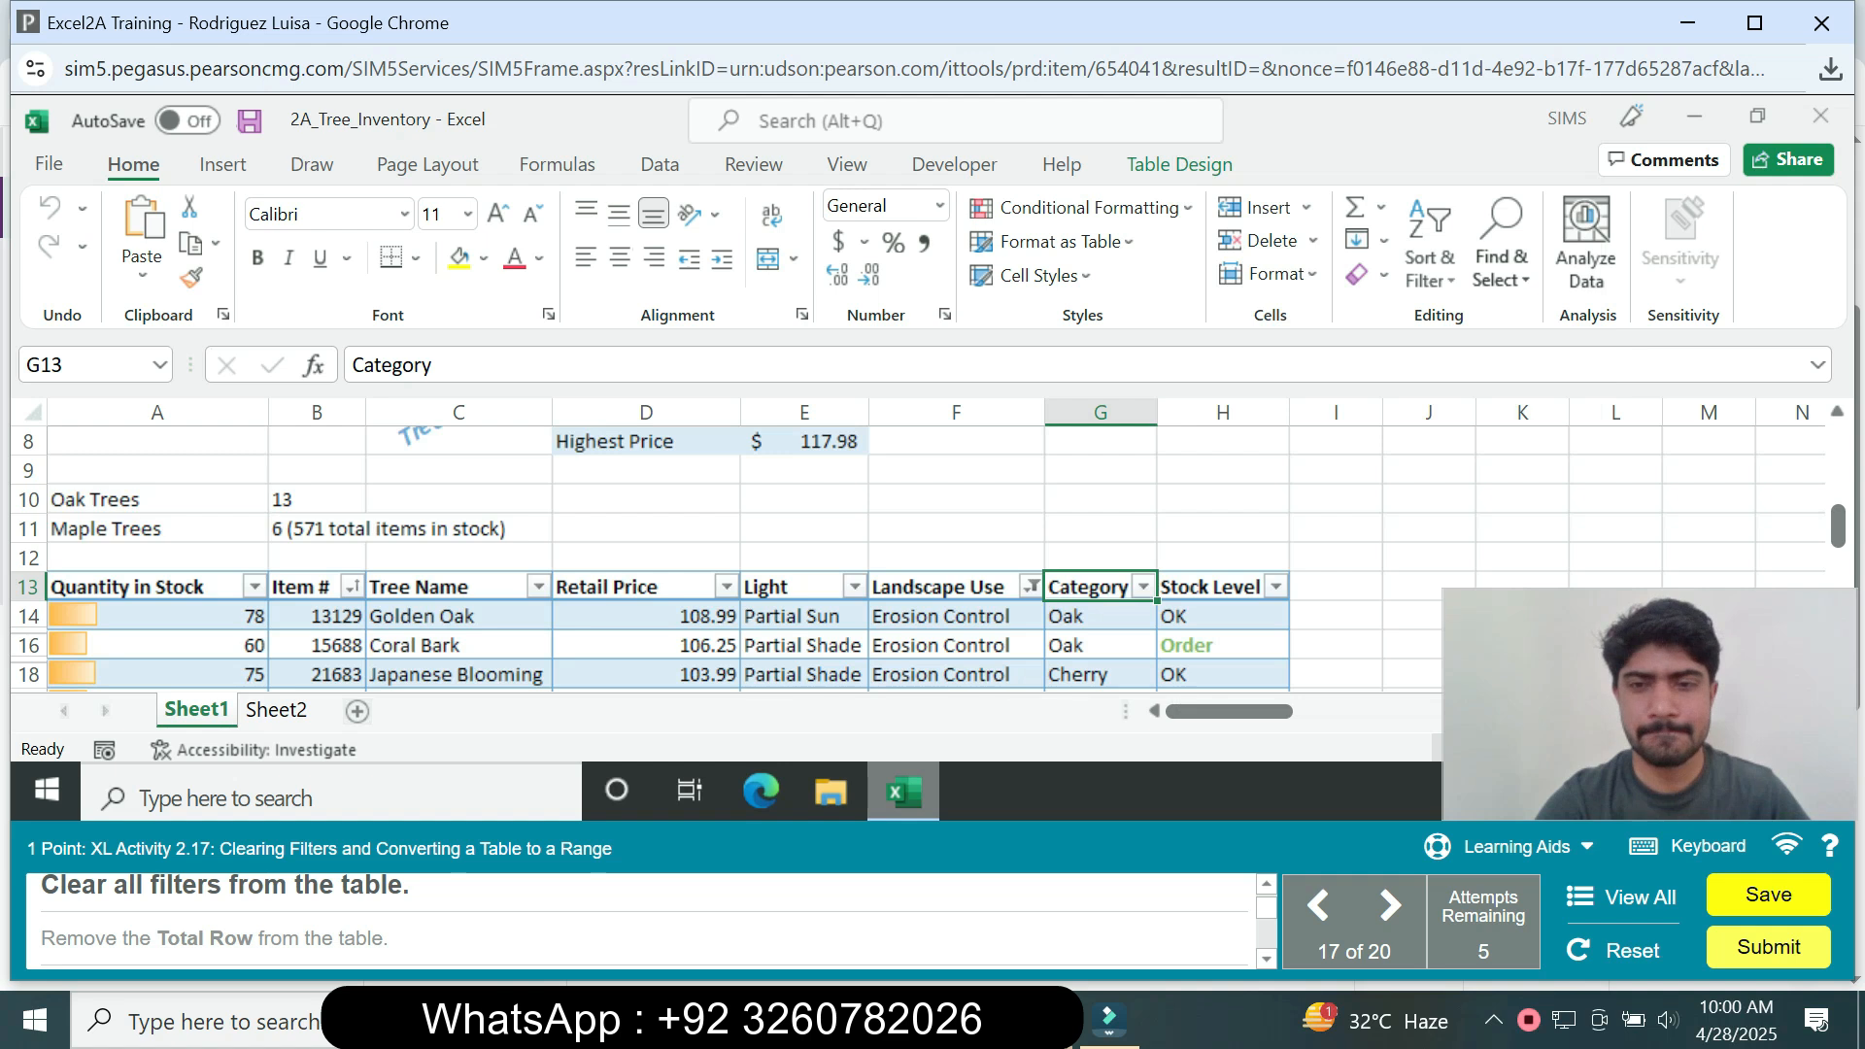
left_click(1030, 586)
left_click(1263, 232)
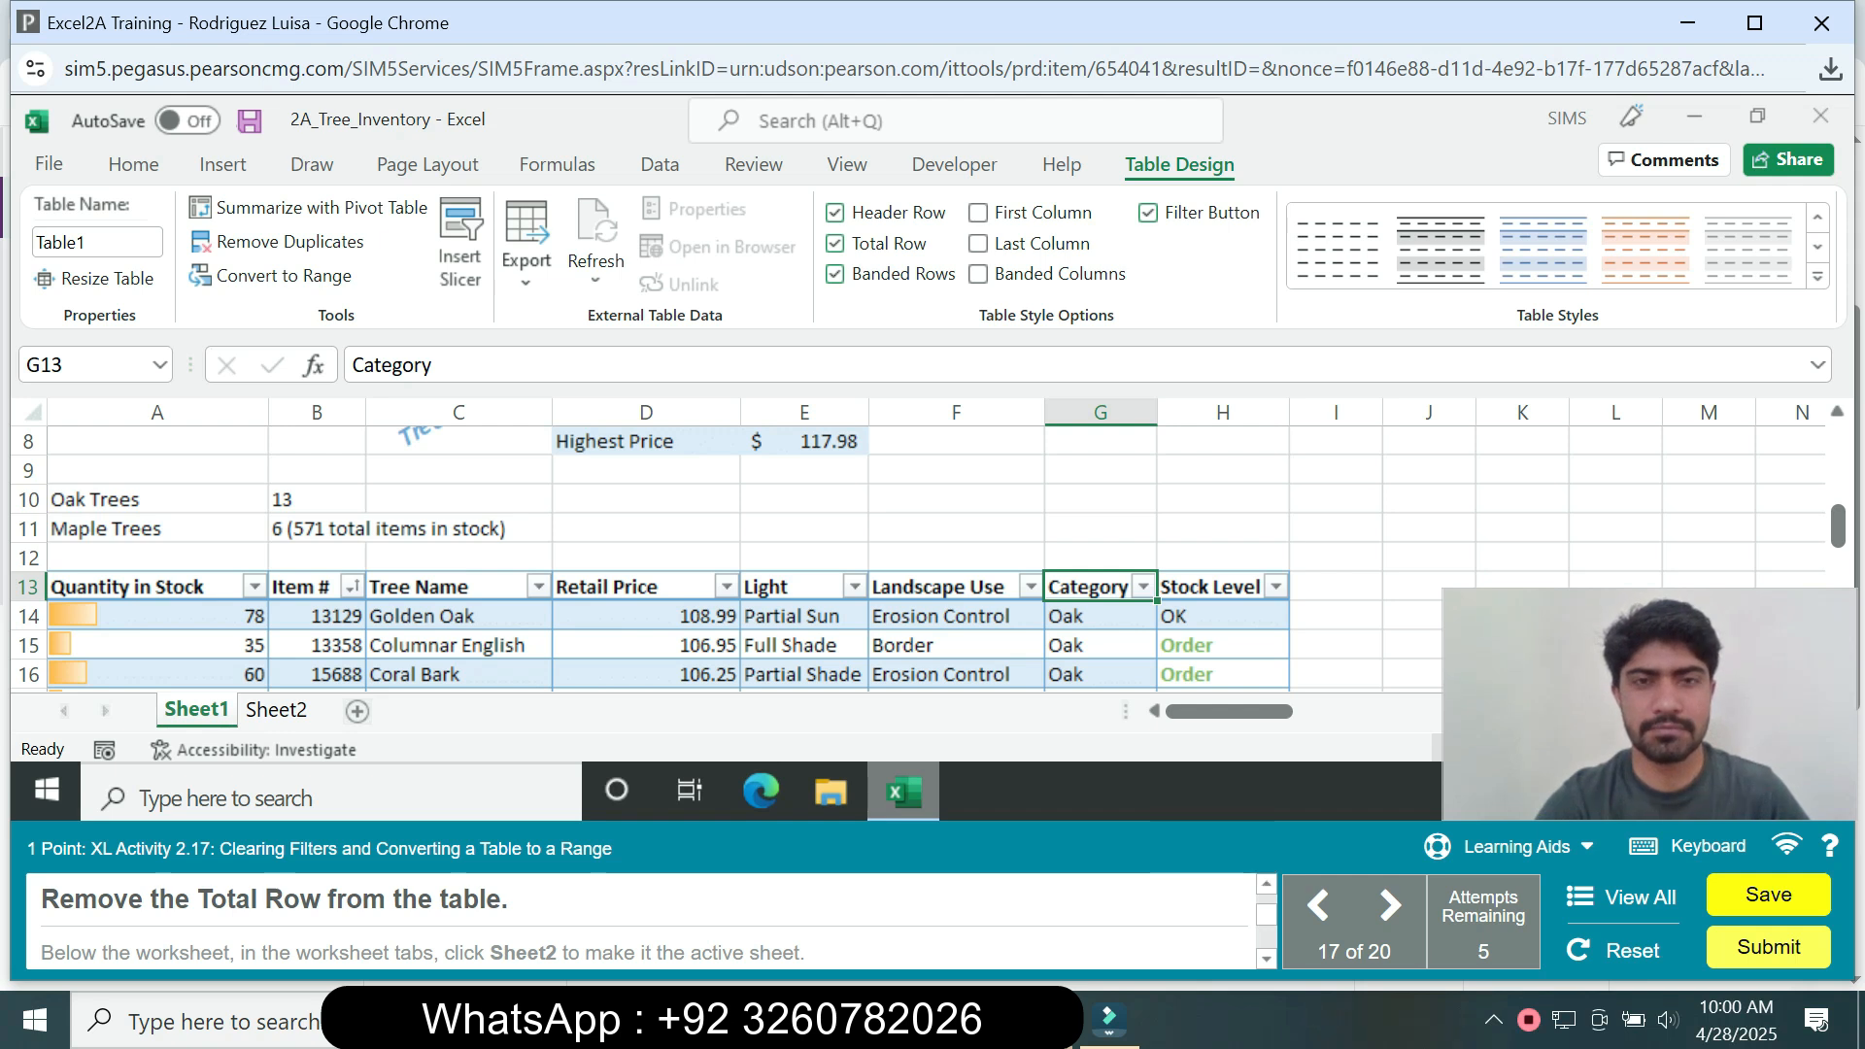
left_click(645, 646)
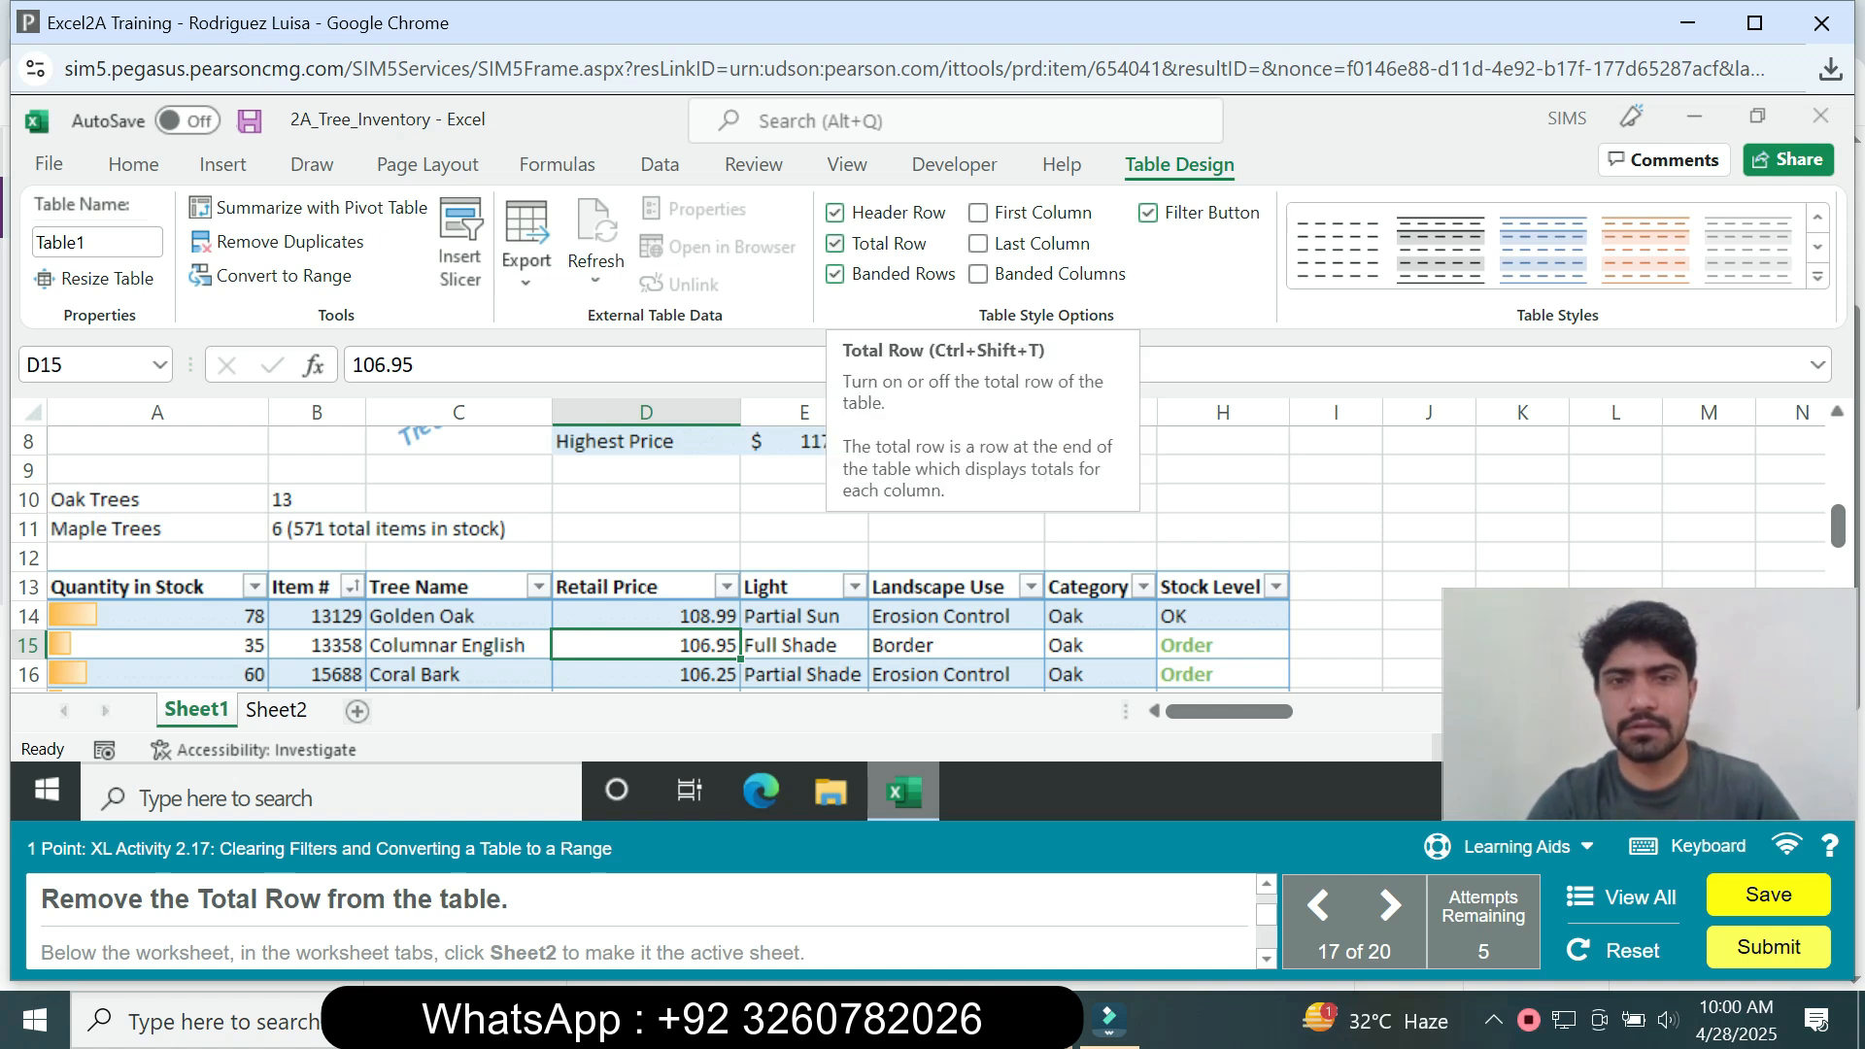
left_click(835, 242)
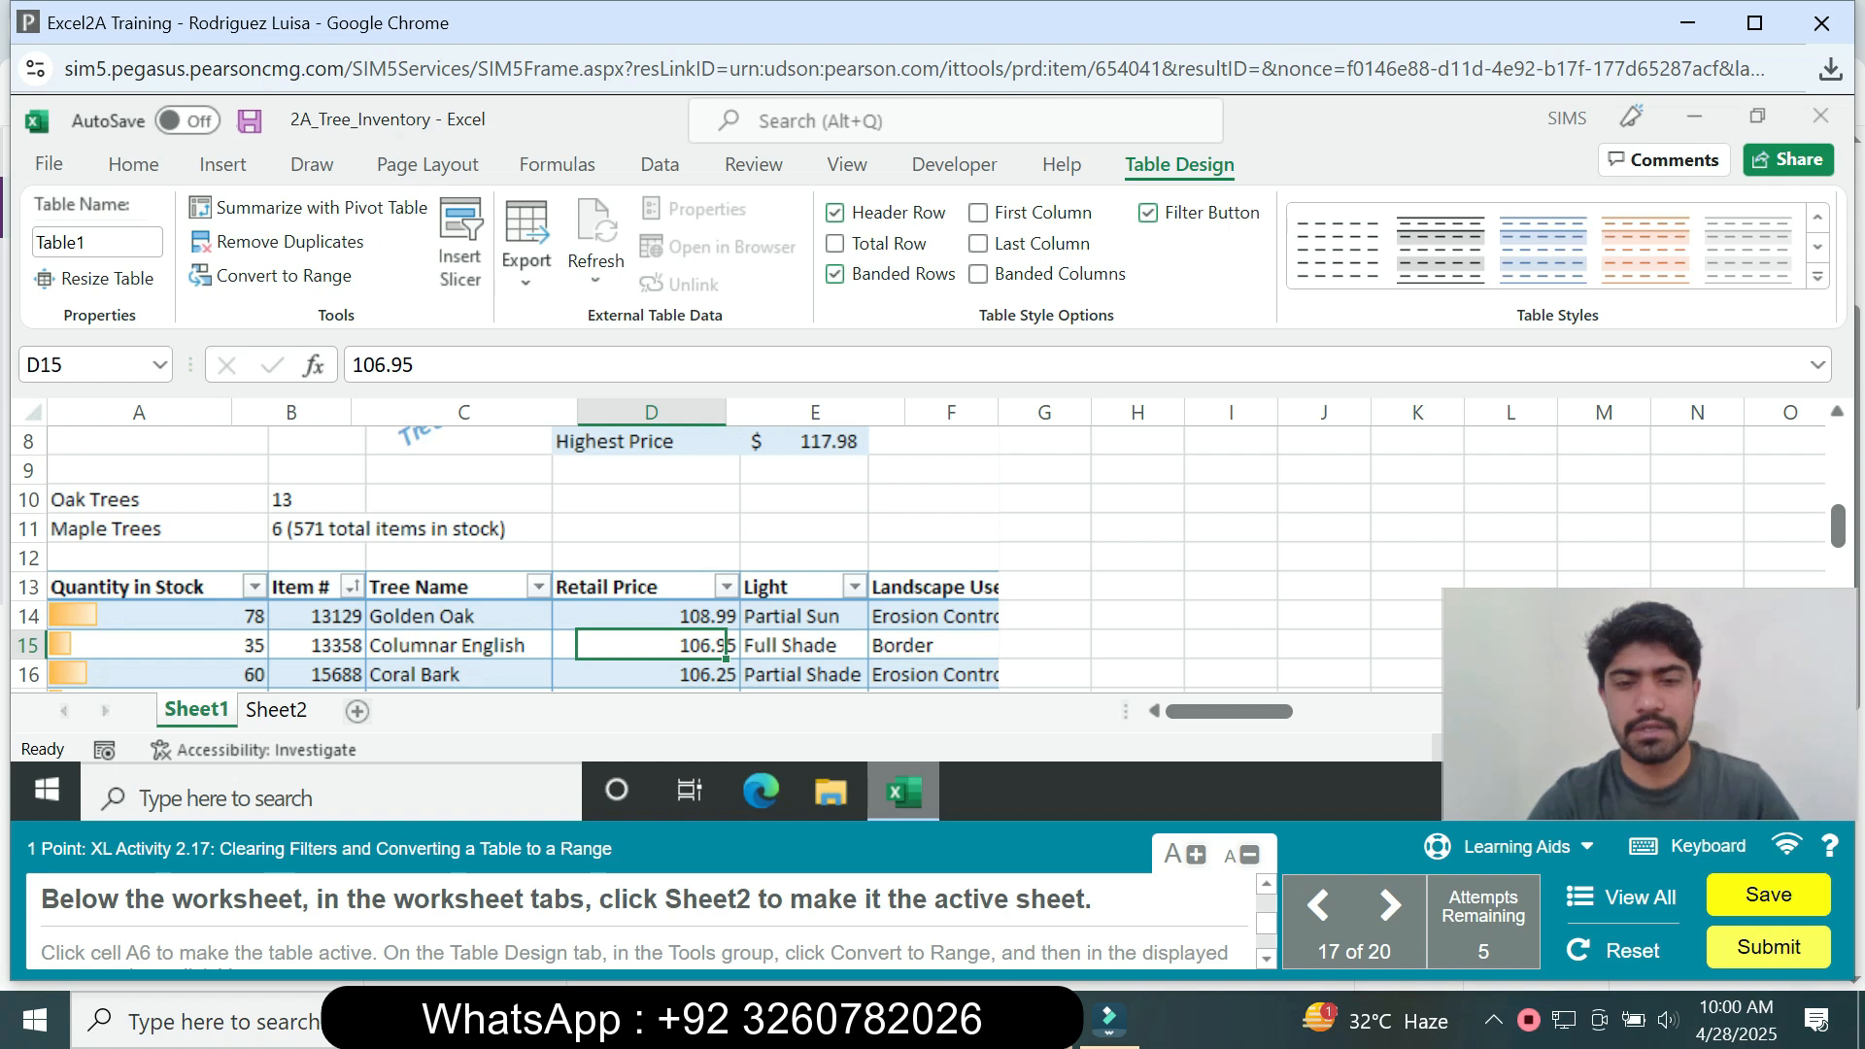
Convert the palm tree inventory table on Sheet2 to a normal range, starting from cell A6
left_click(277, 709)
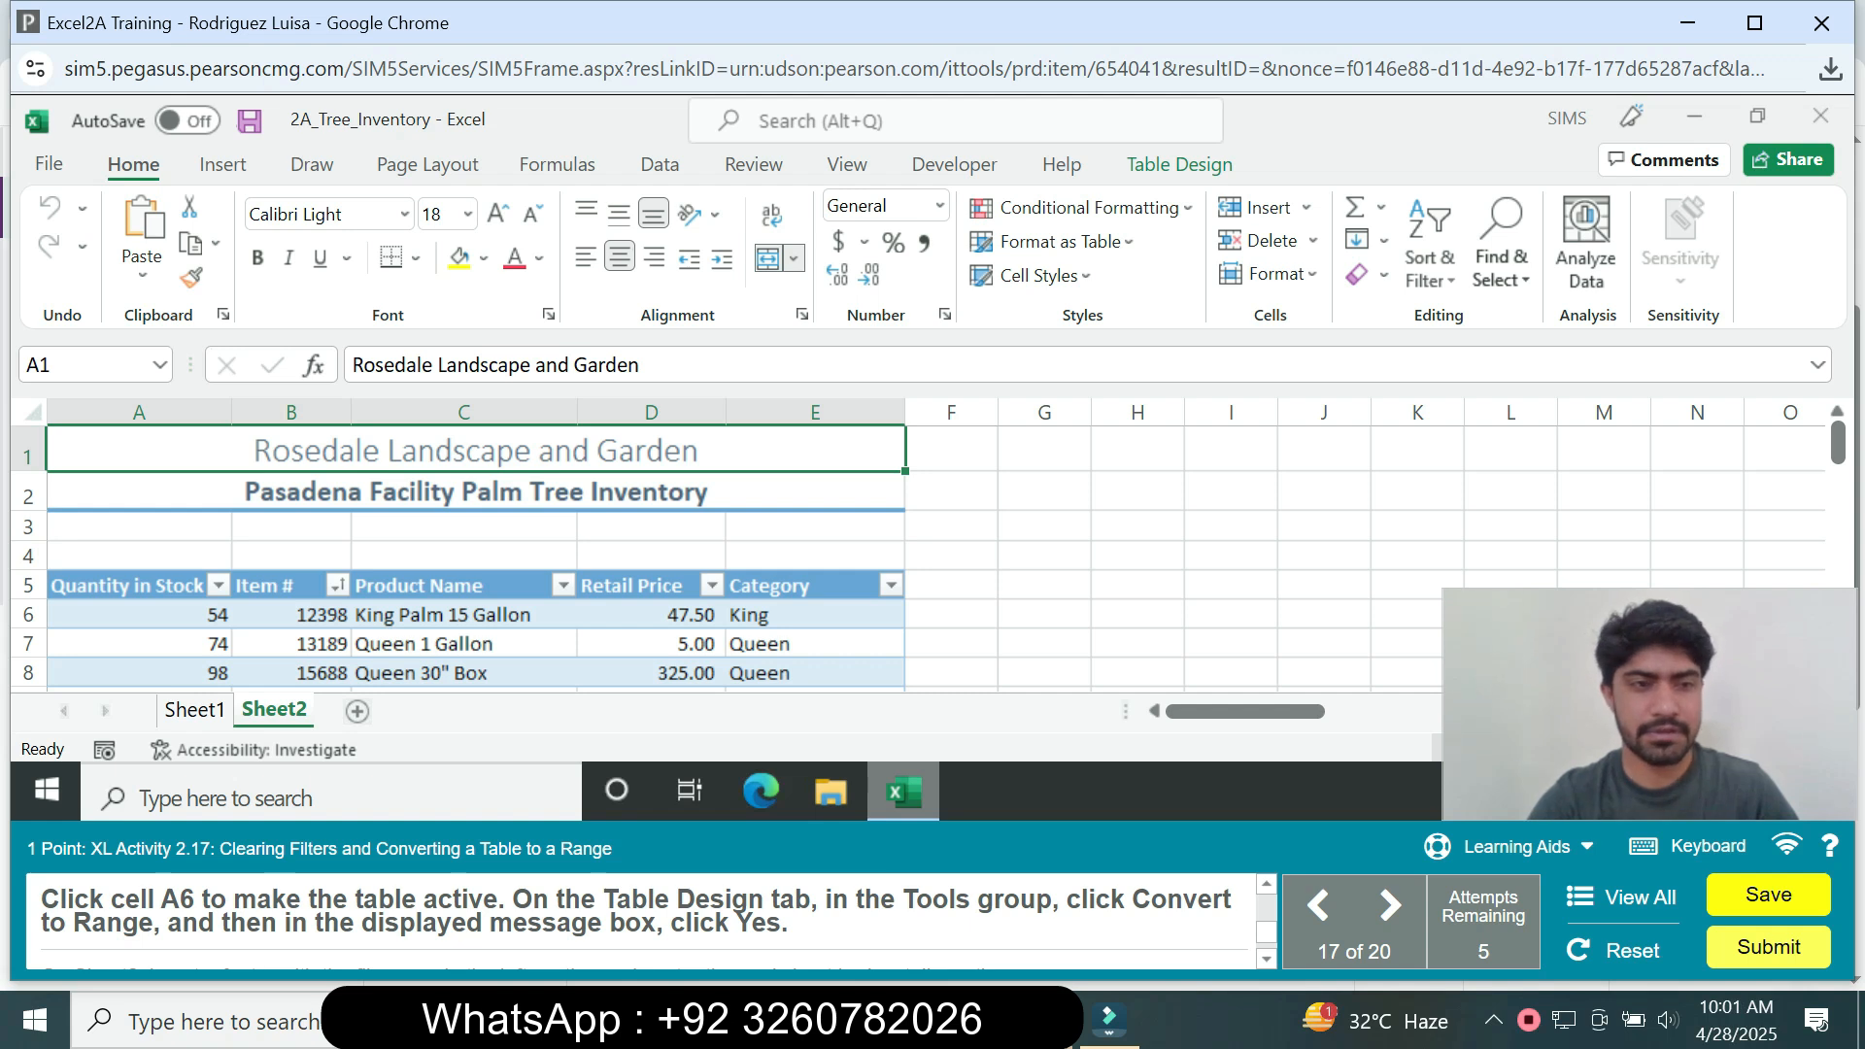
left_click(138, 614)
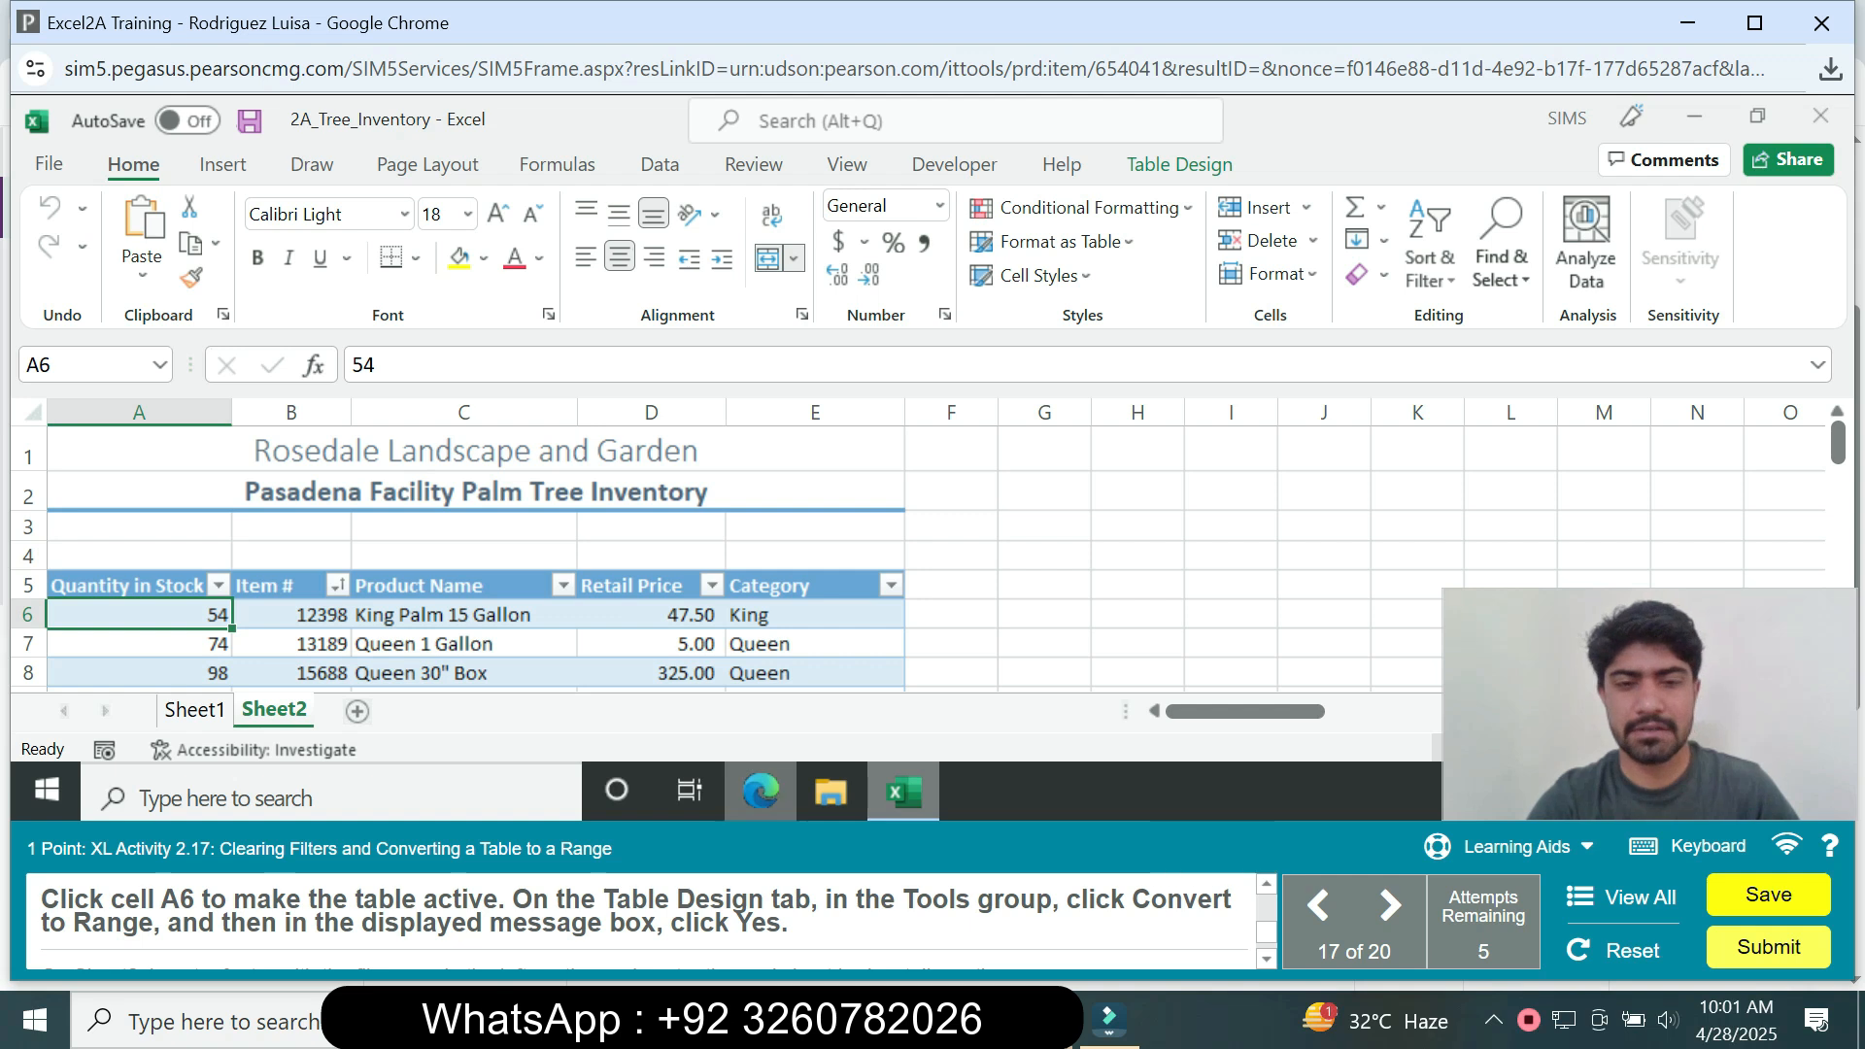
left_click(1179, 164)
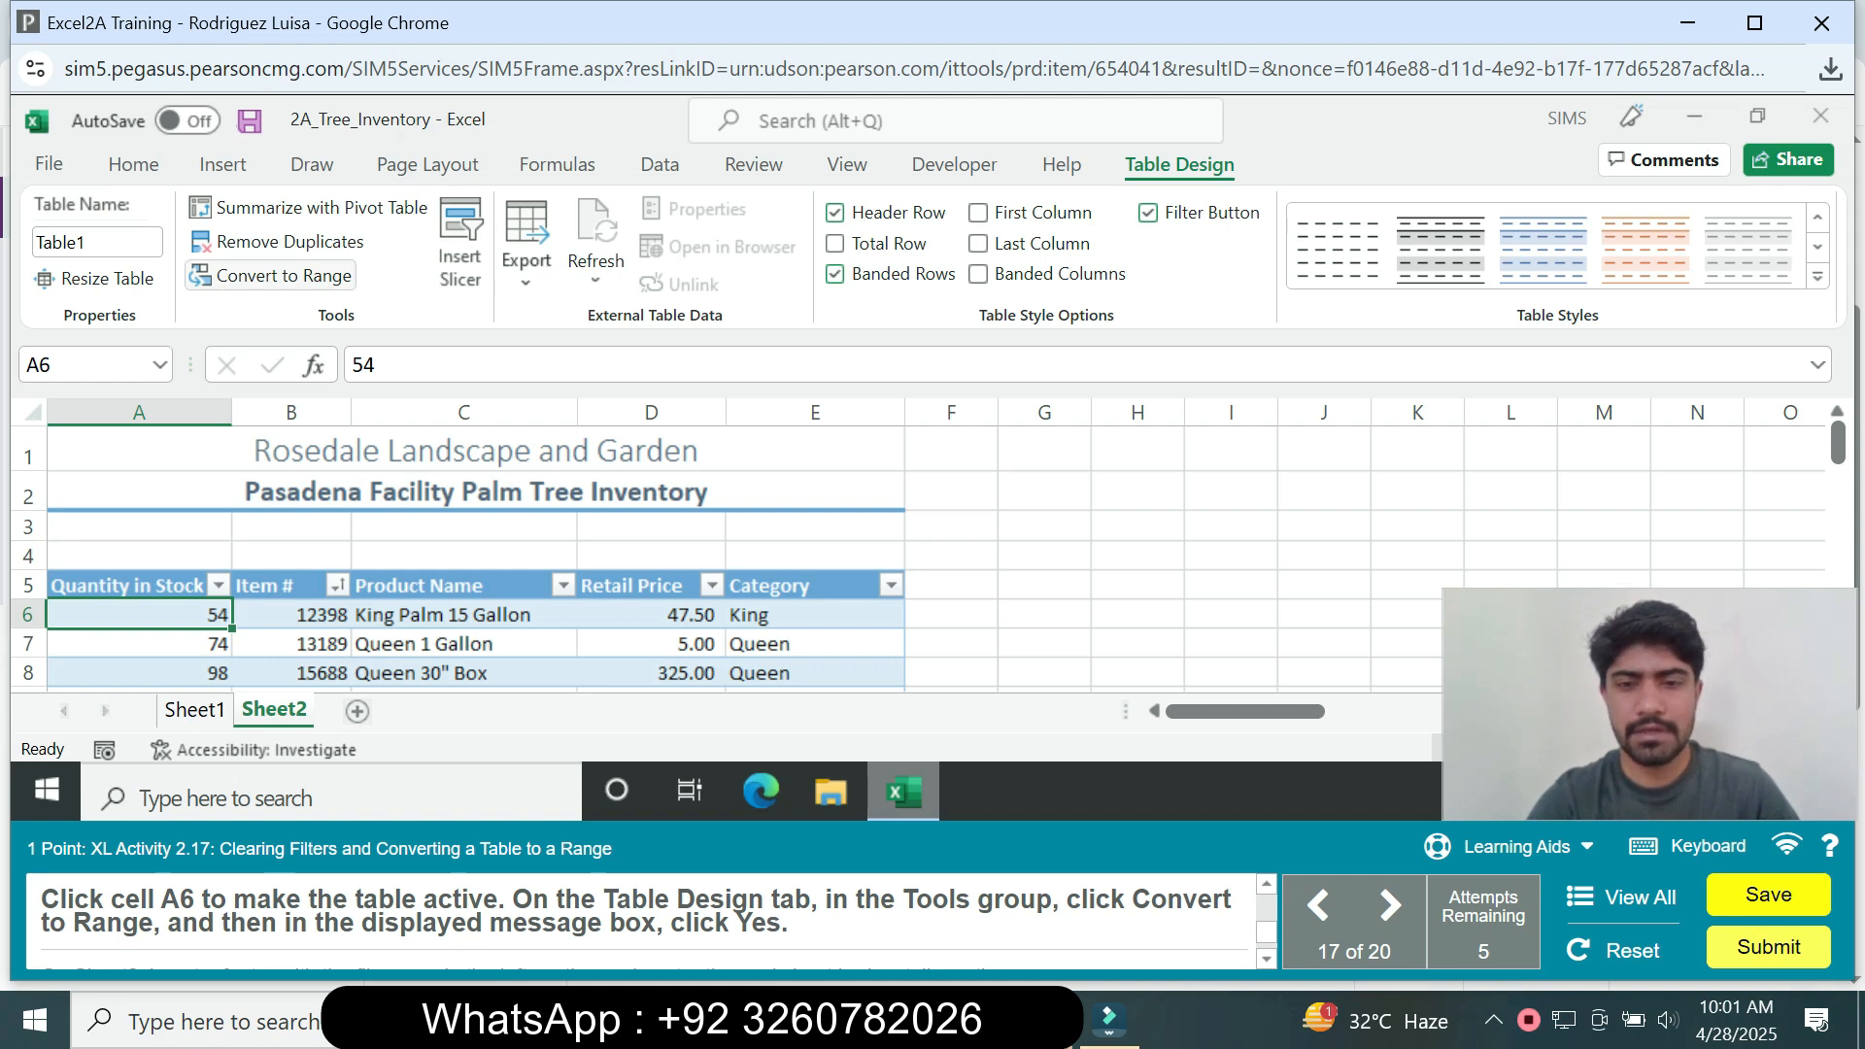
left_click(282, 276)
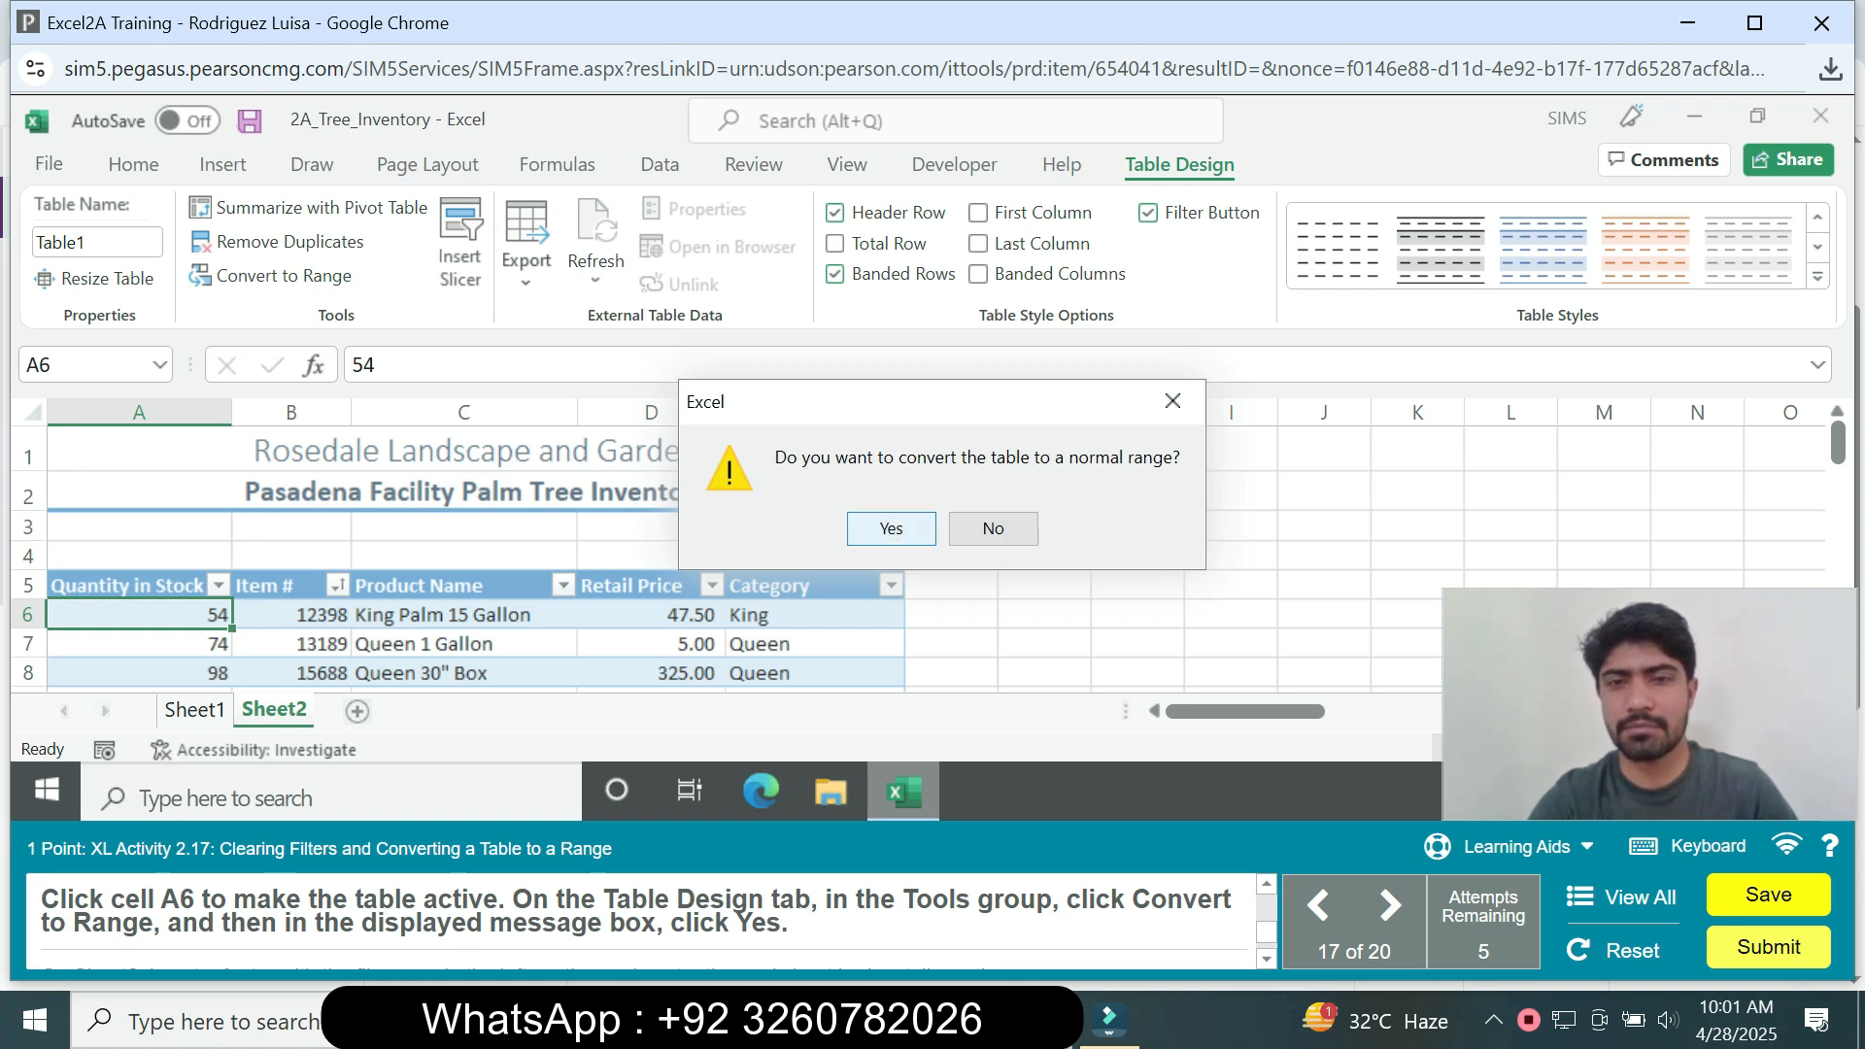
left_click(891, 528)
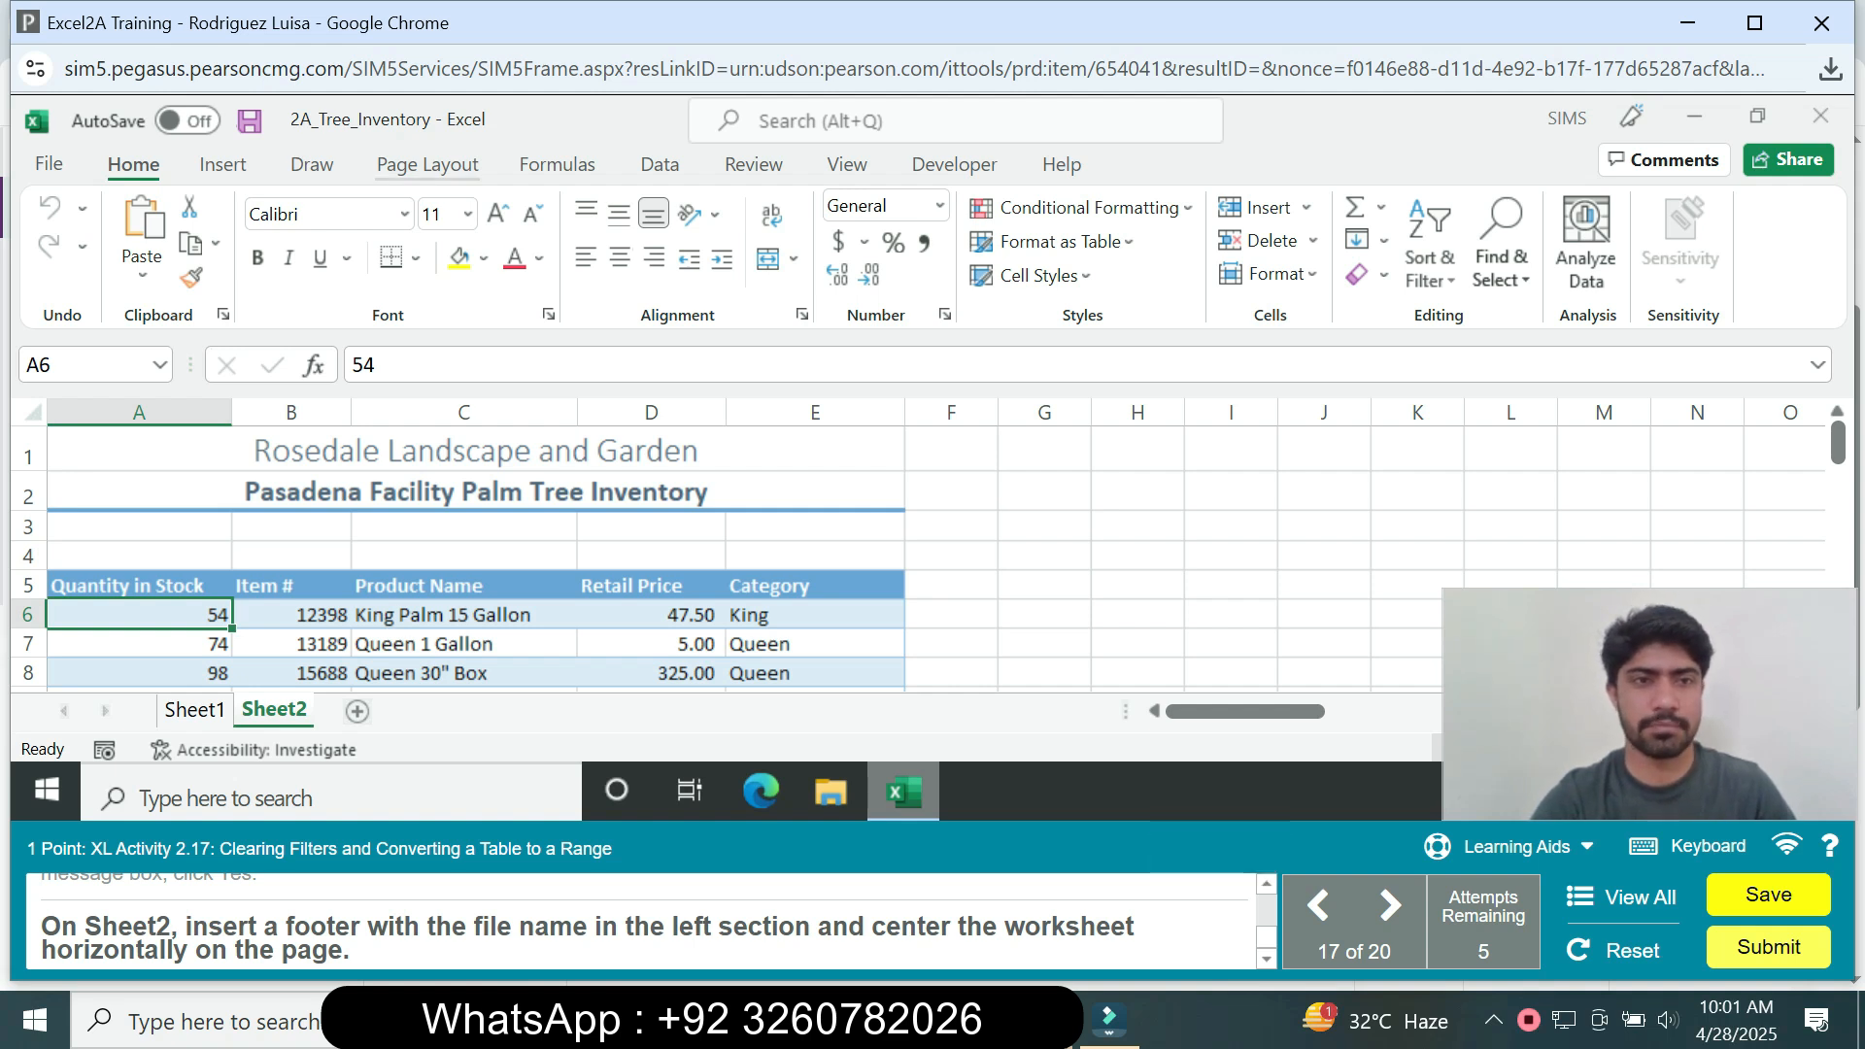
Insert a custom footer on Sheet2 with the file name in the left section
left_click(427, 164)
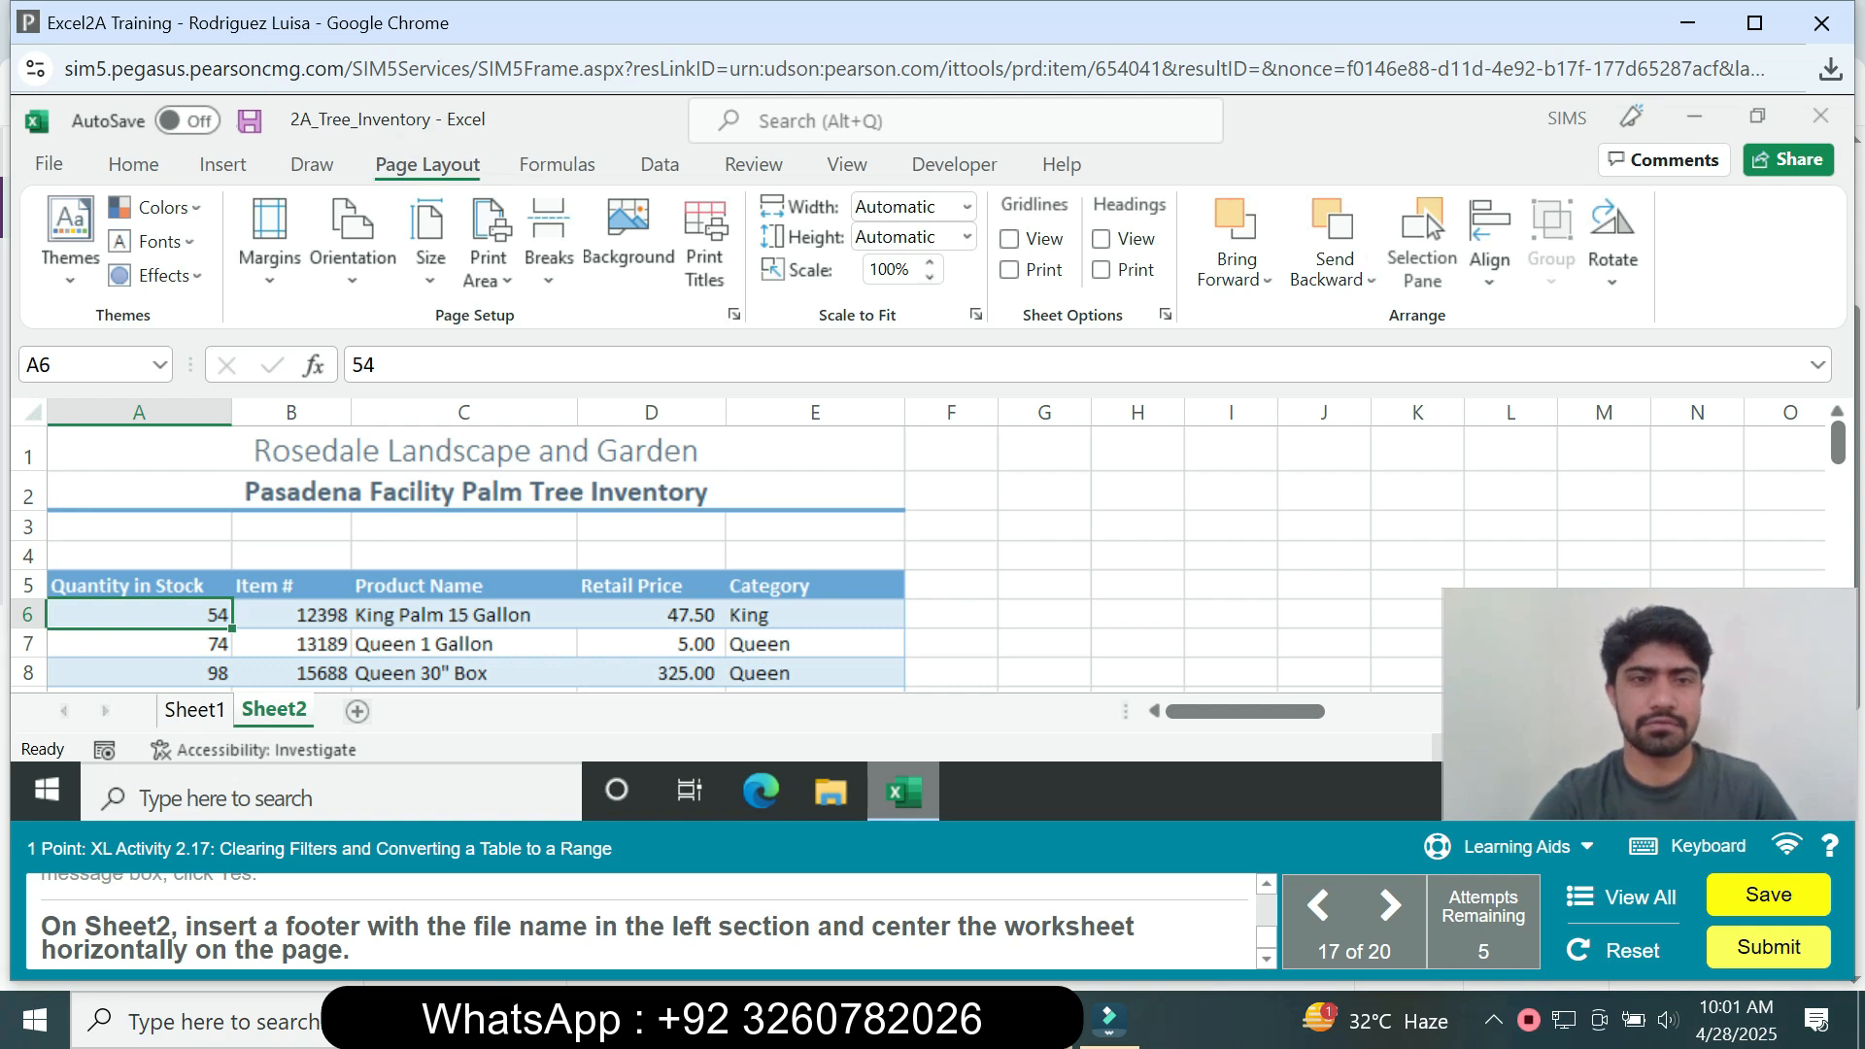
left_click(735, 314)
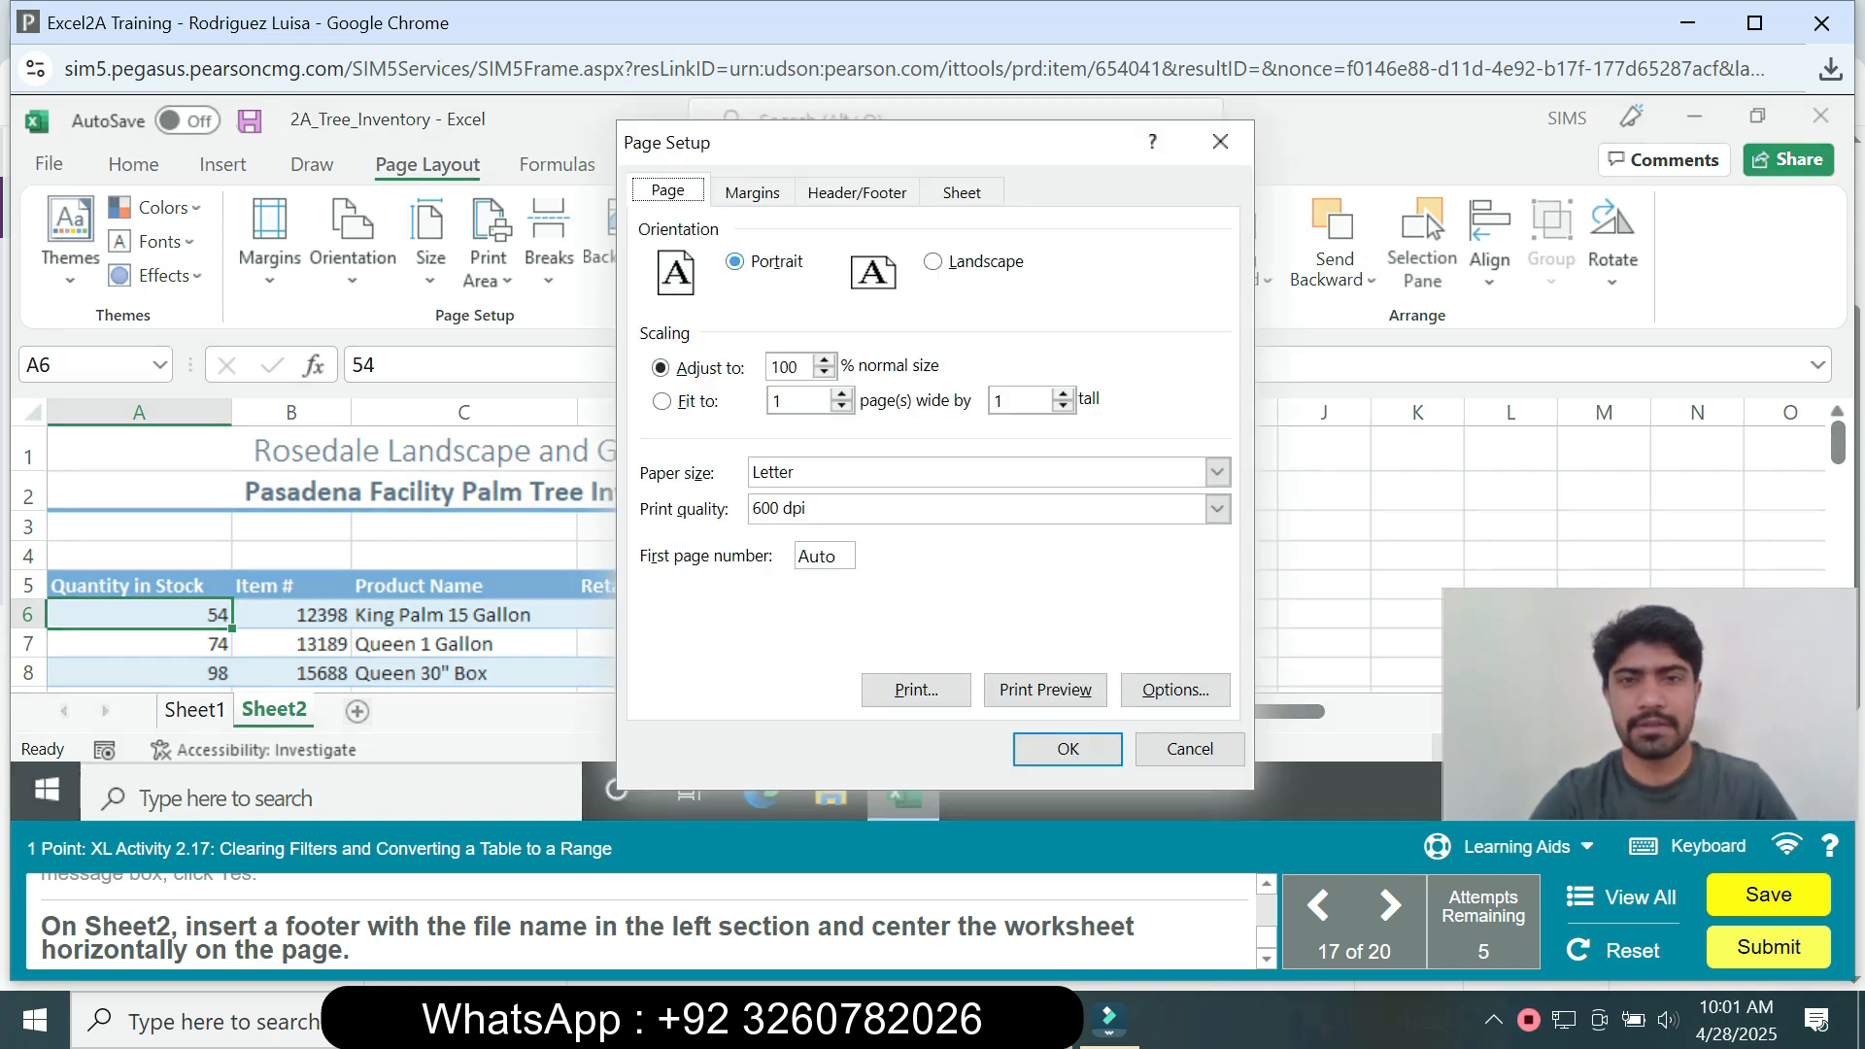
left_click(856, 191)
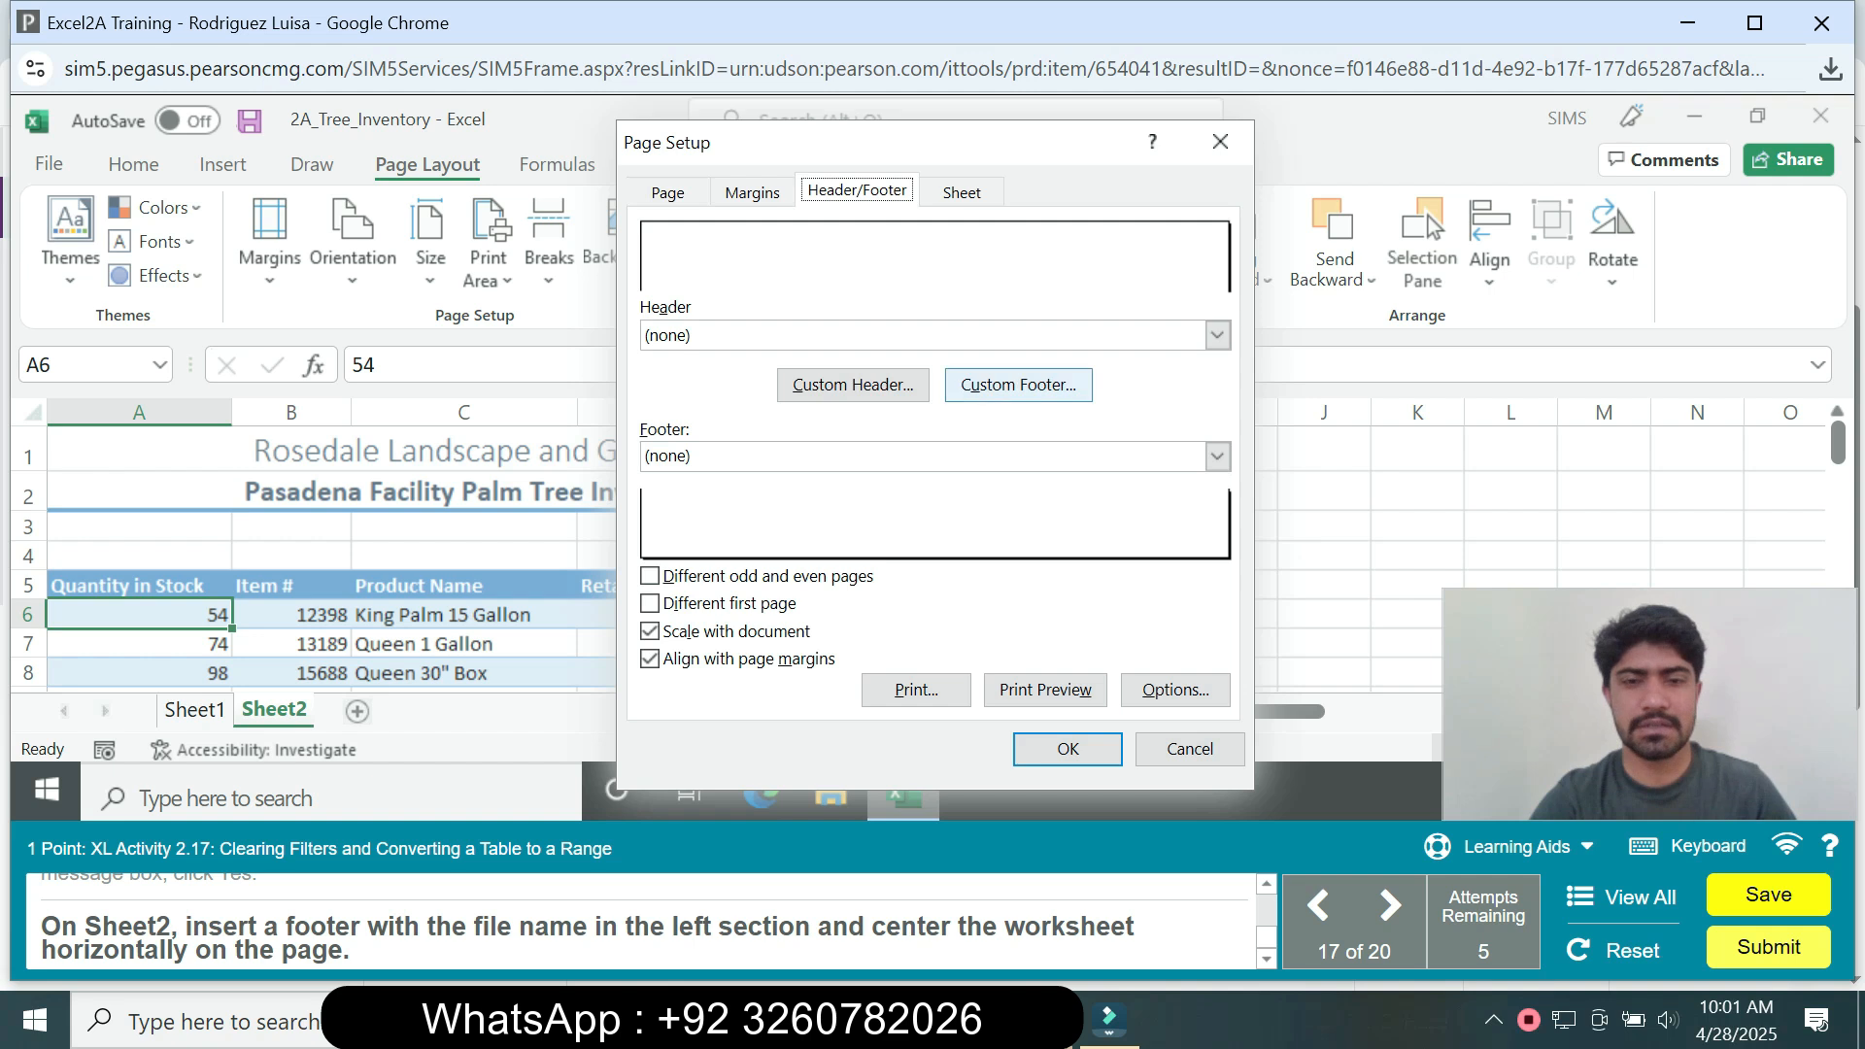
left_click(1017, 384)
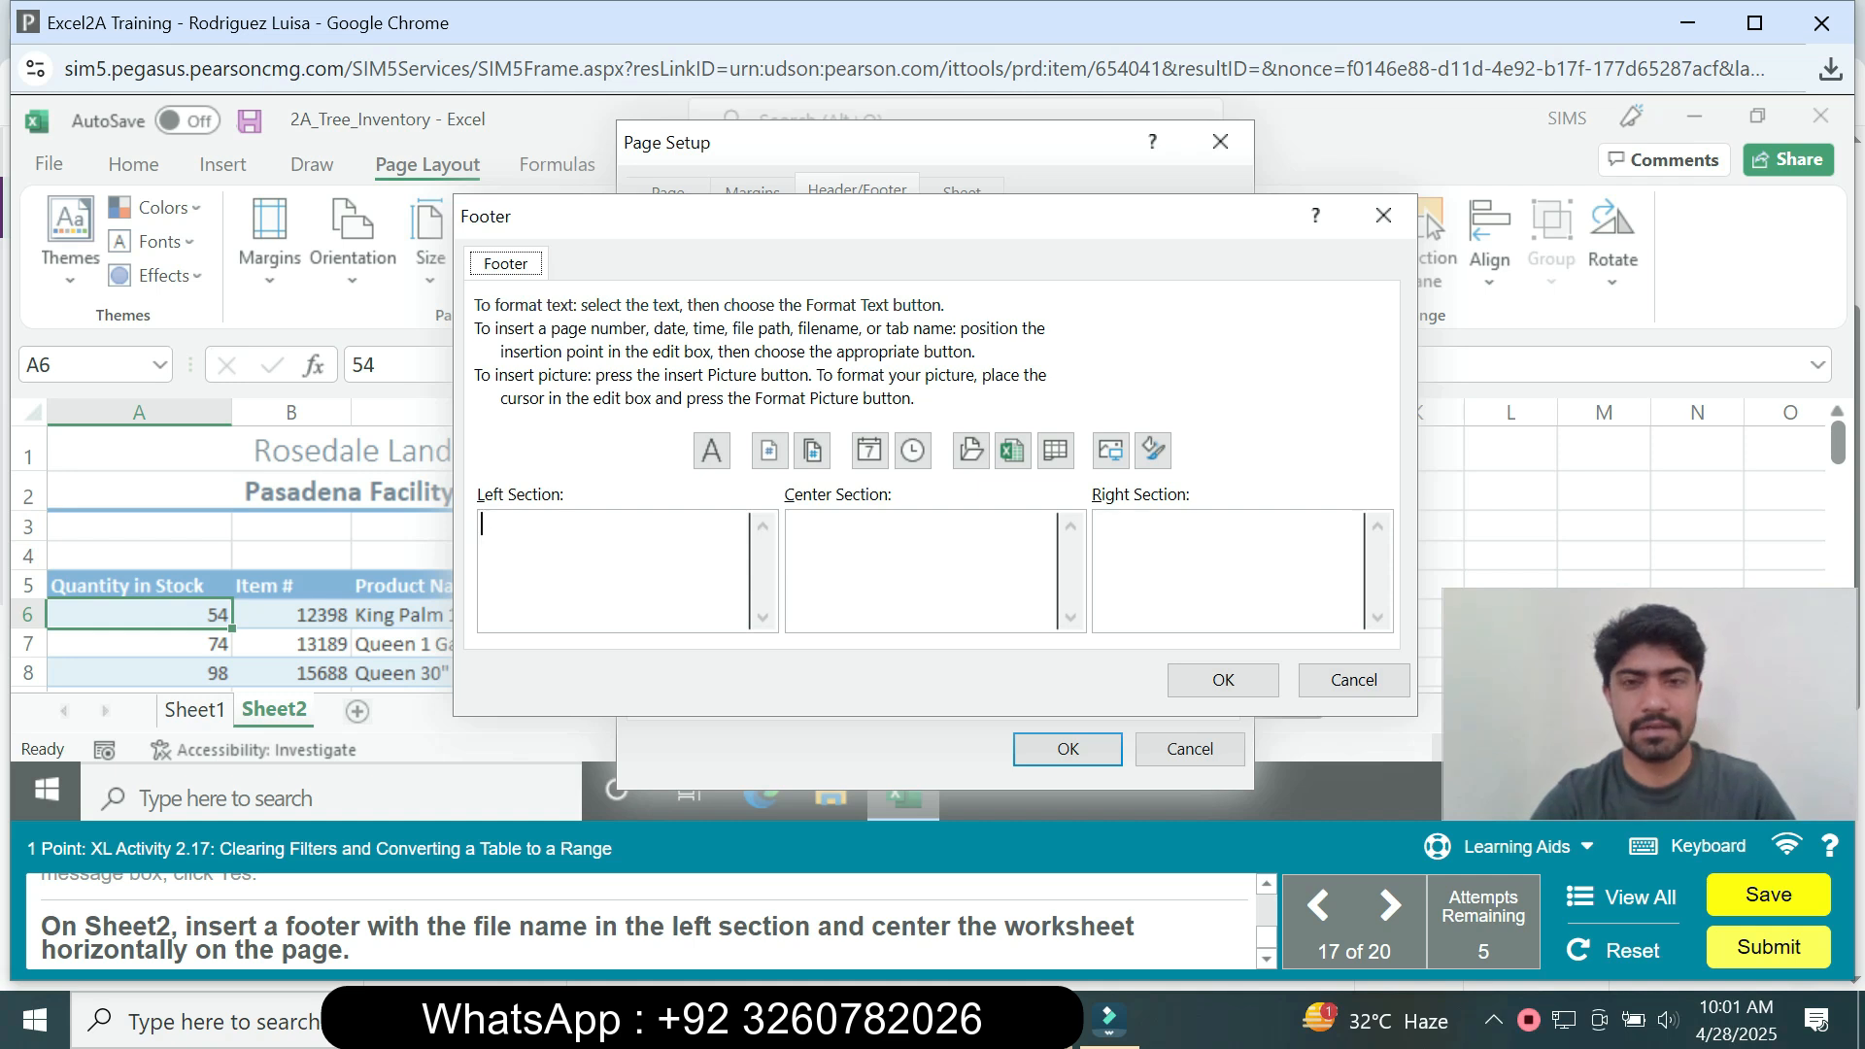
left_click(1011, 450)
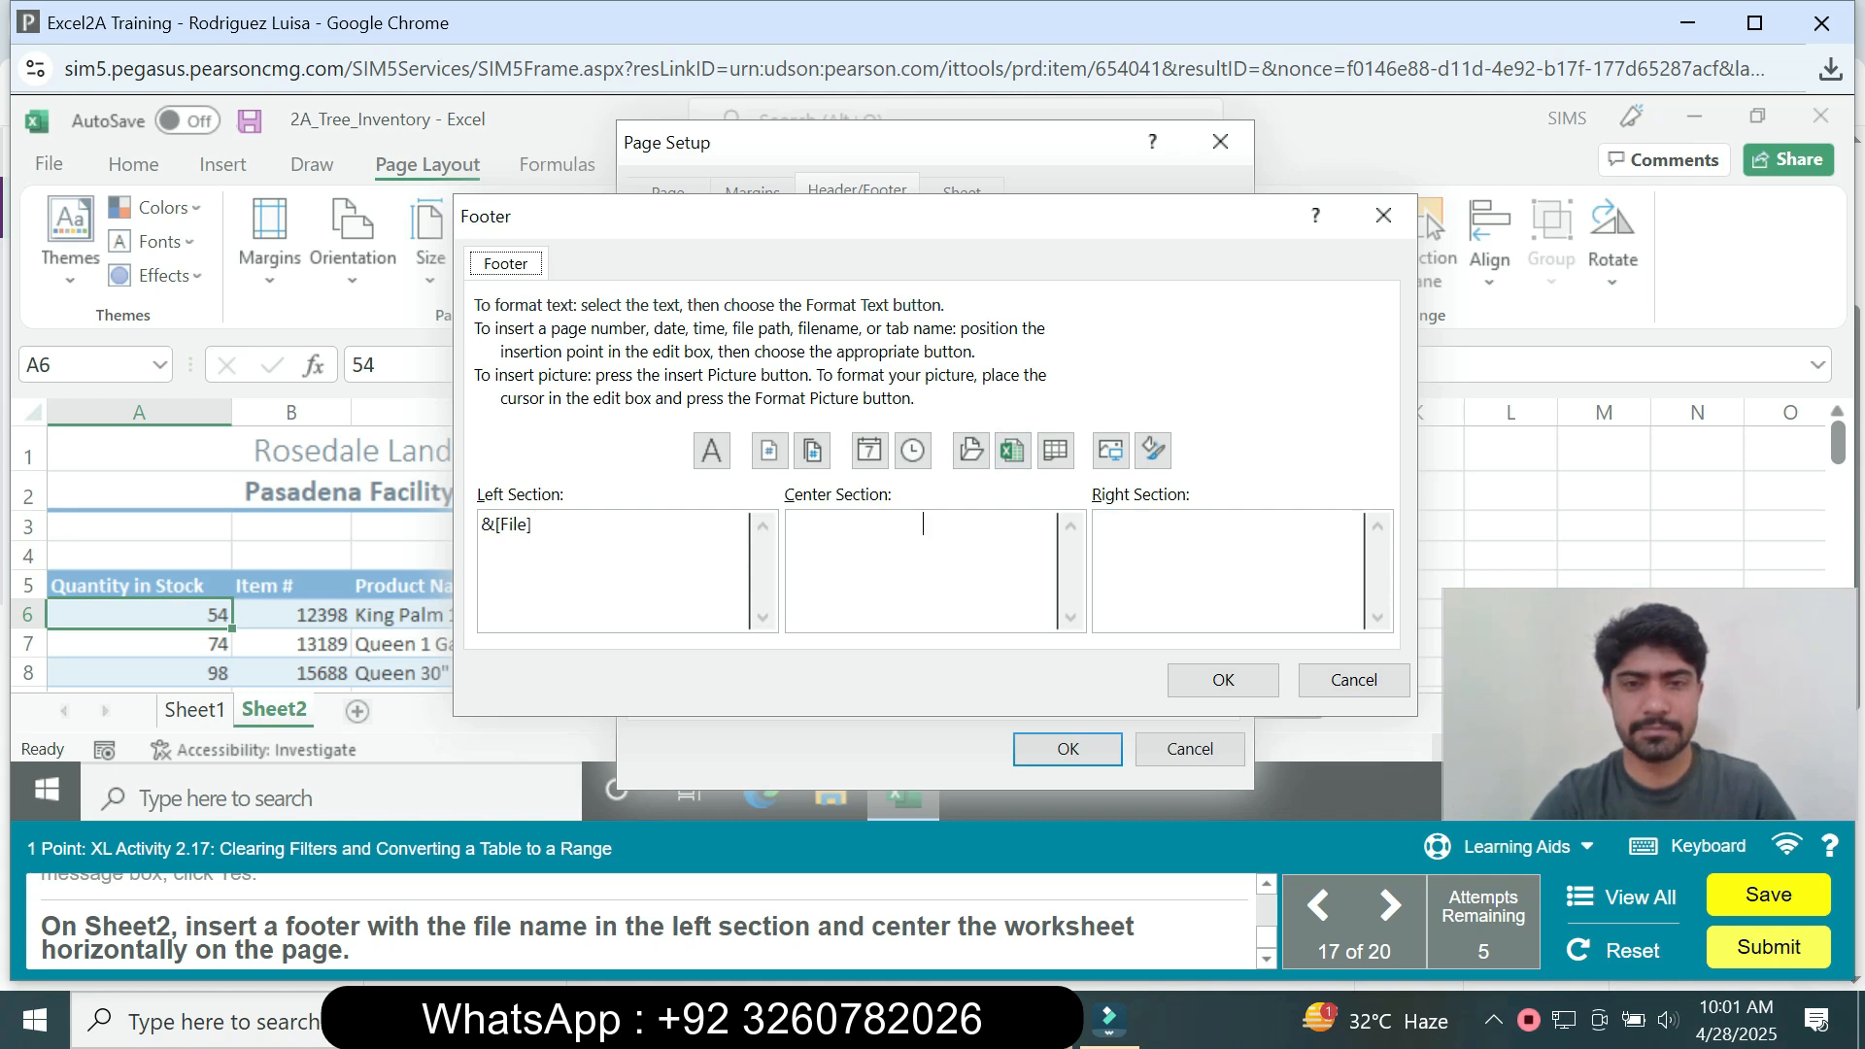
left_click(1223, 679)
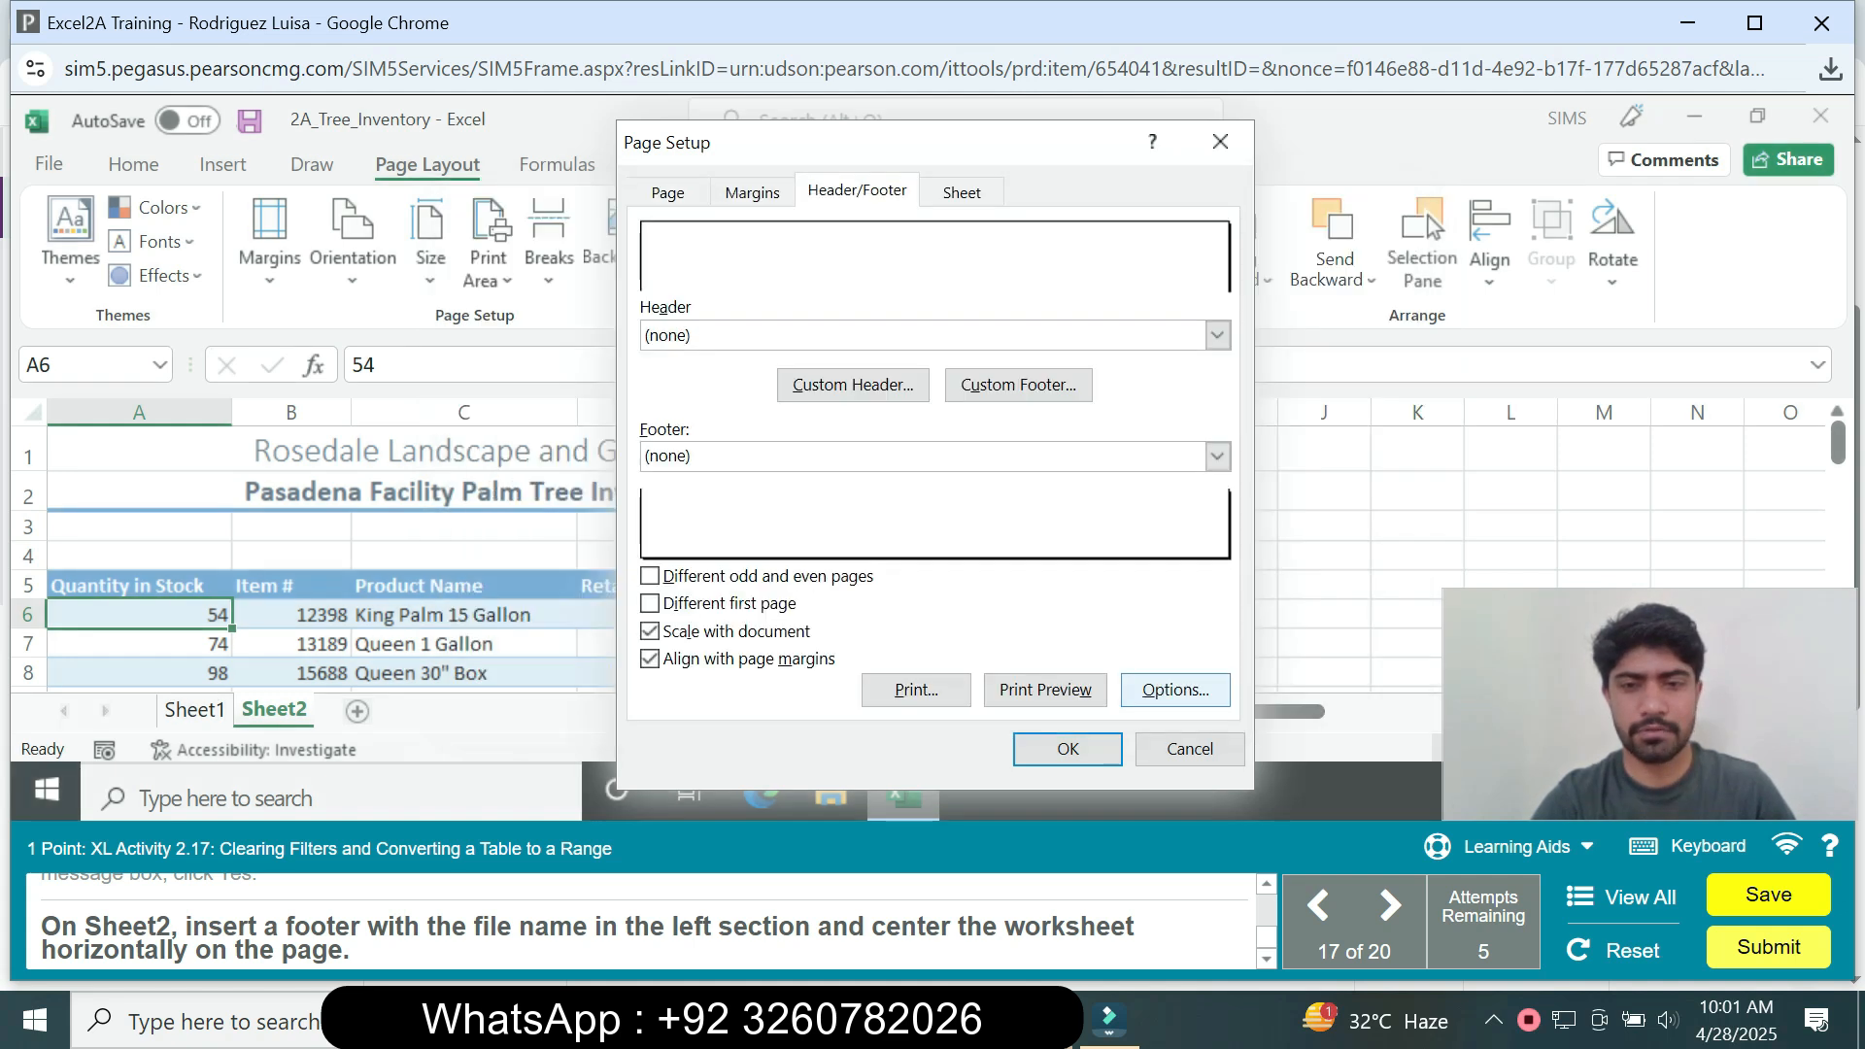
Center Sheet2 horizontally on the page and apply the page setup
left_click(751, 191)
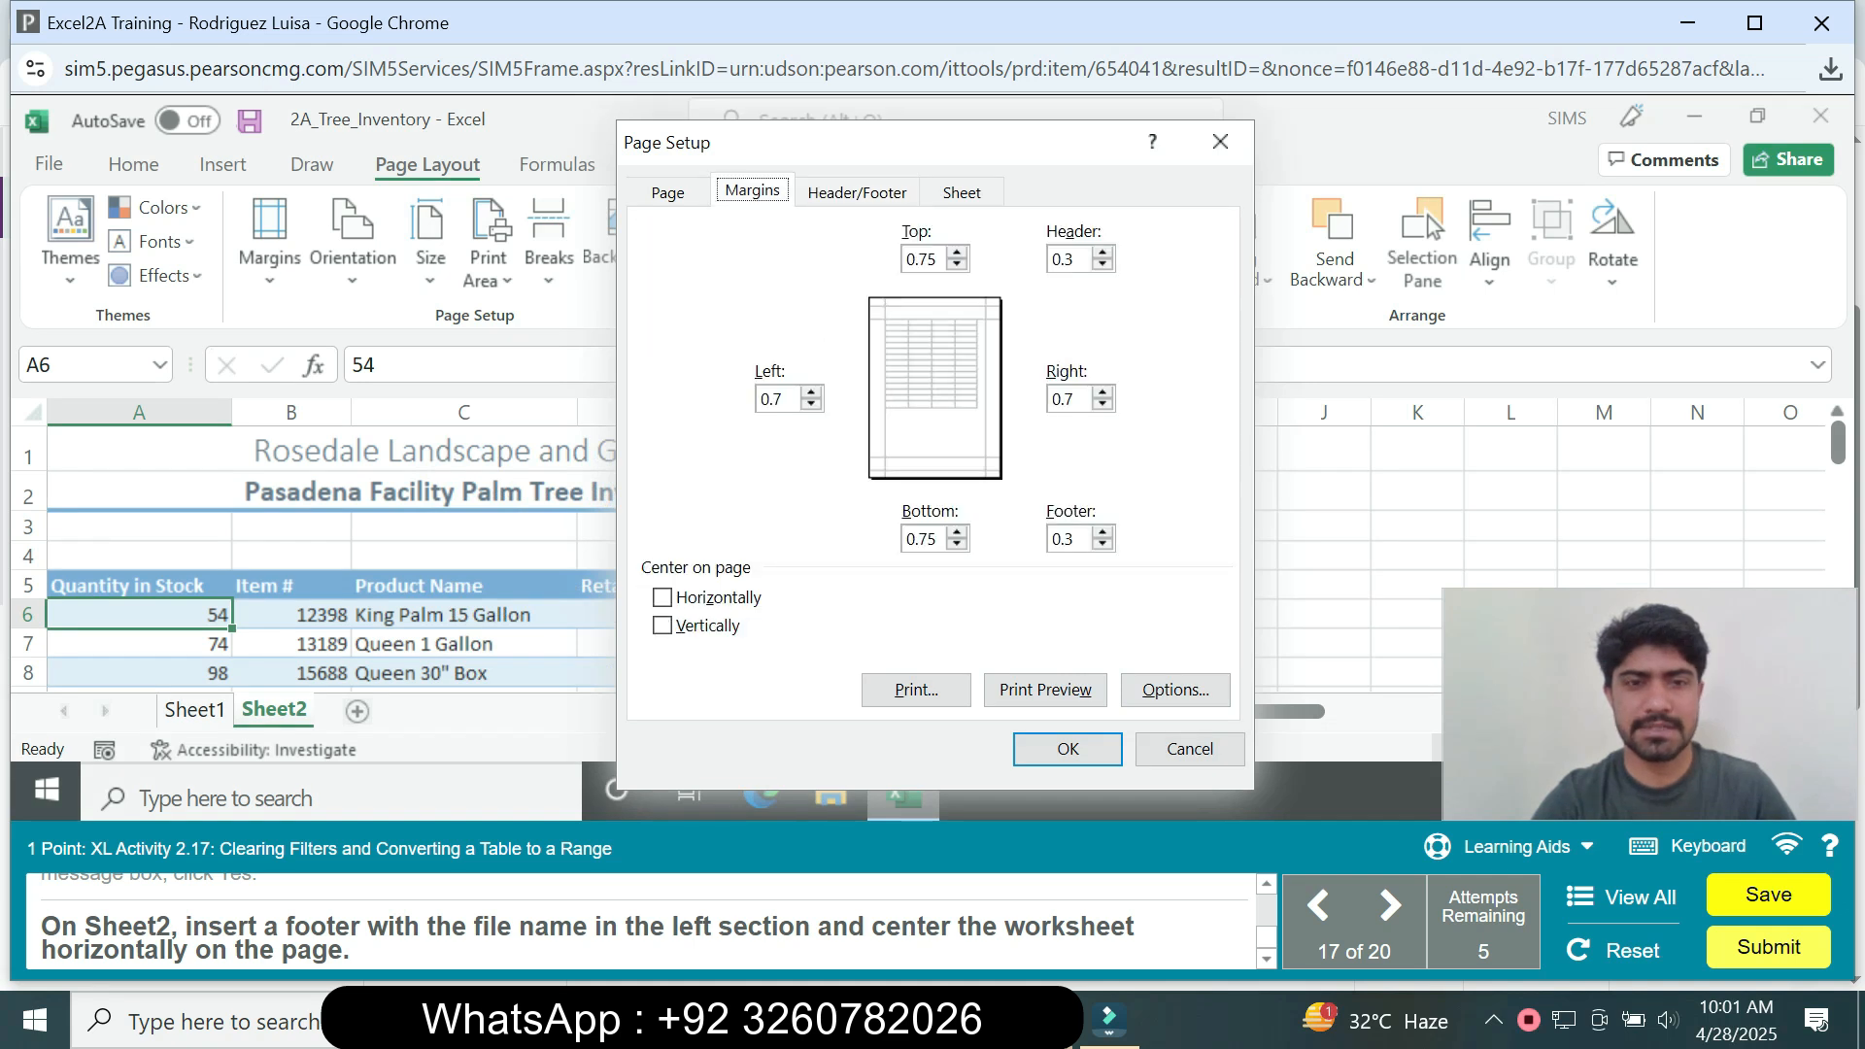
left_click(663, 598)
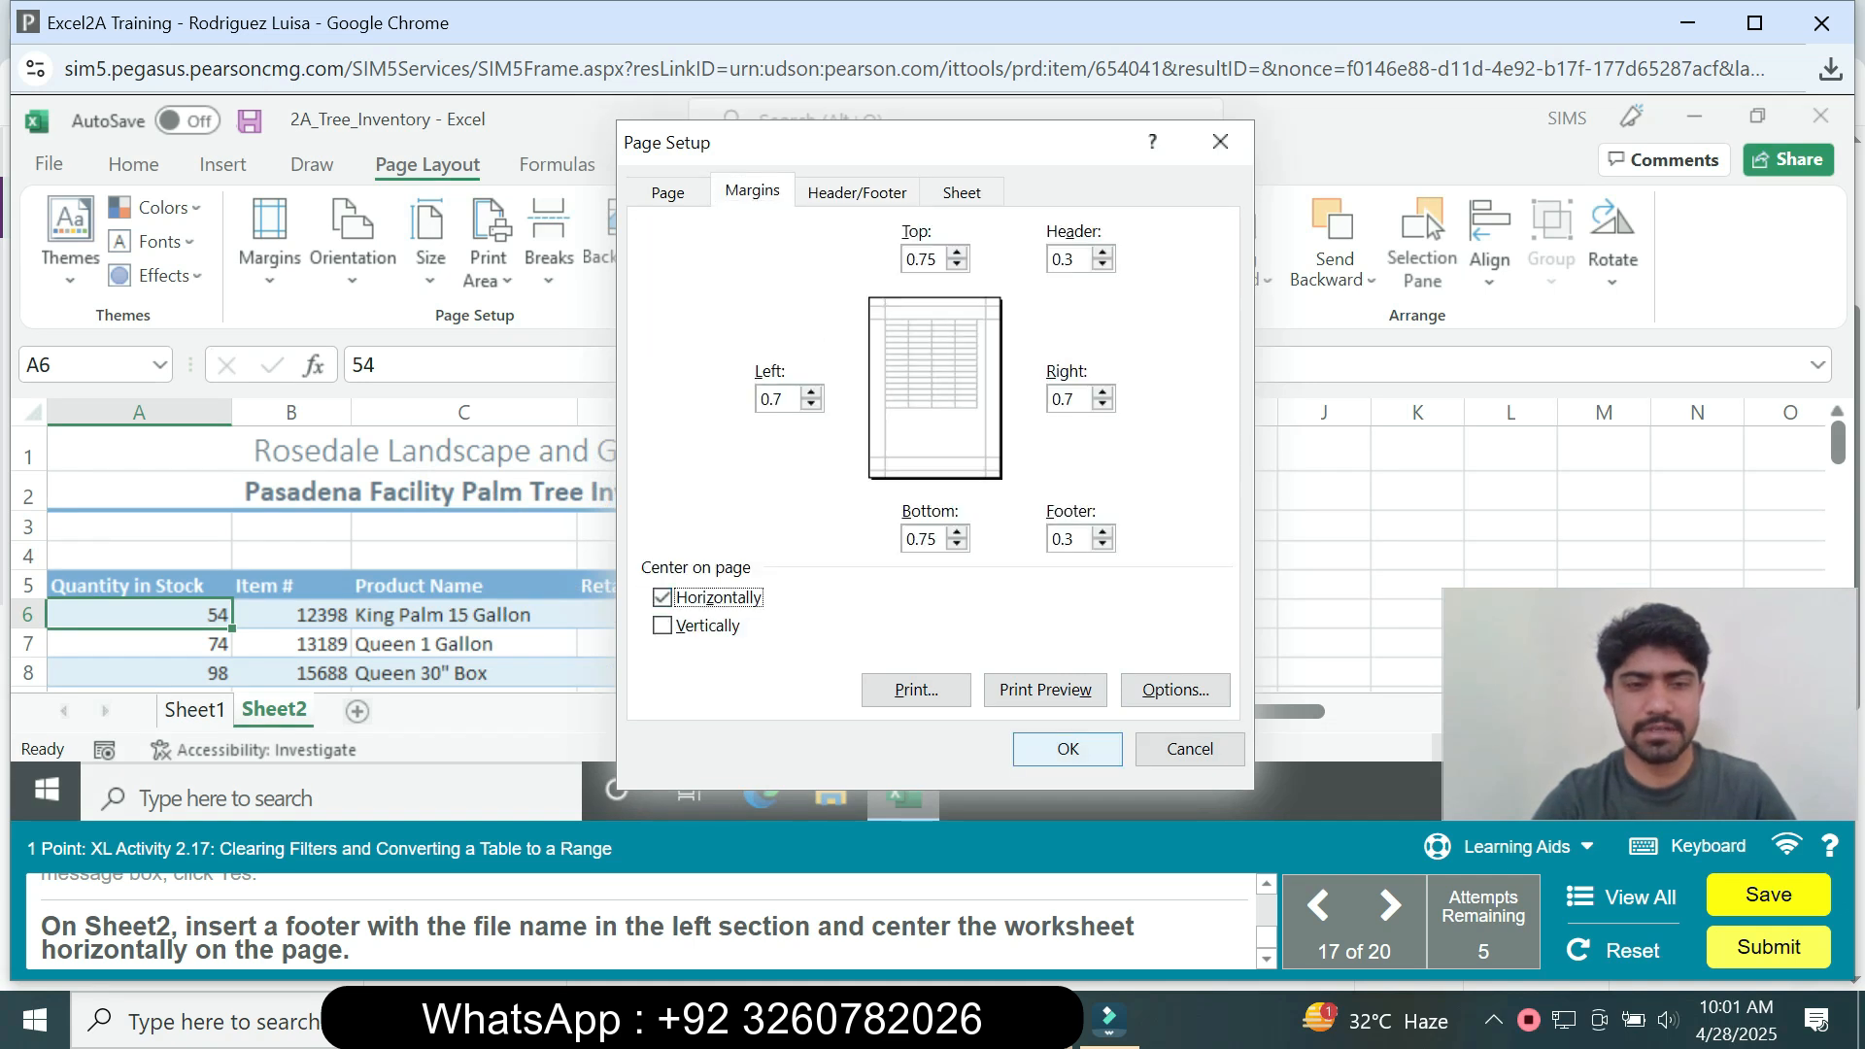
left_click(1068, 749)
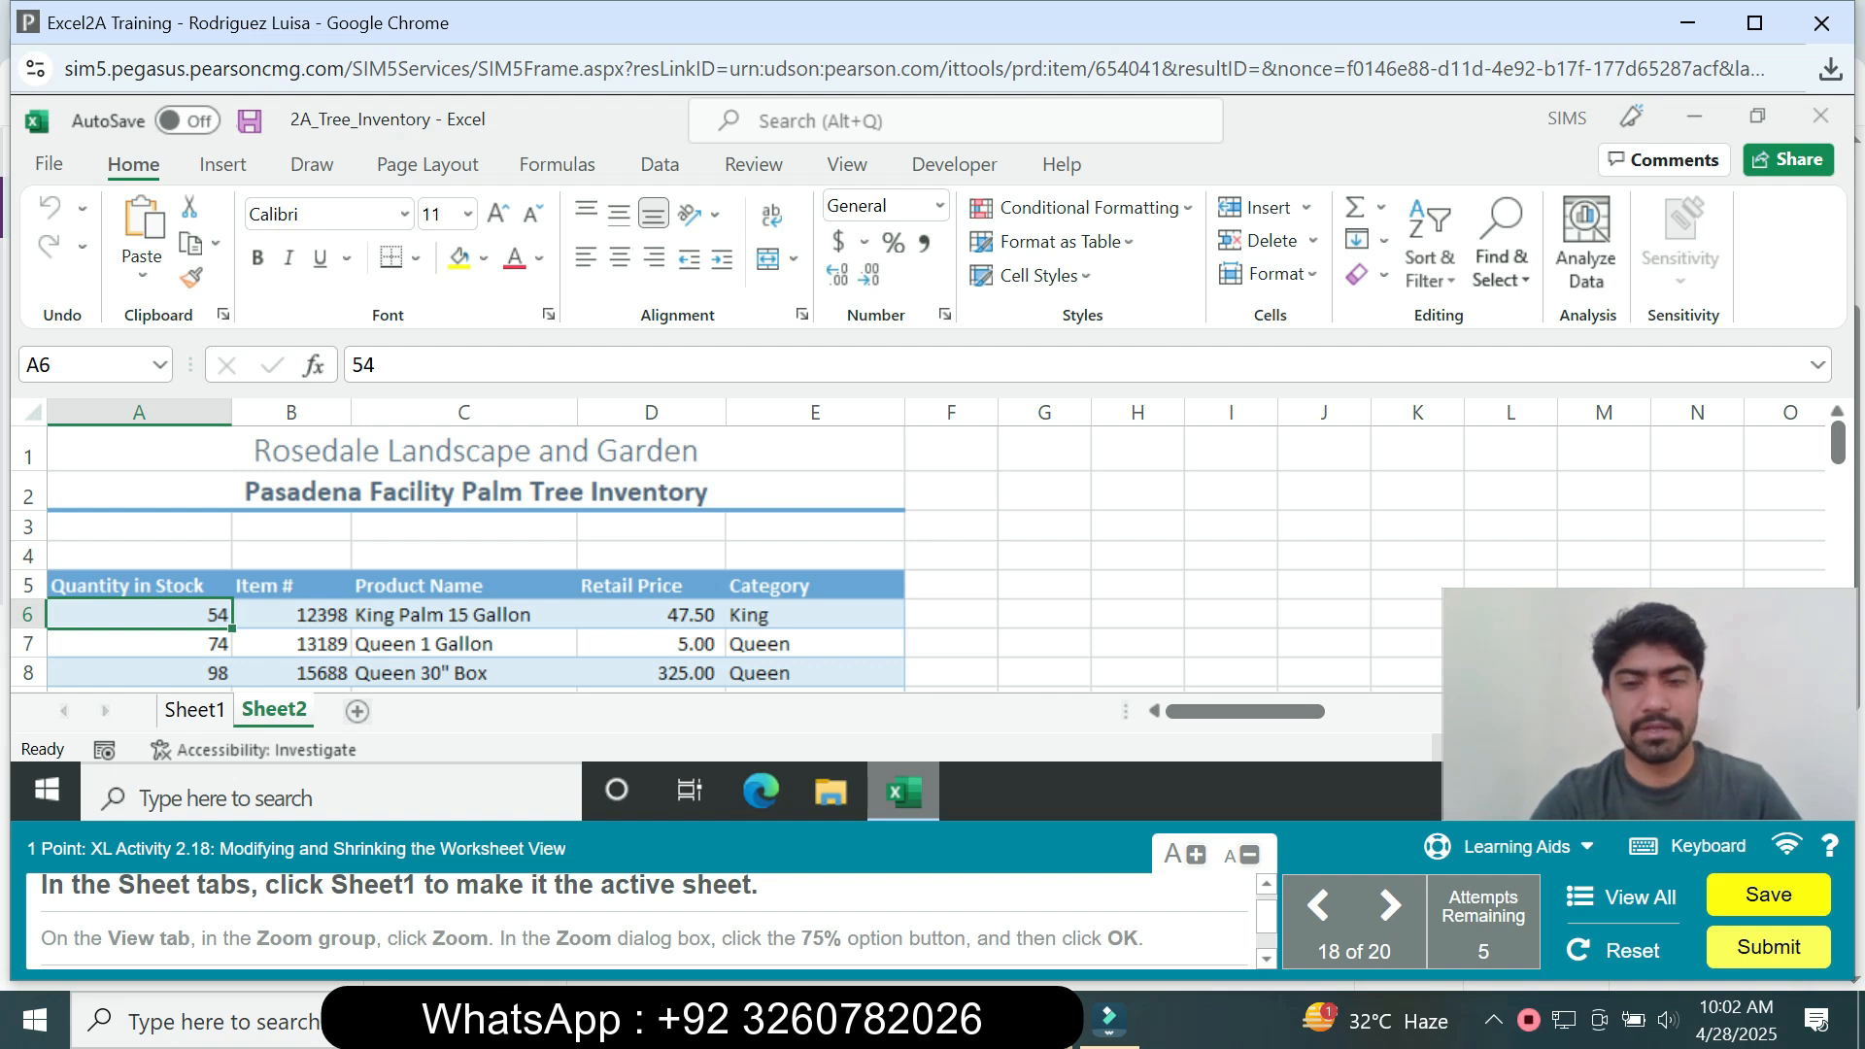
Make Sheet1 active, set its zoom level to 75%, and restore the zoom to 100%
left_click(195, 710)
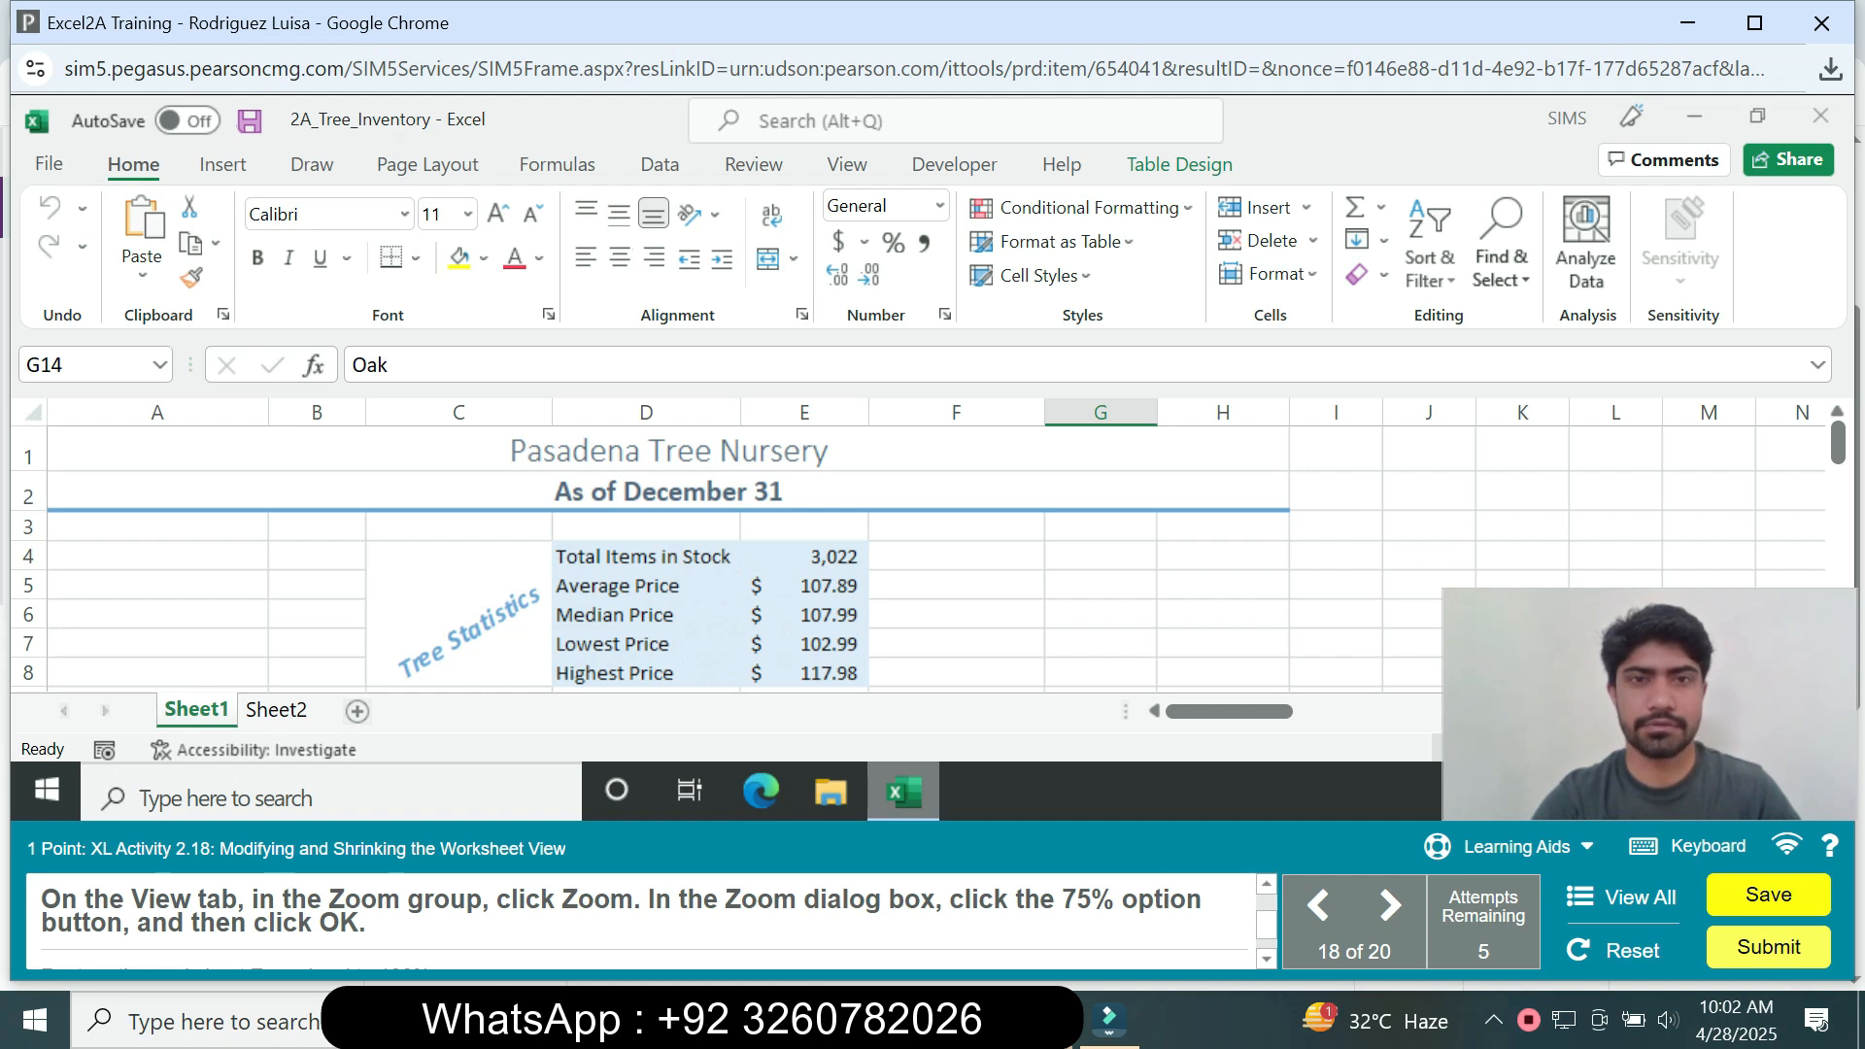
left_click(847, 164)
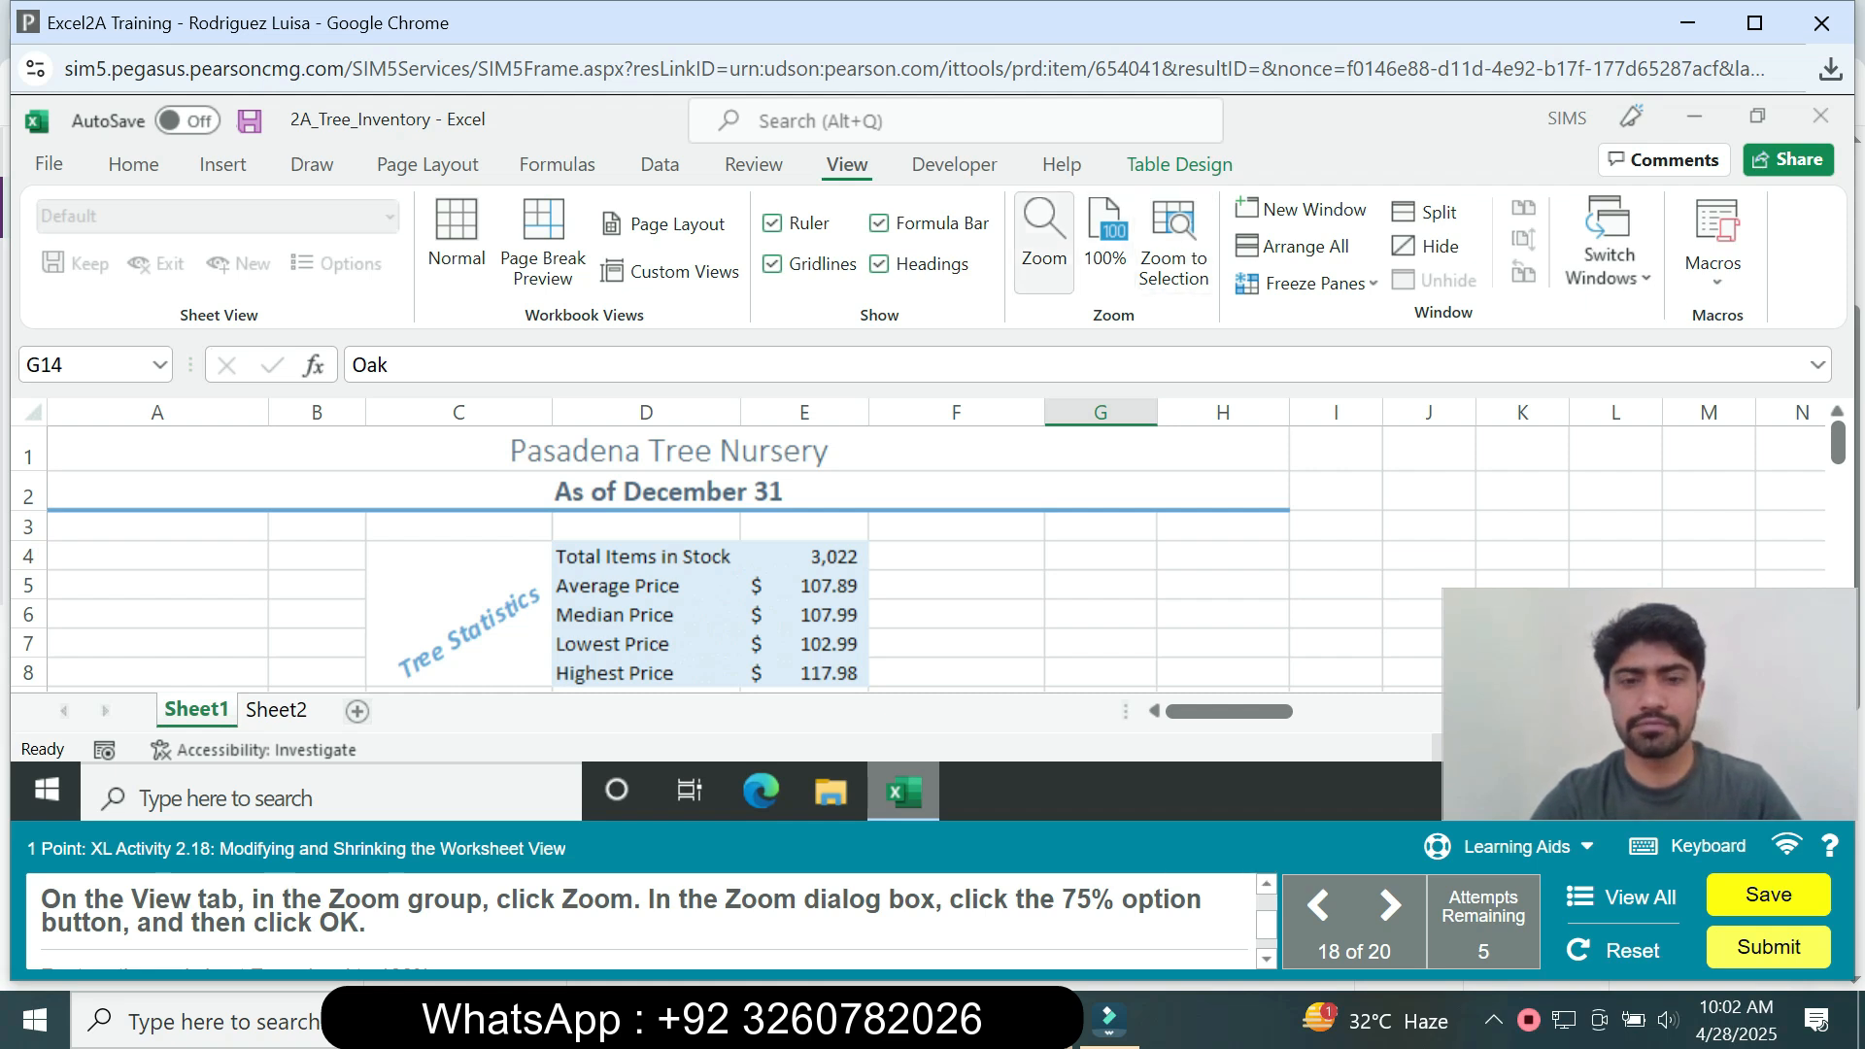
left_click(1044, 234)
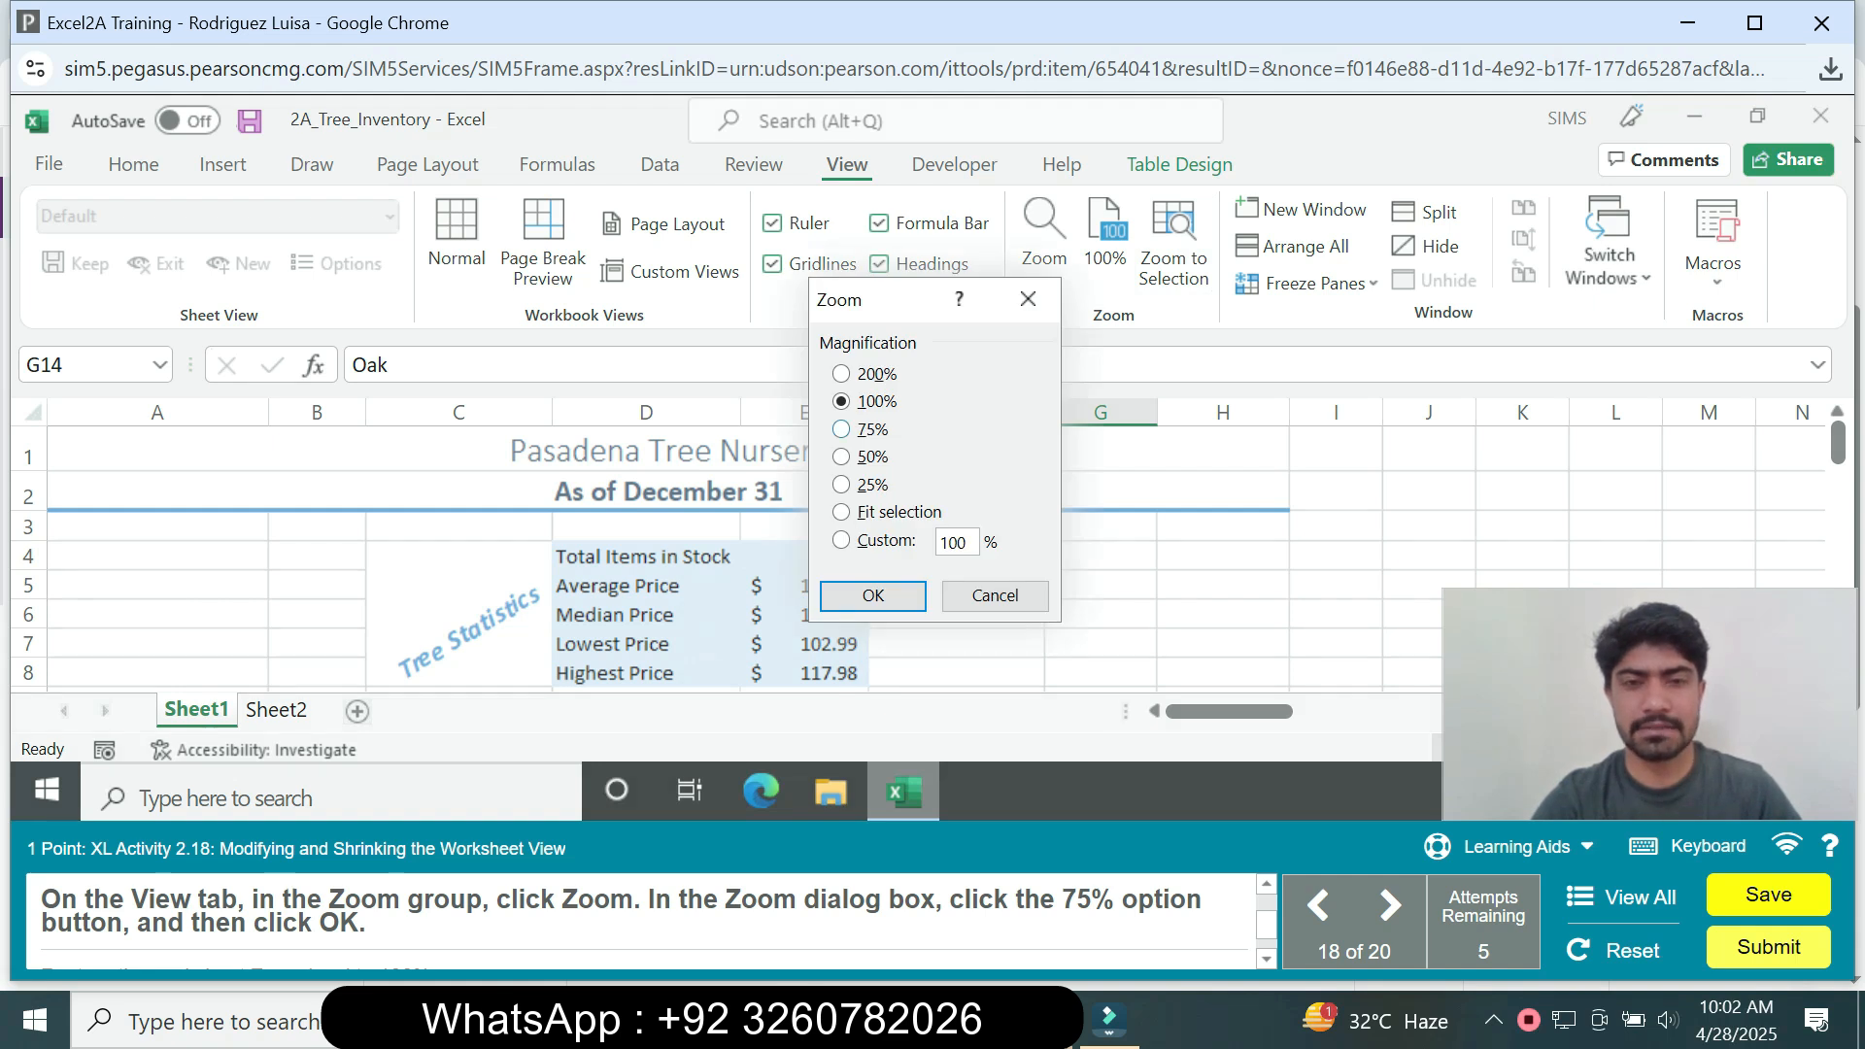
left_click(841, 429)
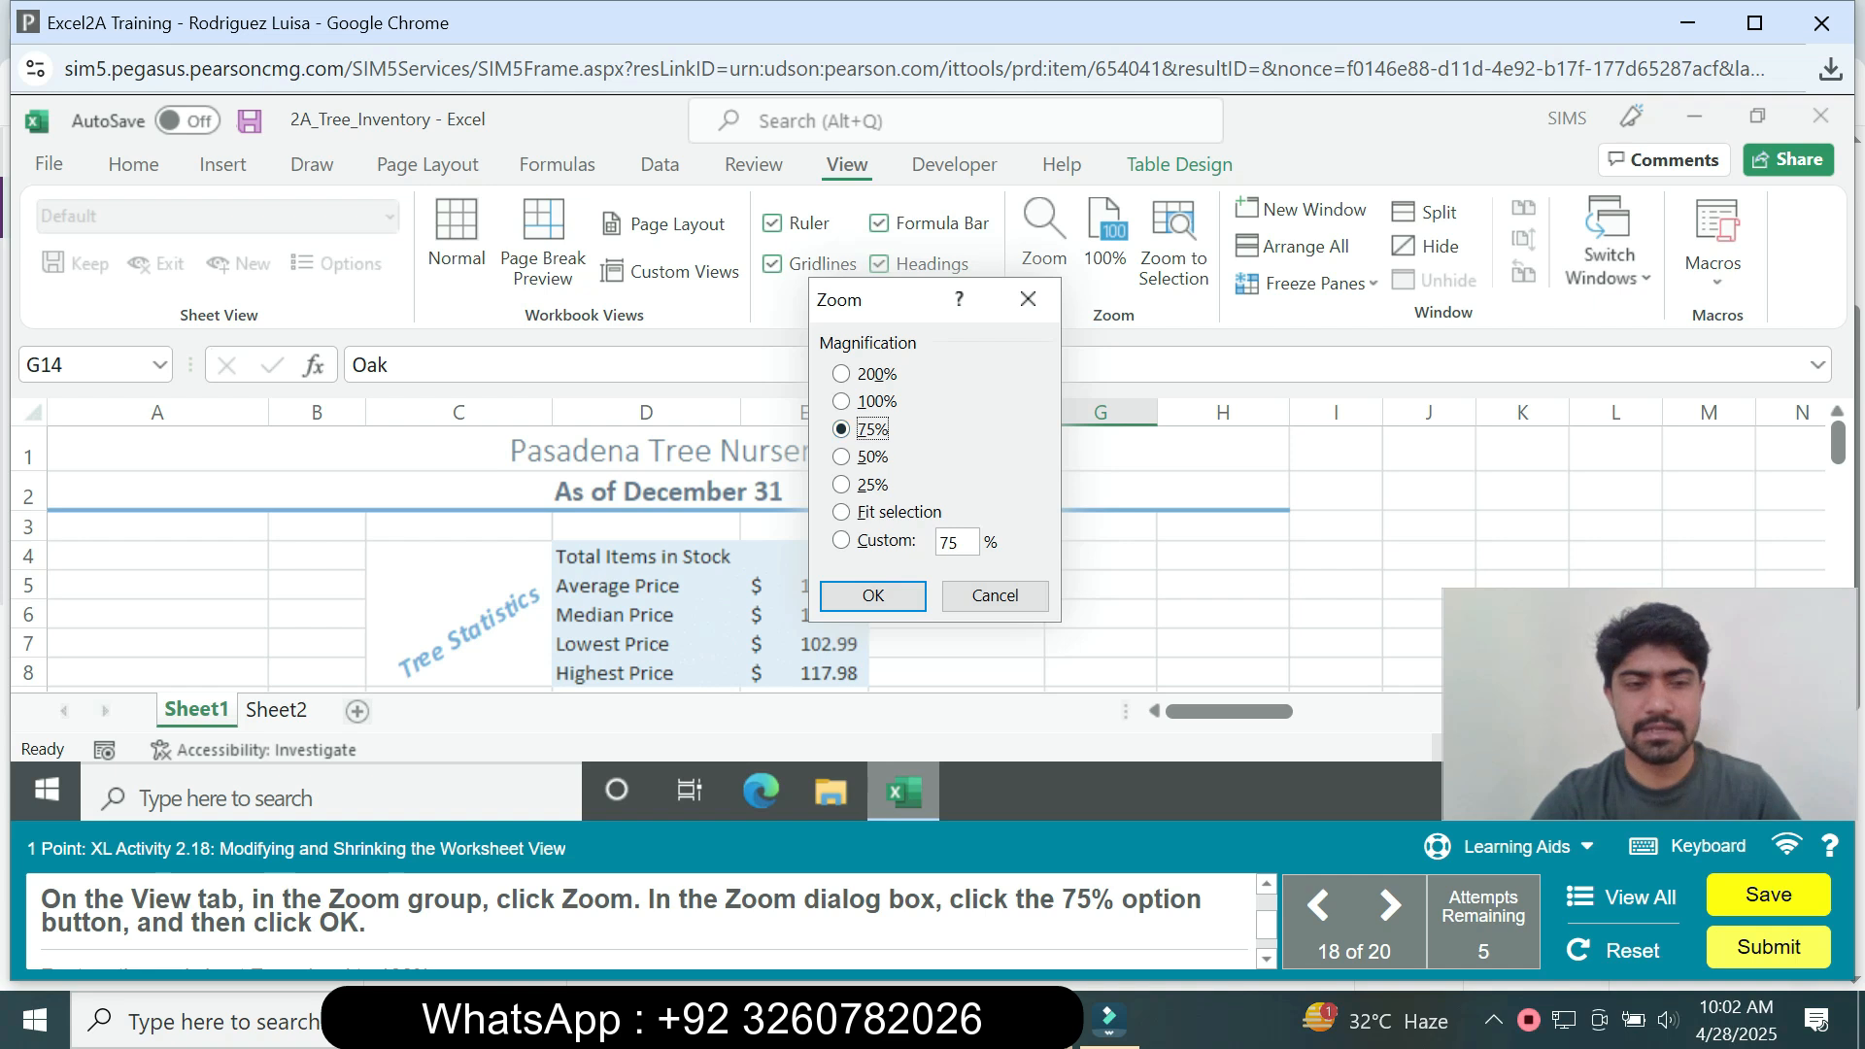
key("Return")
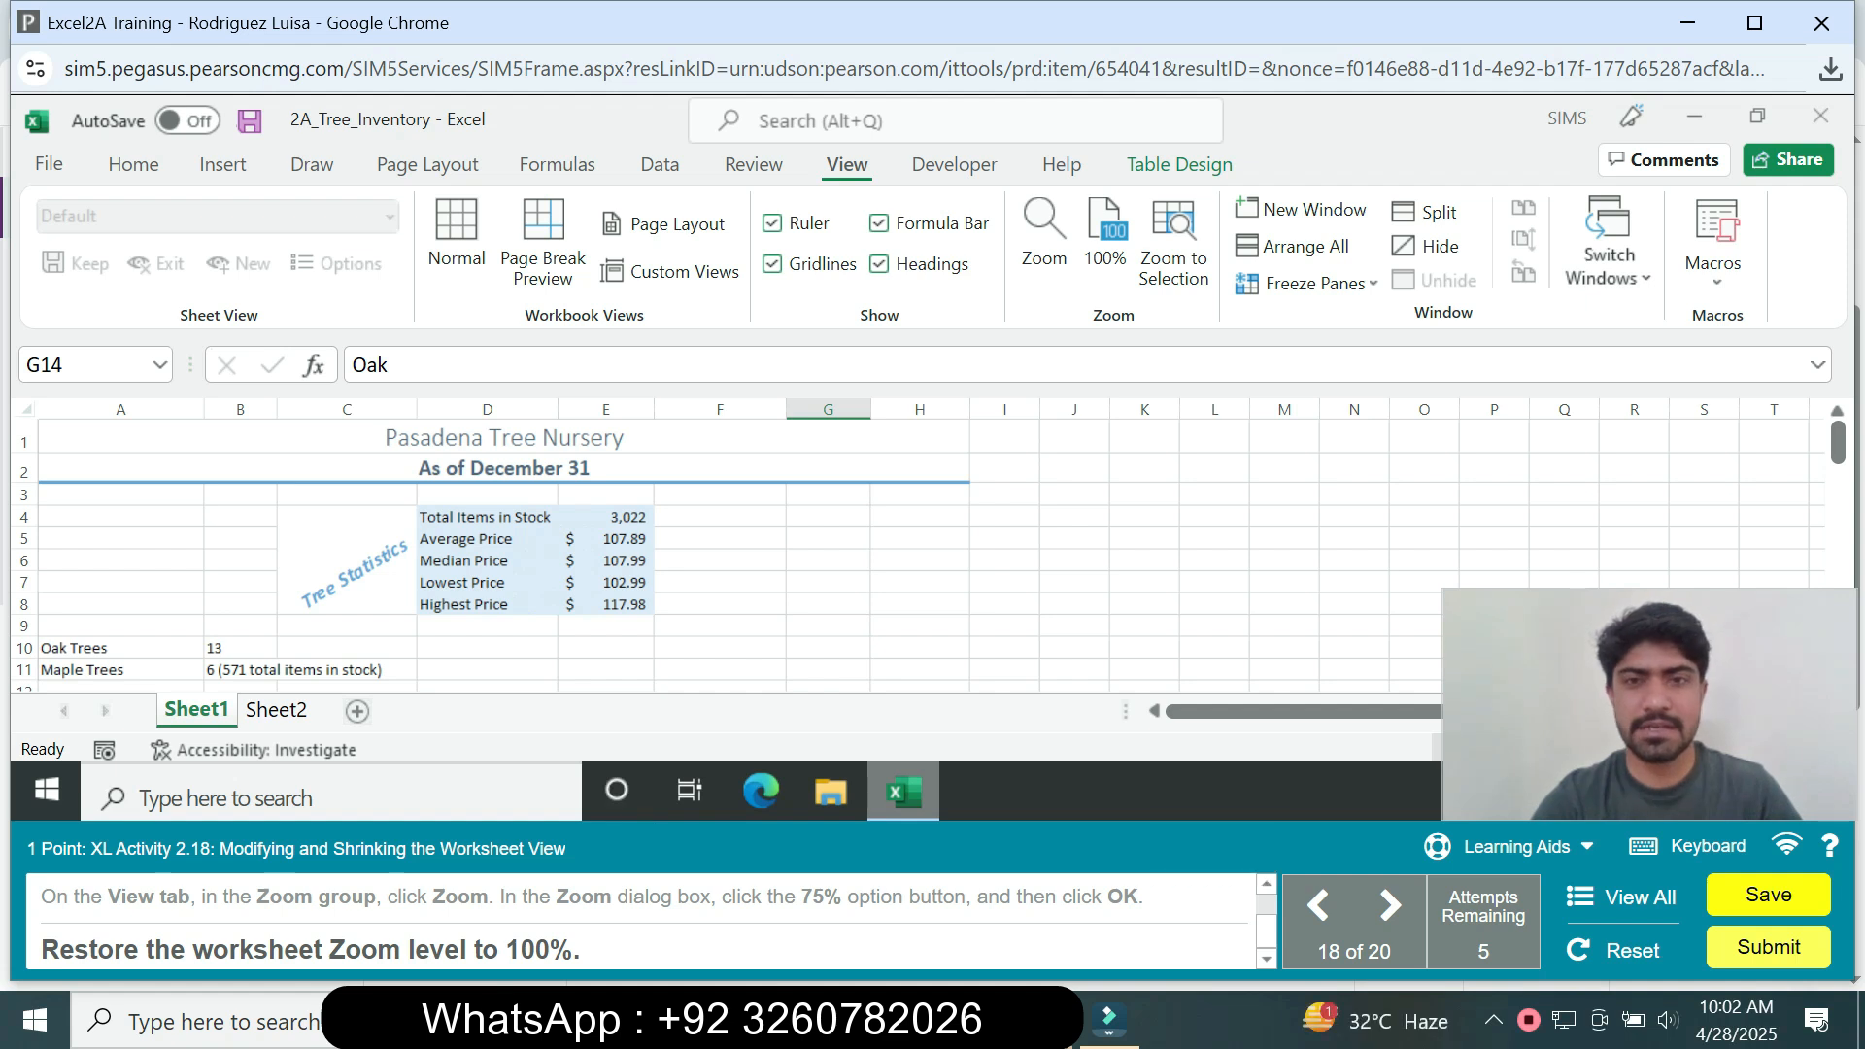
left_click(1105, 243)
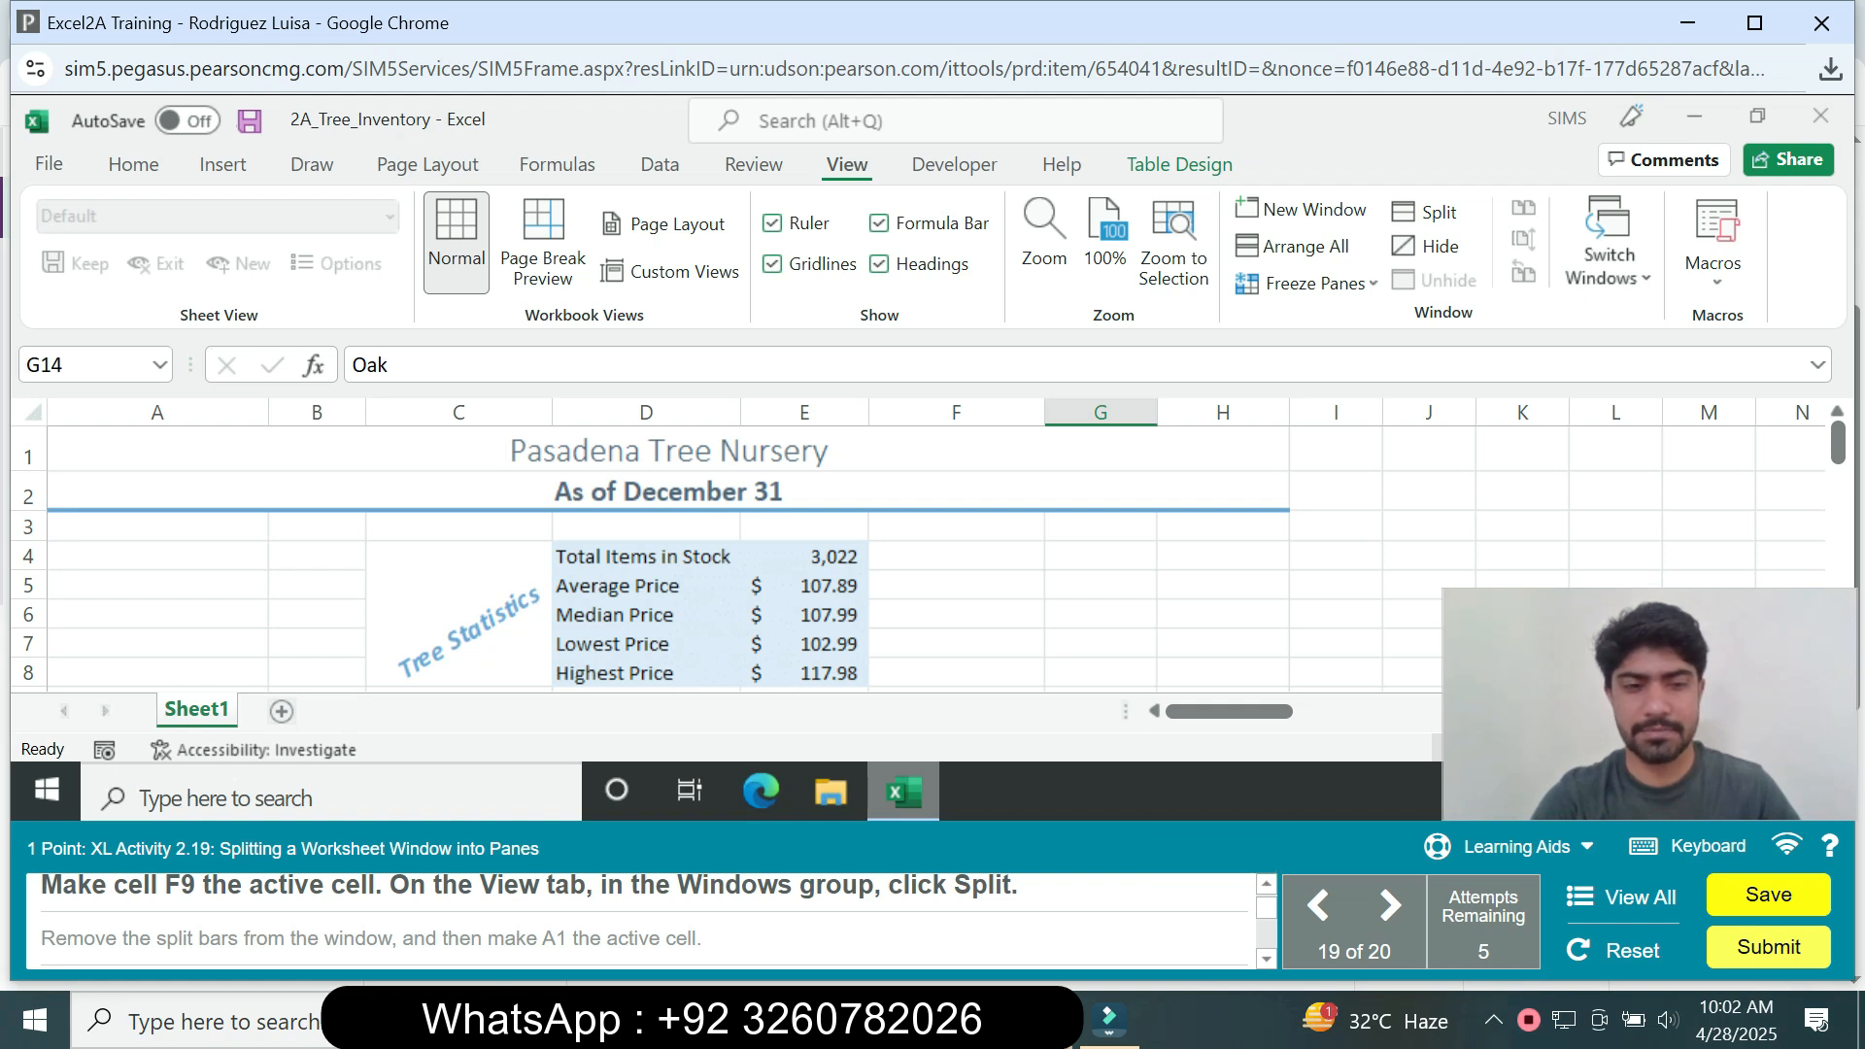
Make F9 the active cell and split the Sheet1 window into panes there
left_click_drag(1837, 442, 1837, 507)
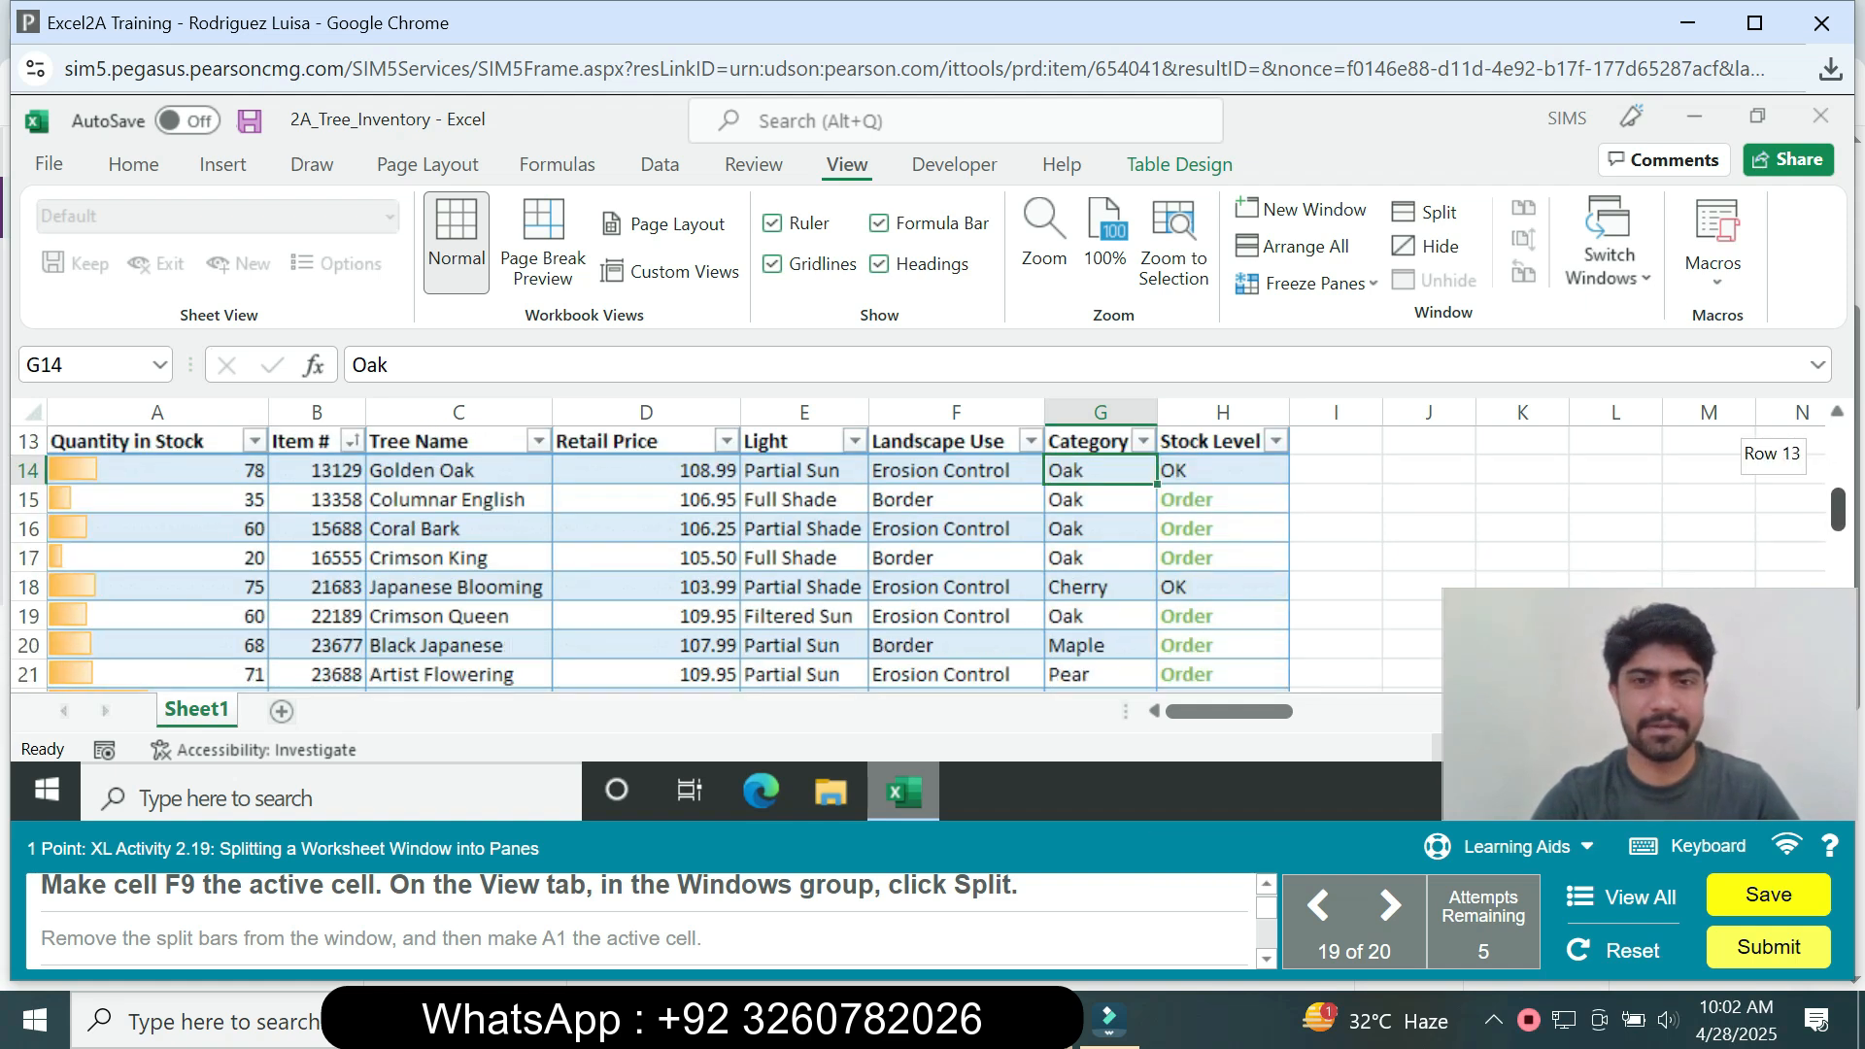
left_click(955, 470)
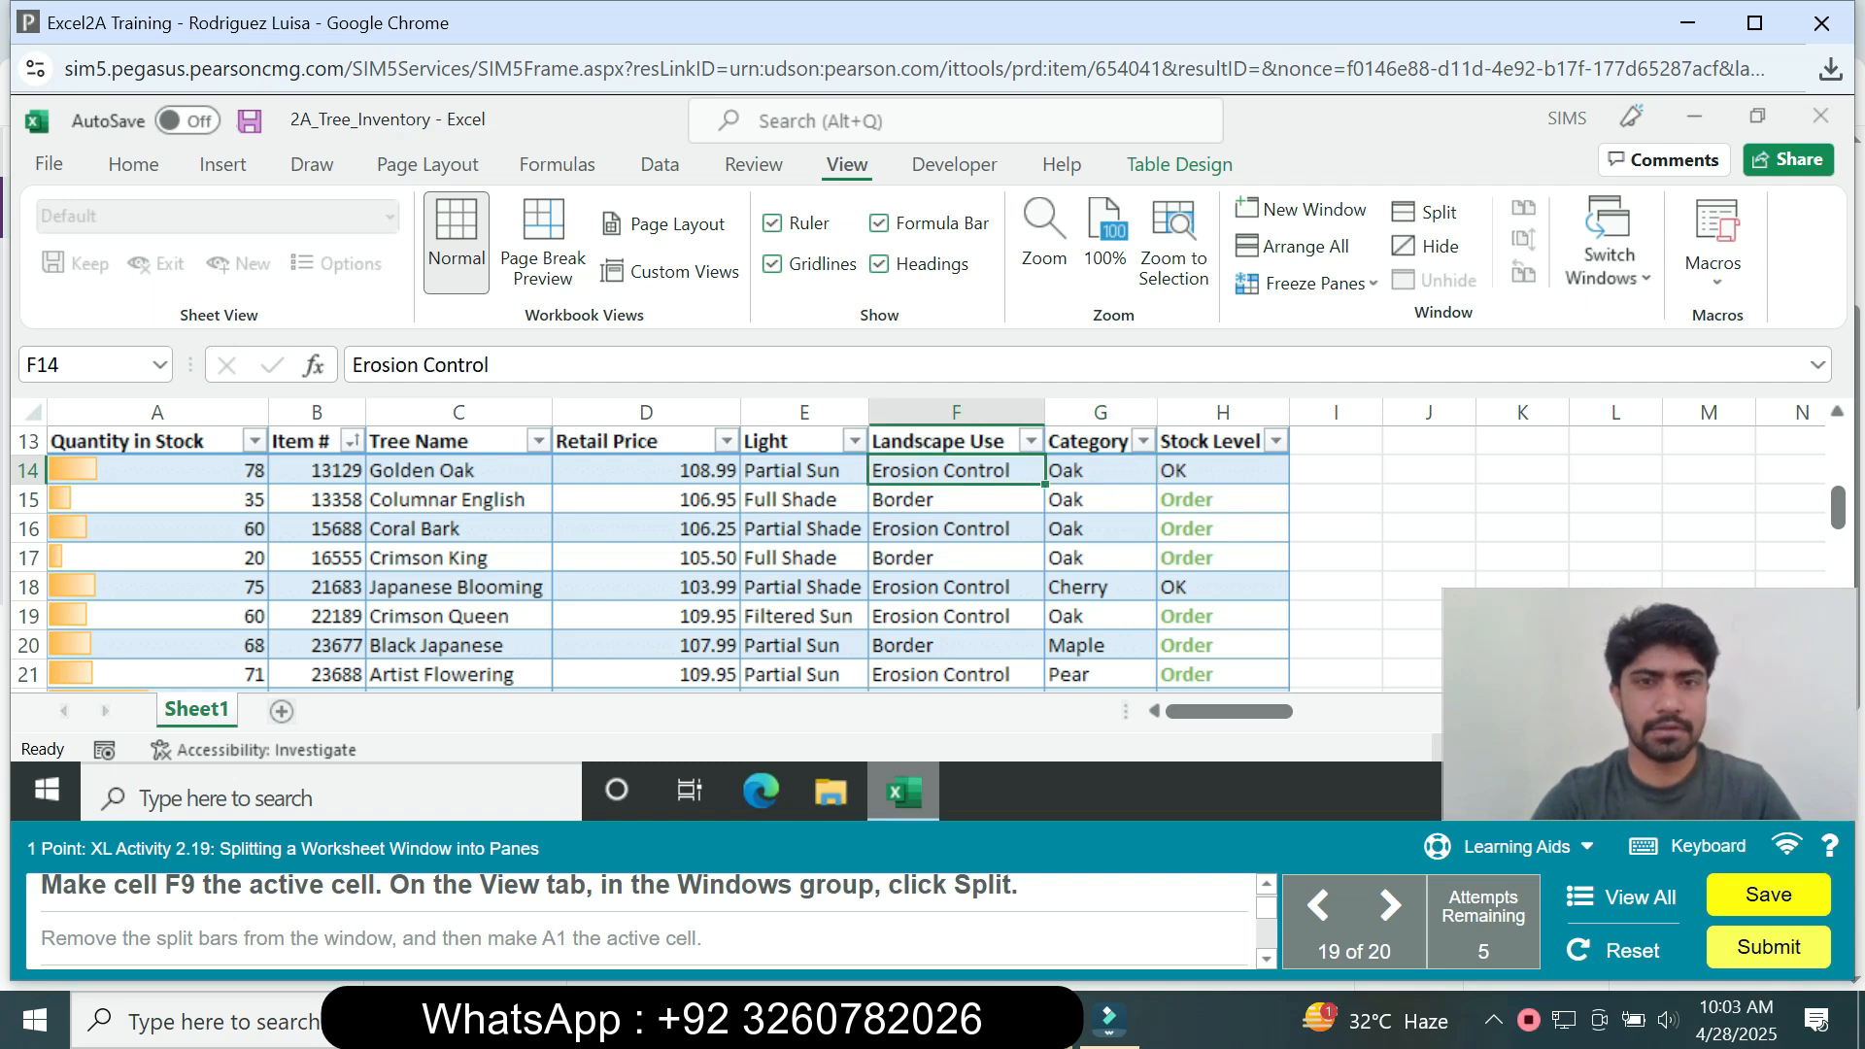
left_click(86, 364)
type("F9")
key("Return")
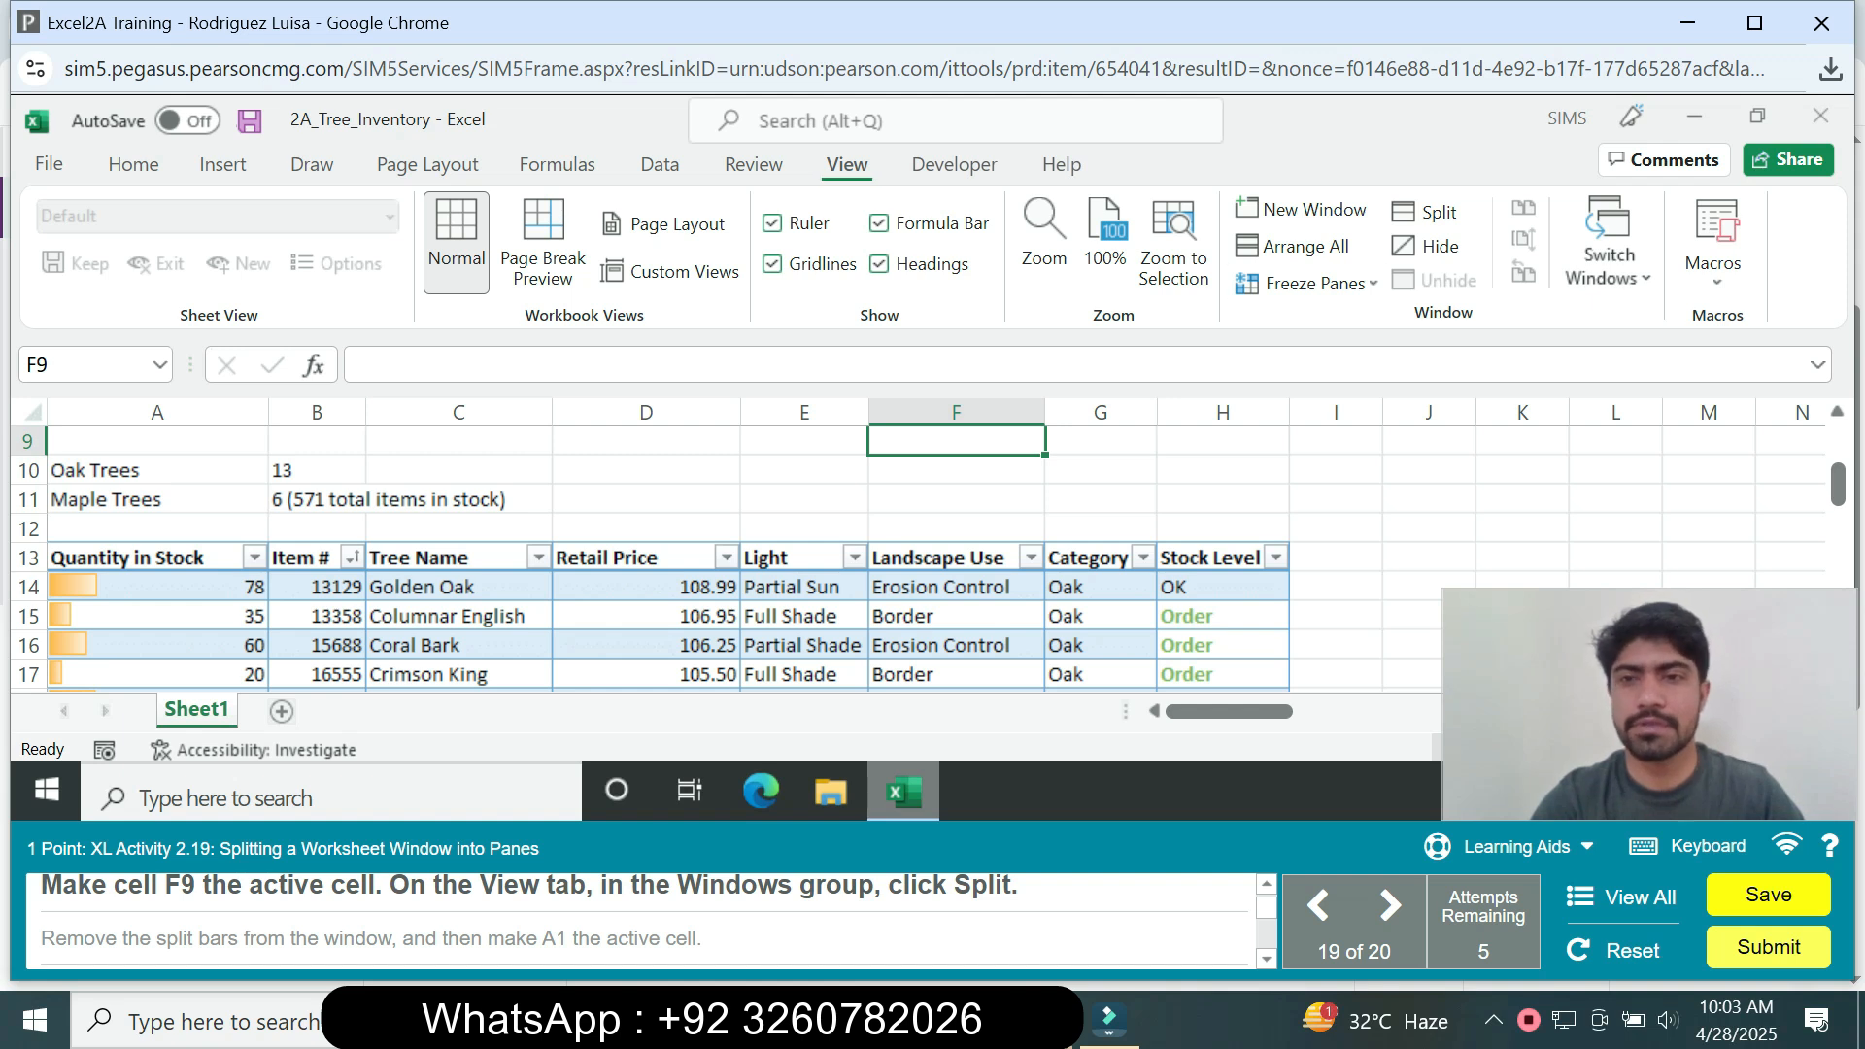
left_click(1426, 212)
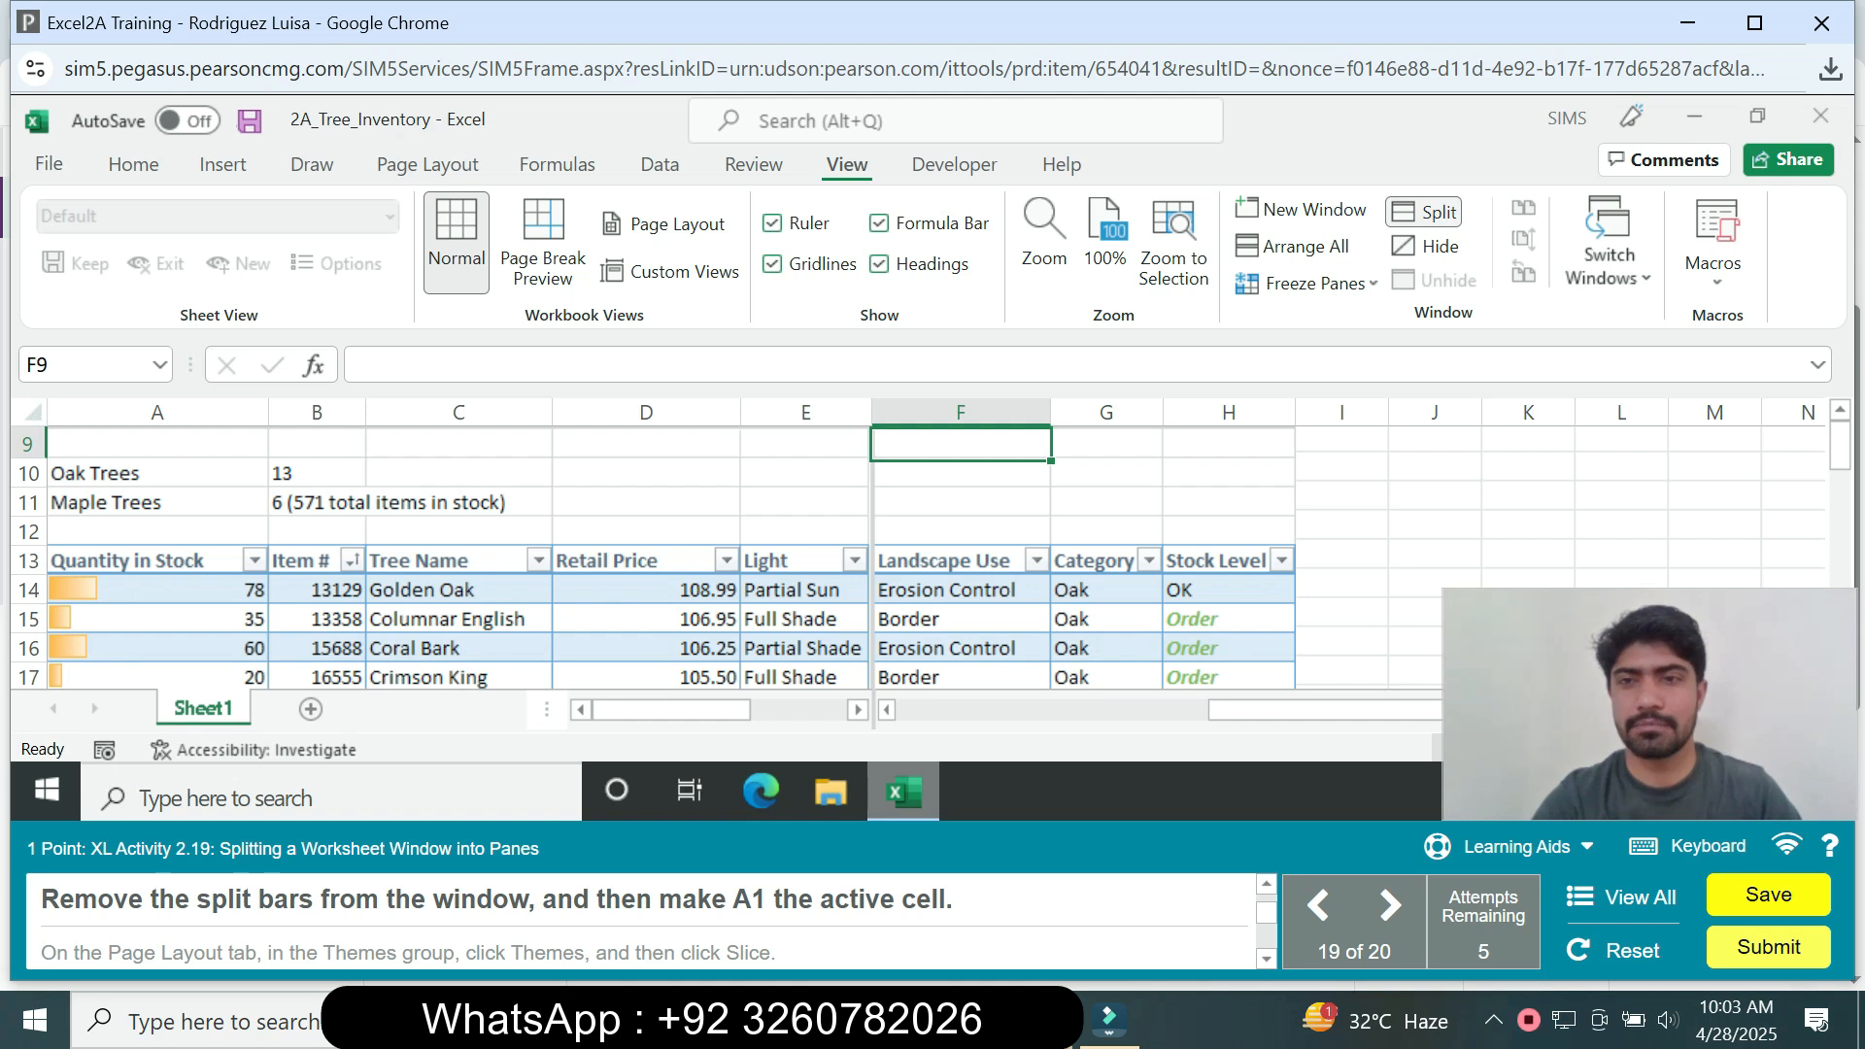
Remove the split bars from the Sheet1 window and make A1 the active cell
left_click(1426, 212)
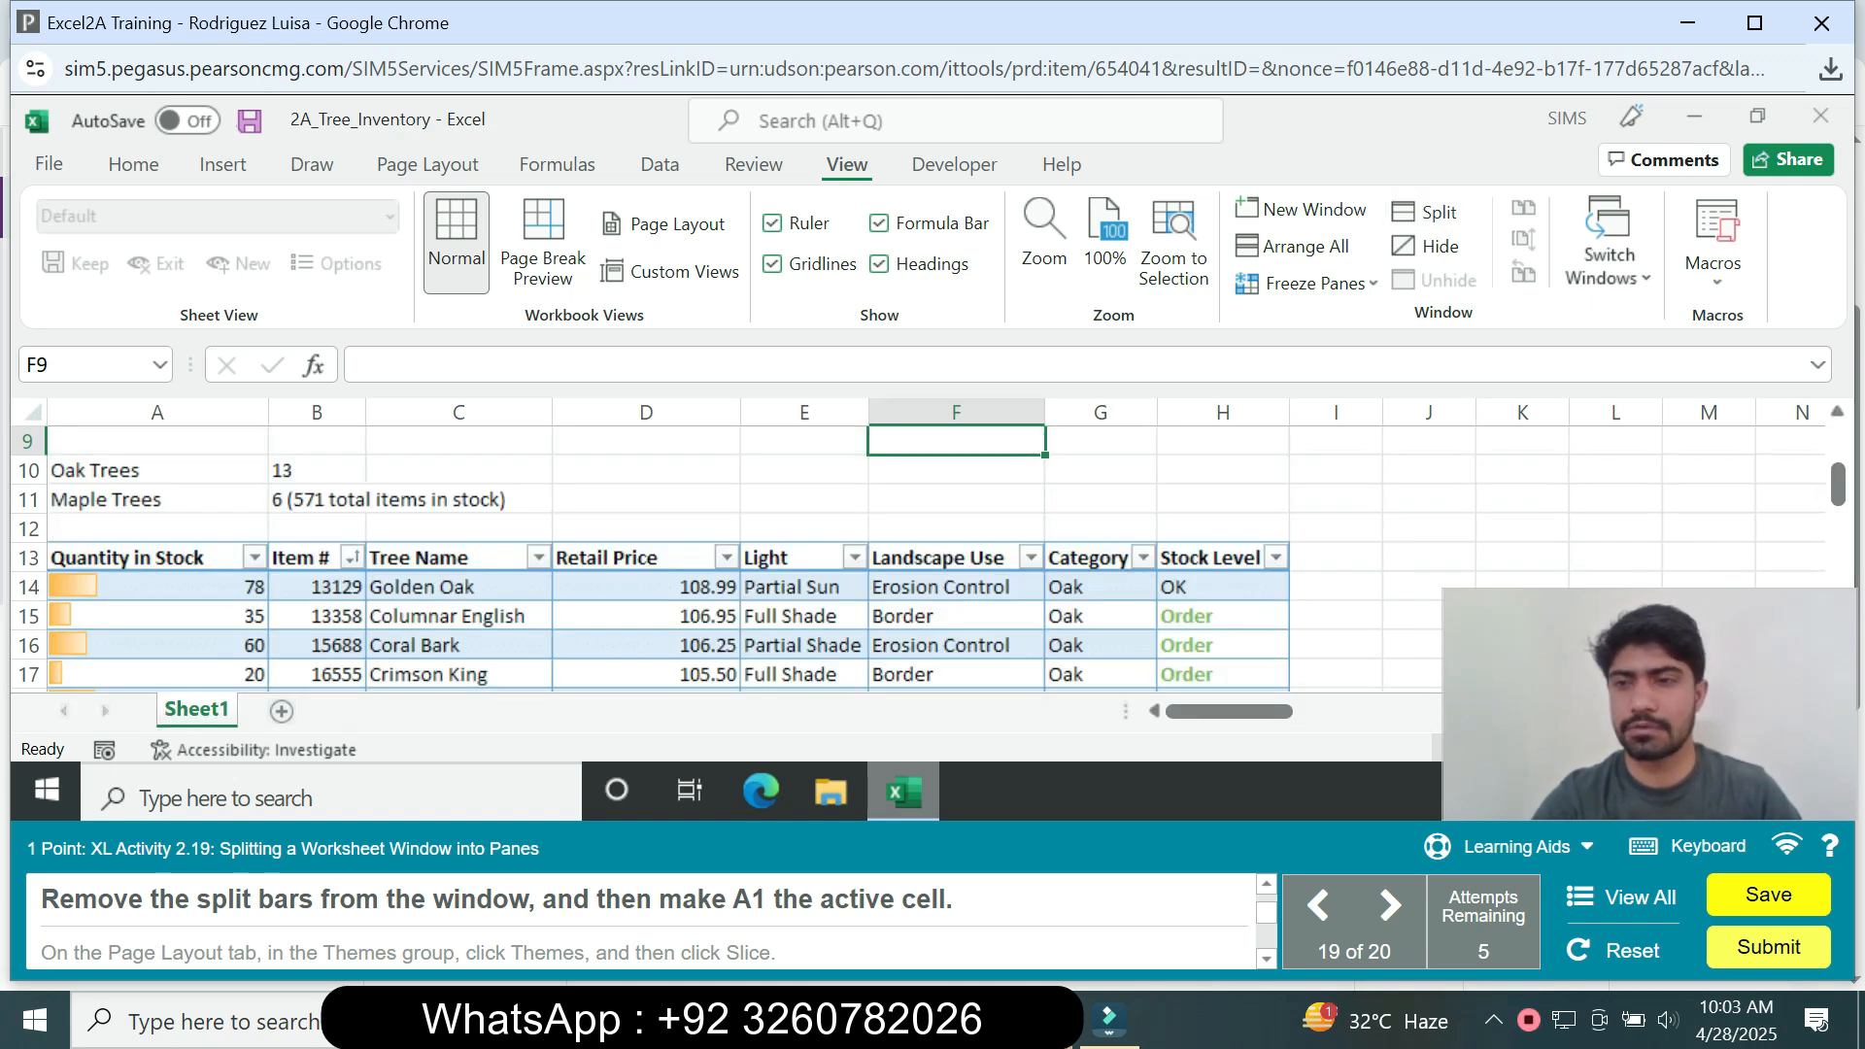
left_click_drag(1837, 484, 1837, 442)
left_click(667, 450)
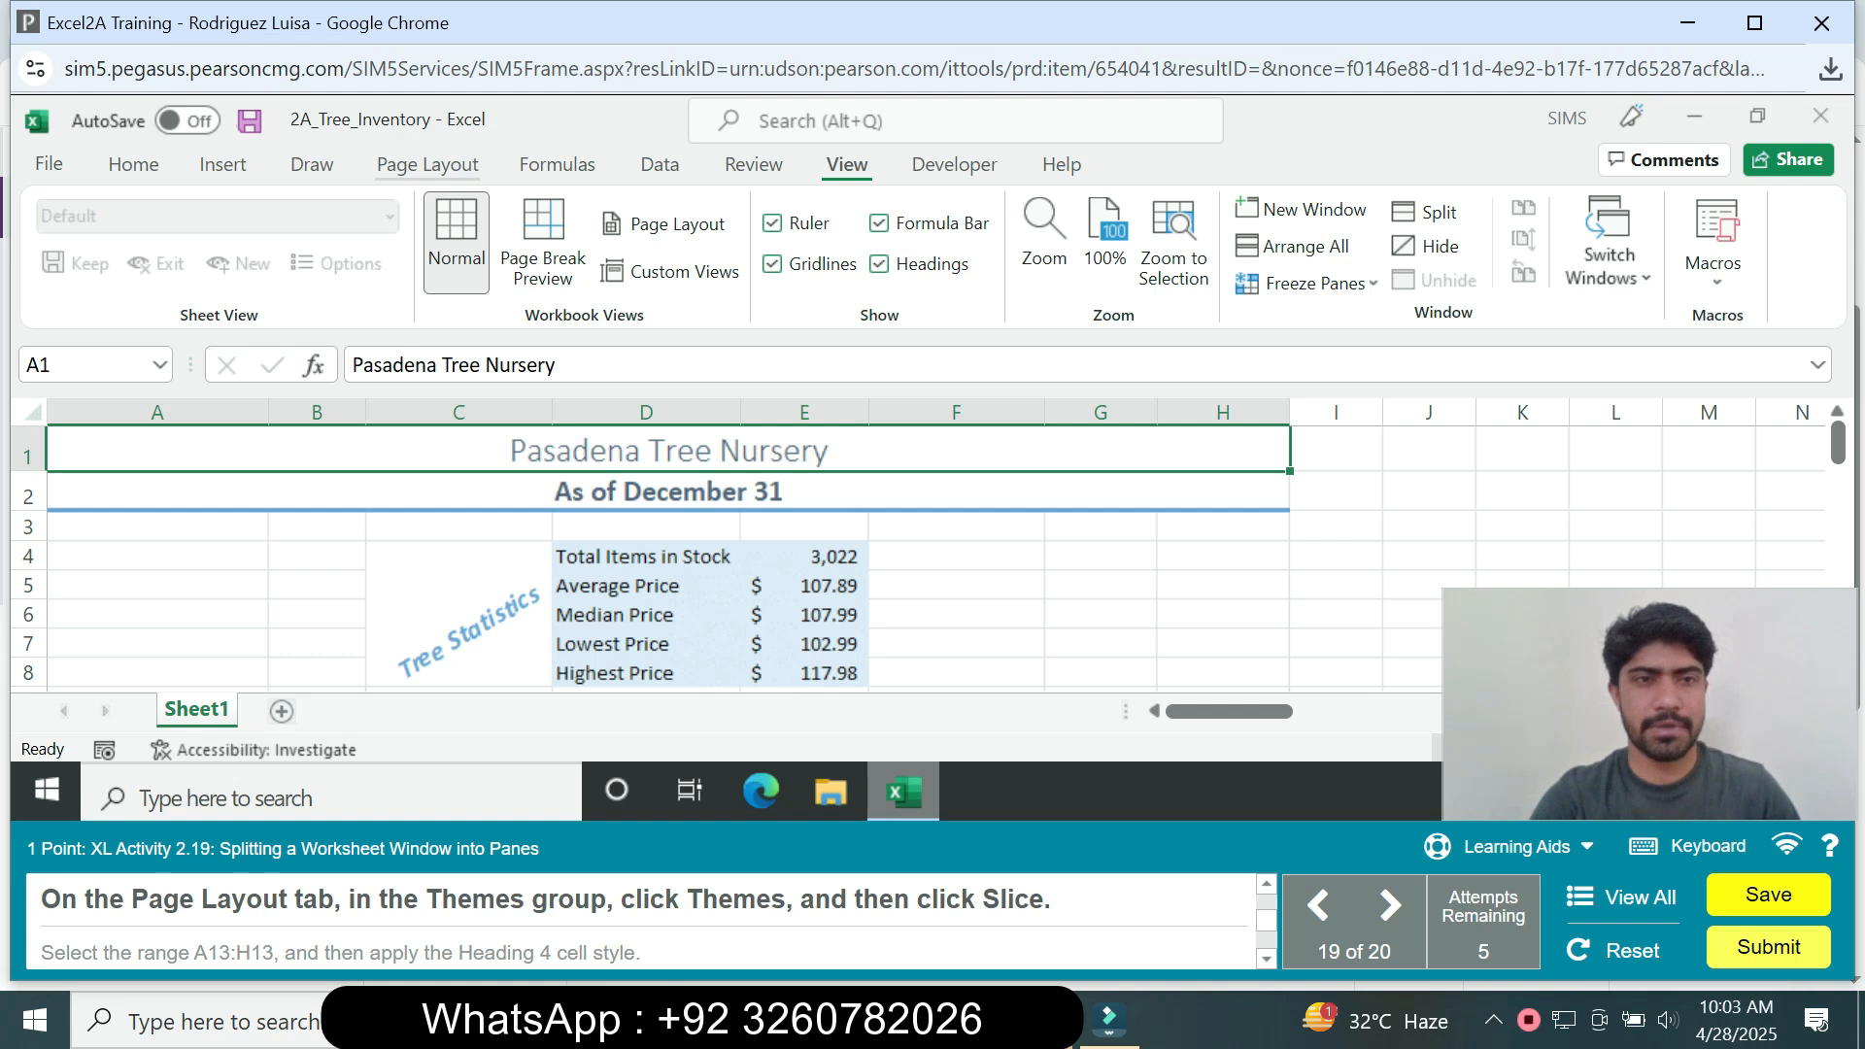
Apply the Slice theme to the workbook
left_click(428, 164)
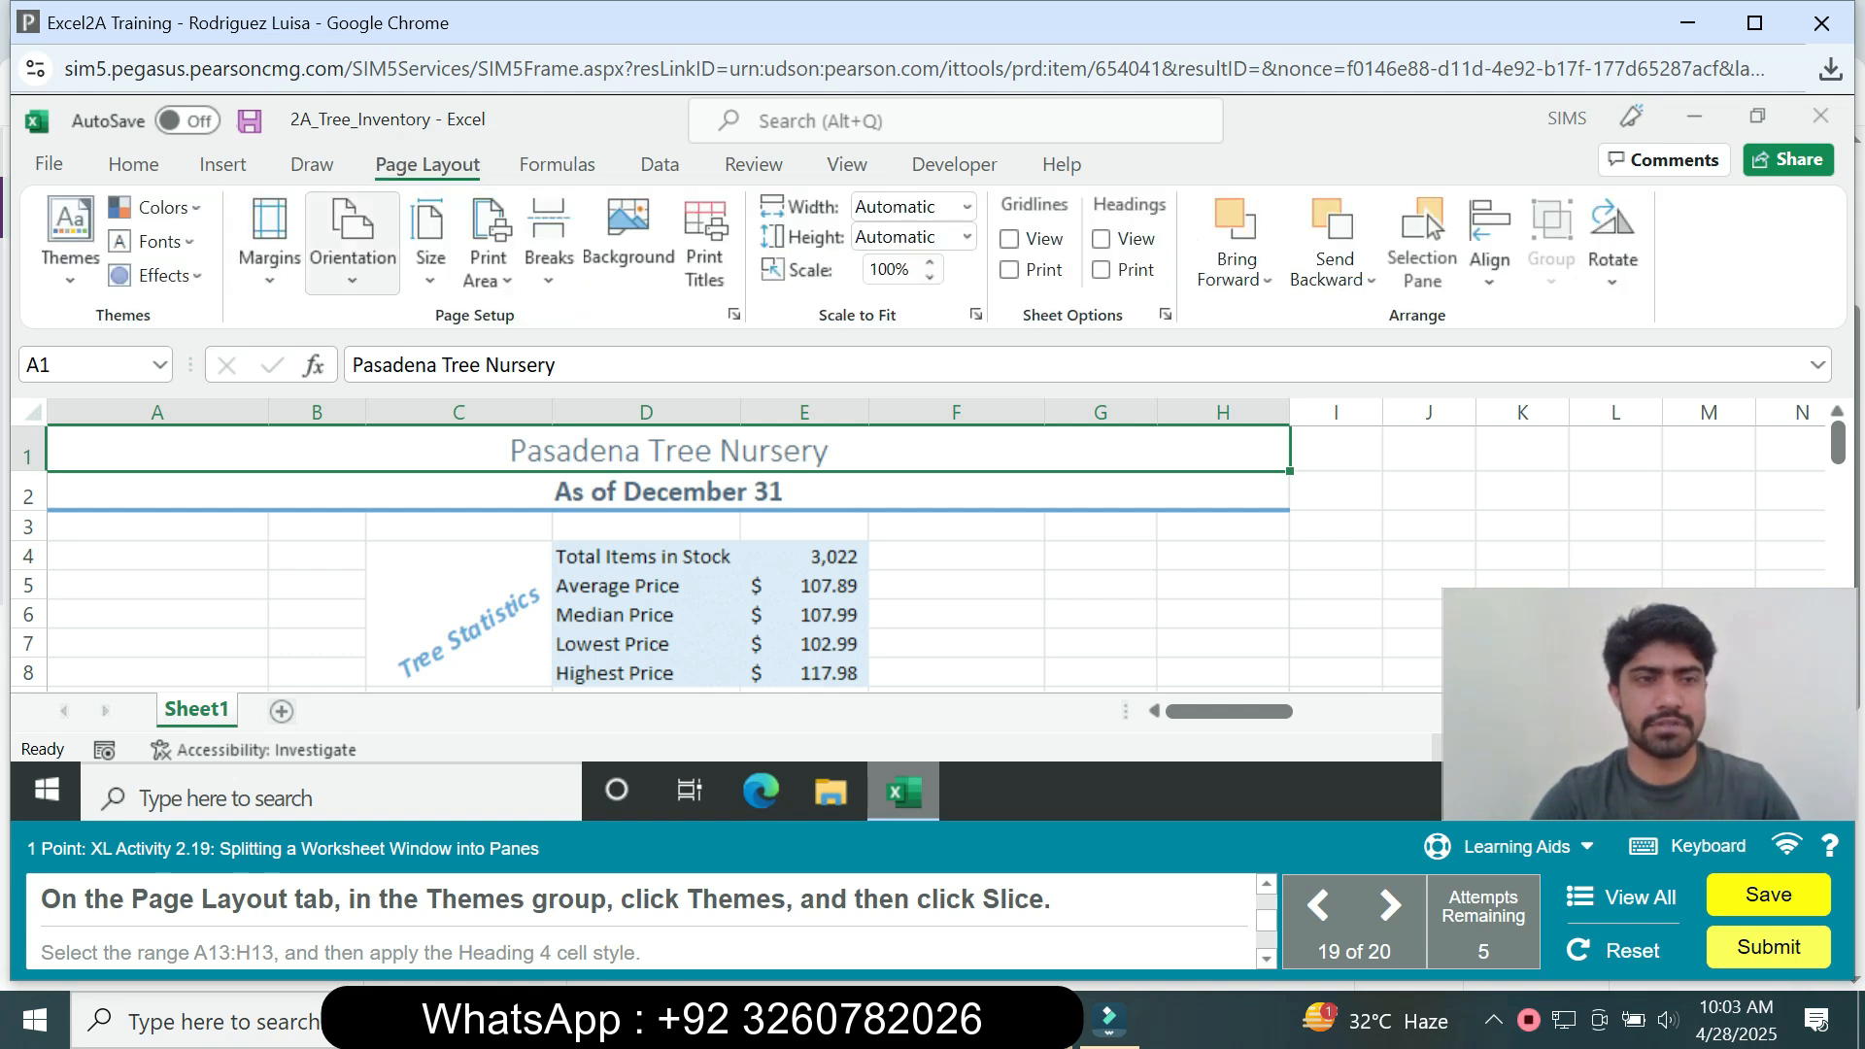
left_click(70, 238)
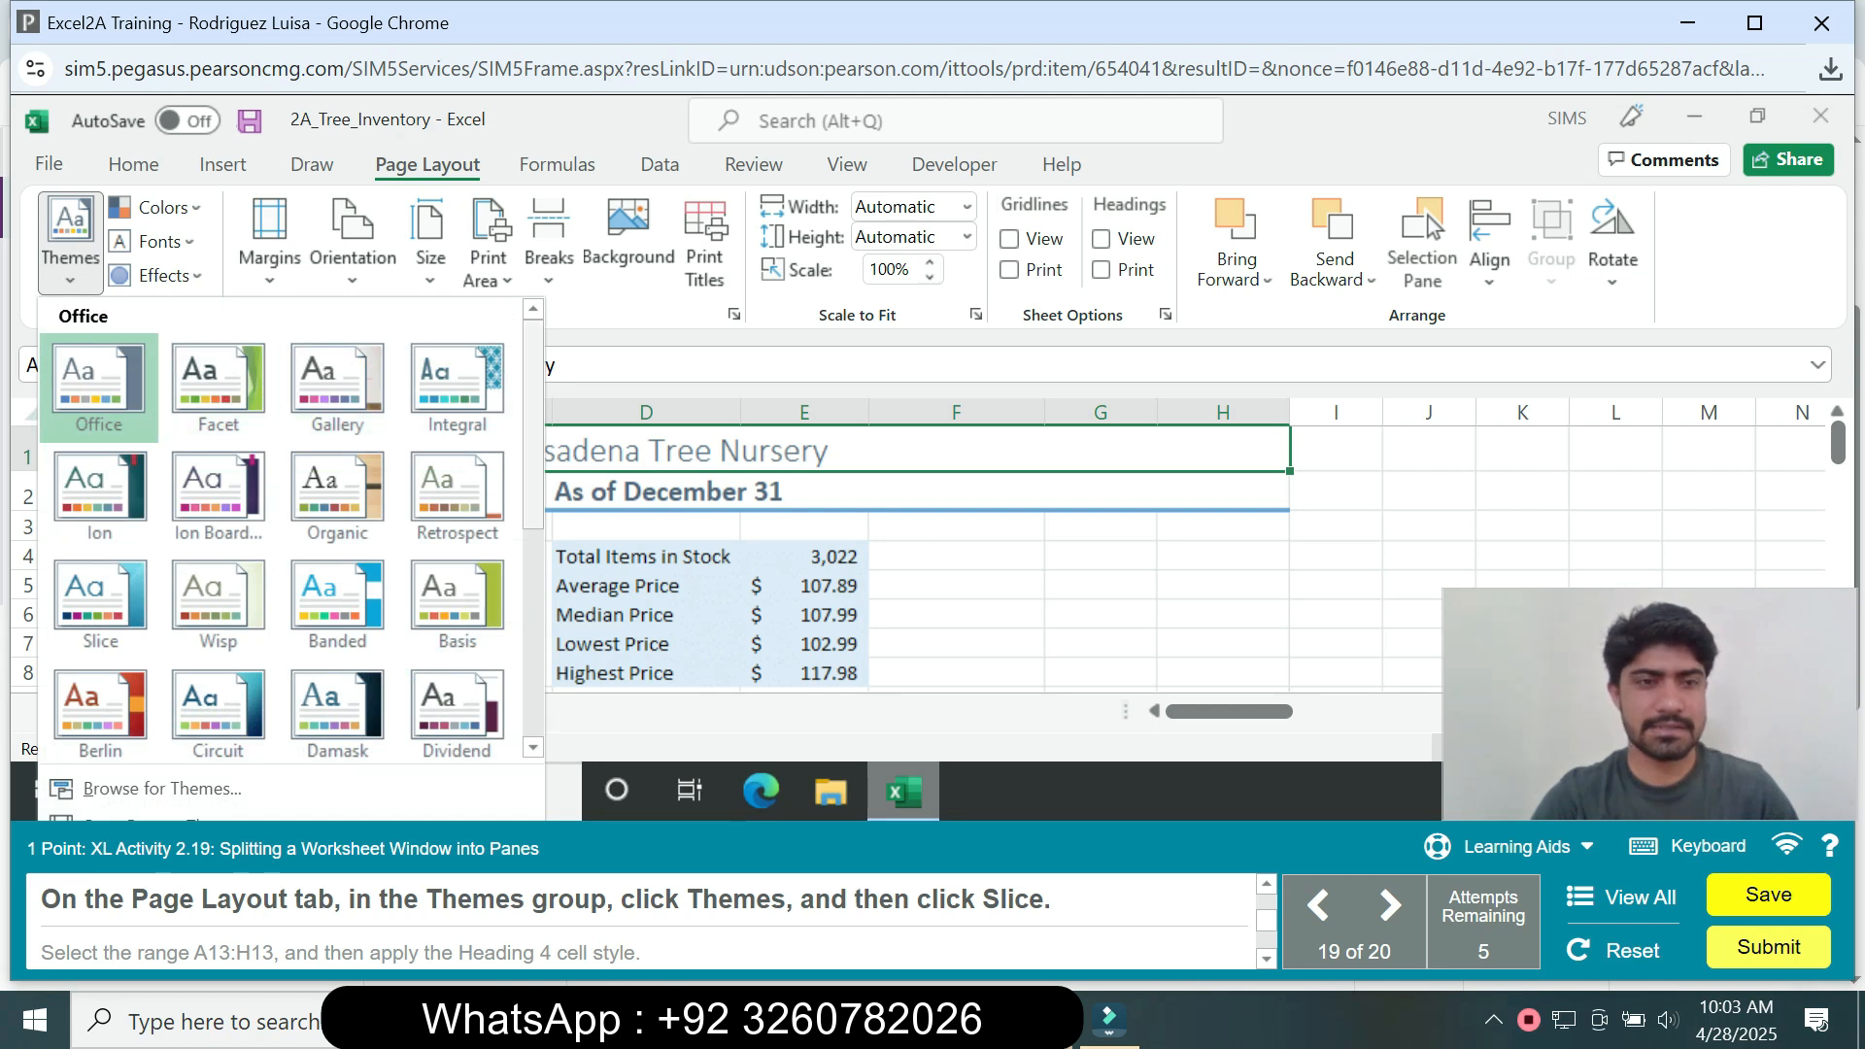
scroll(291, 525, "down", 2)
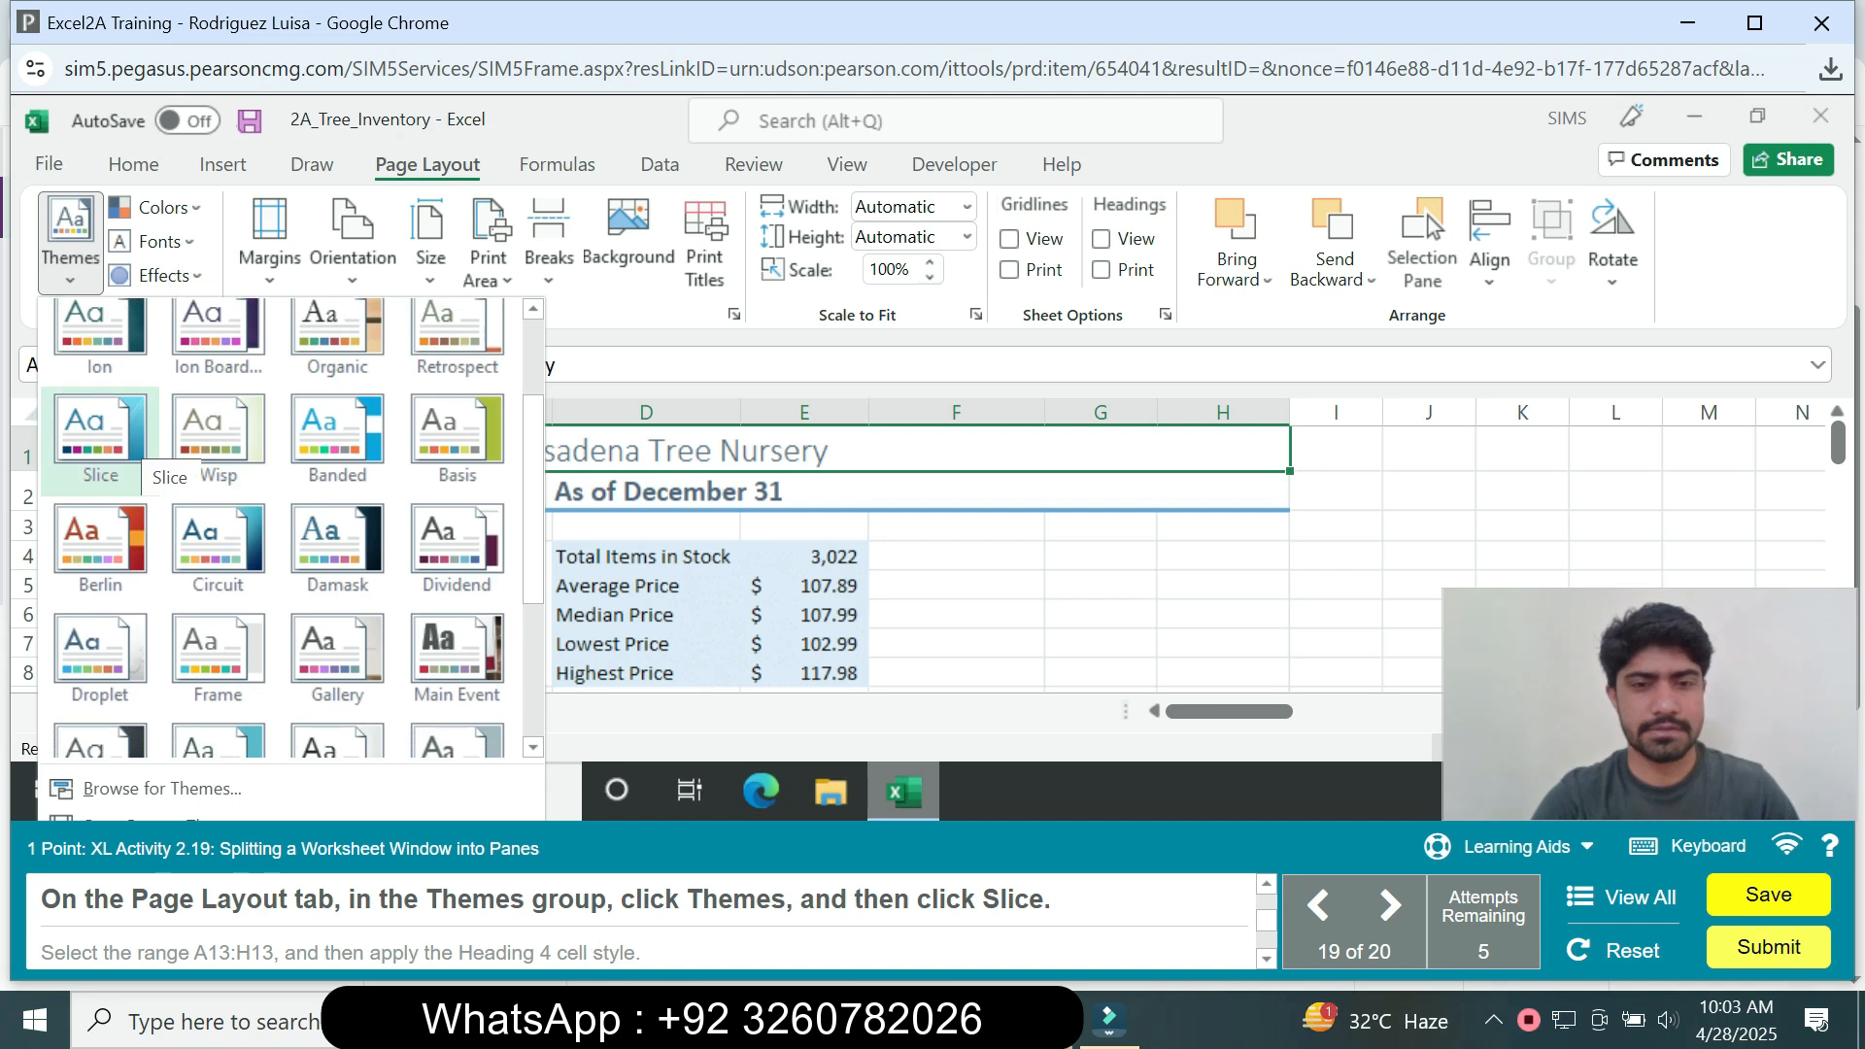
left_click(100, 437)
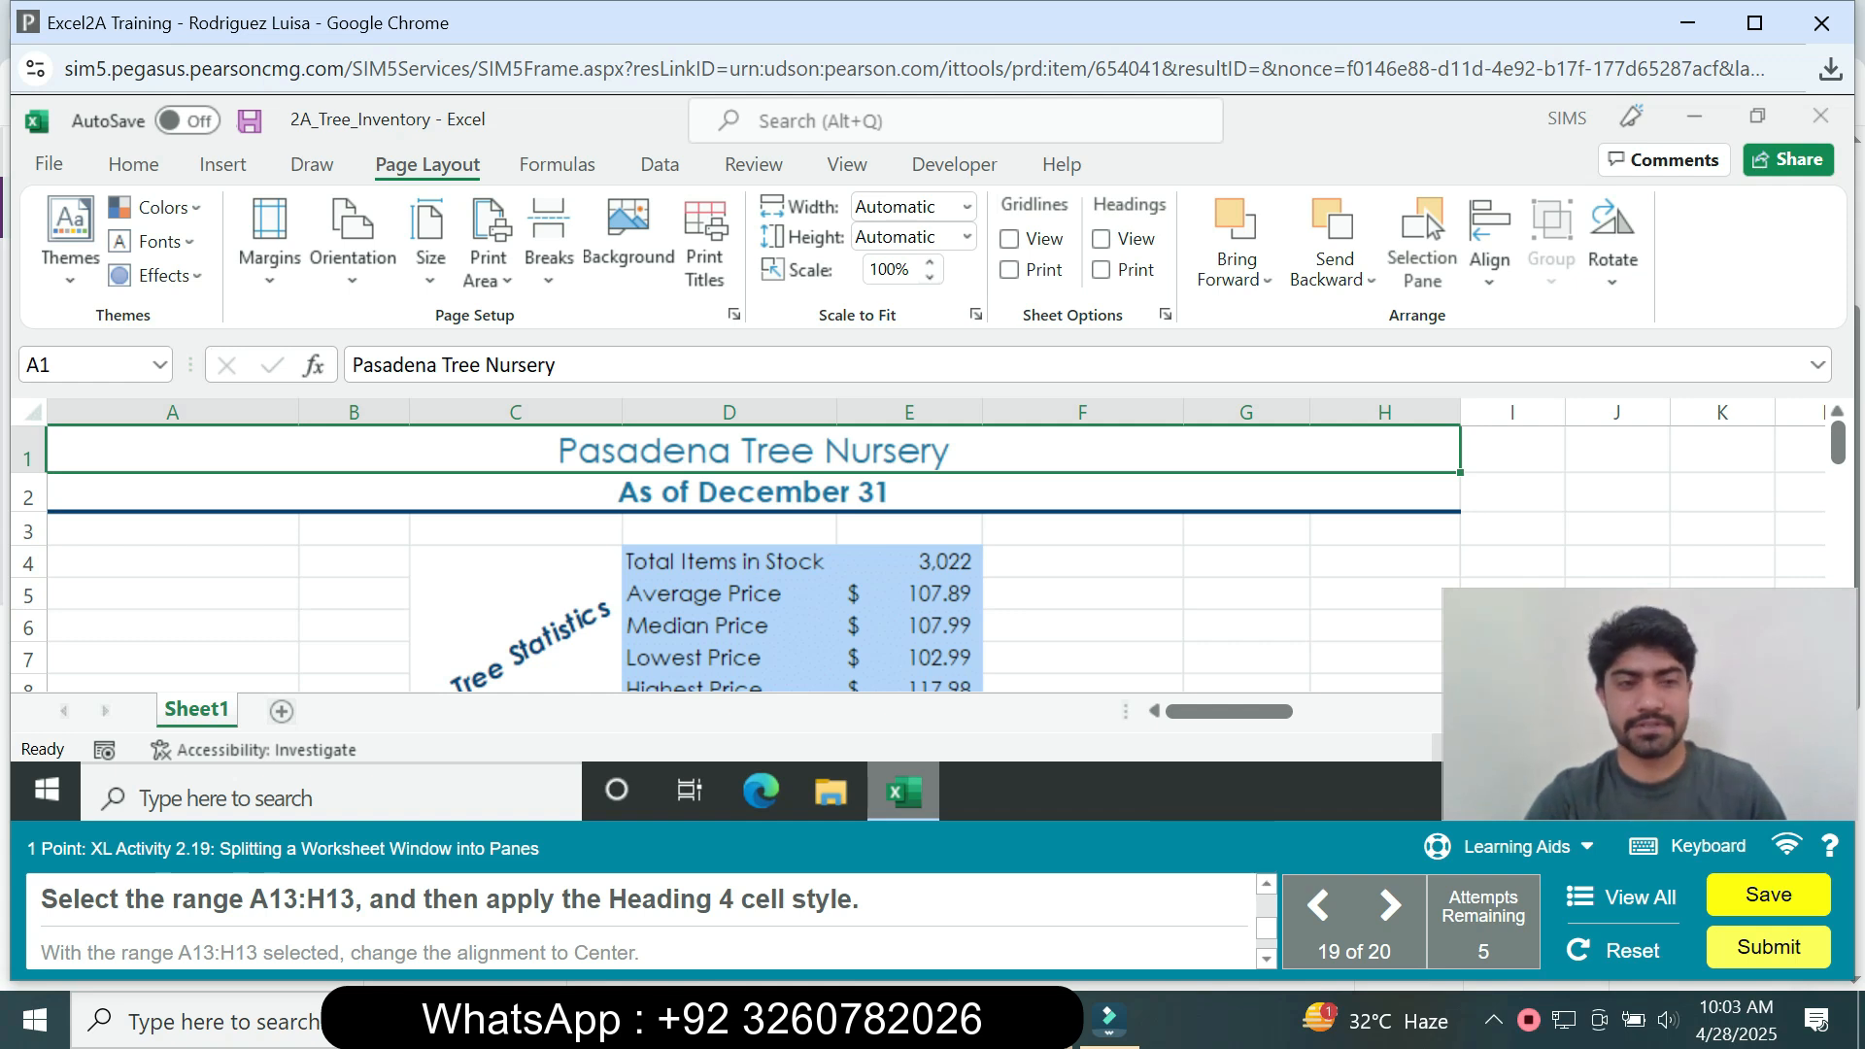
Apply the Heading 4 cell style to the range A13:H13 and center its contents horizontally
left_click(85, 364)
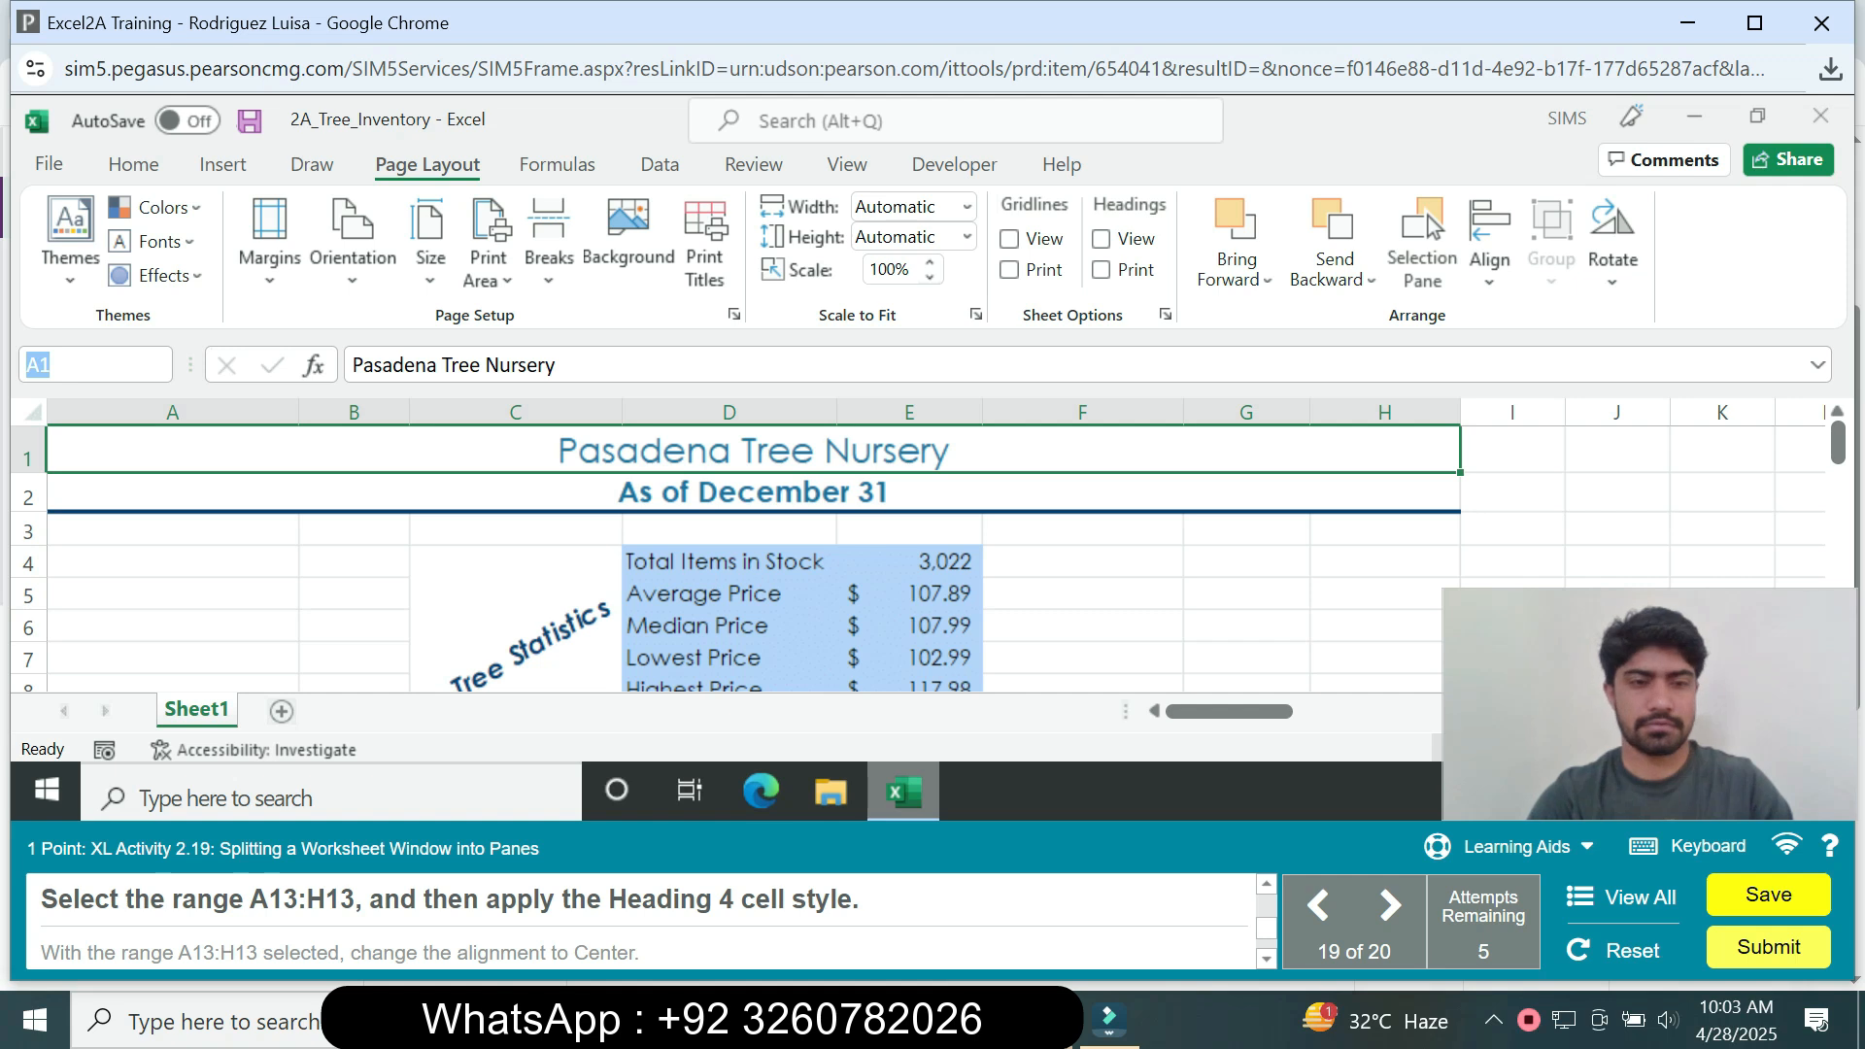
type("A13")
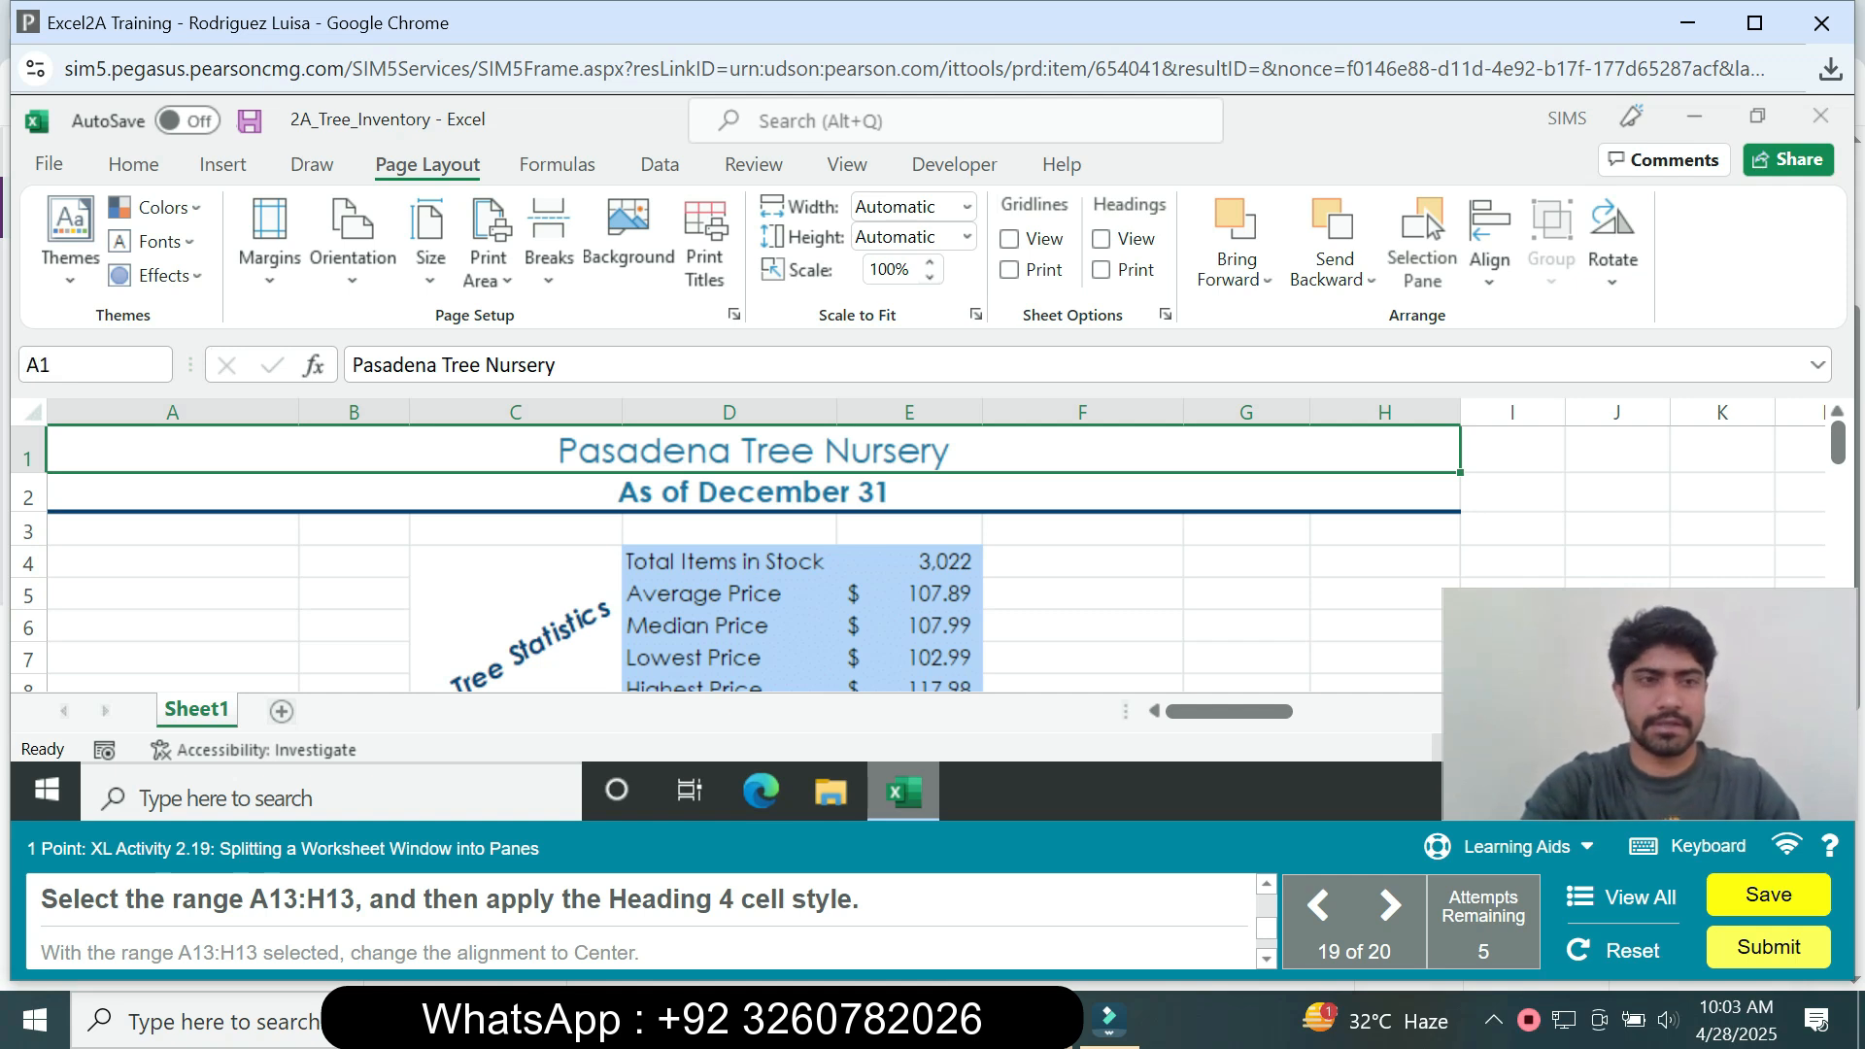
type(":")
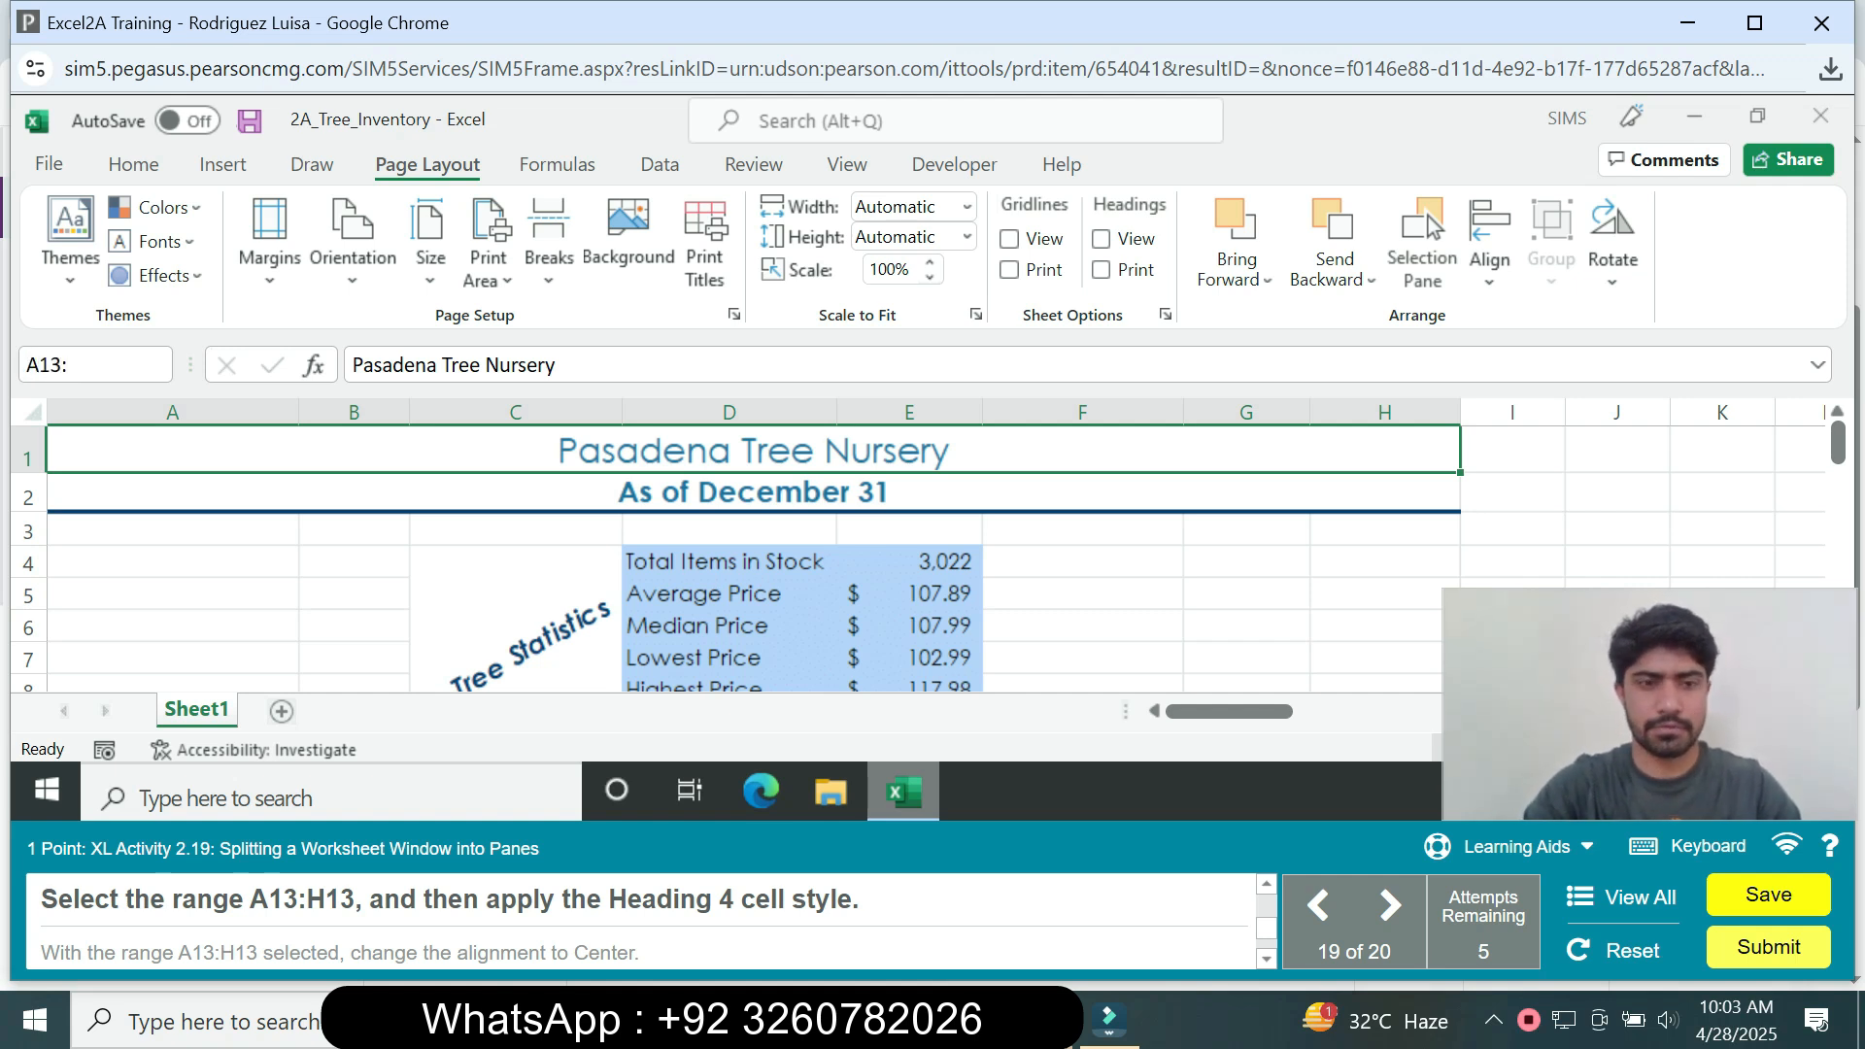
type("H13")
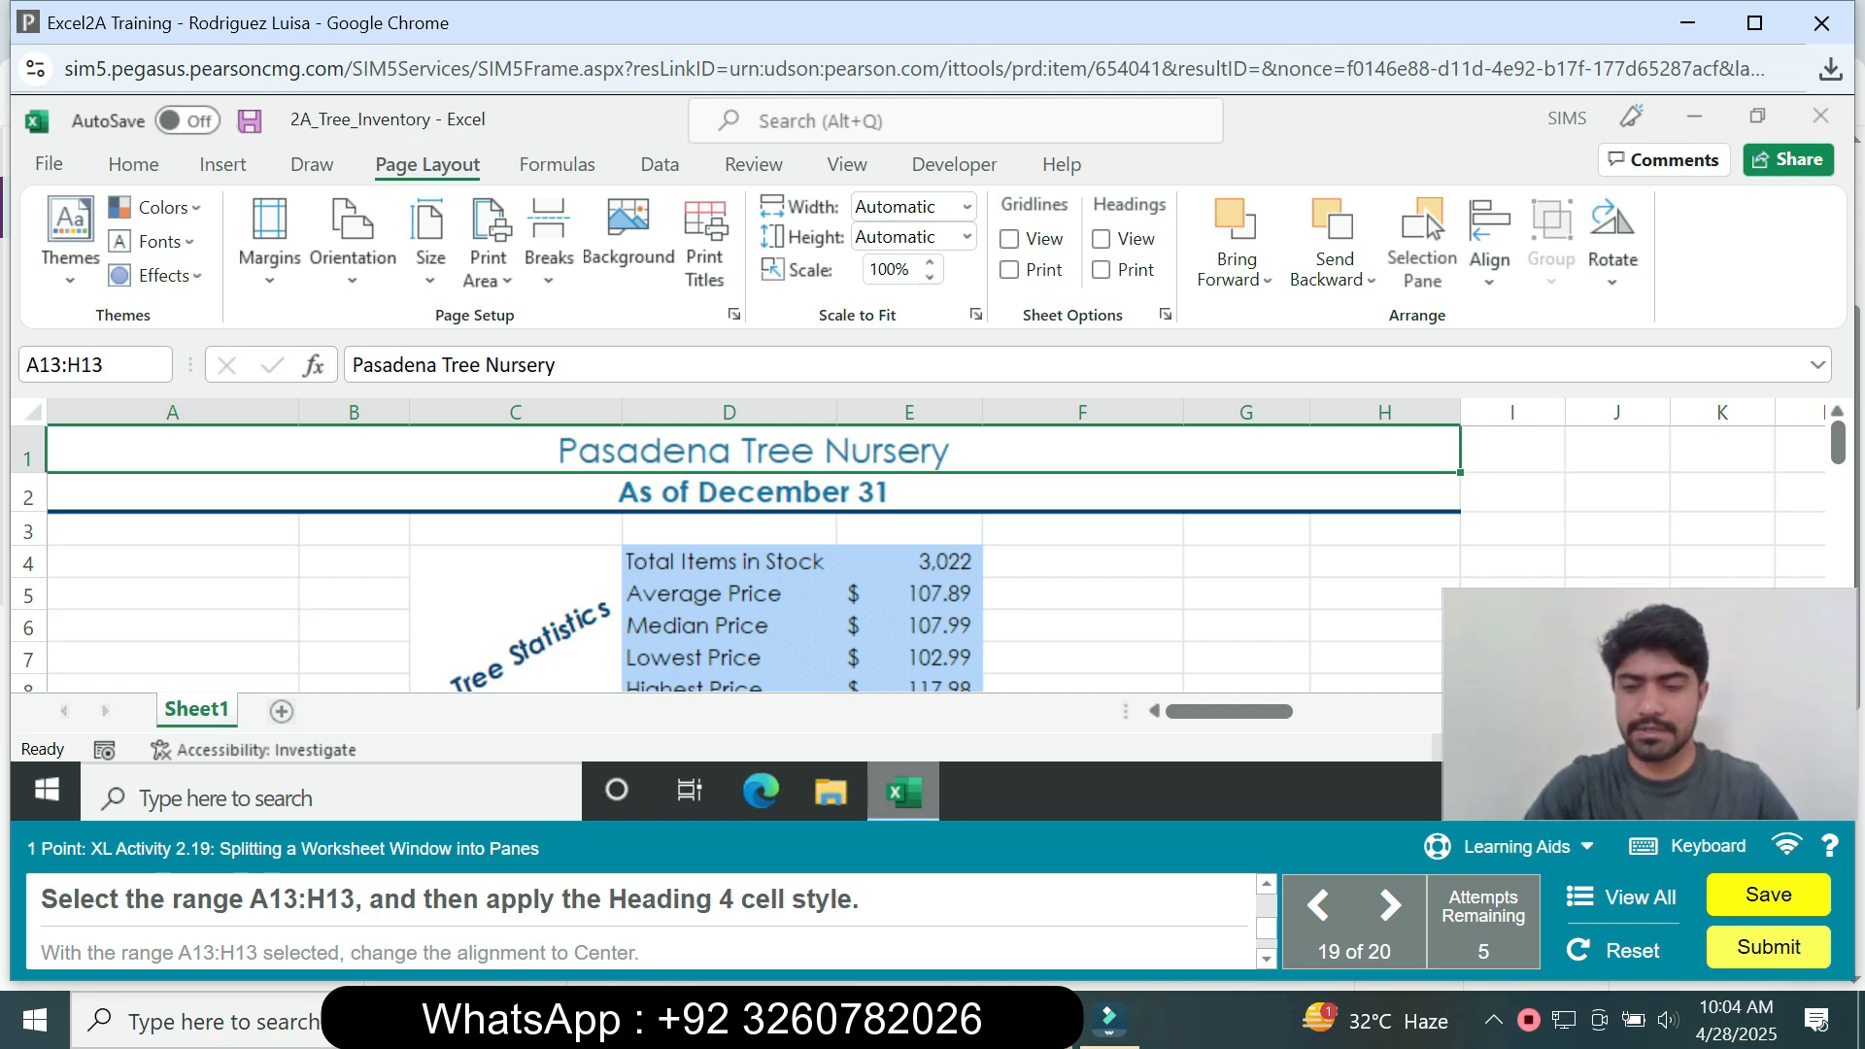
key("Return")
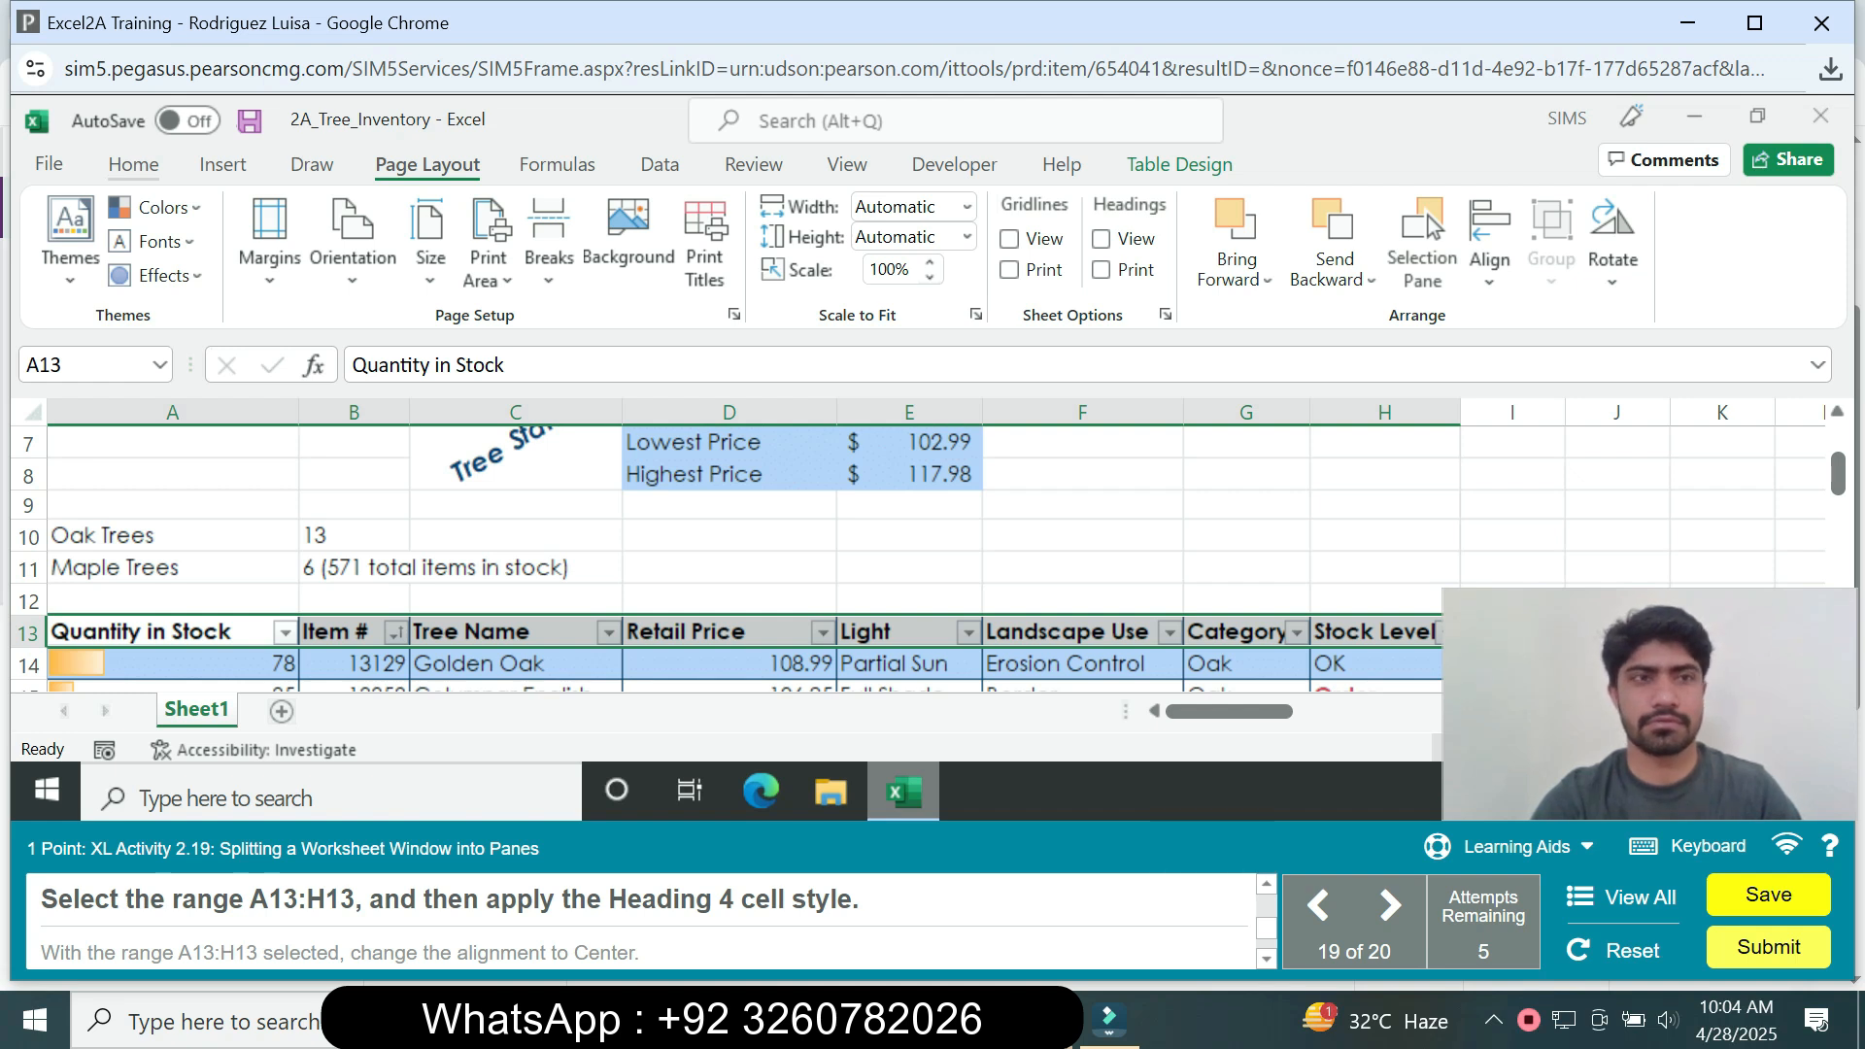
left_click(133, 164)
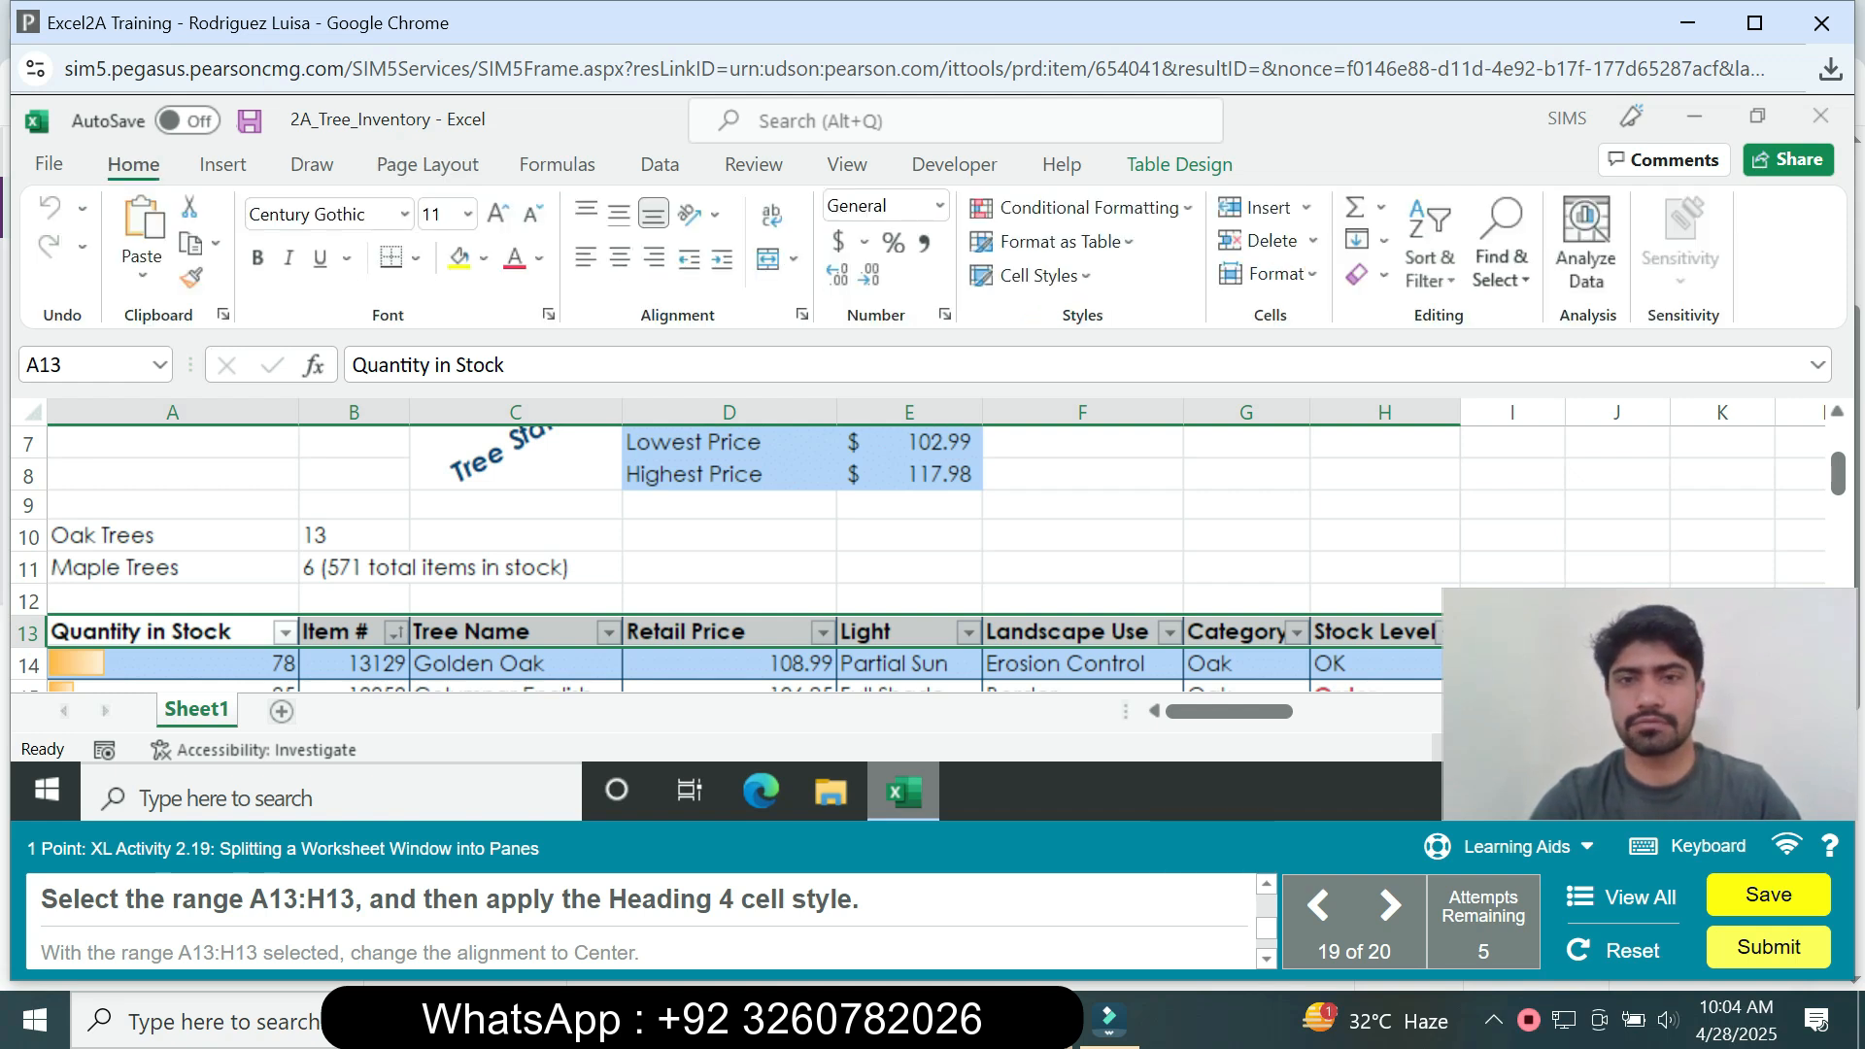
left_click(1032, 275)
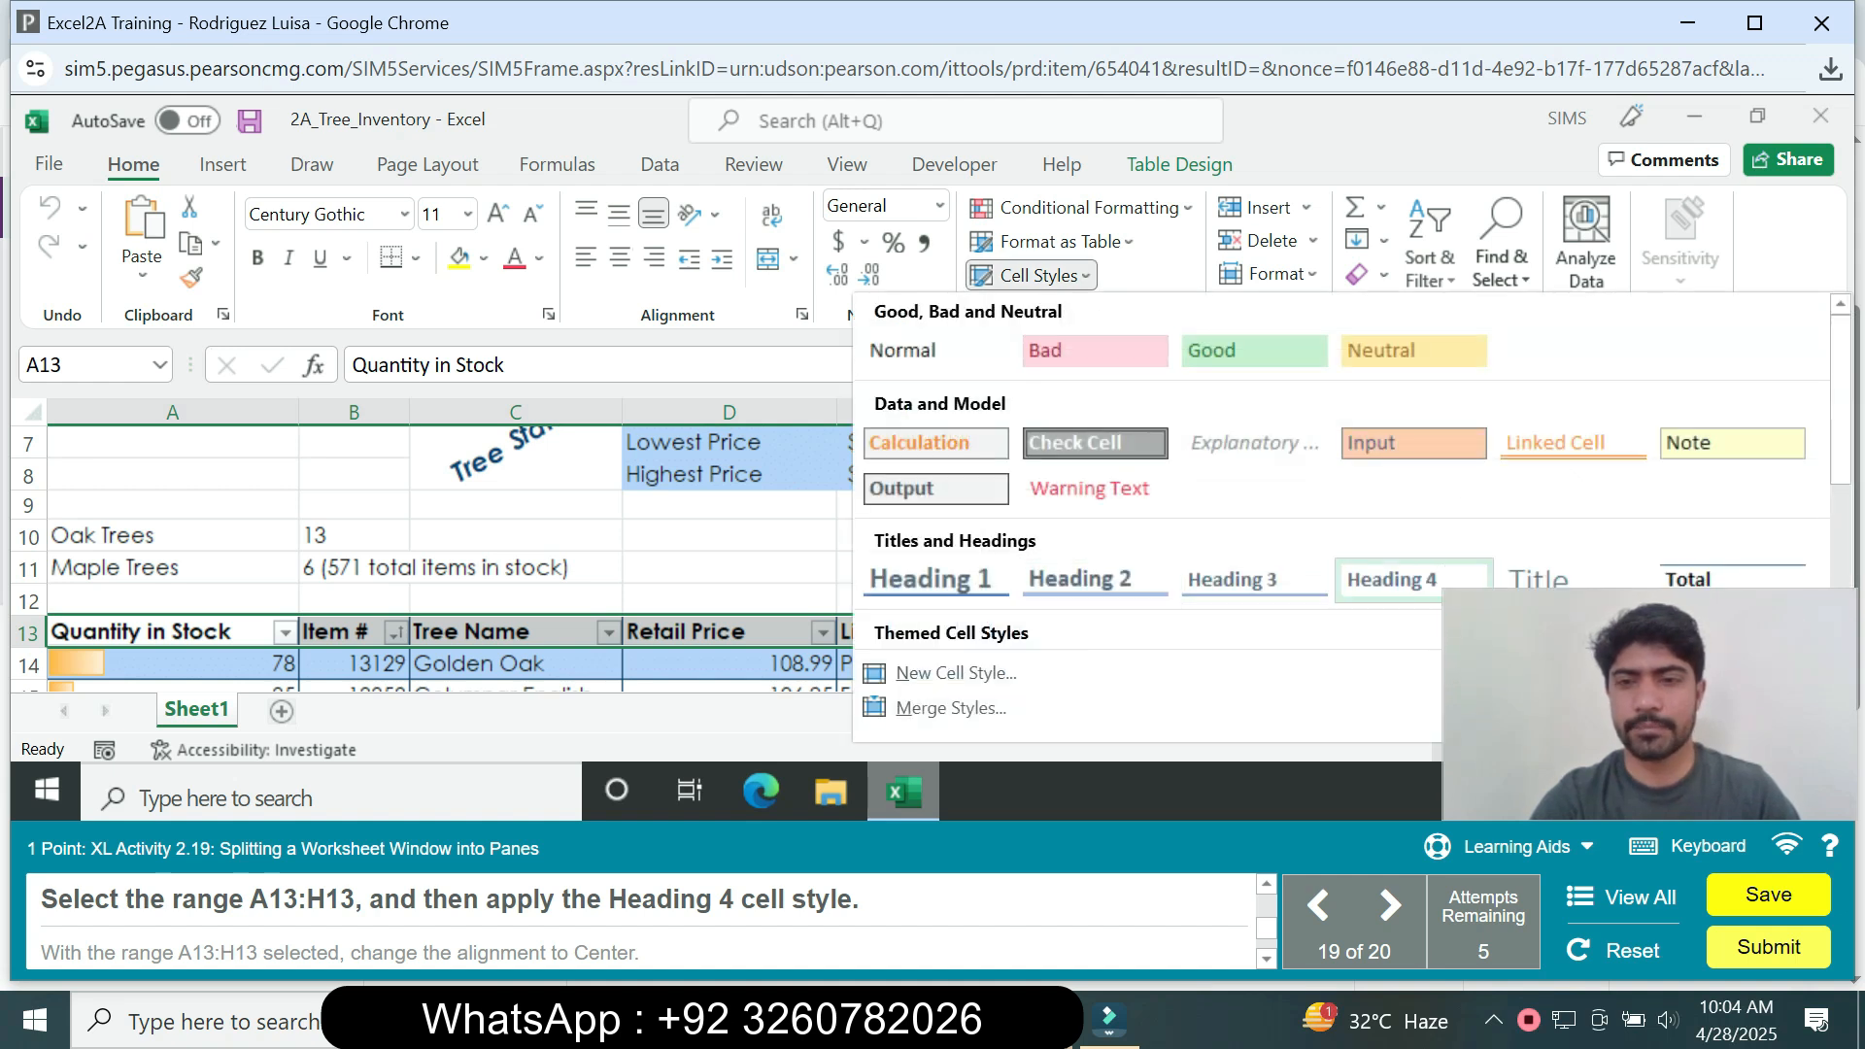
left_click(1392, 580)
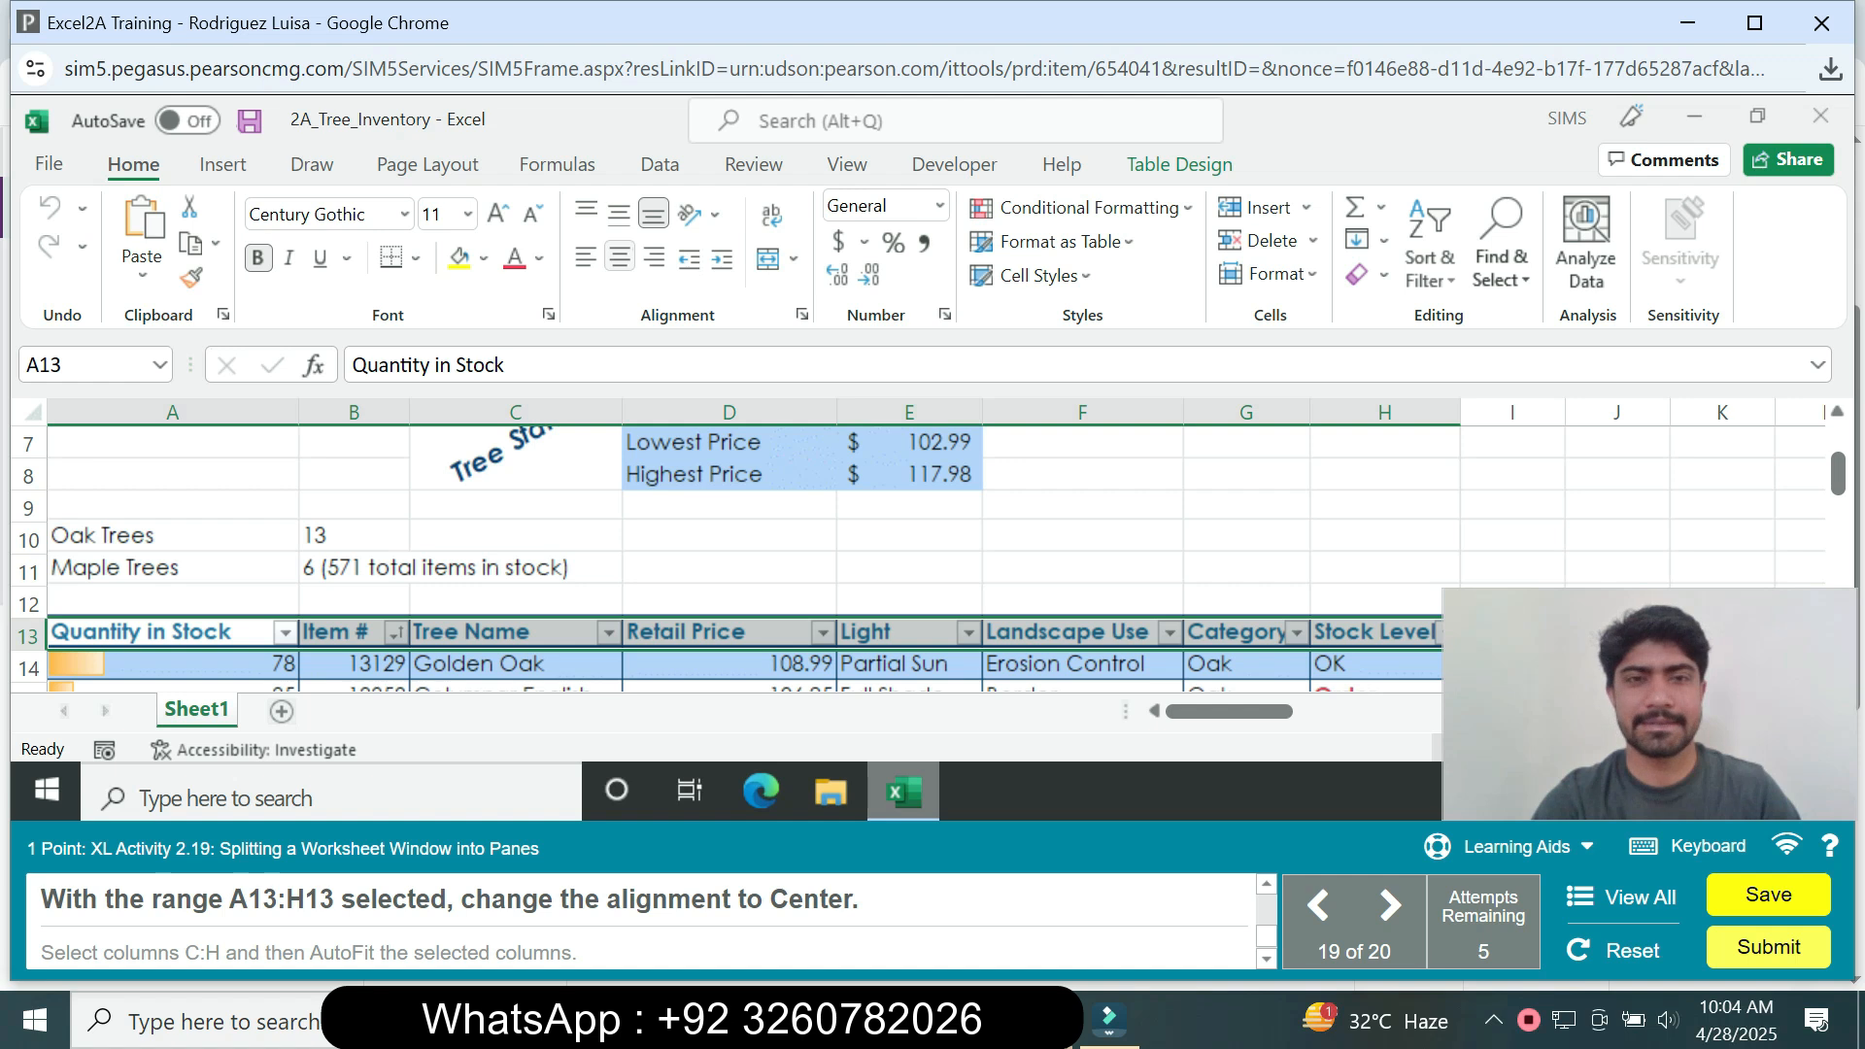
left_click(619, 258)
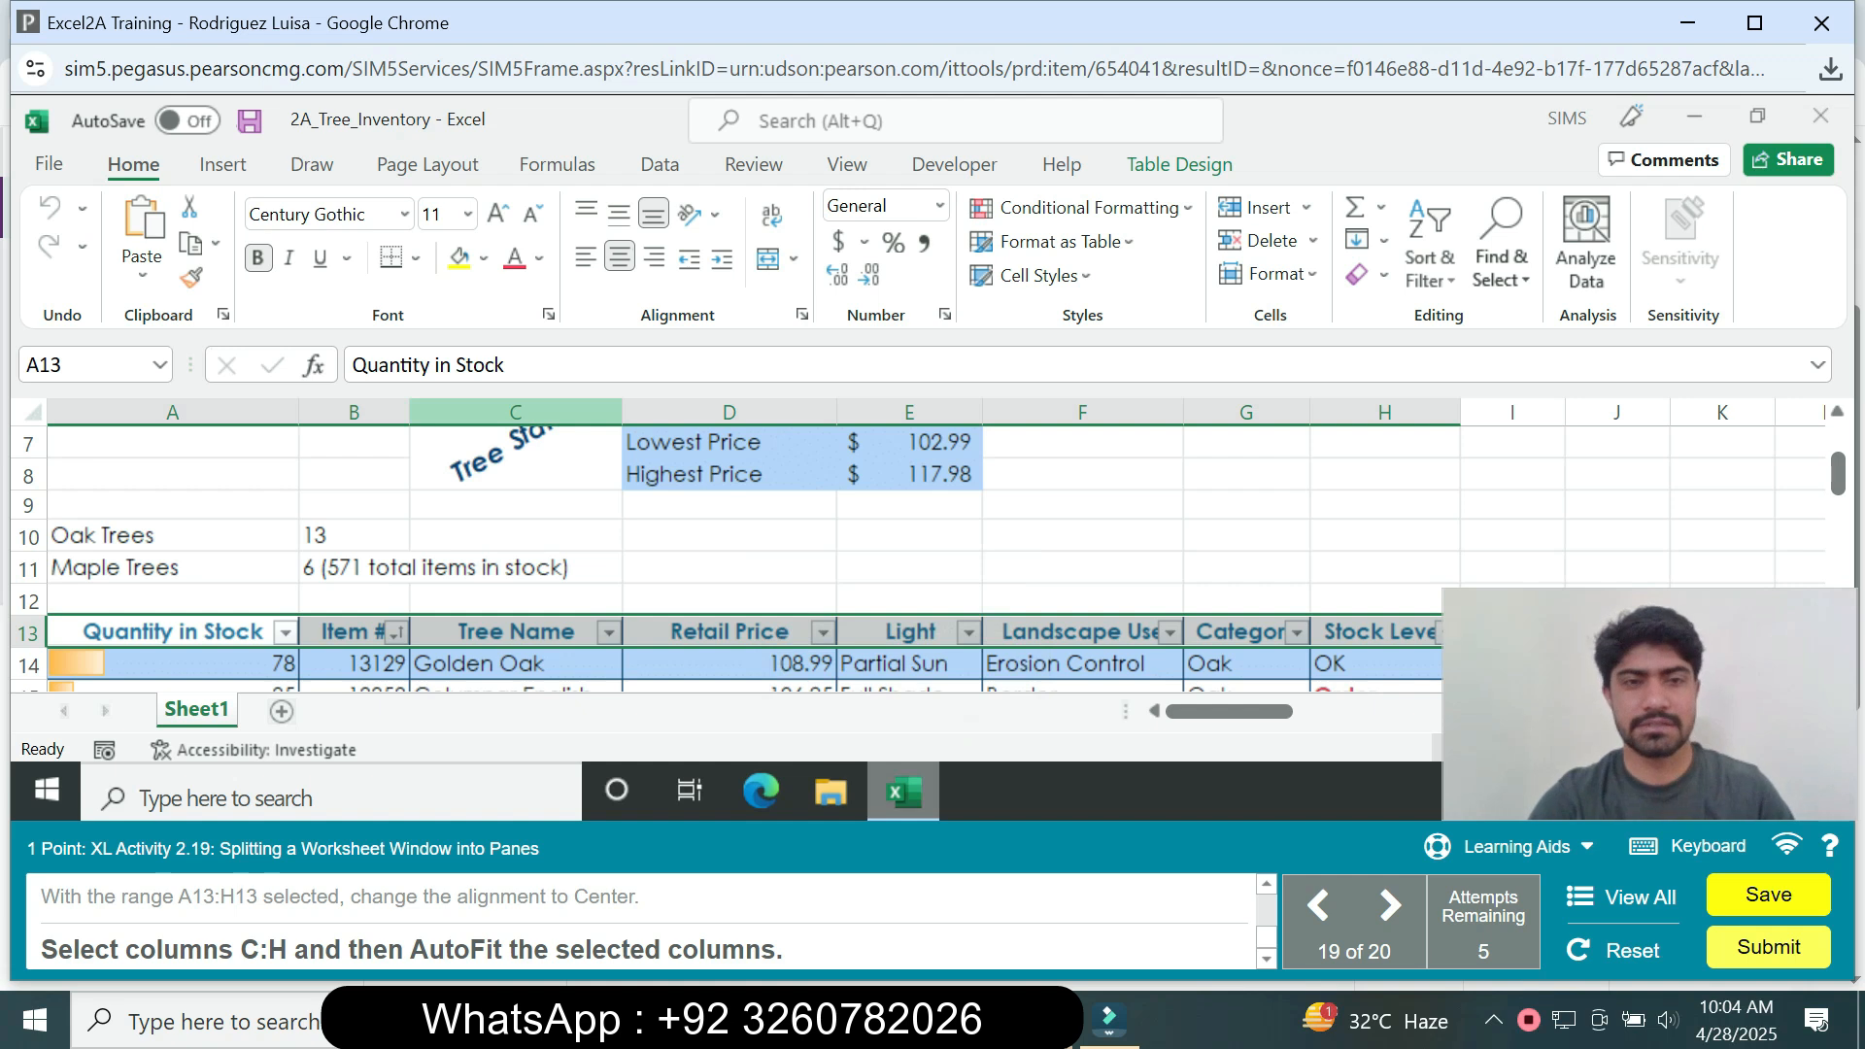
AutoFit the widths of columns C through H
left_click(516, 412)
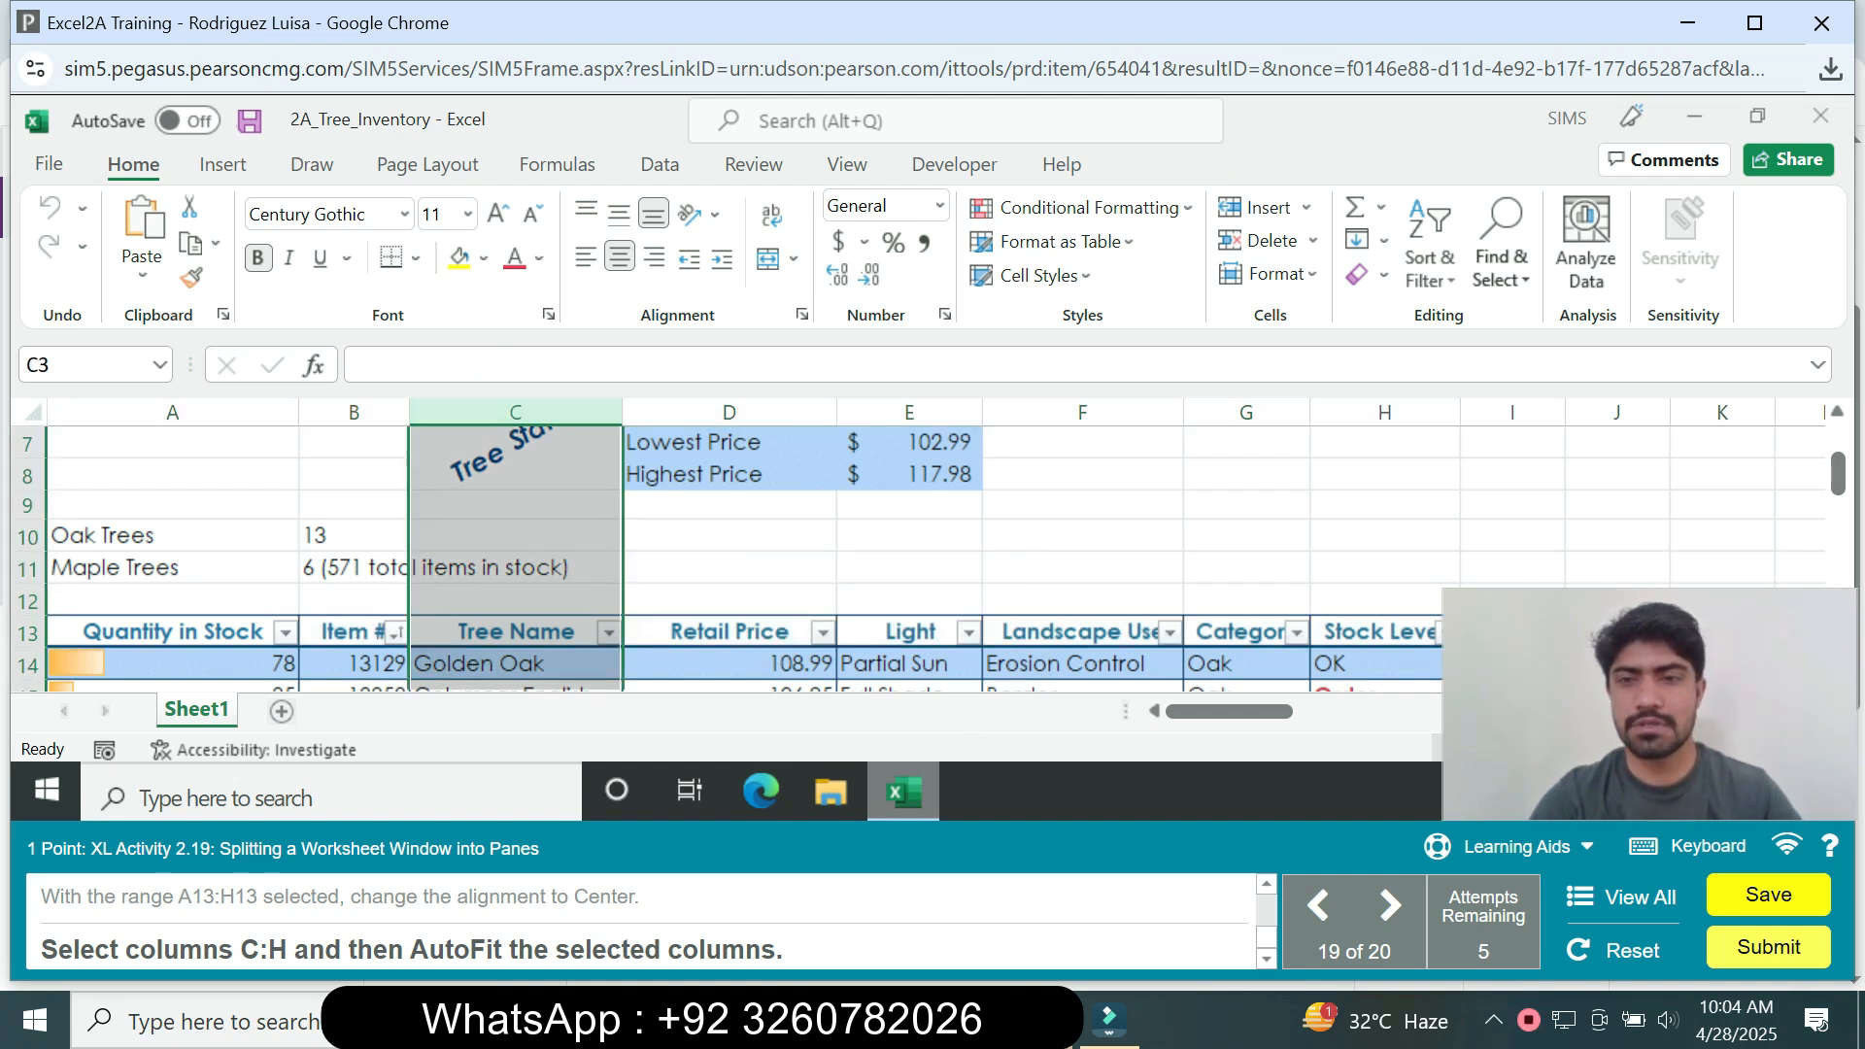
left_click(1384, 412, "shift")
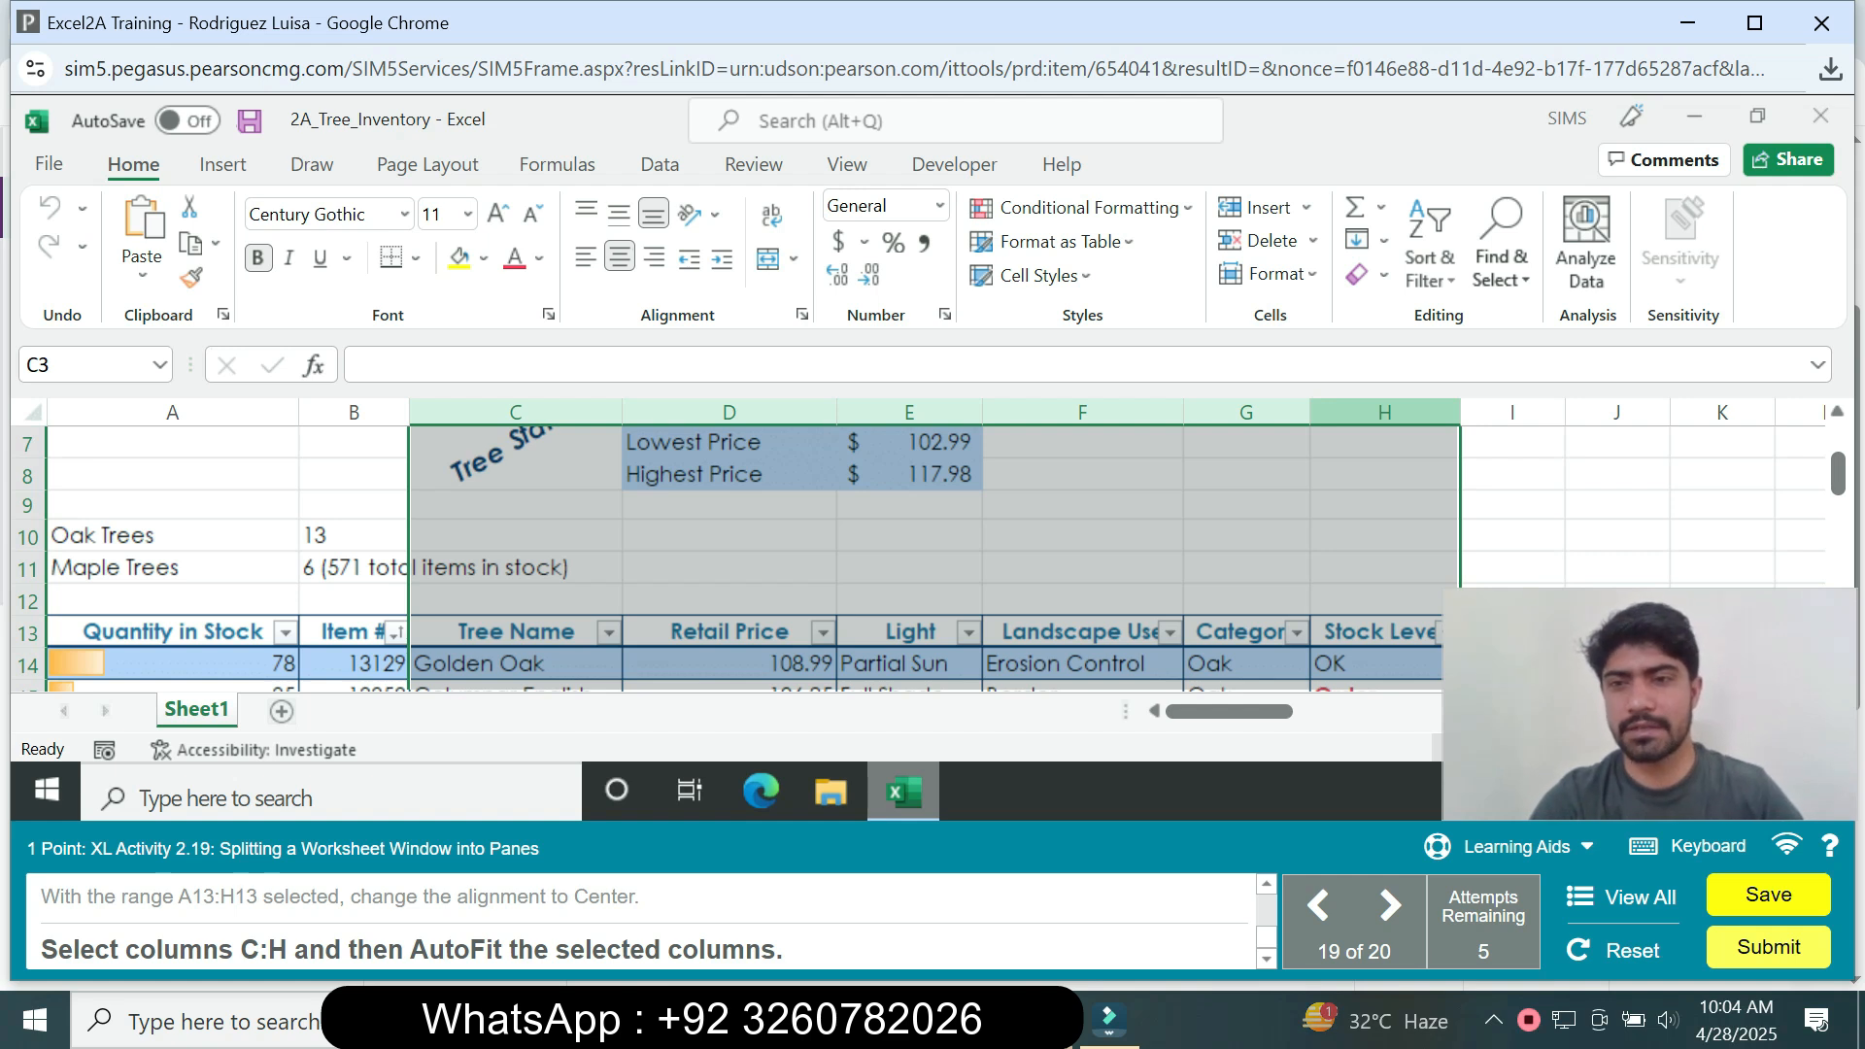
double_click(1460, 412)
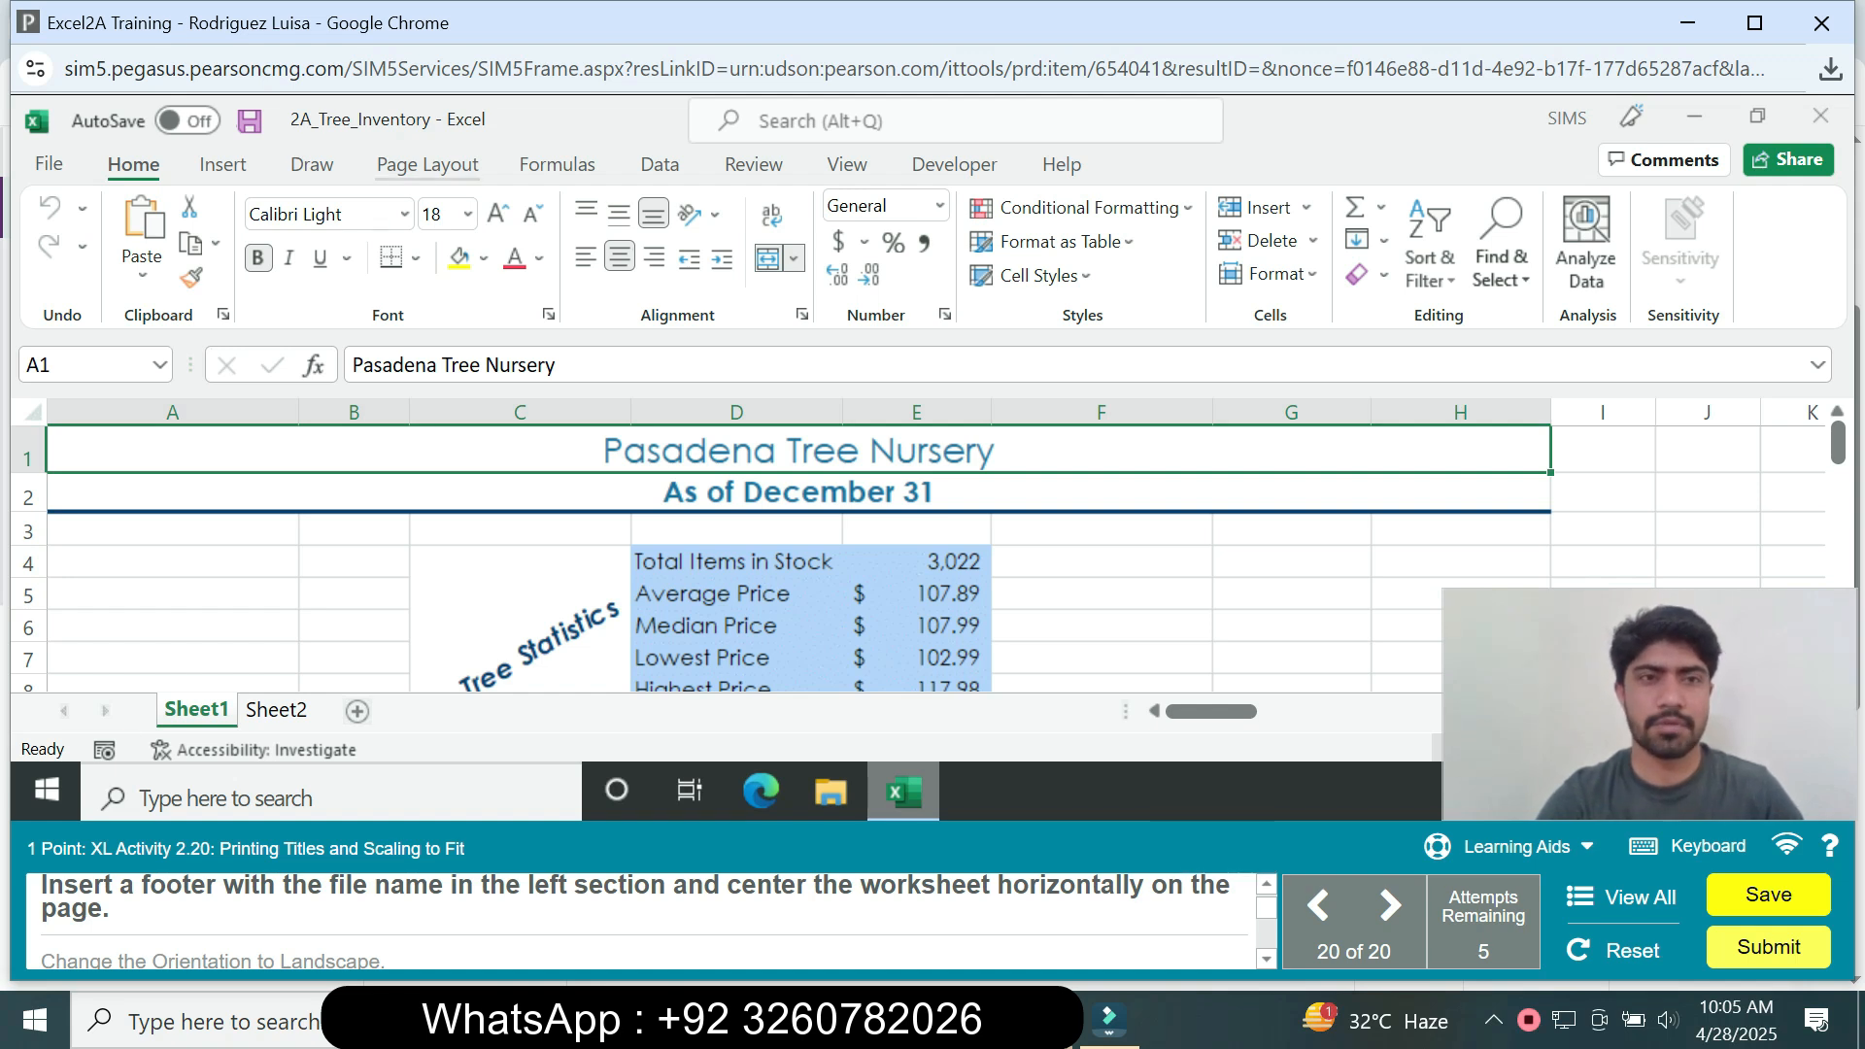
Insert a custom footer on Sheet1 with the file name in the left section
left_click(428, 164)
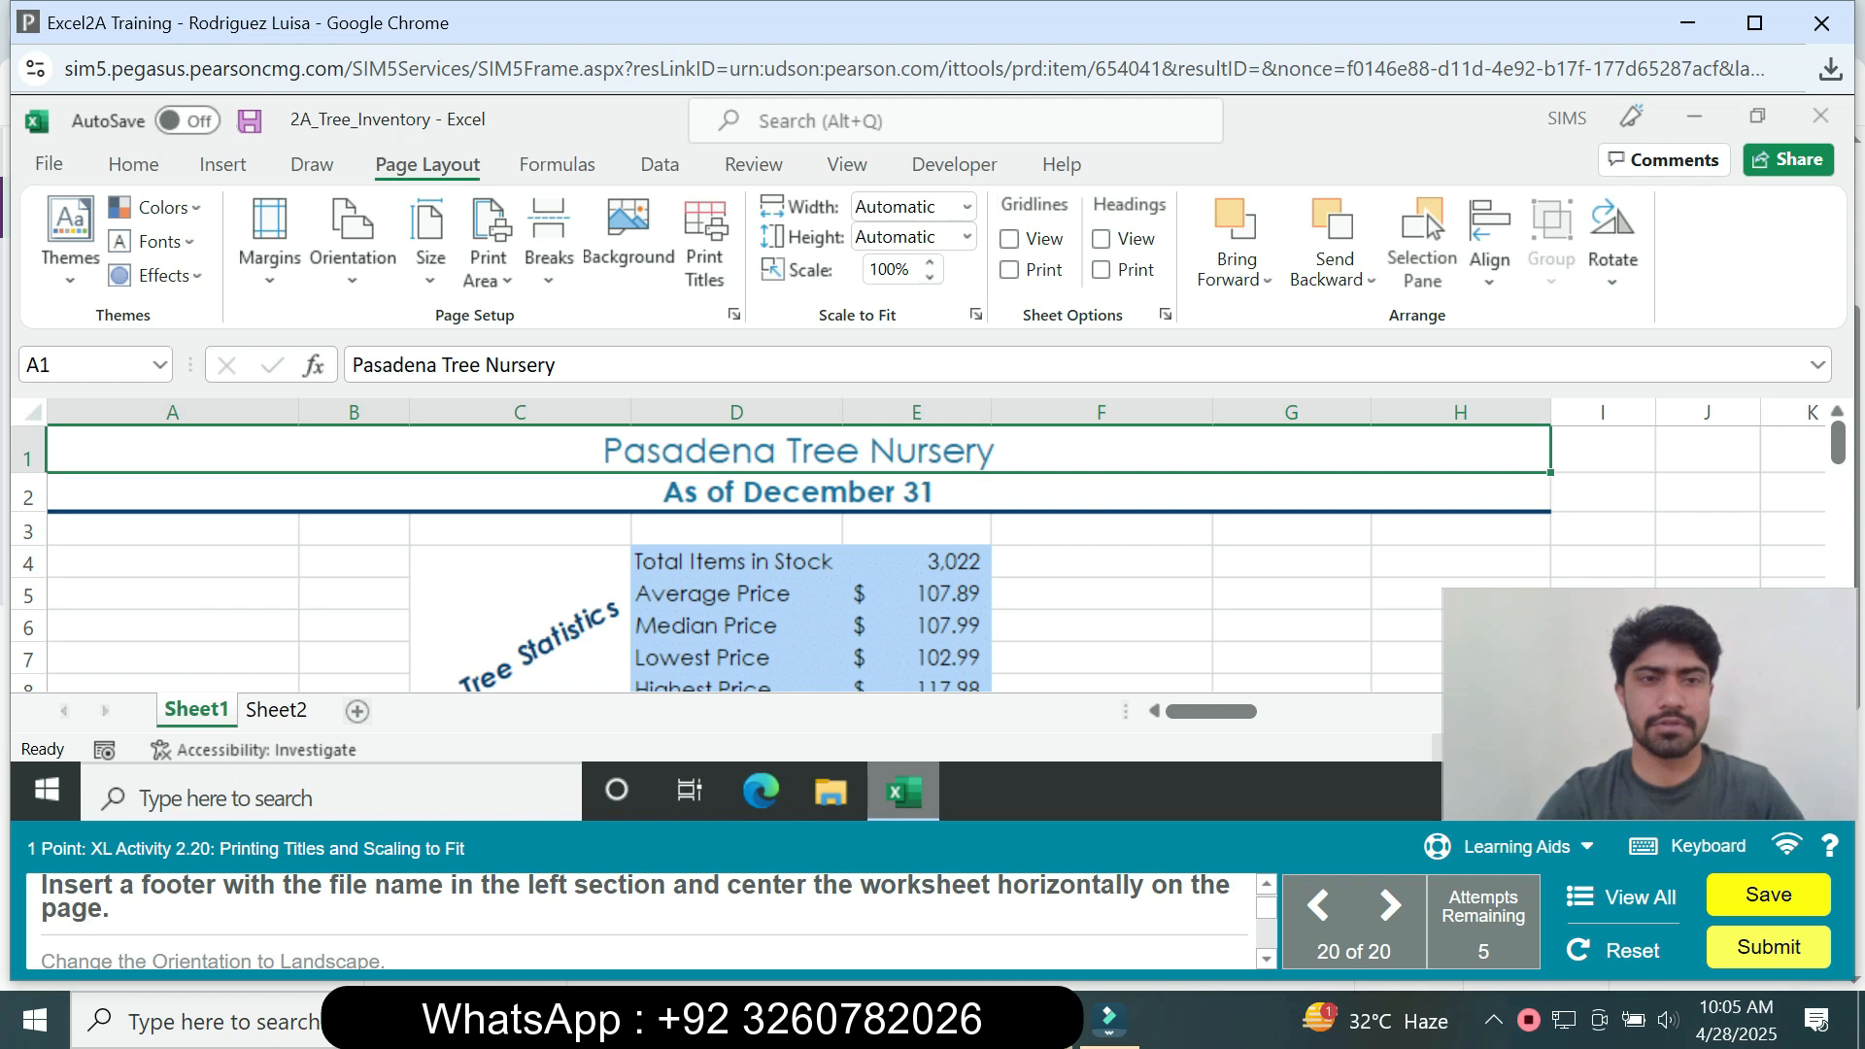
left_click(734, 314)
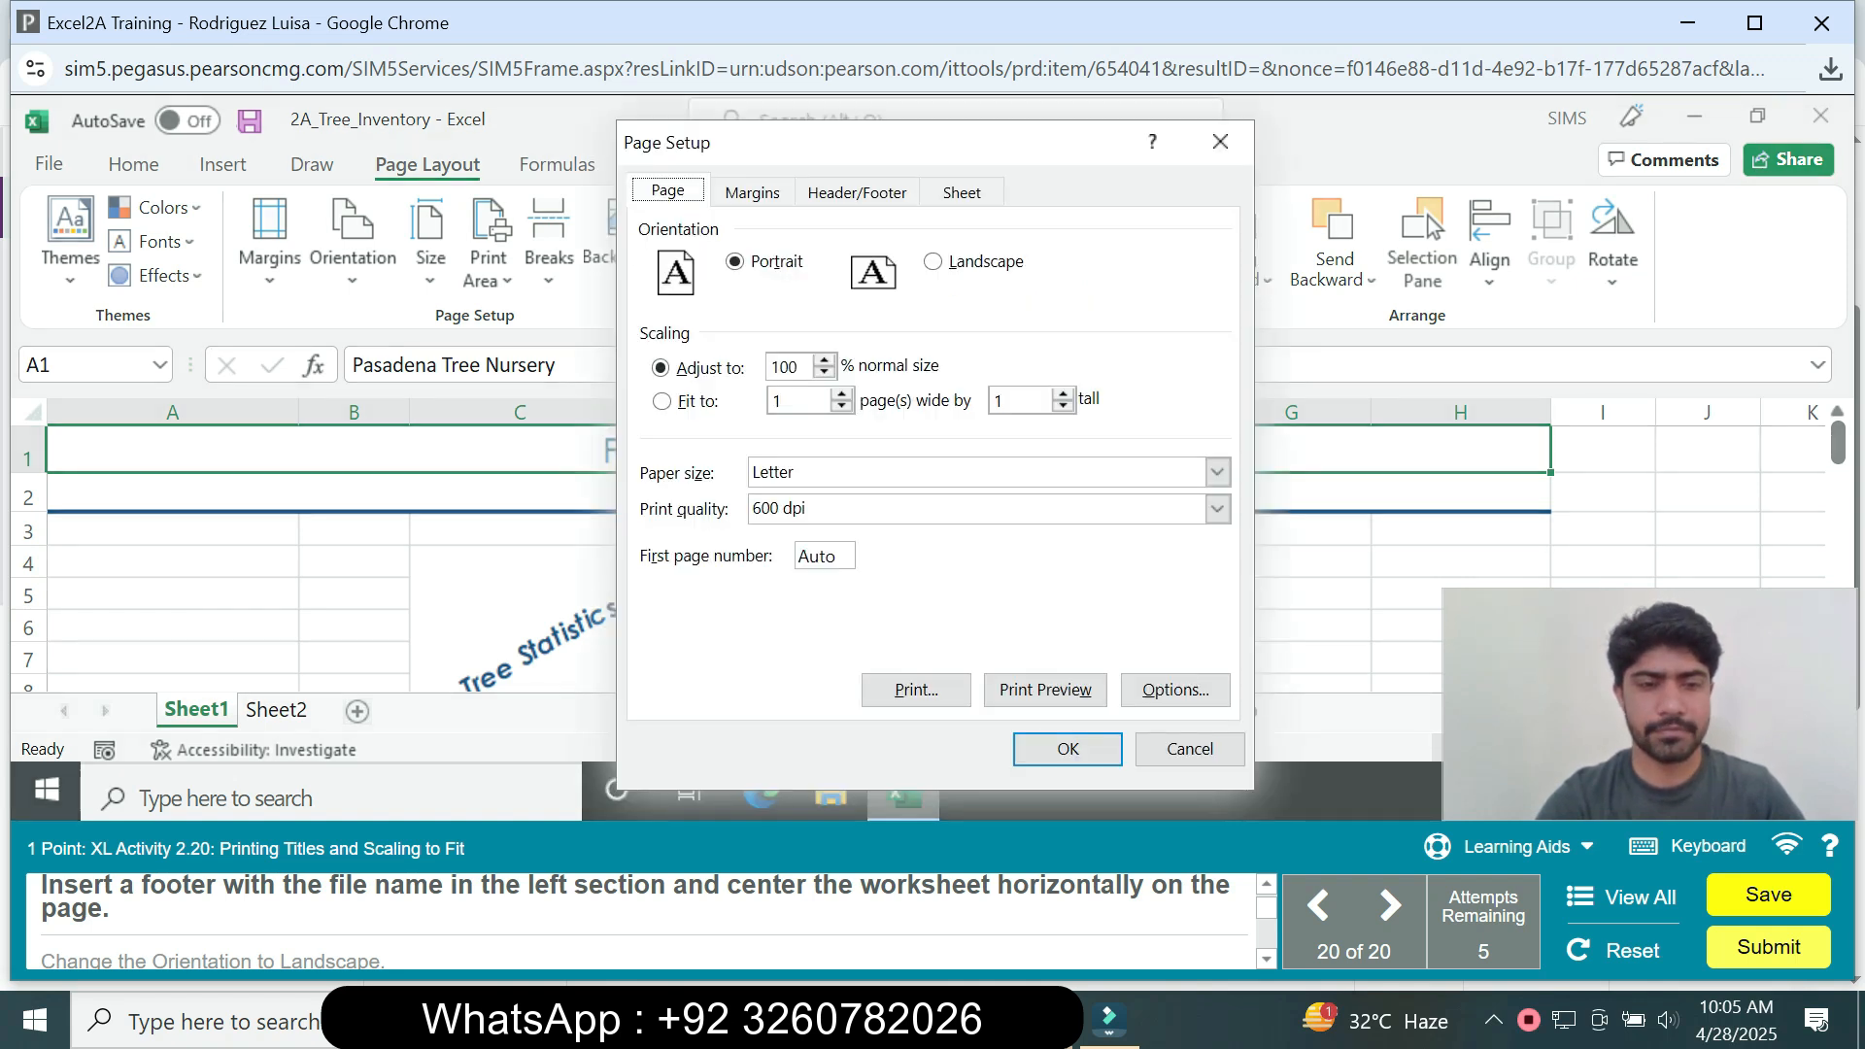
left_click(855, 191)
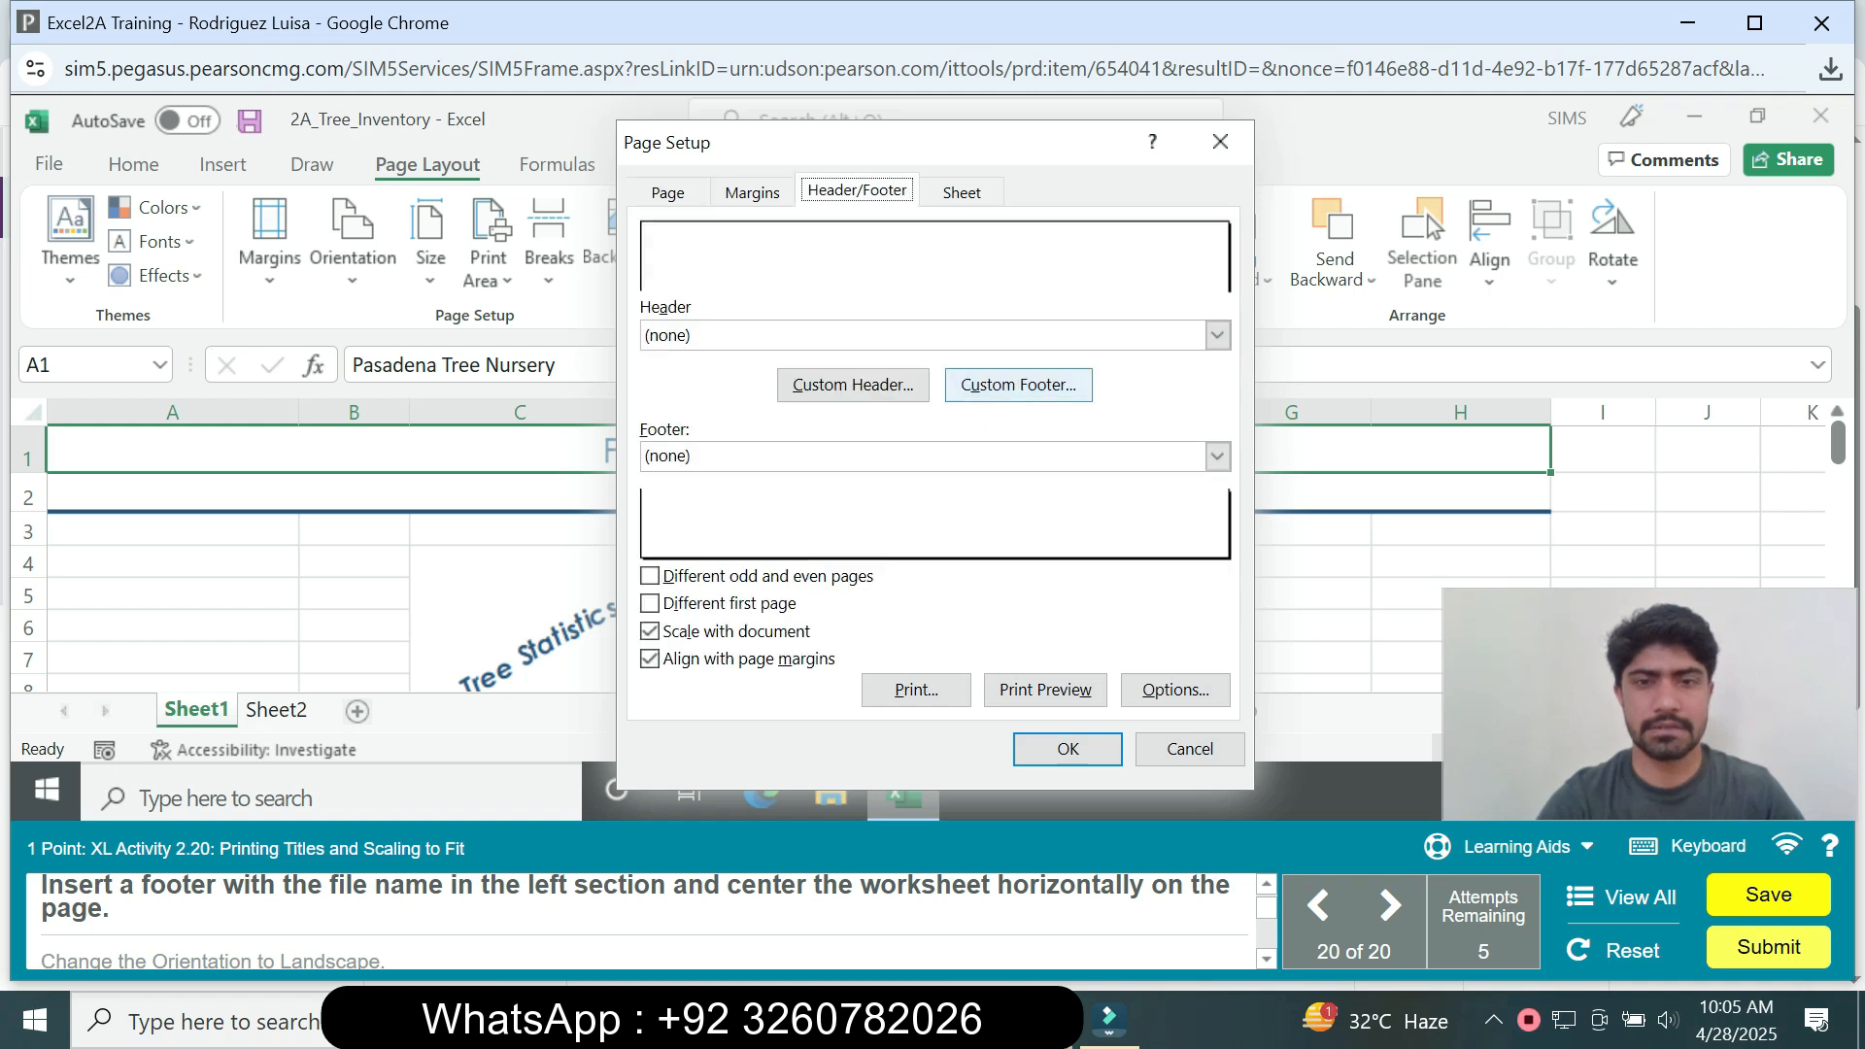
left_click(1017, 385)
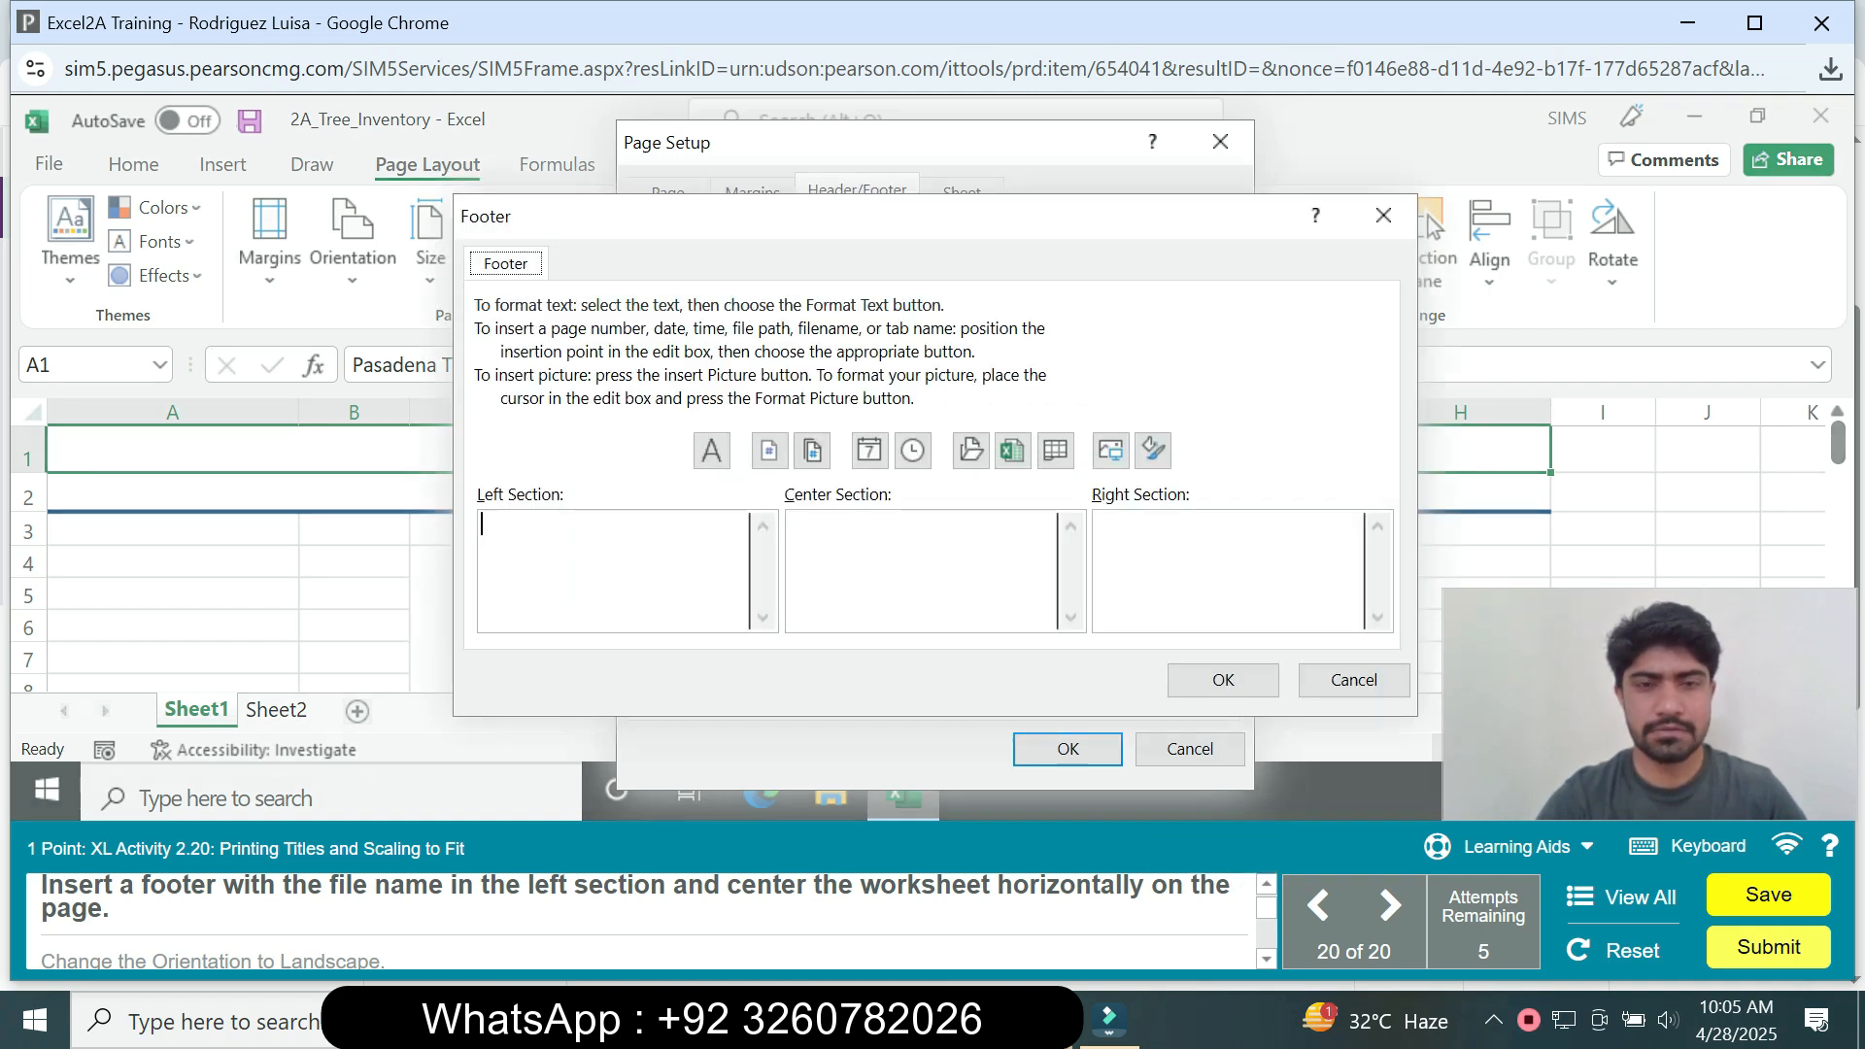
left_click(1012, 450)
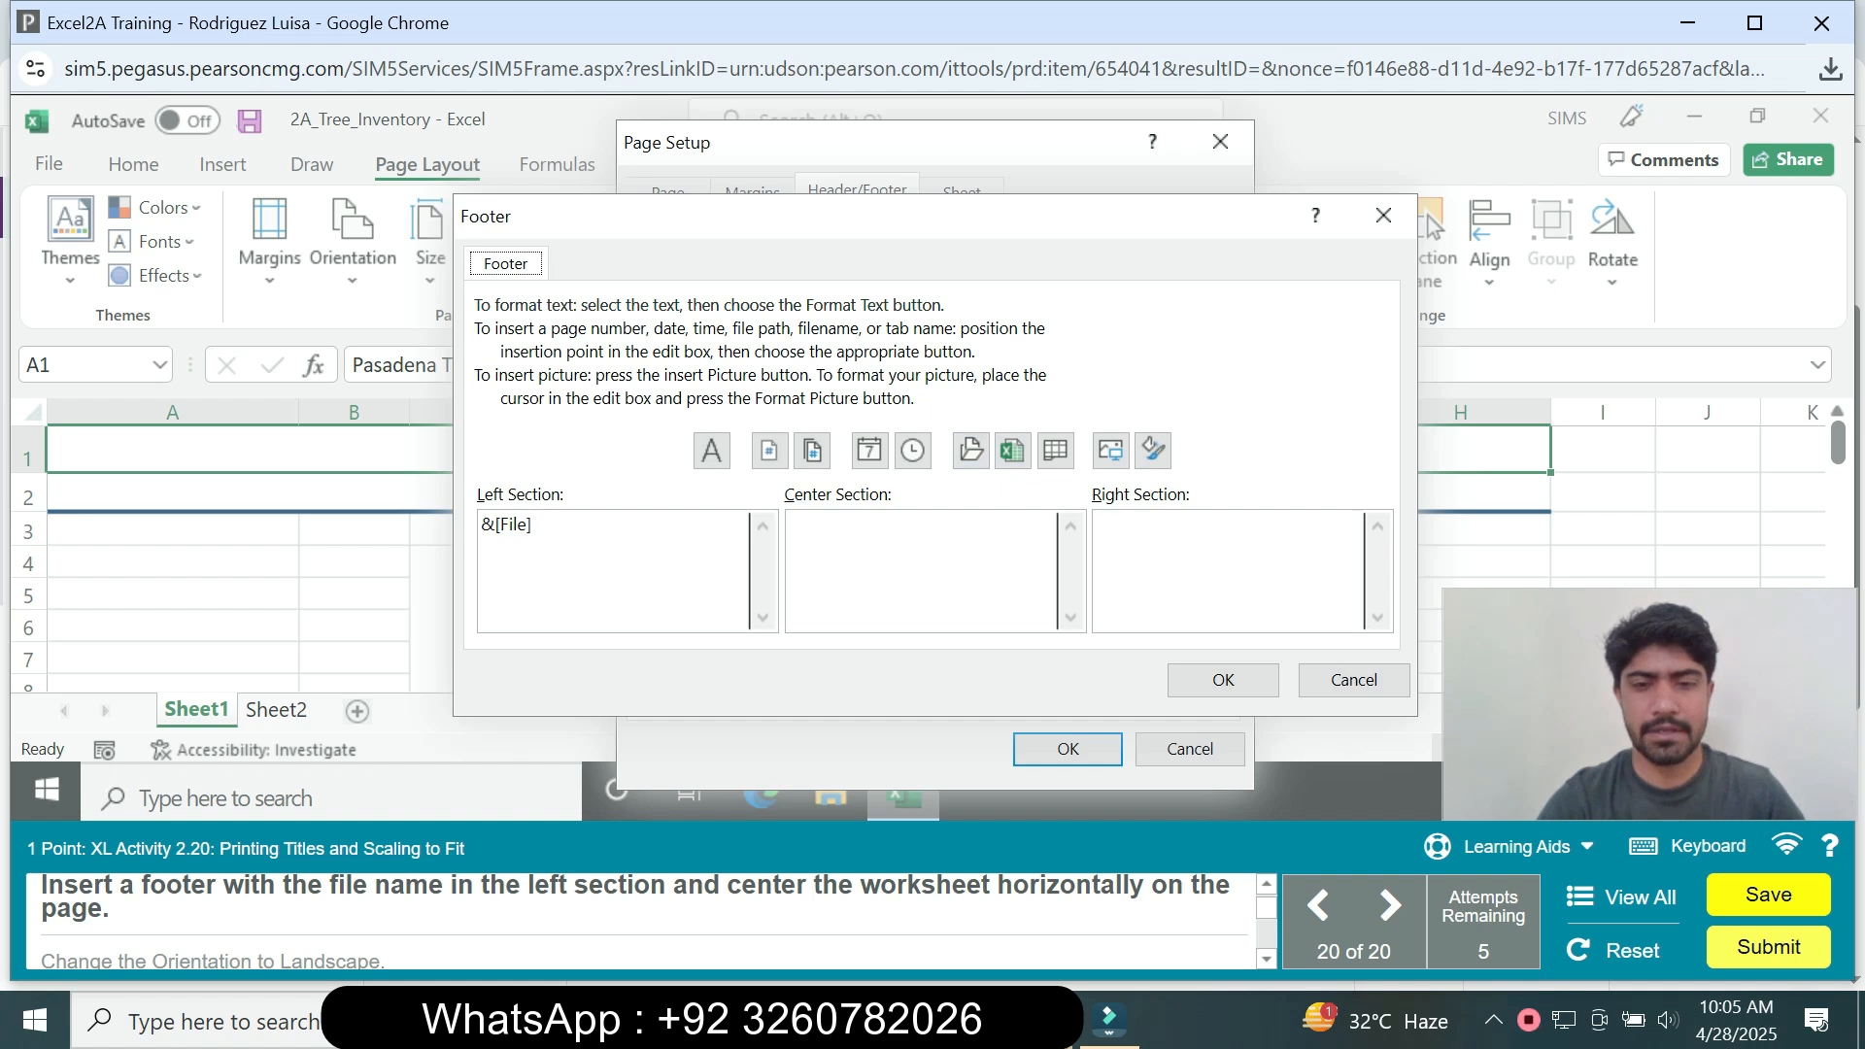
left_click(1224, 679)
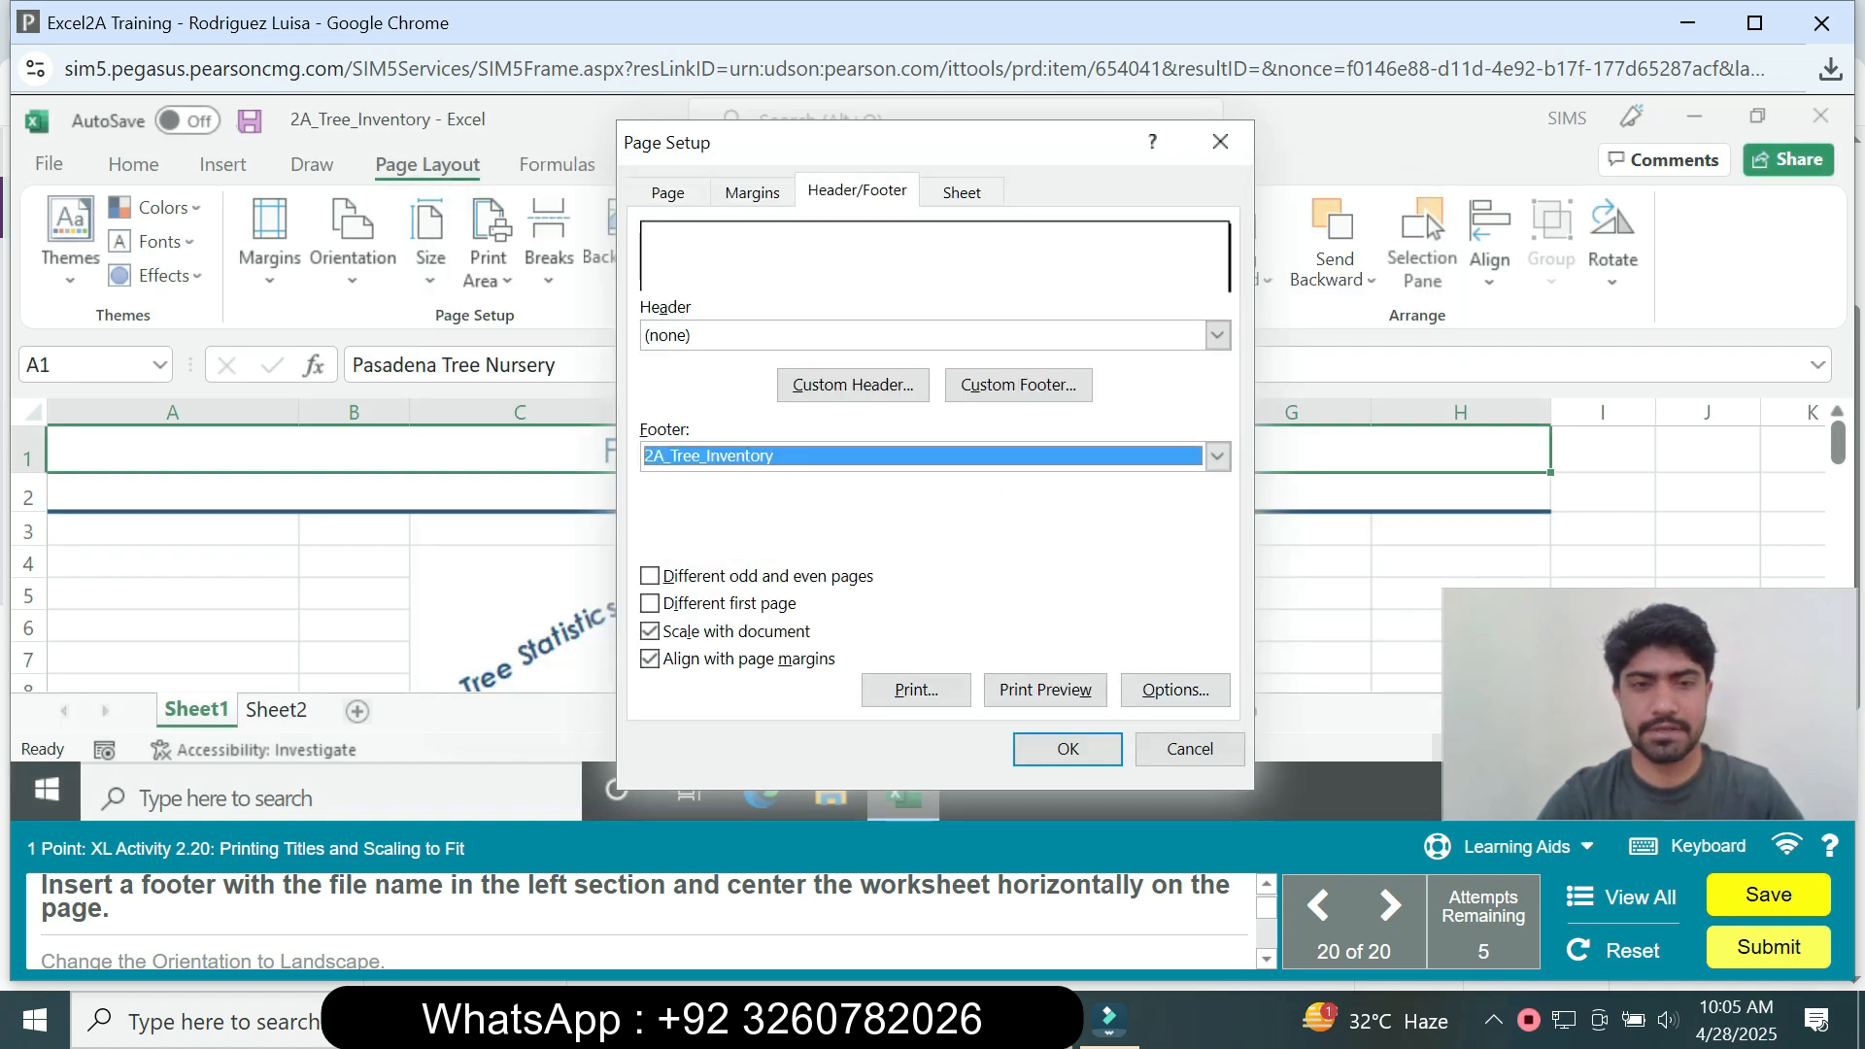
Center Sheet1 horizontally on the page, apply the page setup, and change the page orientation to Landscape
left_click(753, 191)
left_click(662, 598)
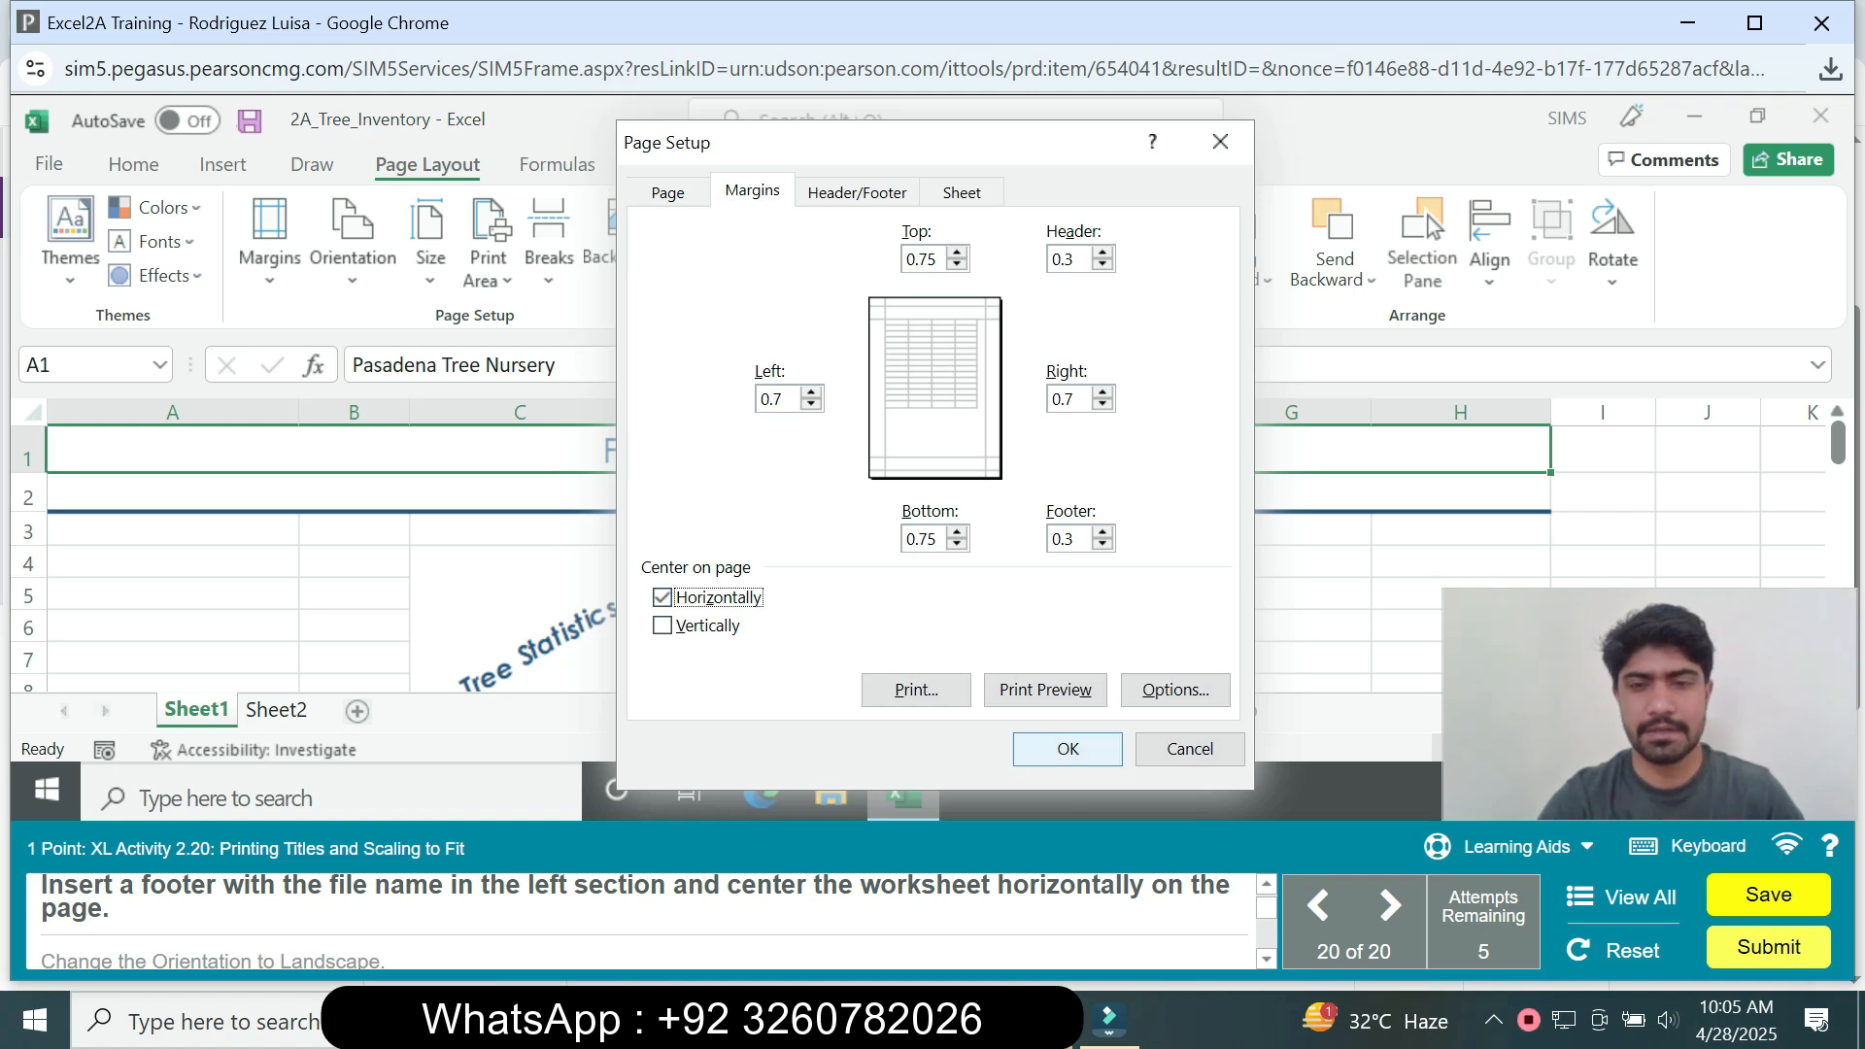
left_click(1068, 749)
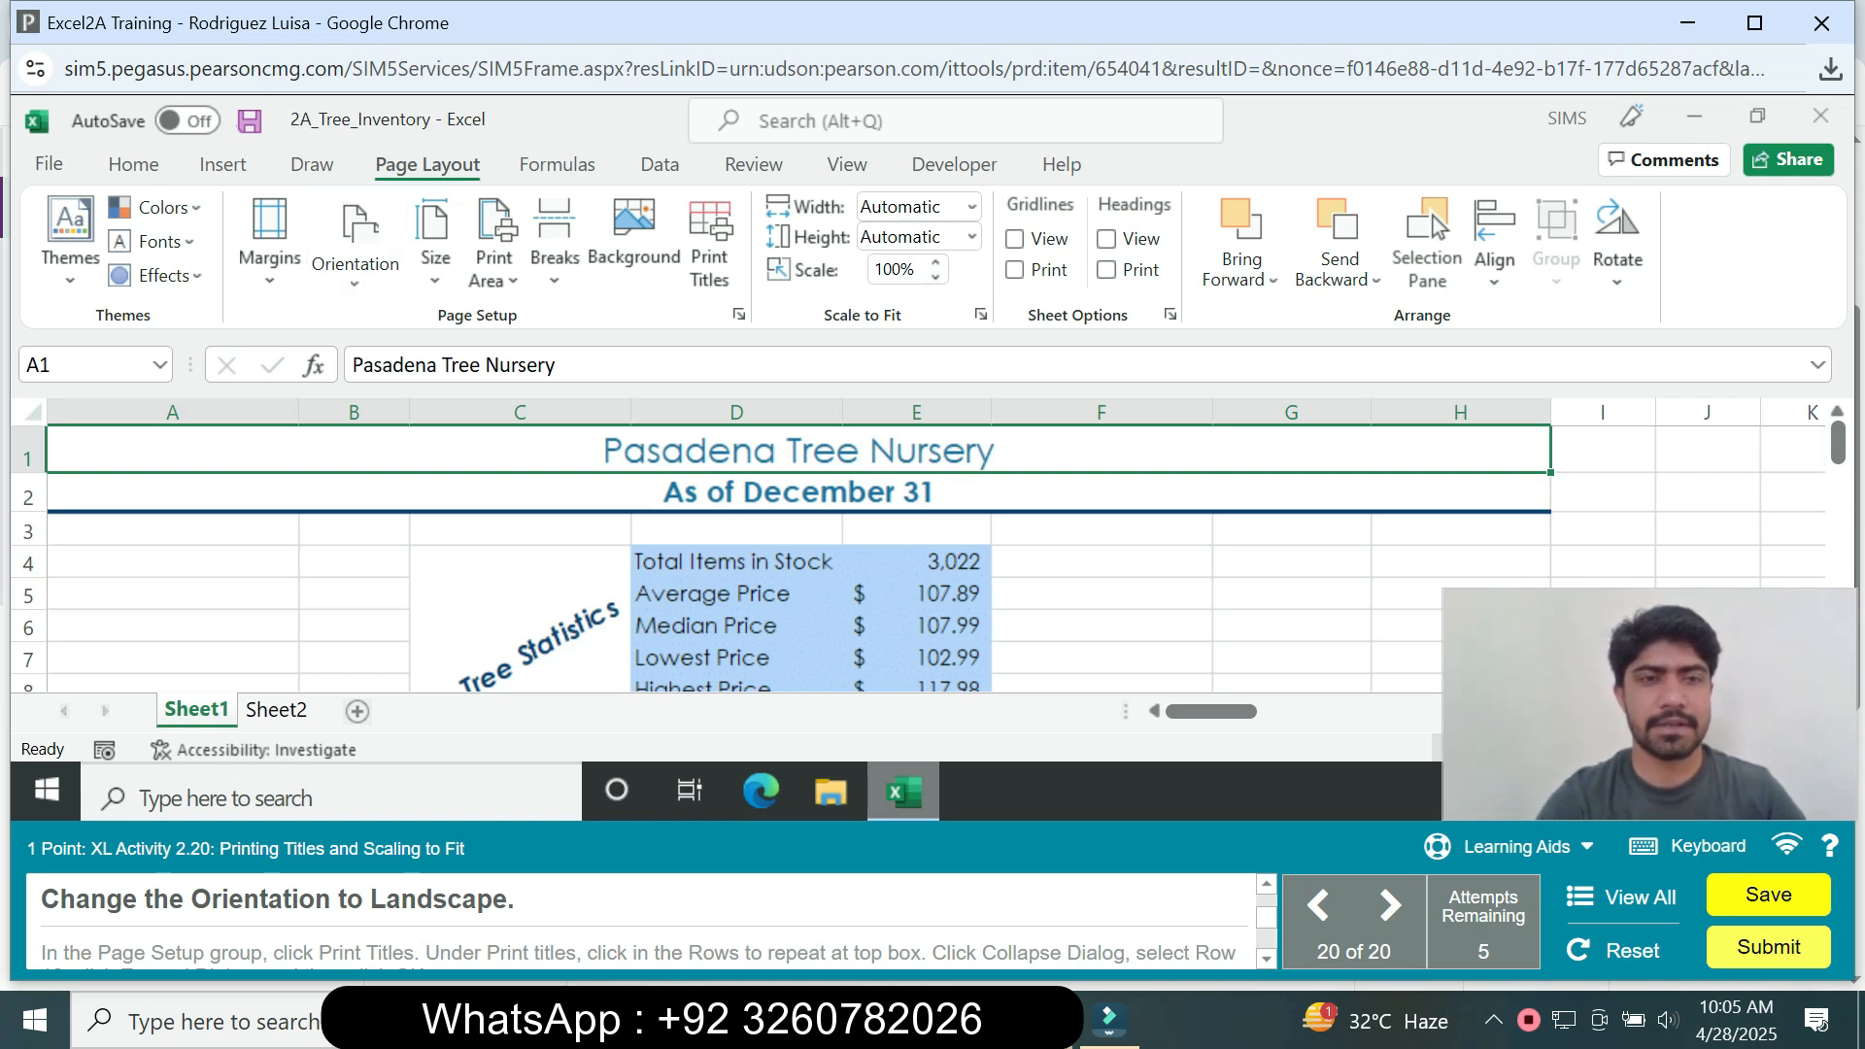
left_click(355, 243)
left_click(422, 403)
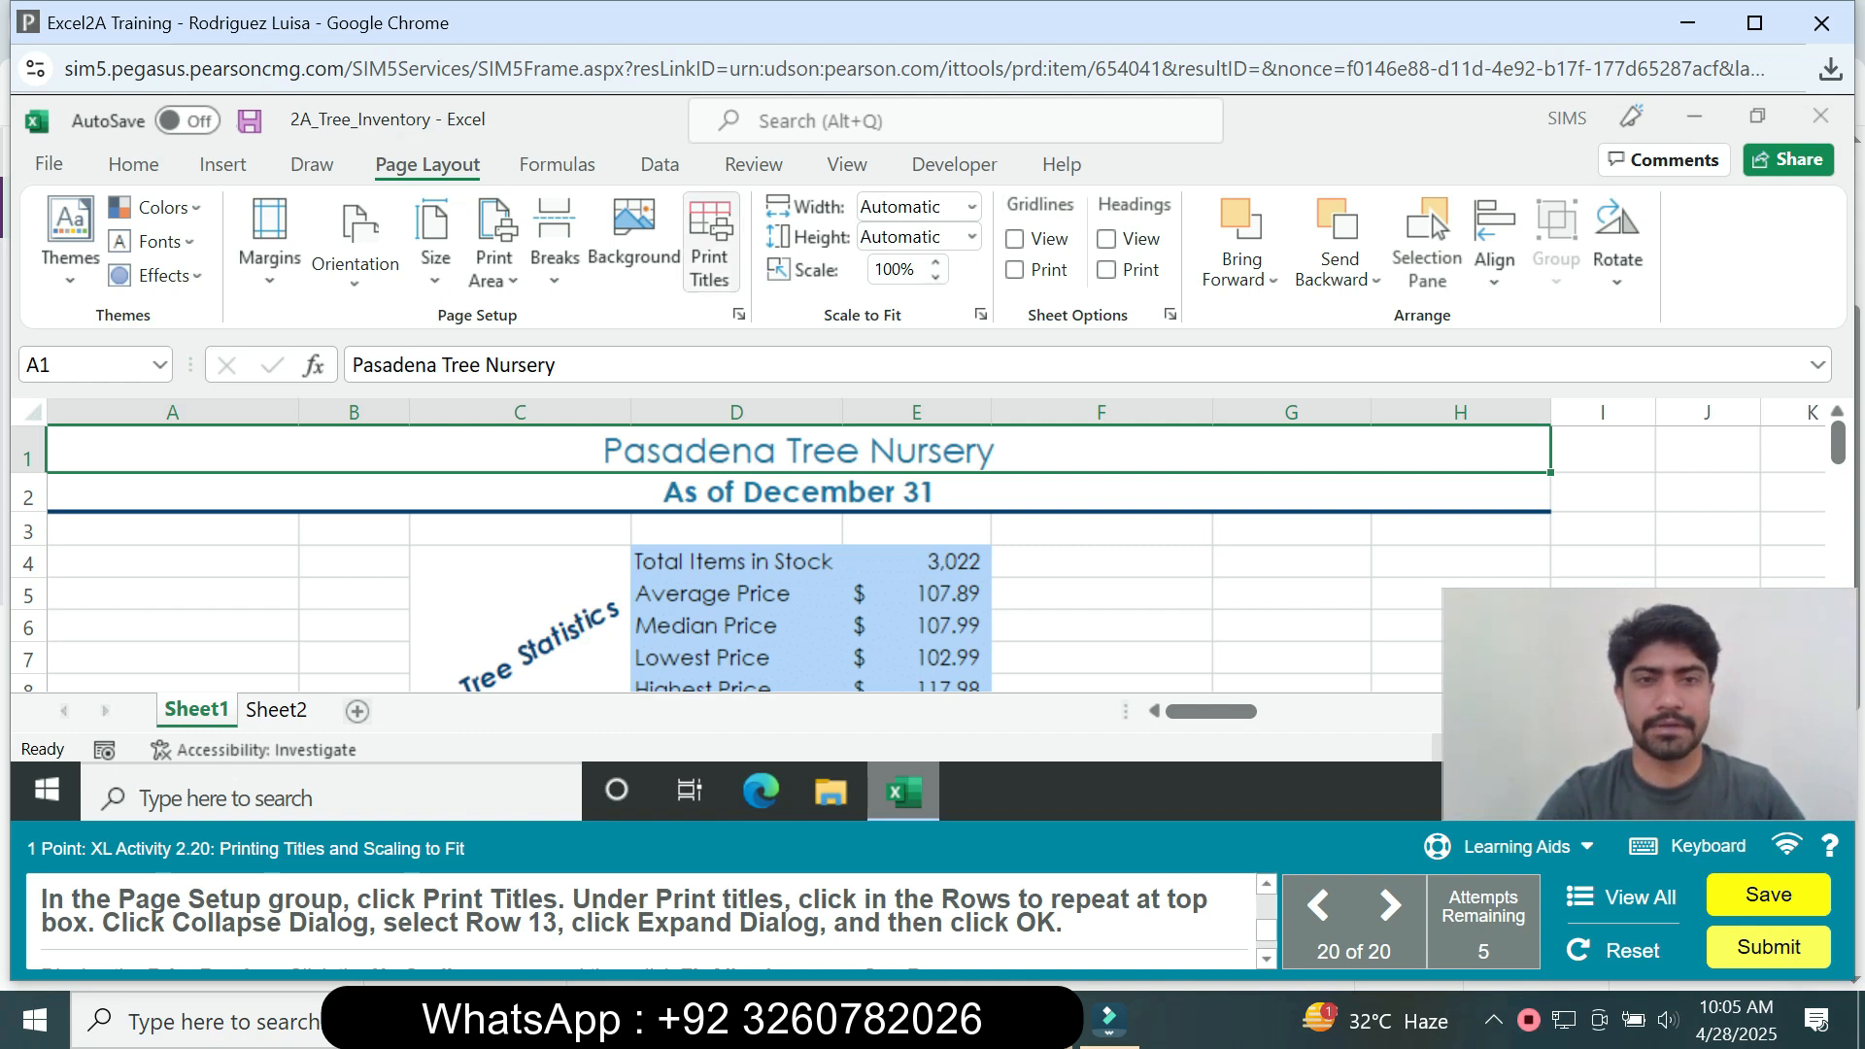
Set row 13 as the print title row repeated at the top of each Sheet1 page
left_click(709, 242)
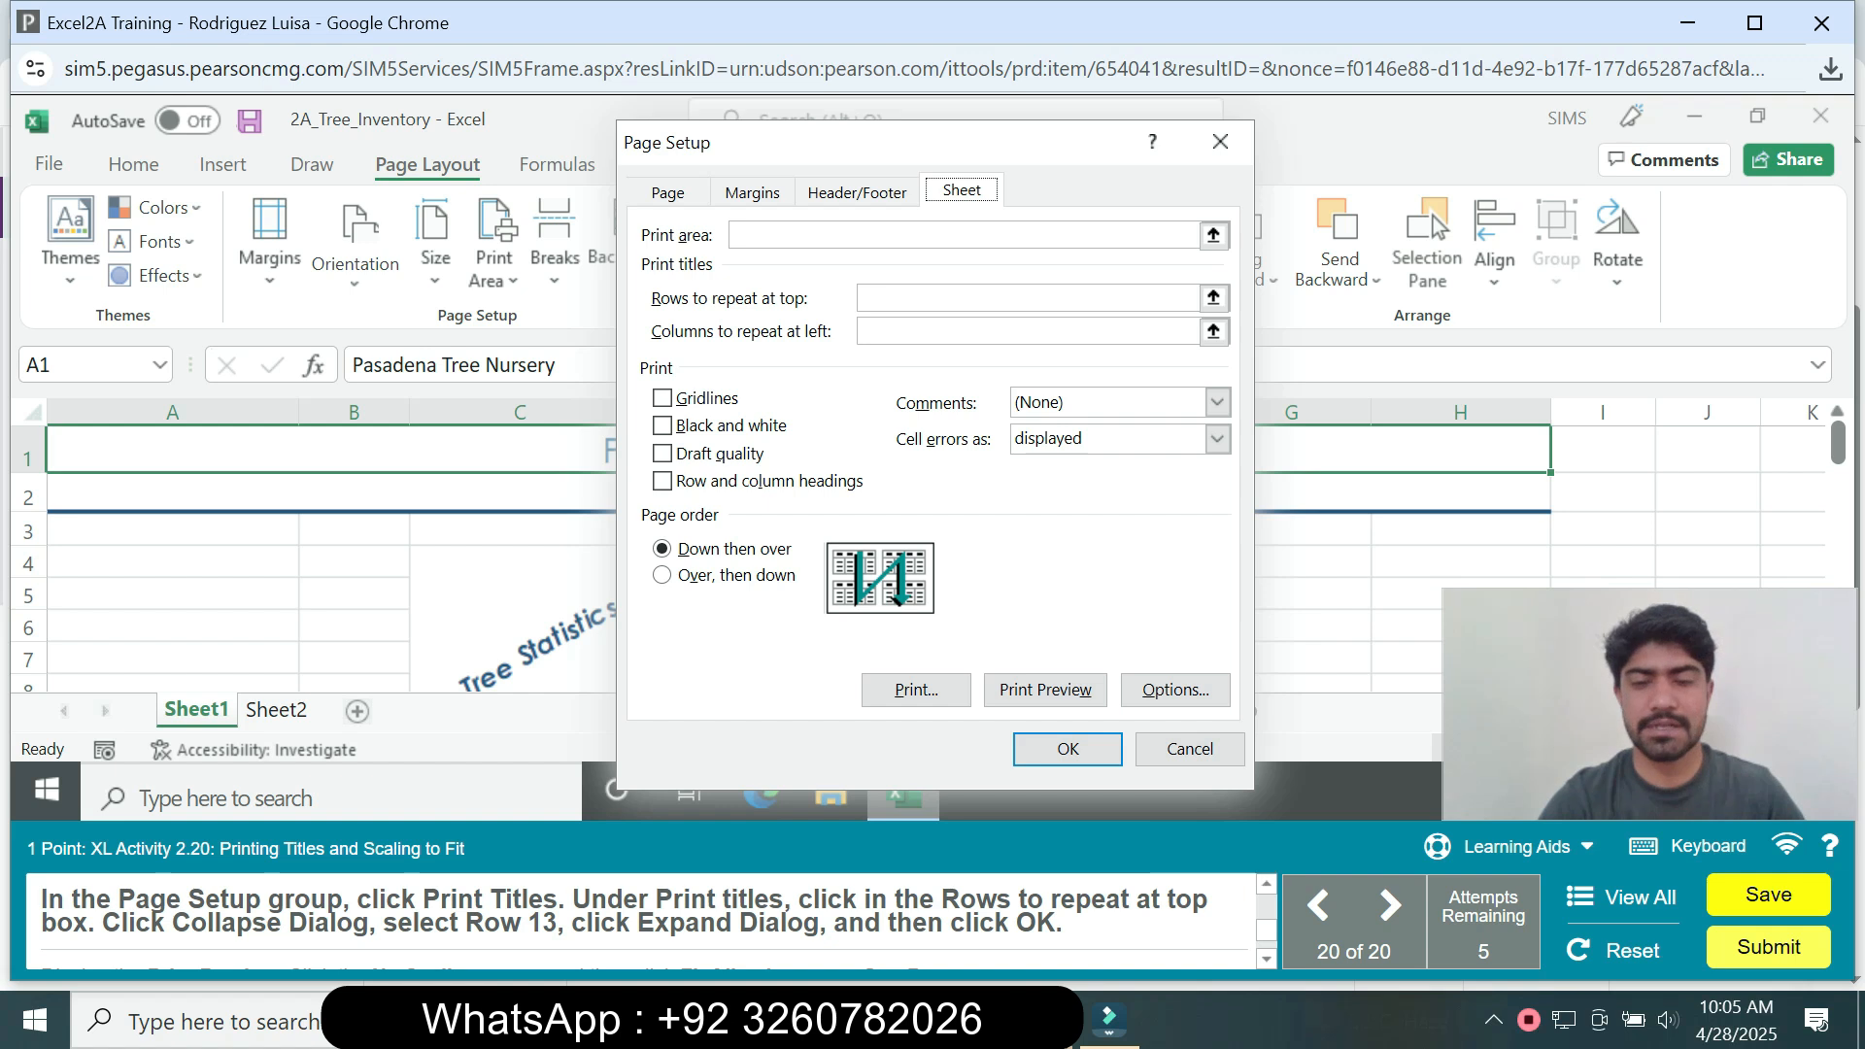
left_click(1027, 297)
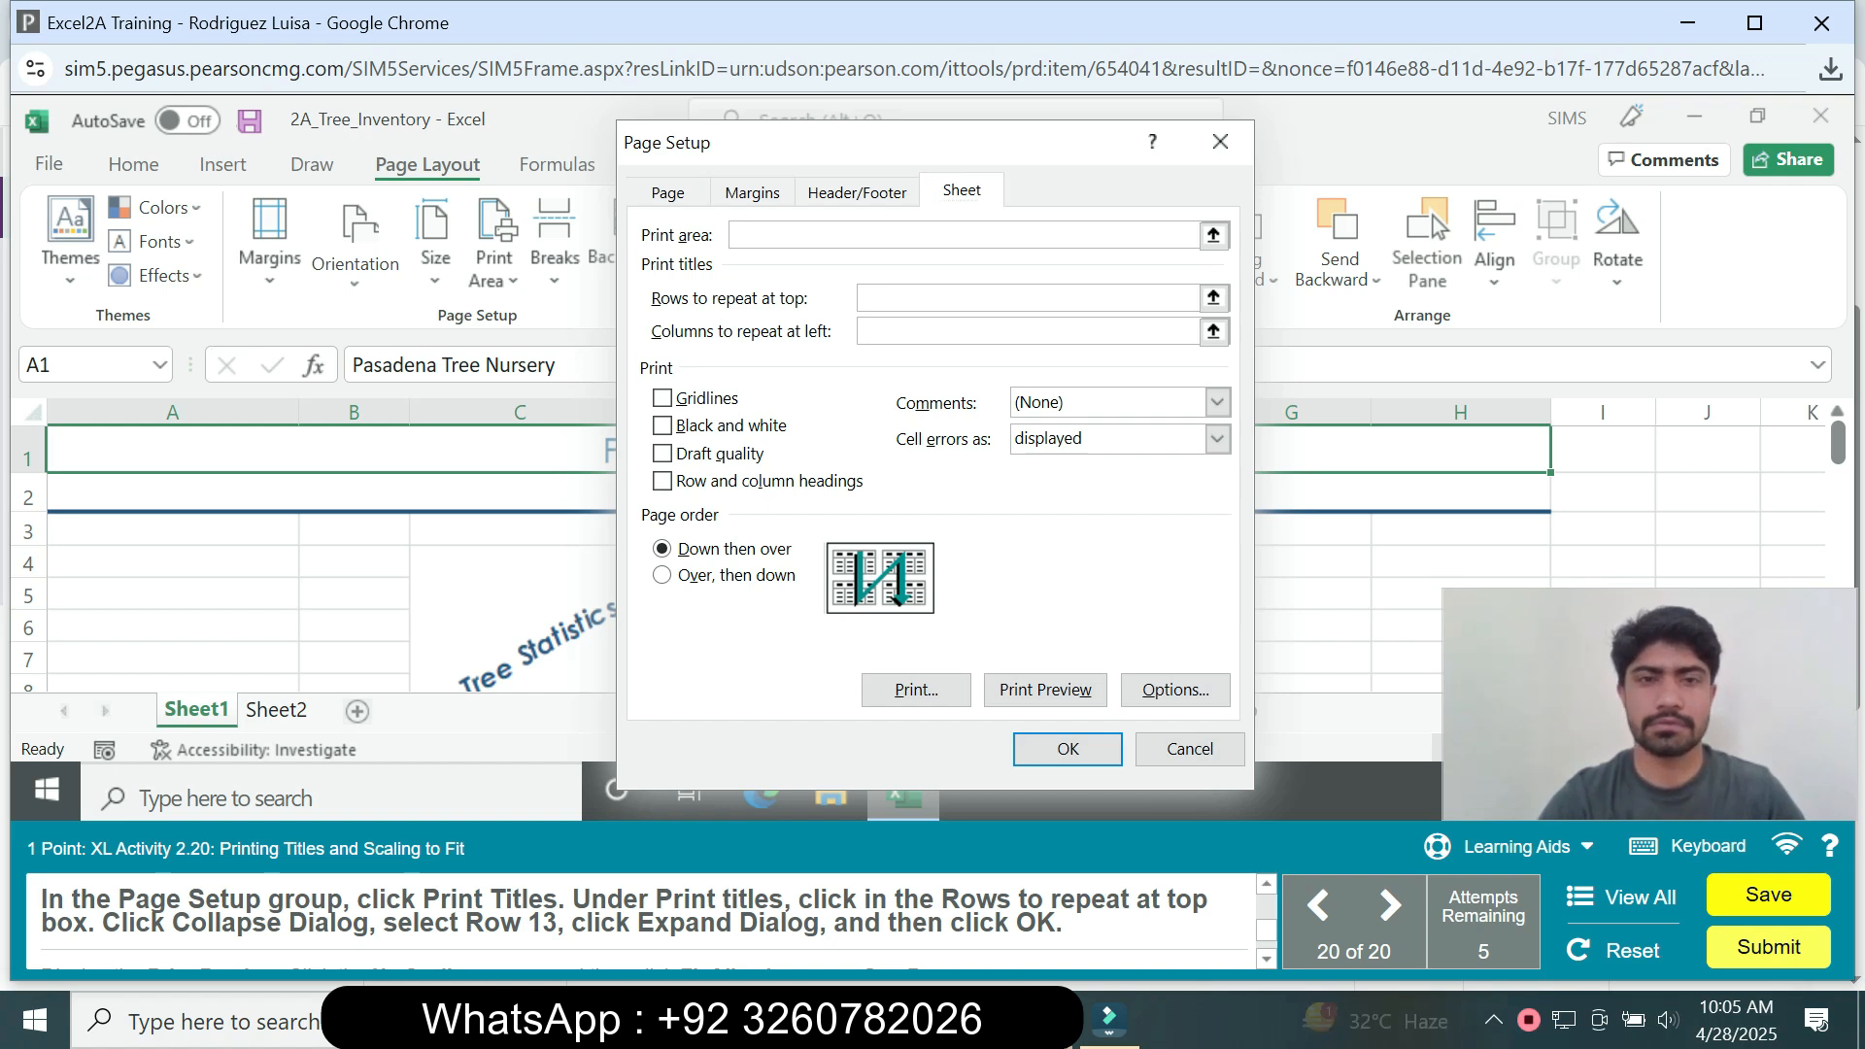
left_click(1027, 297)
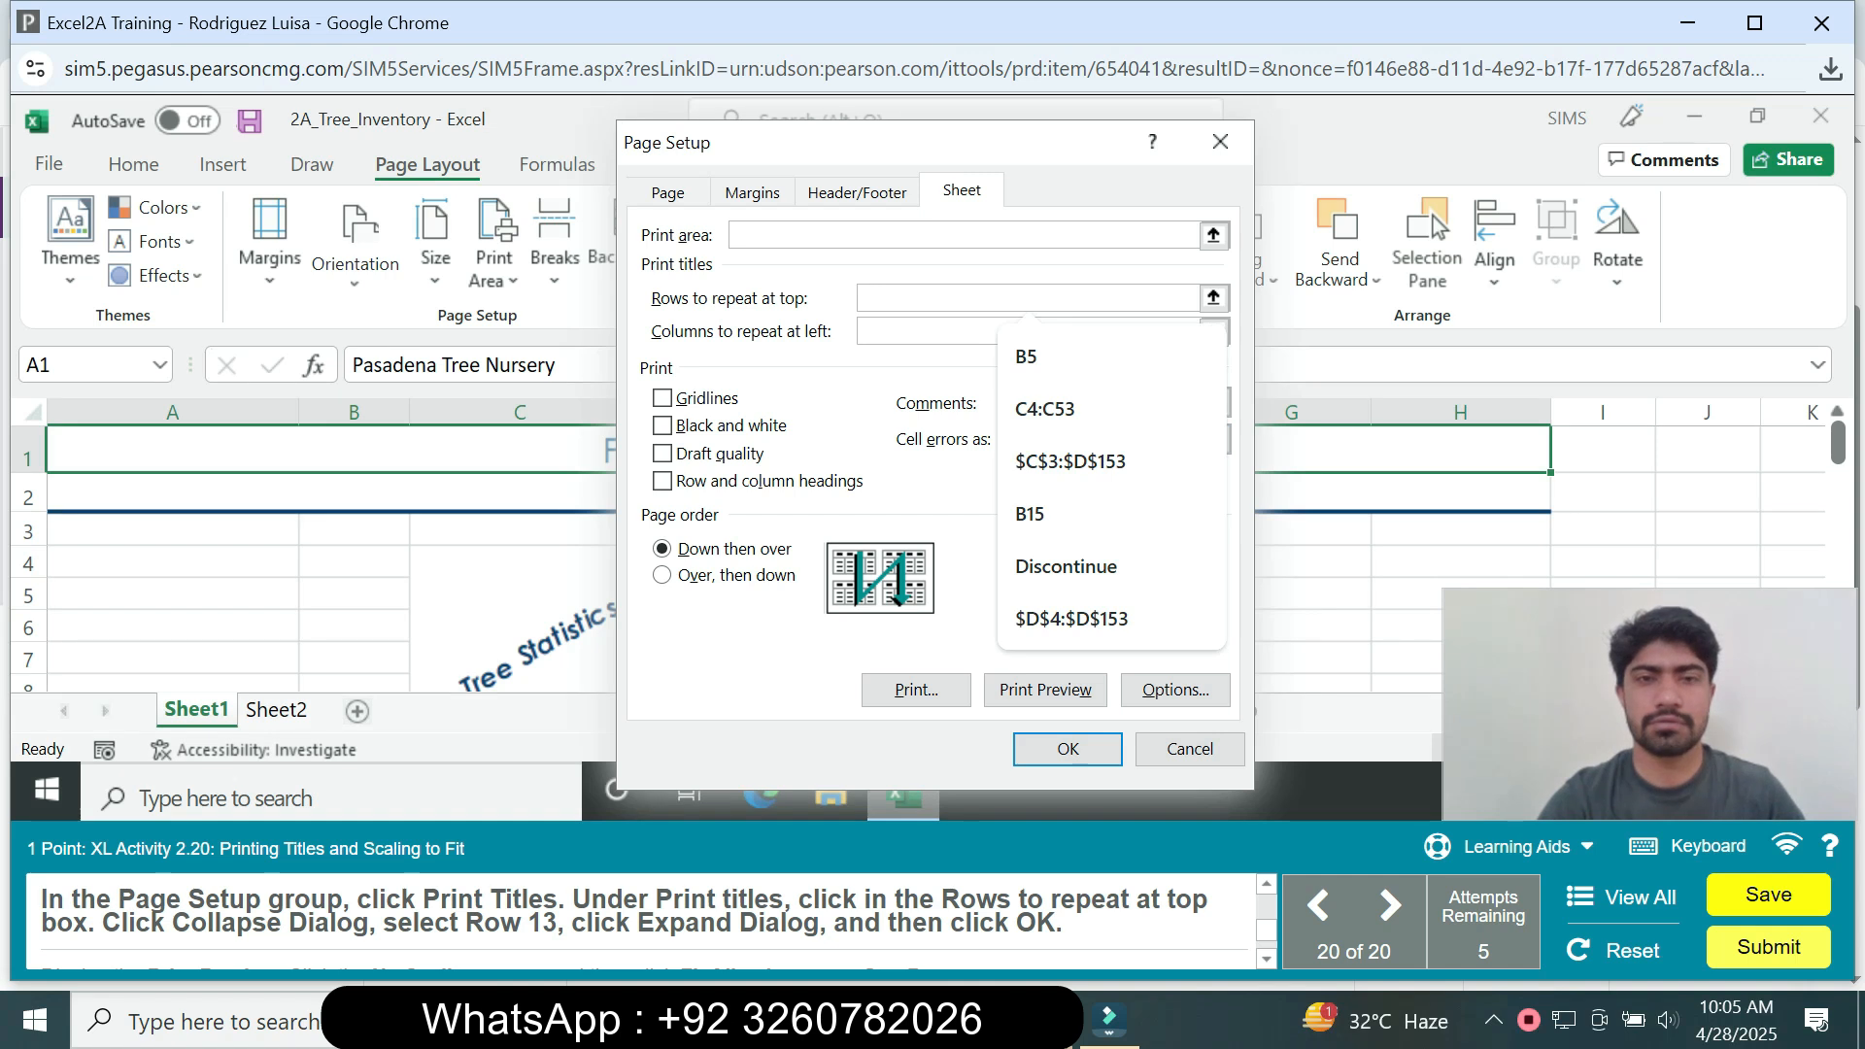
left_click_drag(1838, 442, 1837, 486)
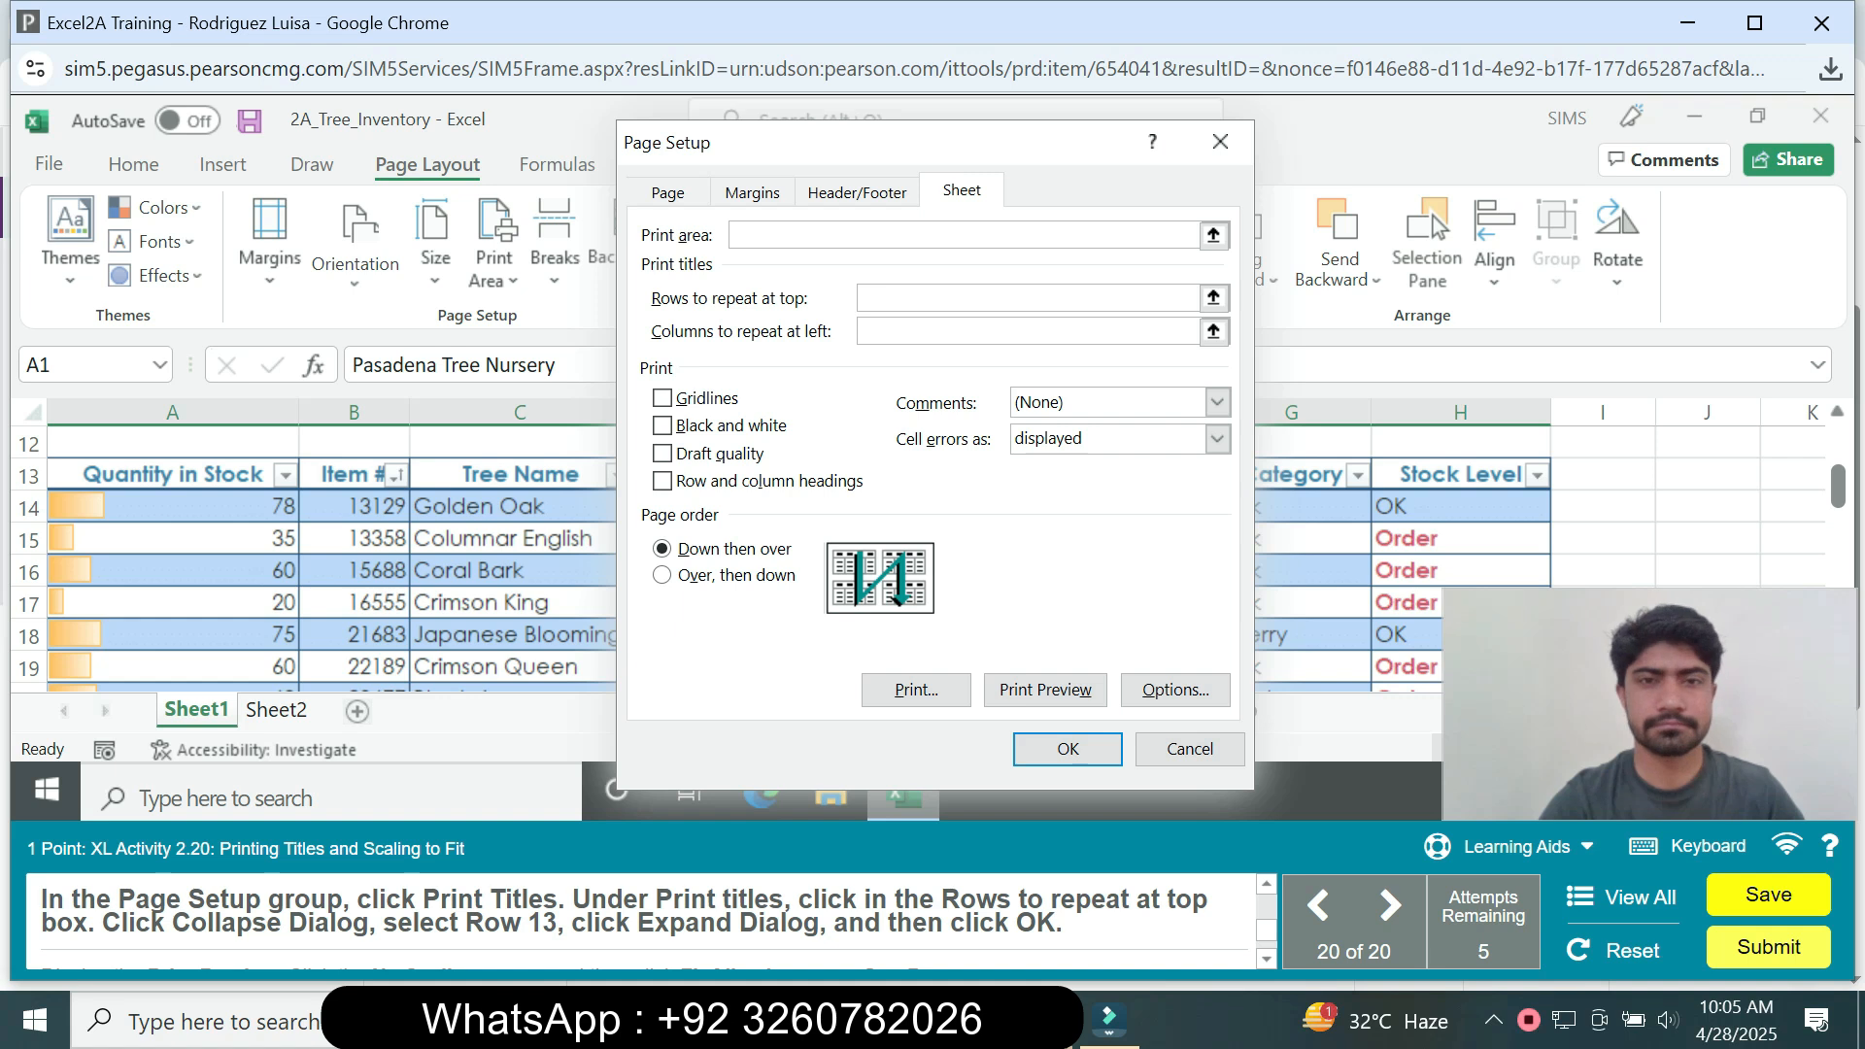
left_click(1026, 298)
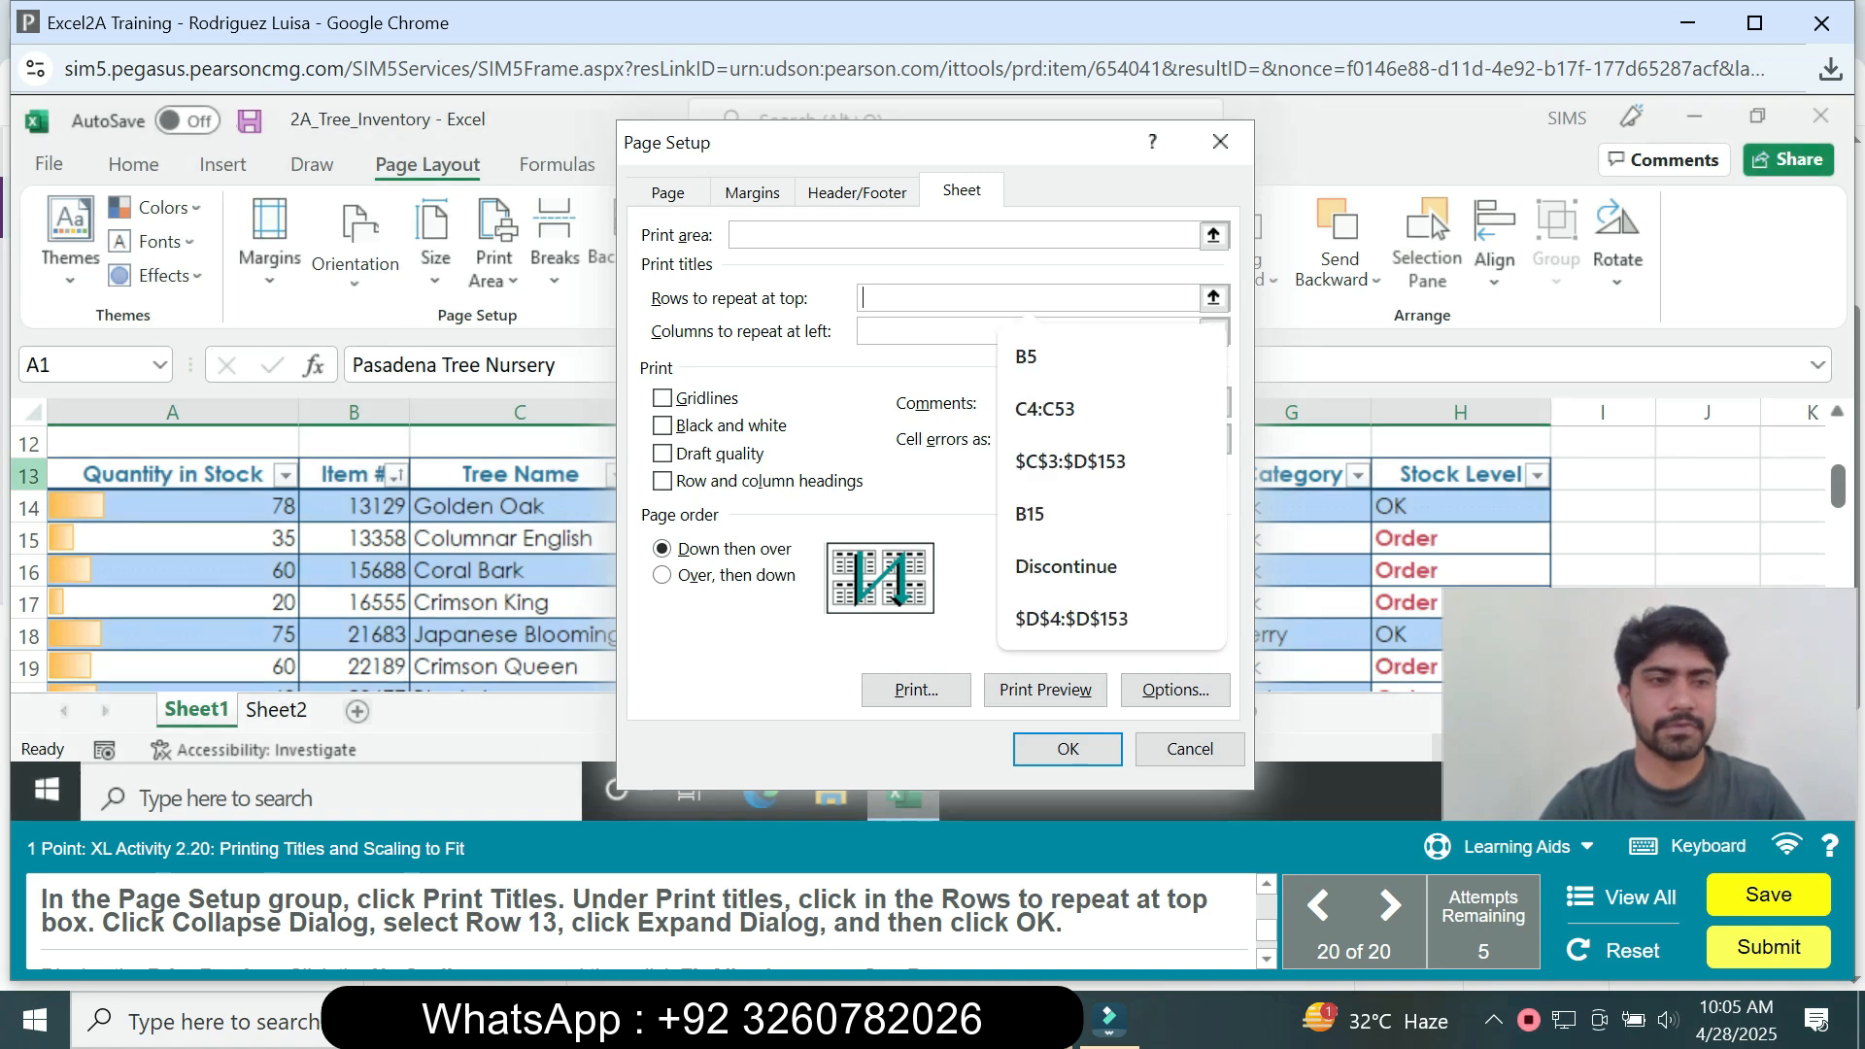
left_click(1027, 297)
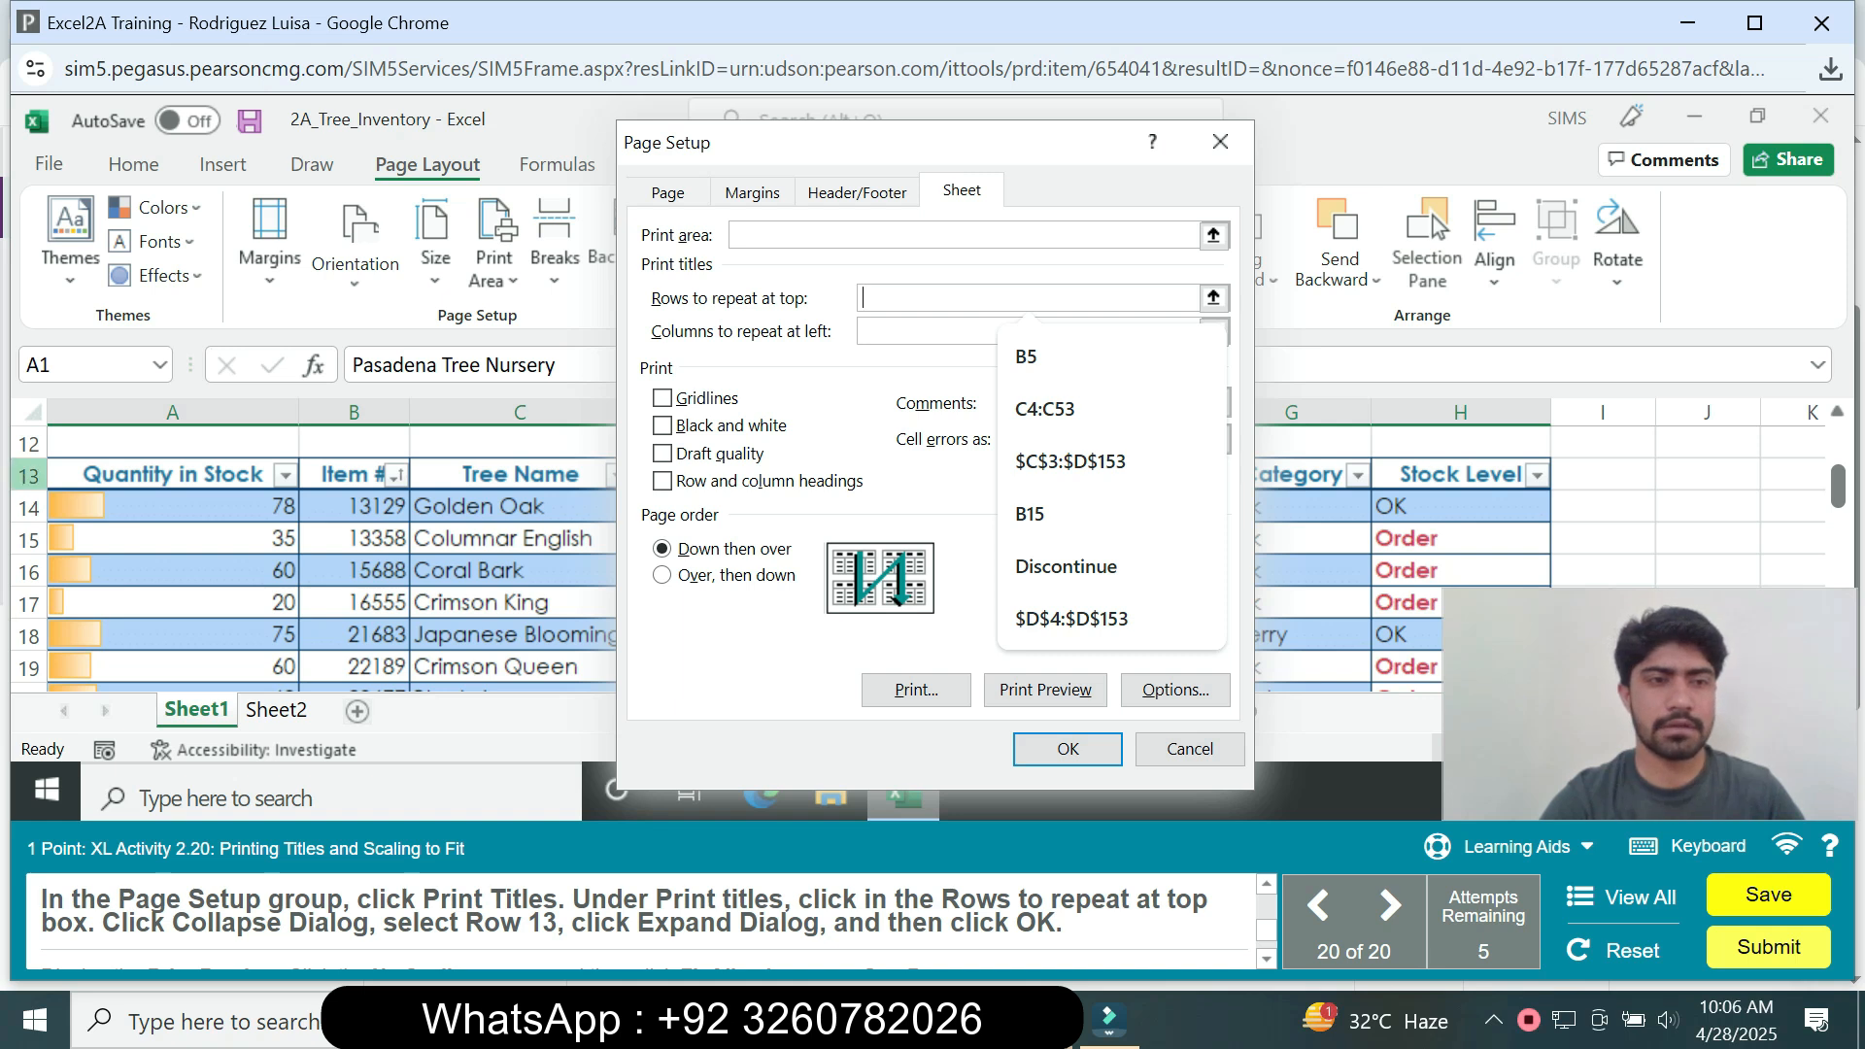
left_click(28, 474)
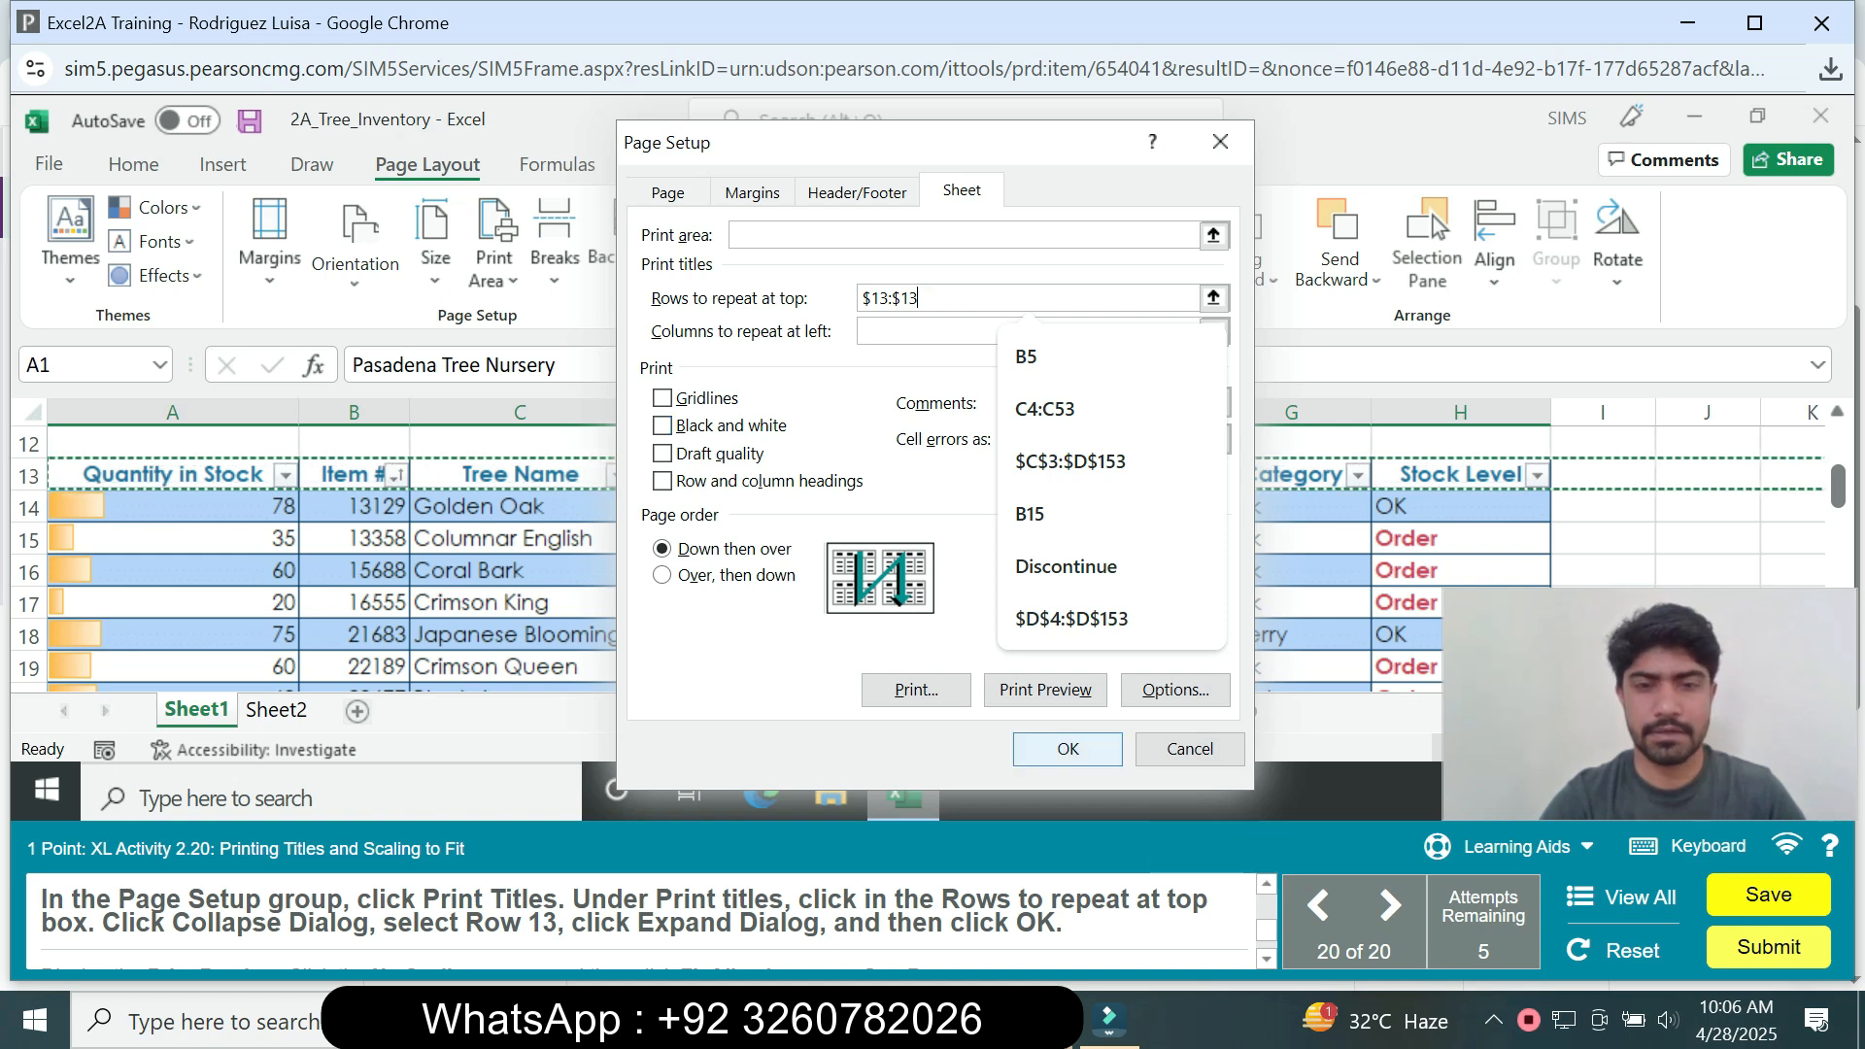
key("Return")
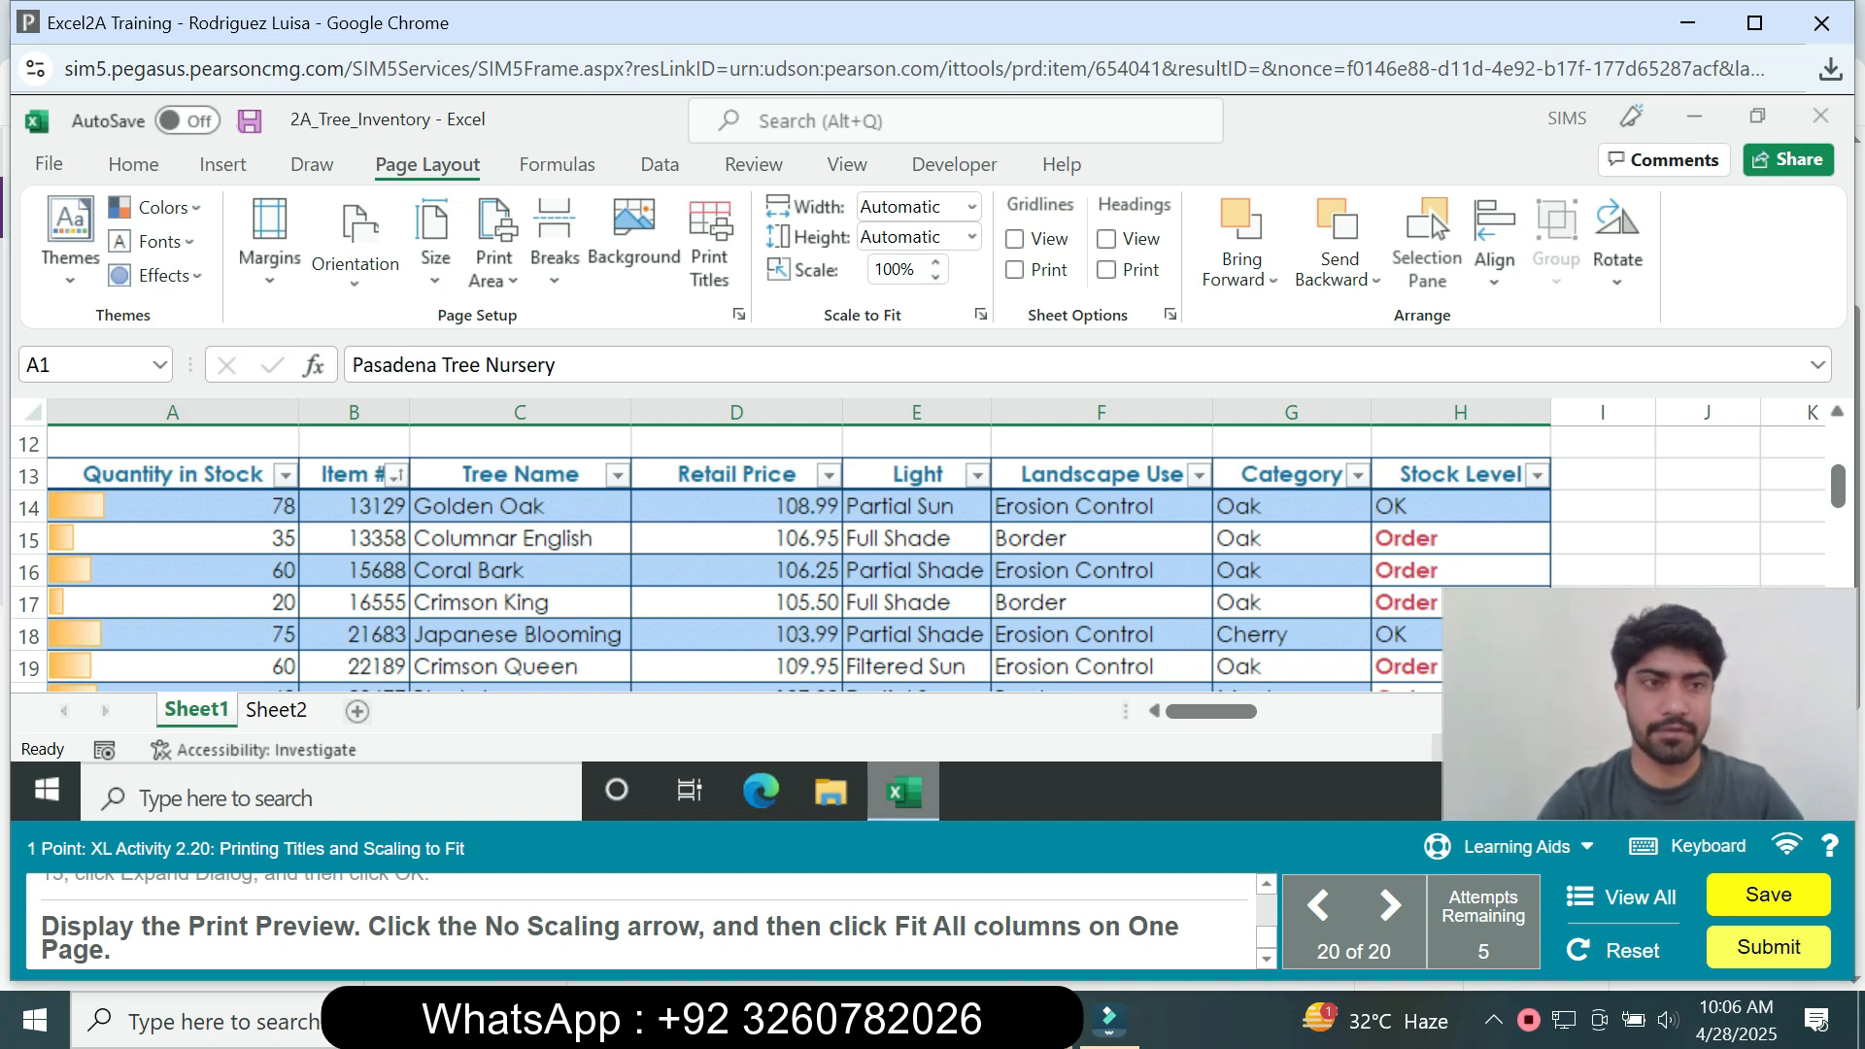
Display the print preview, set the scaling to Fit All Columns on One Page, and submit the completed assignment
left_click(48, 164)
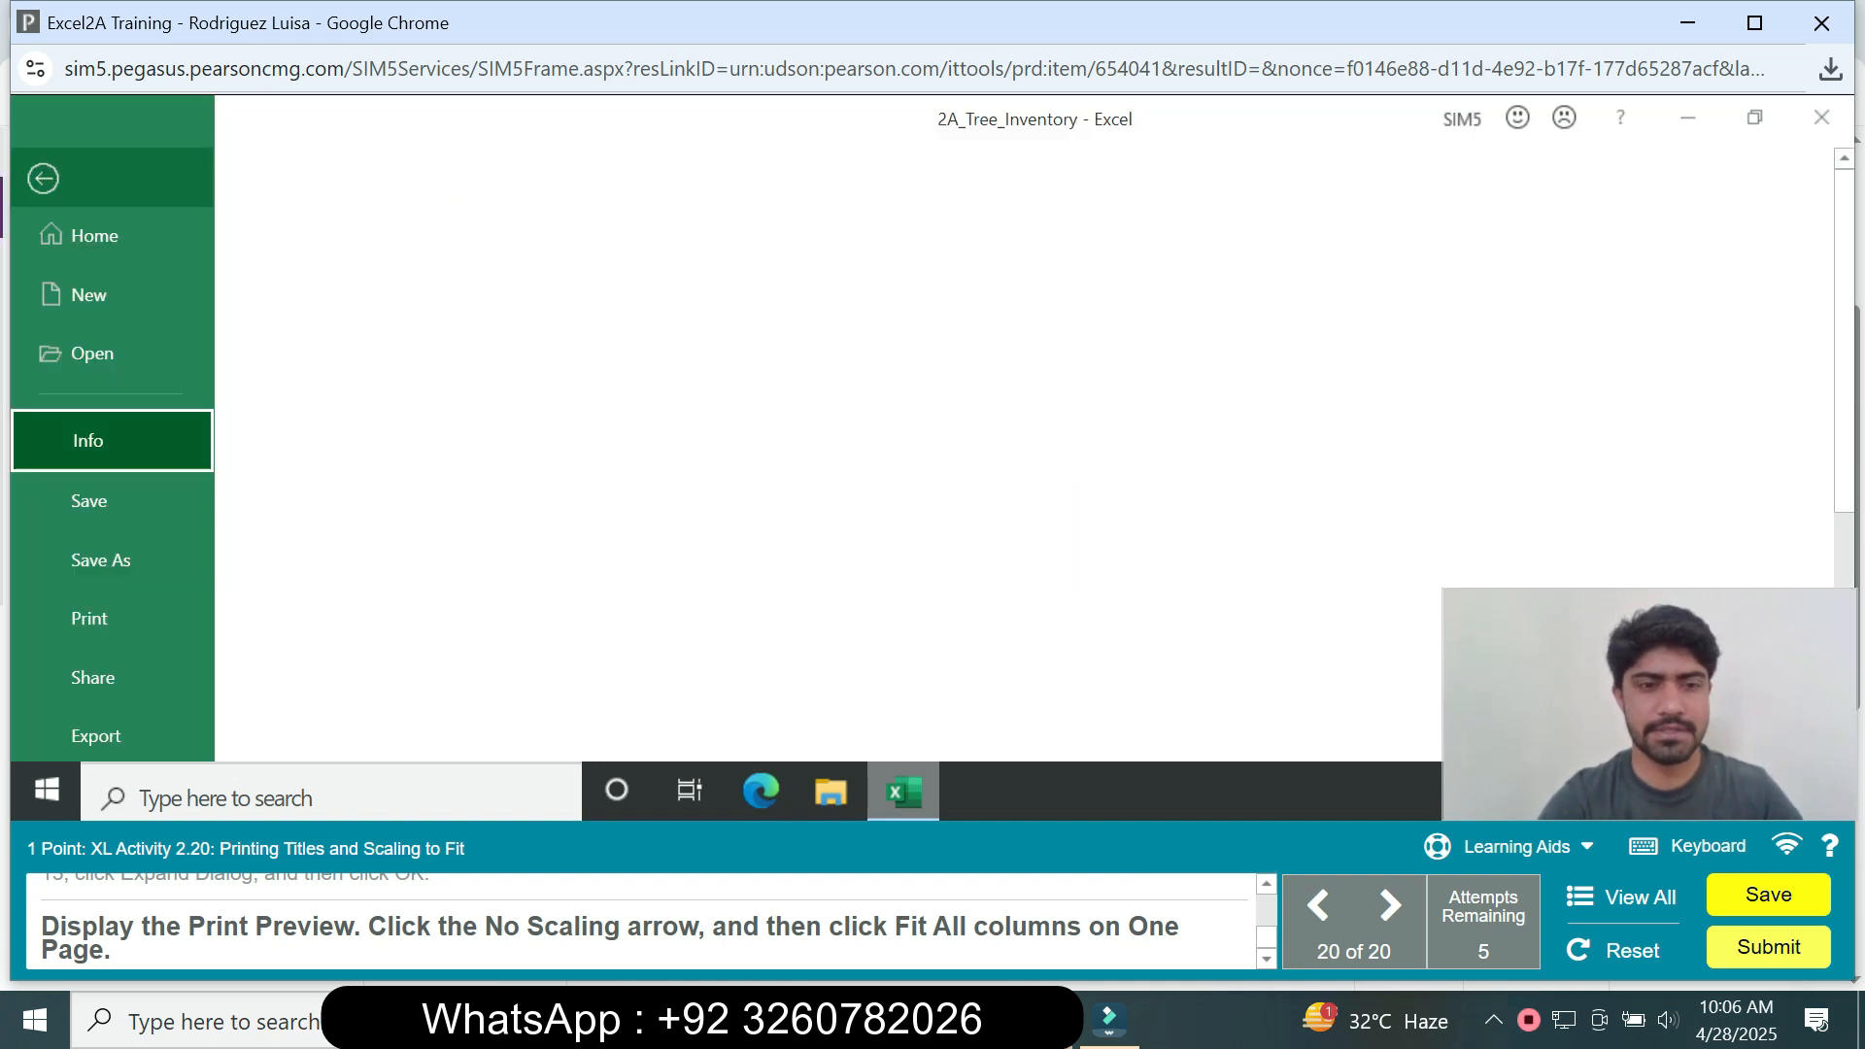
left_click(111, 618)
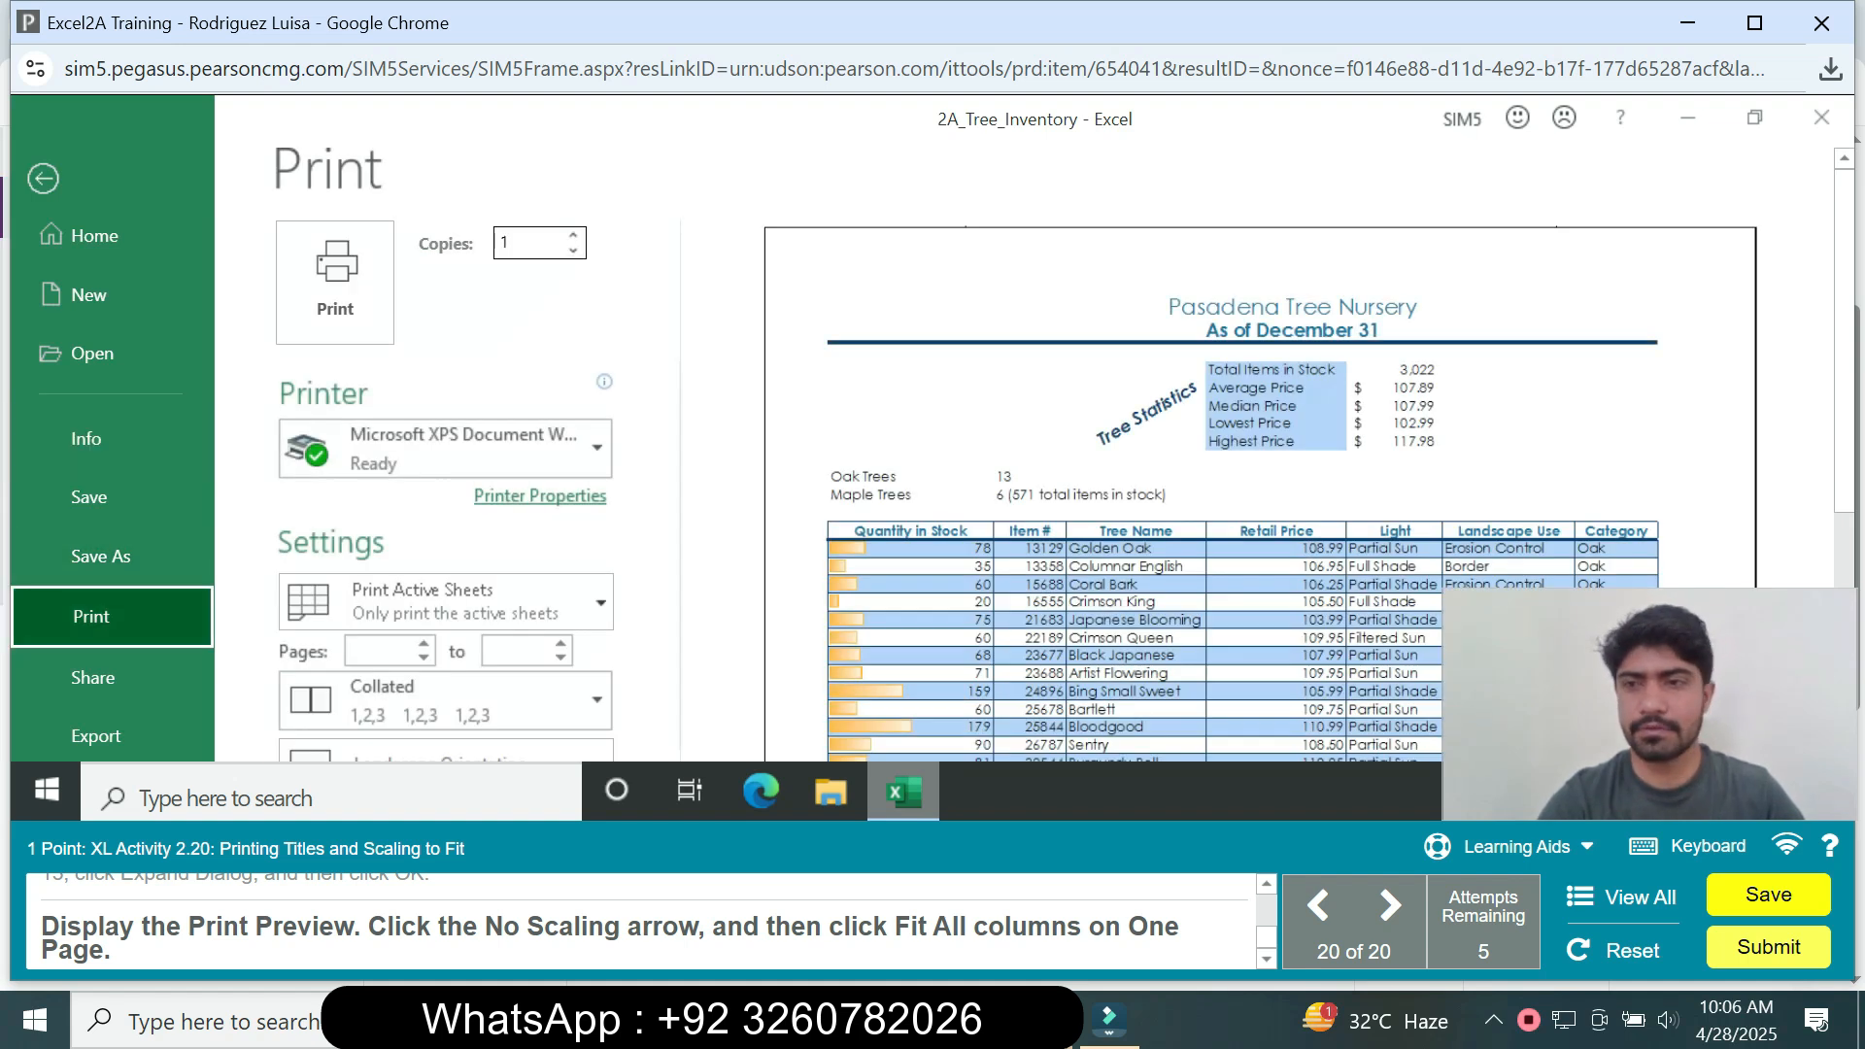
scroll(933, 457, "down", 3)
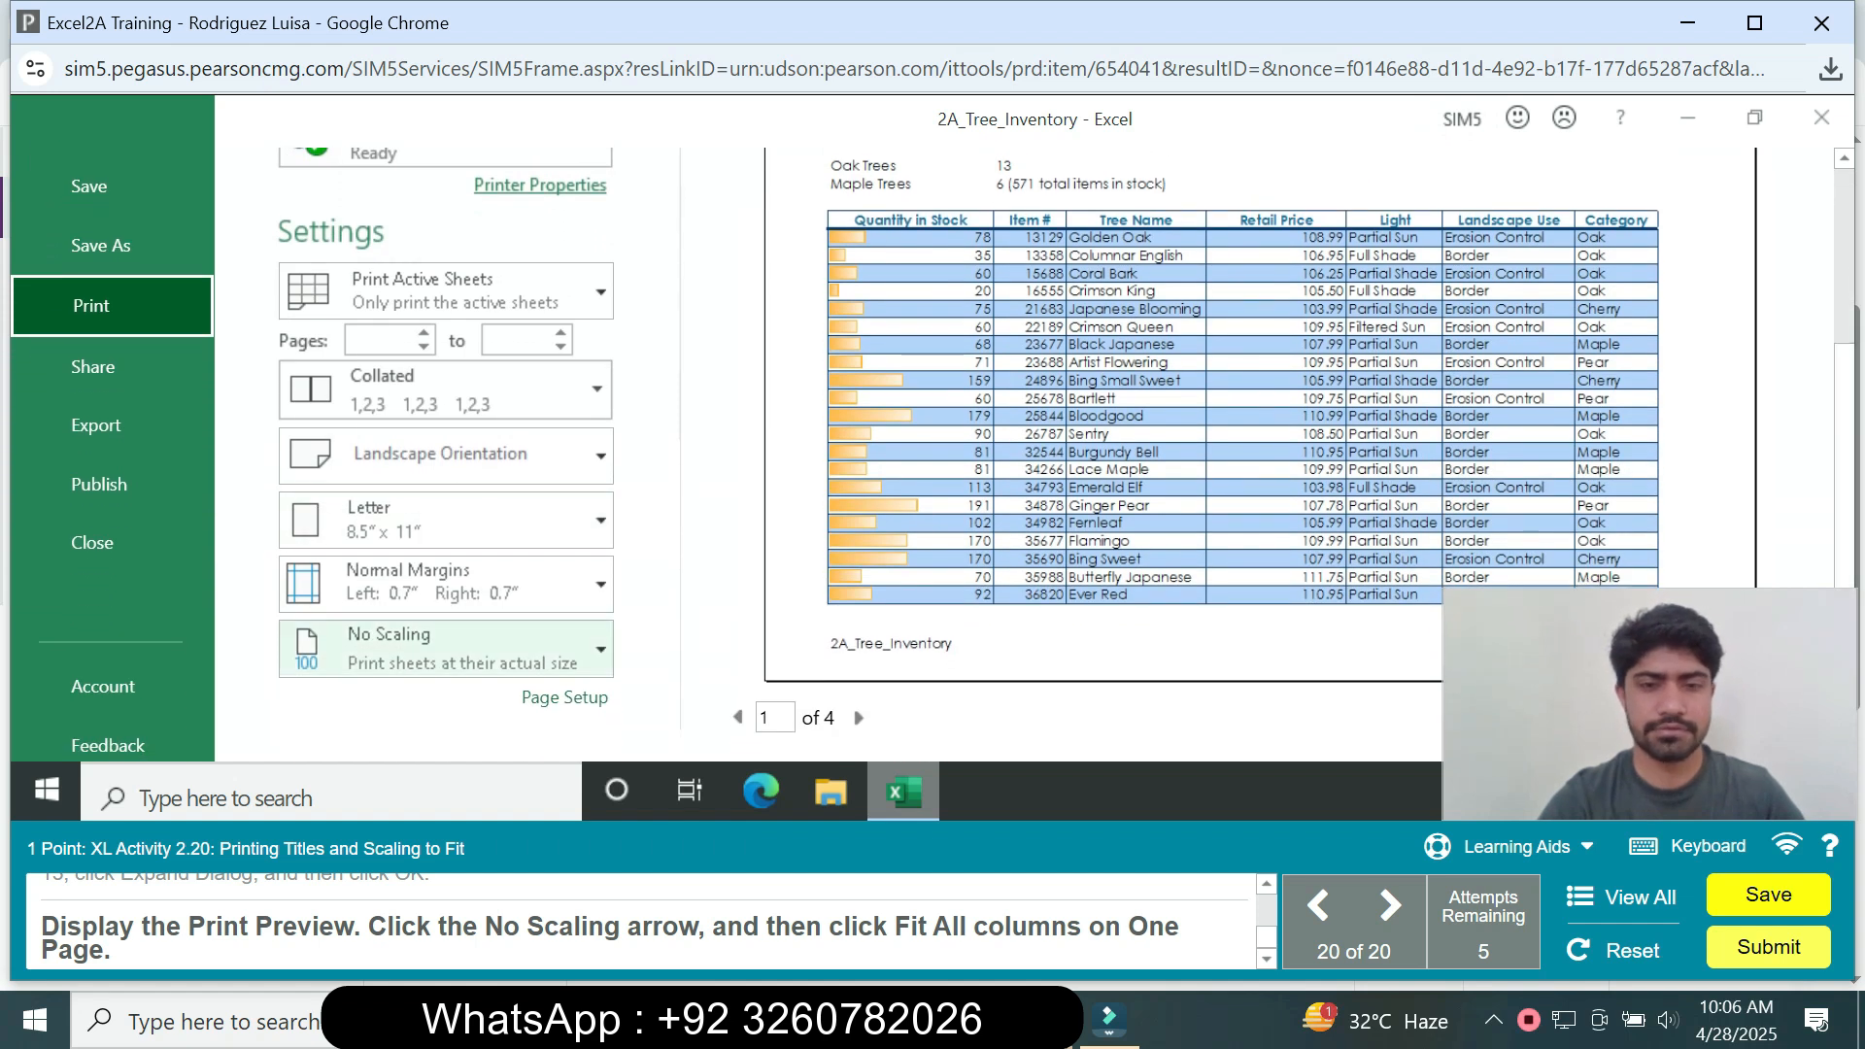
left_click(447, 648)
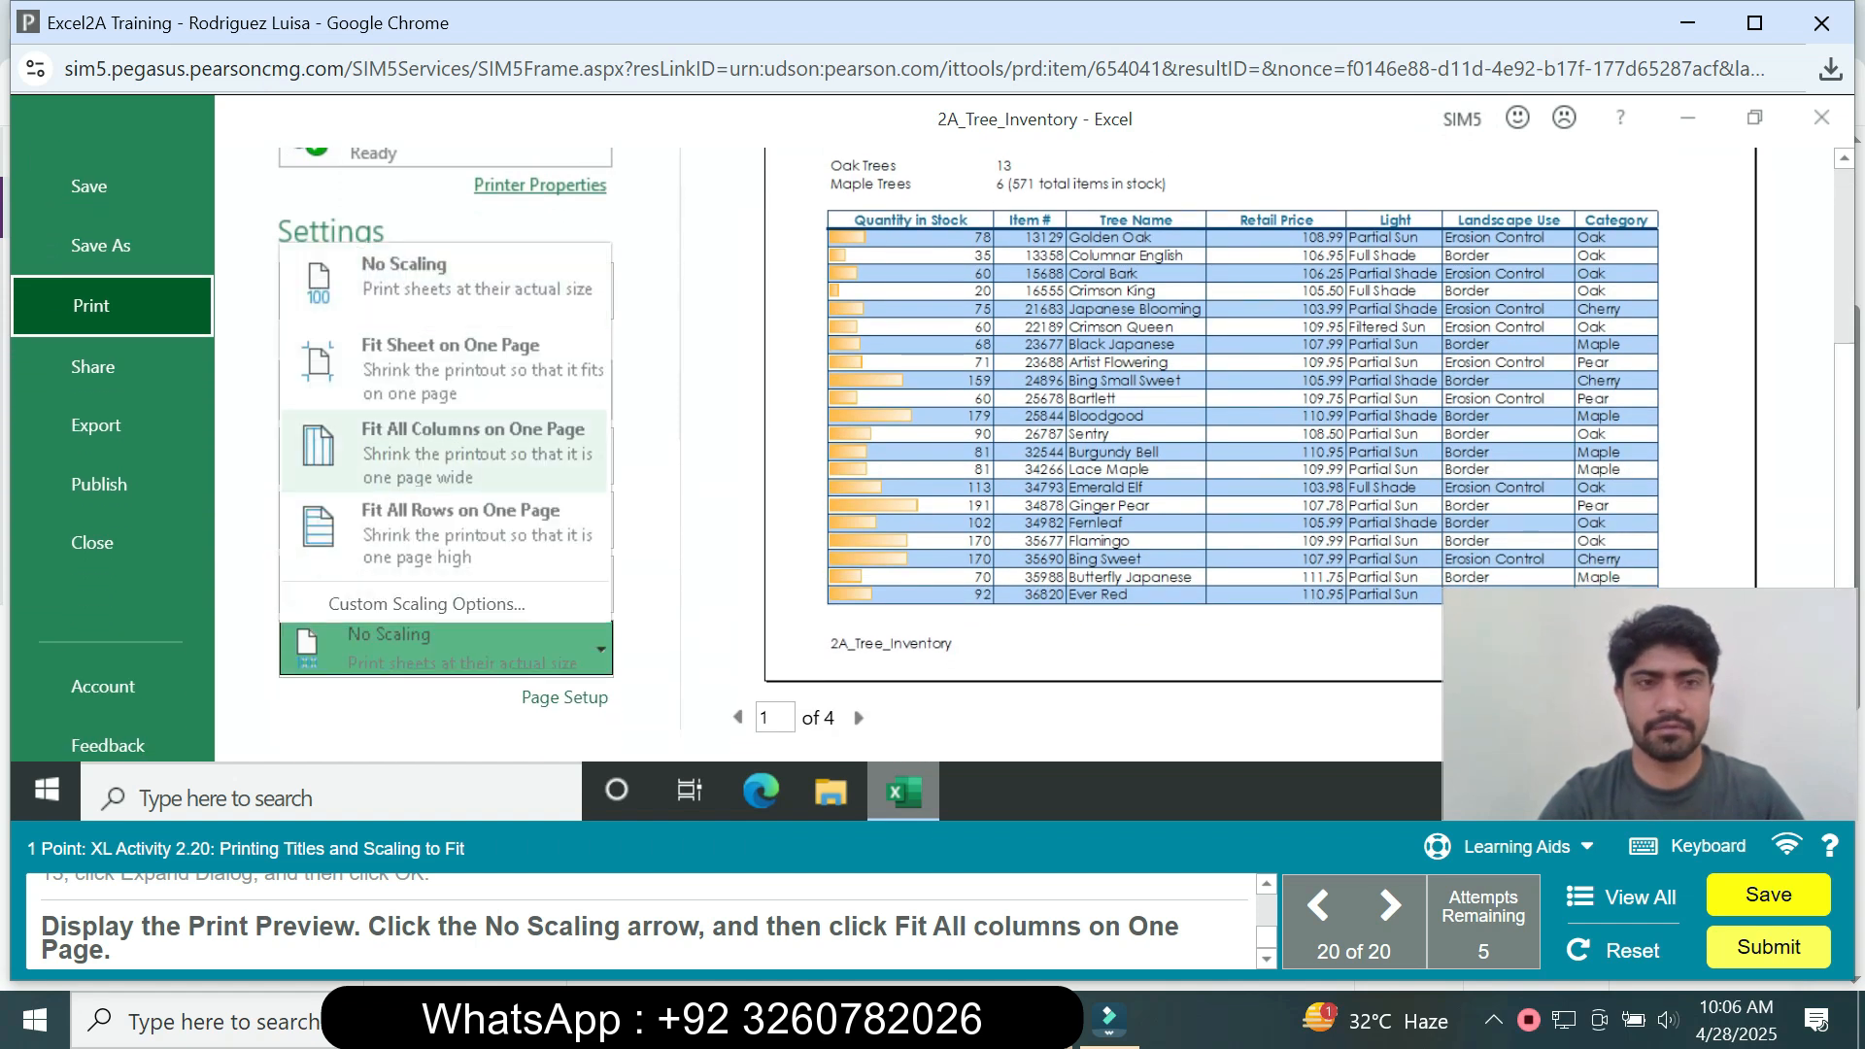
left_click(447, 452)
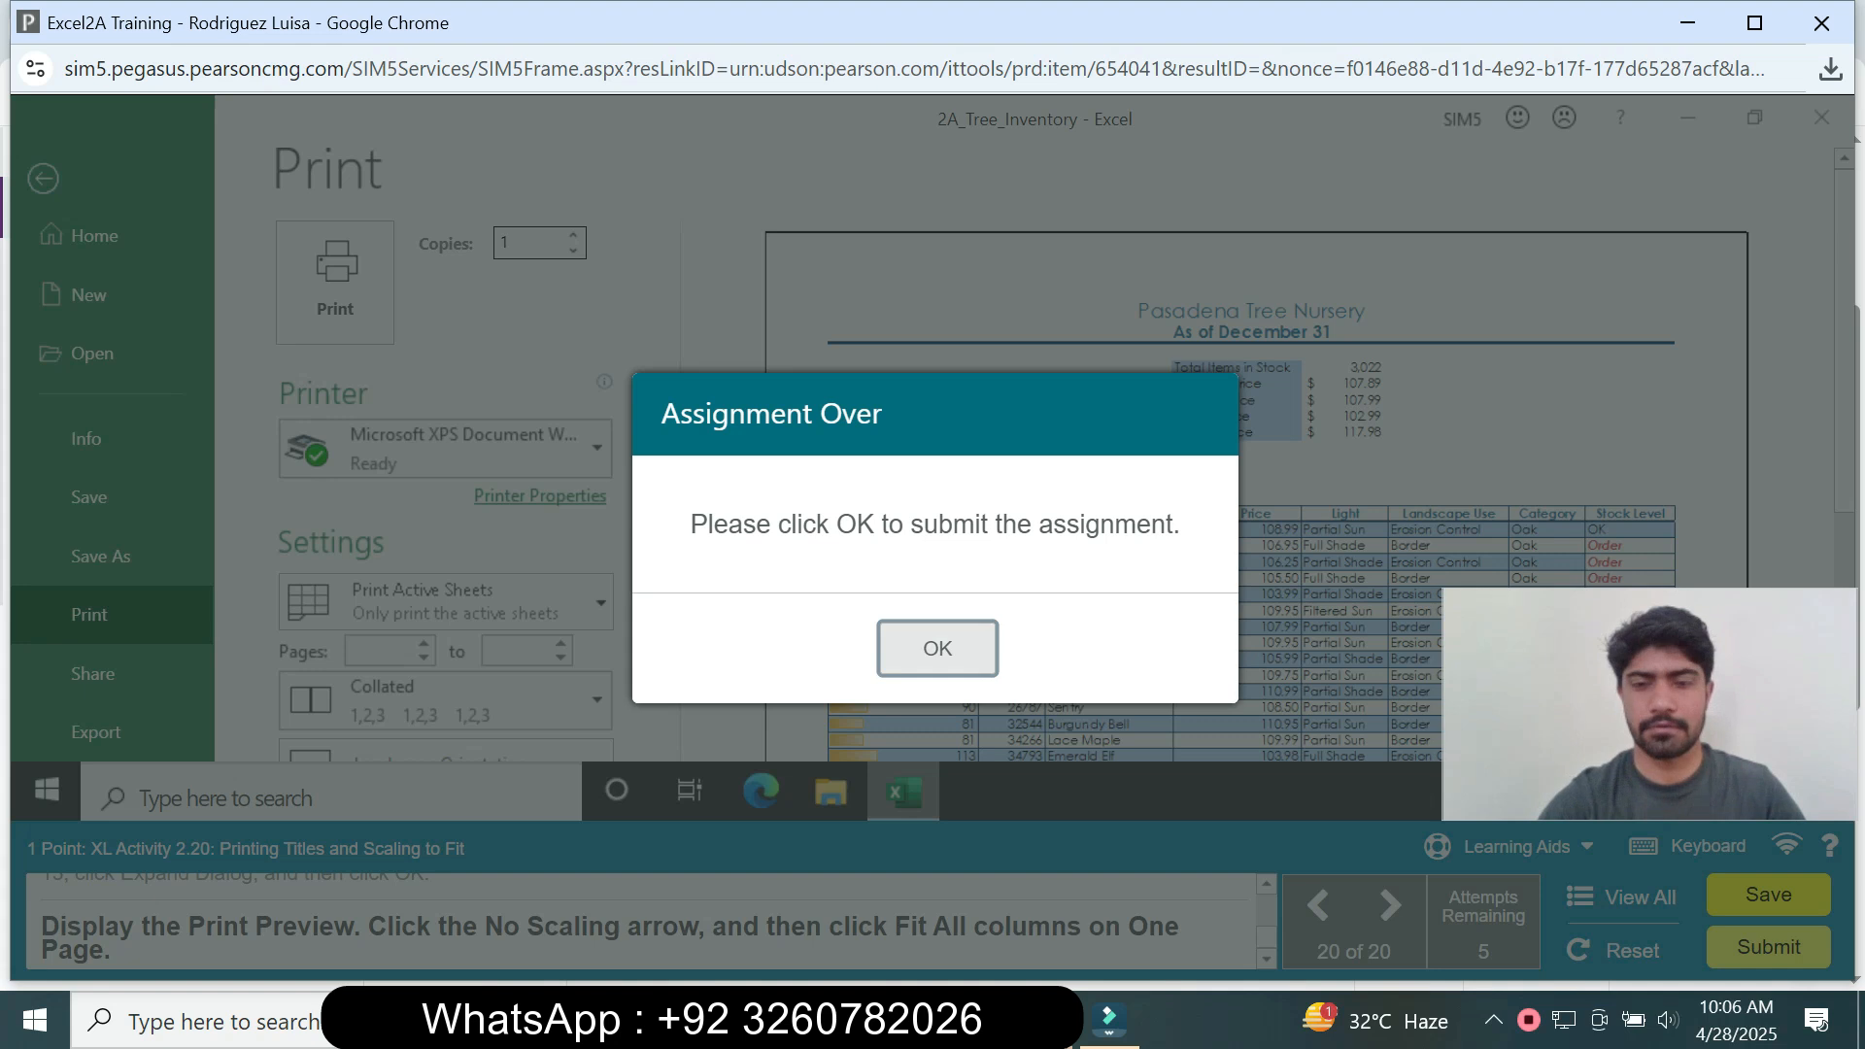
left_click(937, 648)
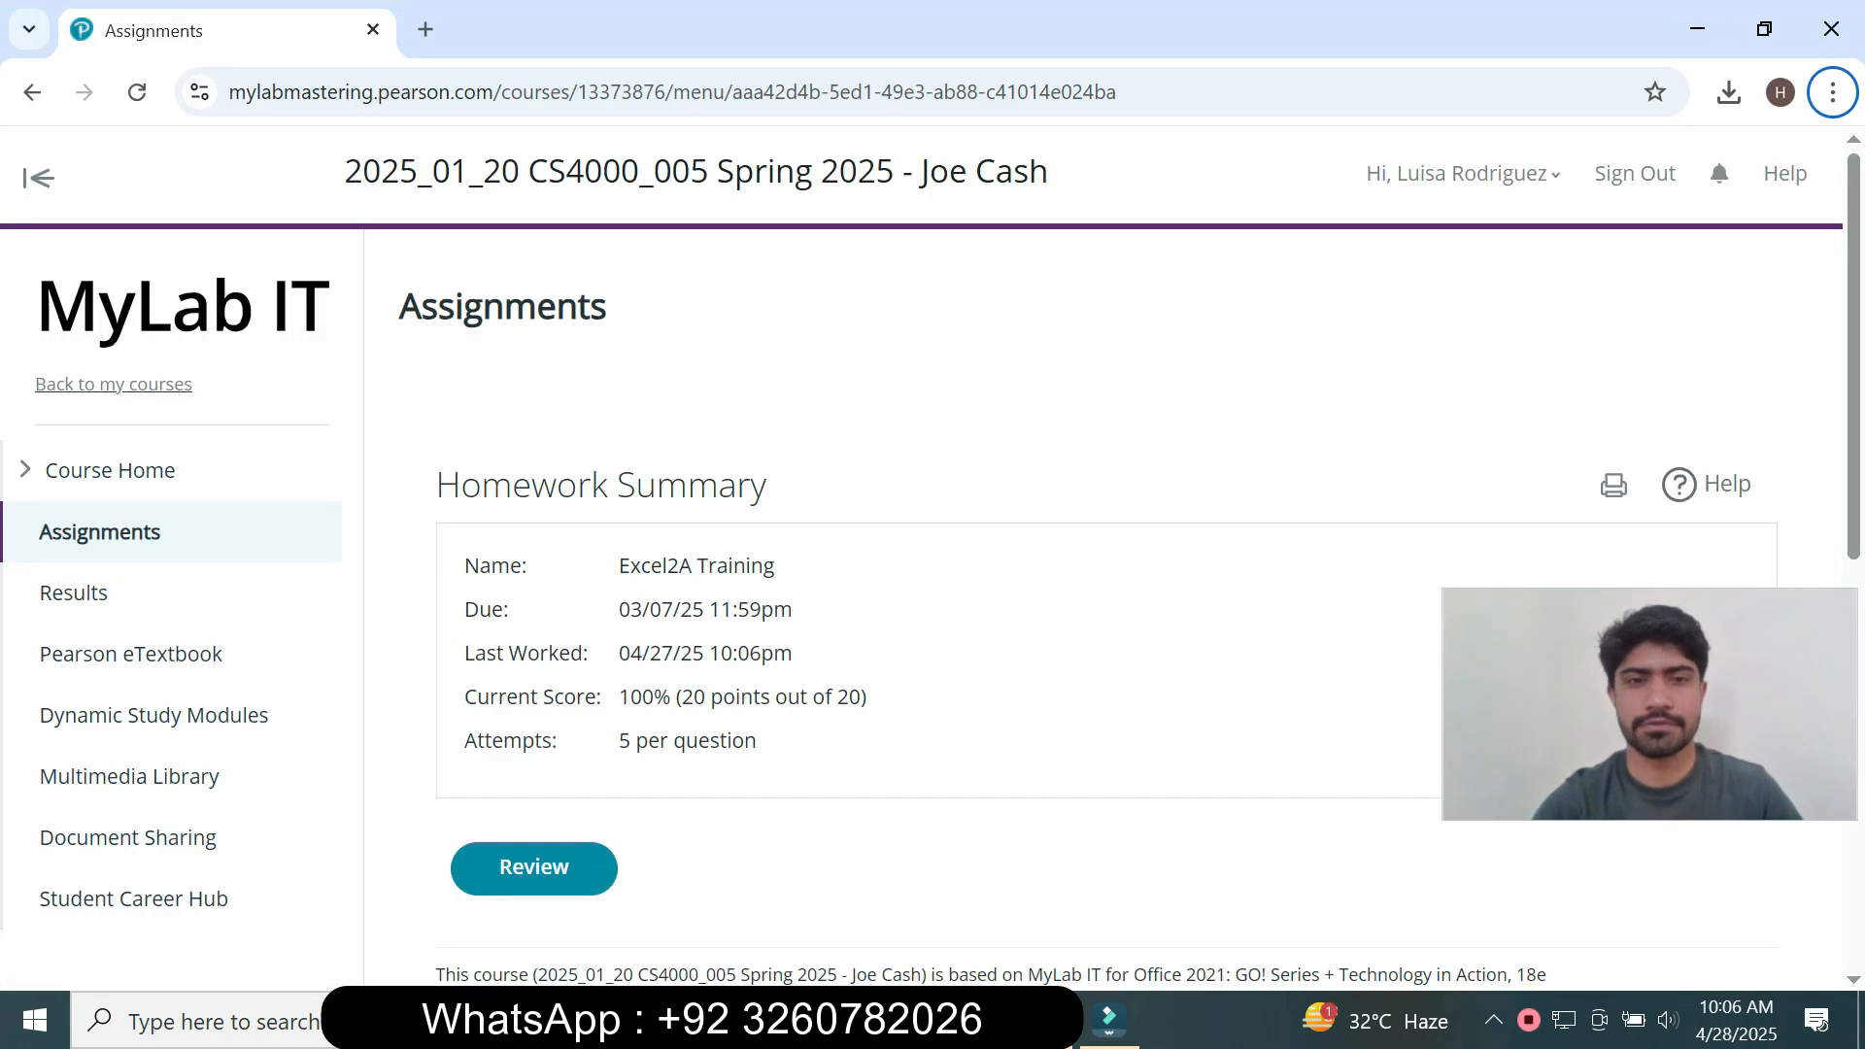